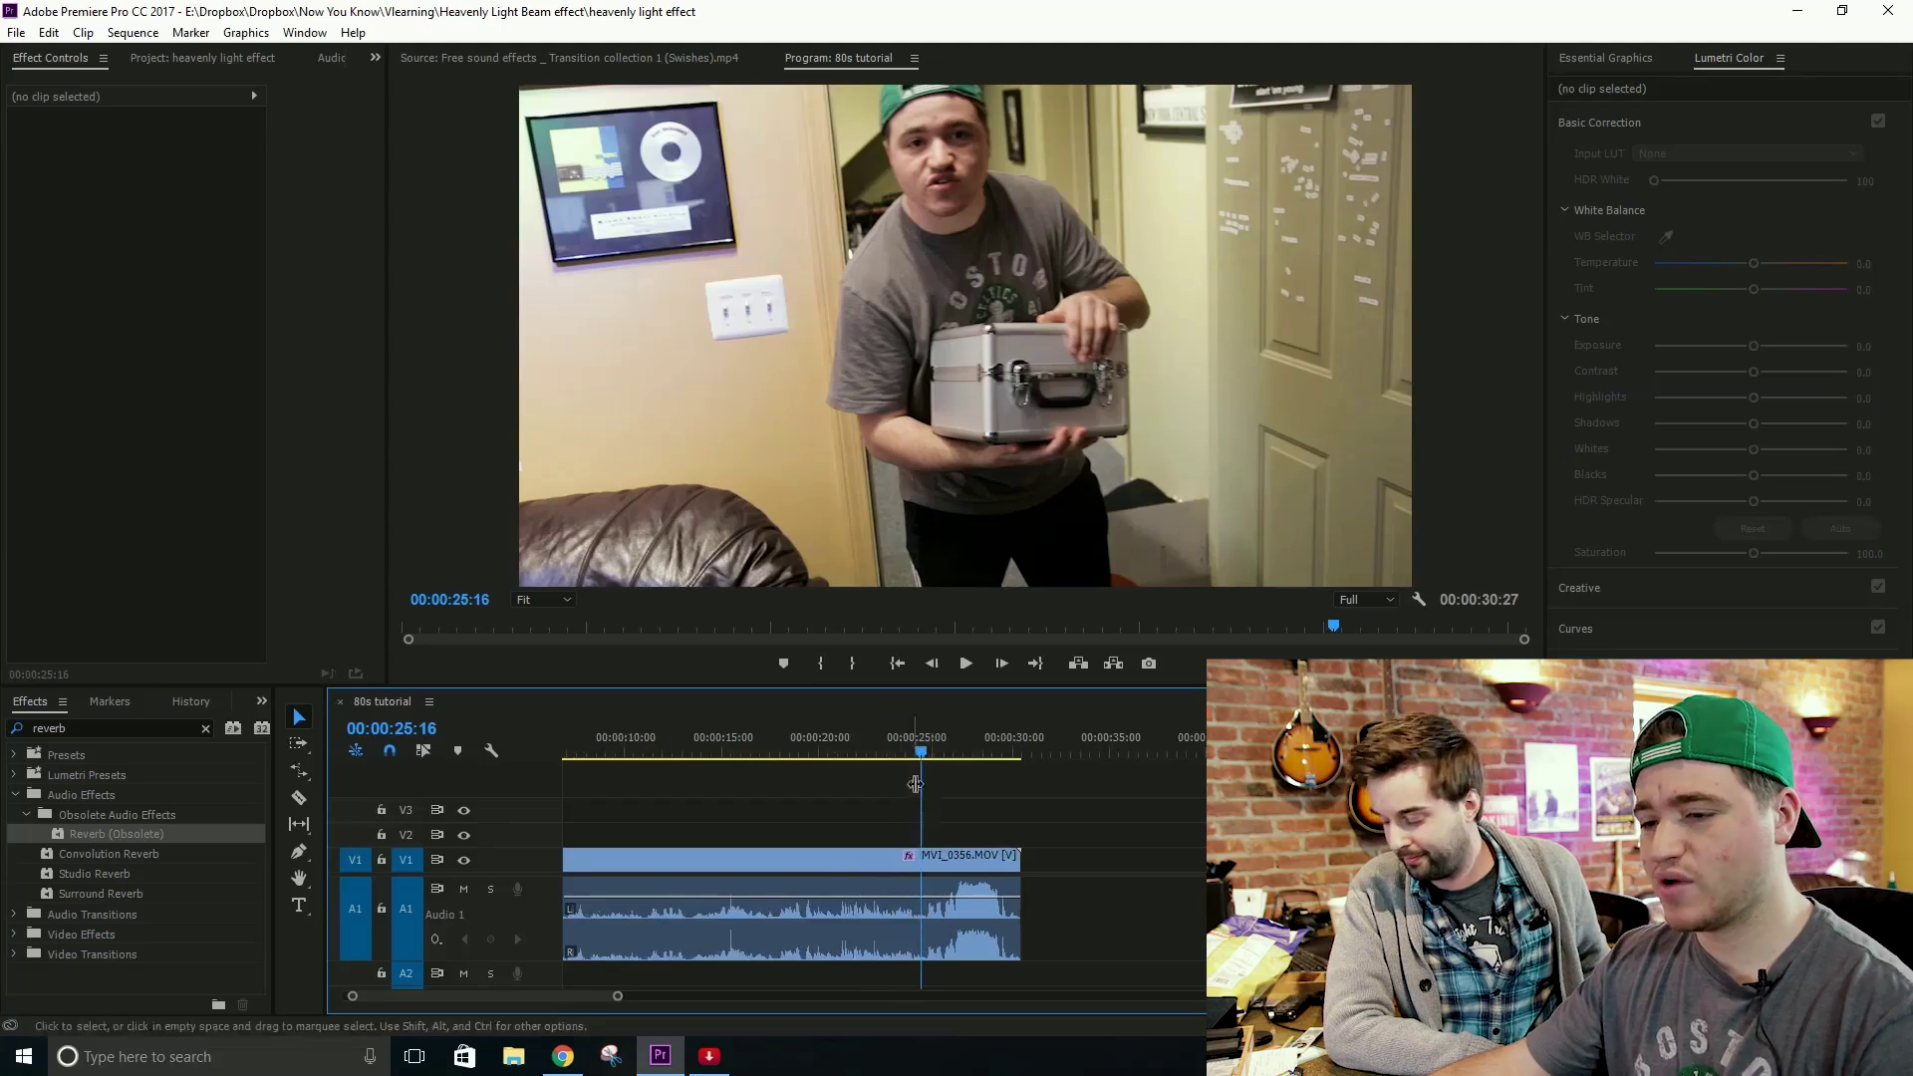
# Step: Razor the MVI_0356.MOV clip on V1 into two pieces at 00:00:25:36
pyautogui.press('-')
pyautogui.press('-')
pyautogui.press('-')
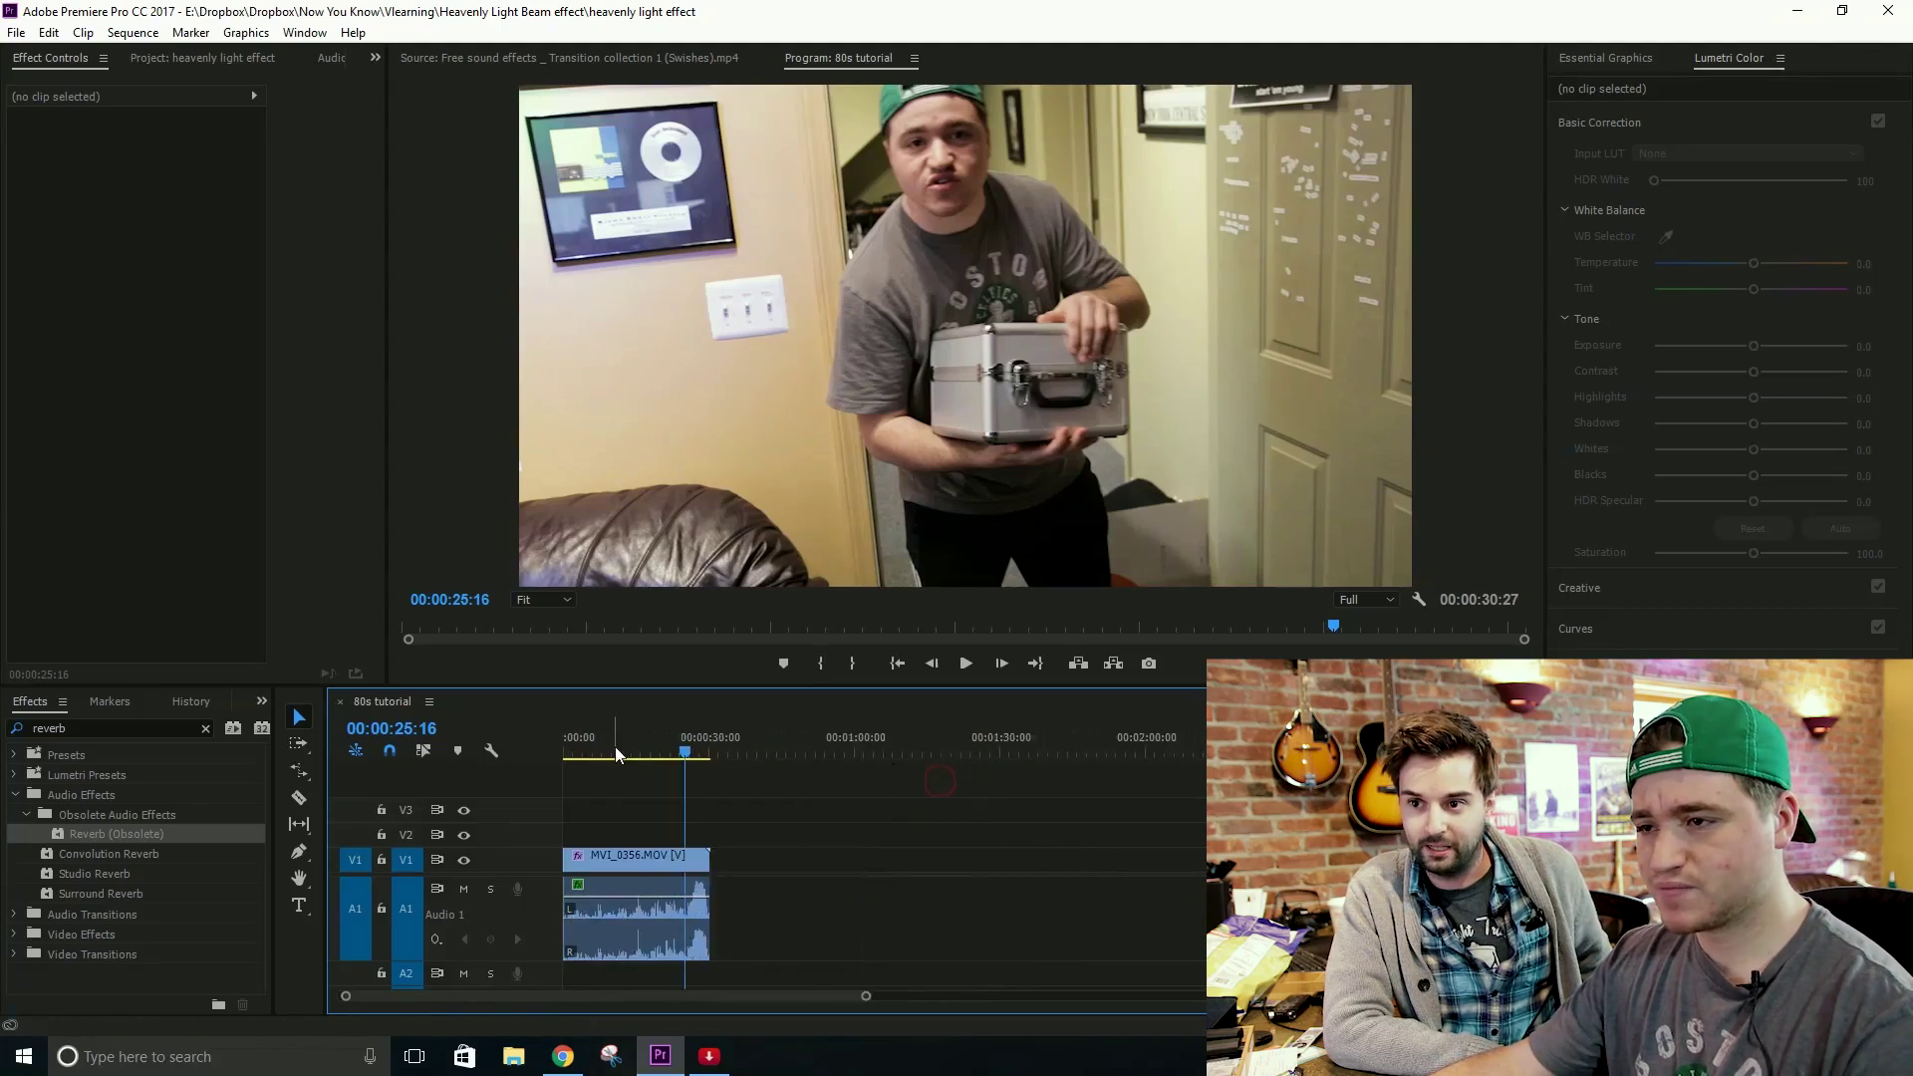
pyautogui.click(628, 748)
pyautogui.moveTo(633, 728); pyautogui.dragTo(687, 745)
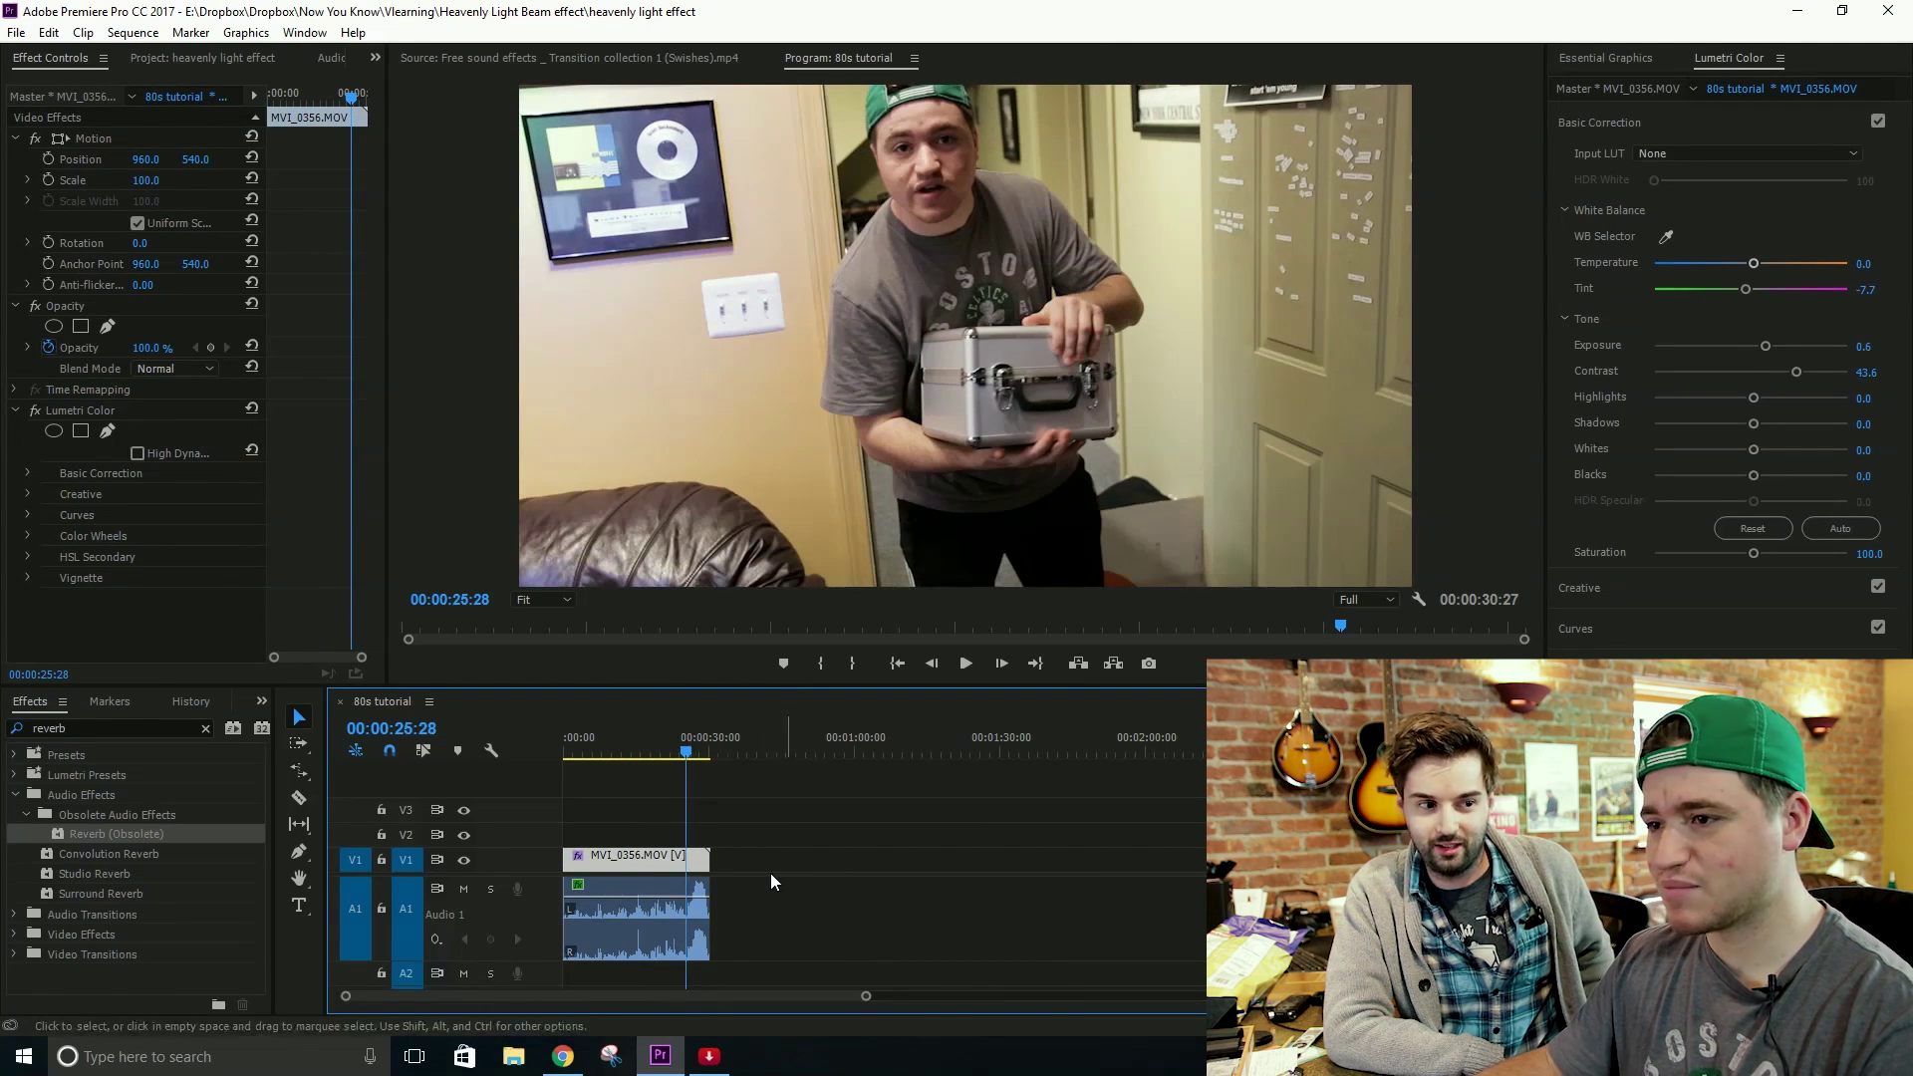
pyautogui.press('Right')
pyautogui.press('Right')
pyautogui.press('Right')
pyautogui.scroll(5, 772, 882)
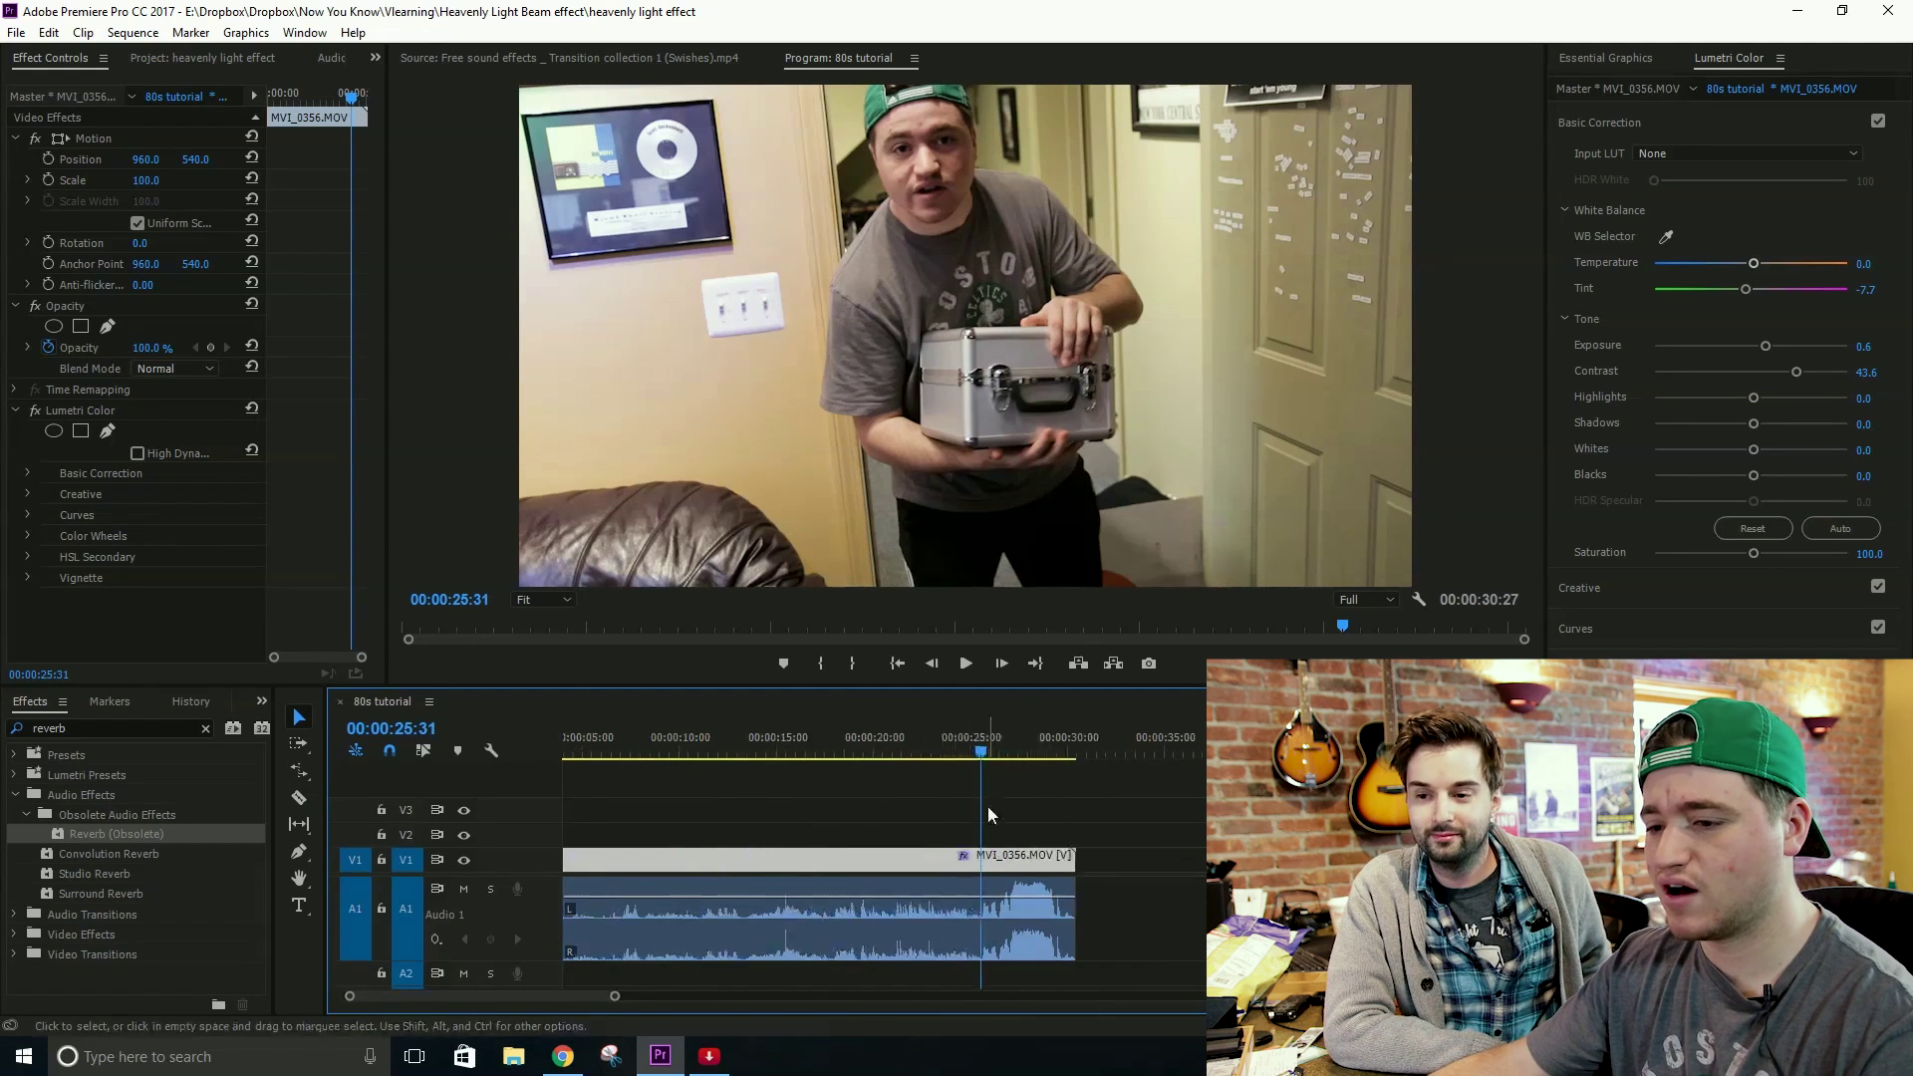
pyautogui.scroll(2, 897, 867)
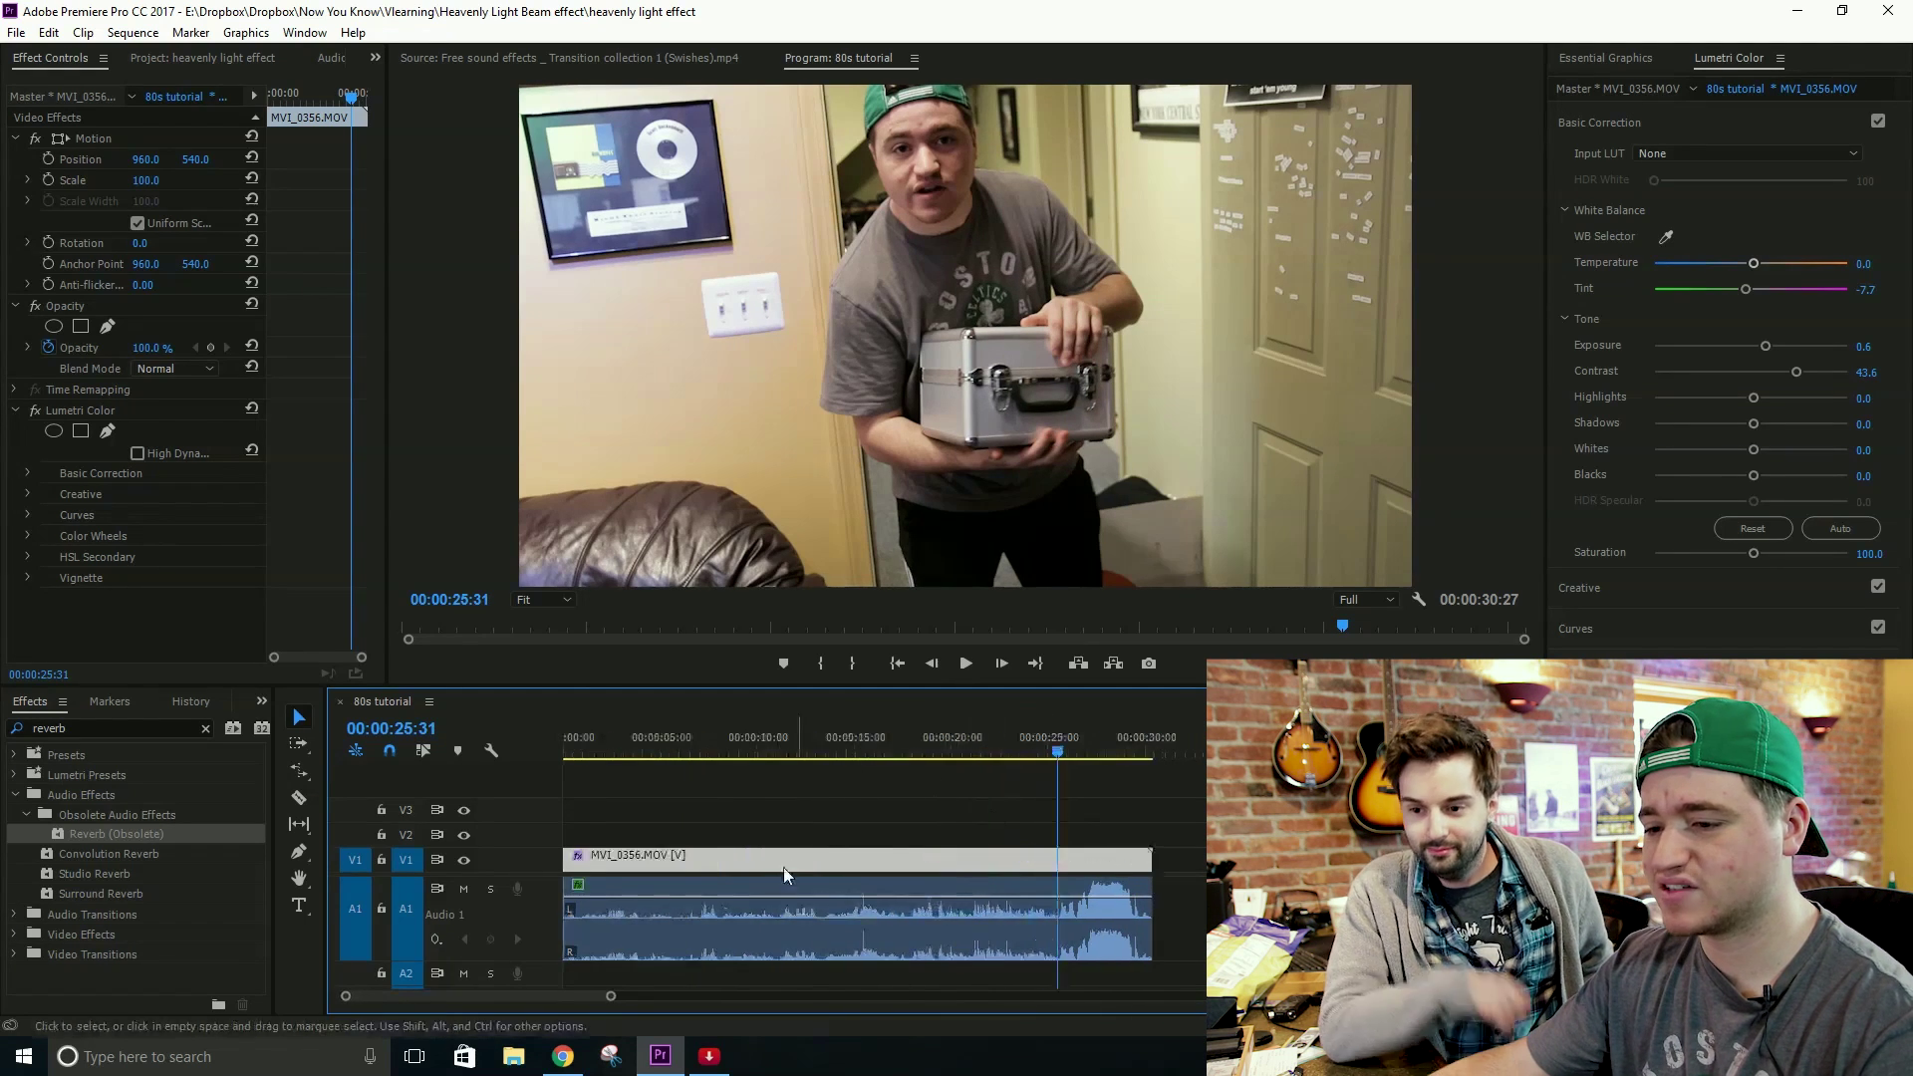
pyautogui.click(840, 889)
pyautogui.hotkey('ctrl', 'shift', 'a')
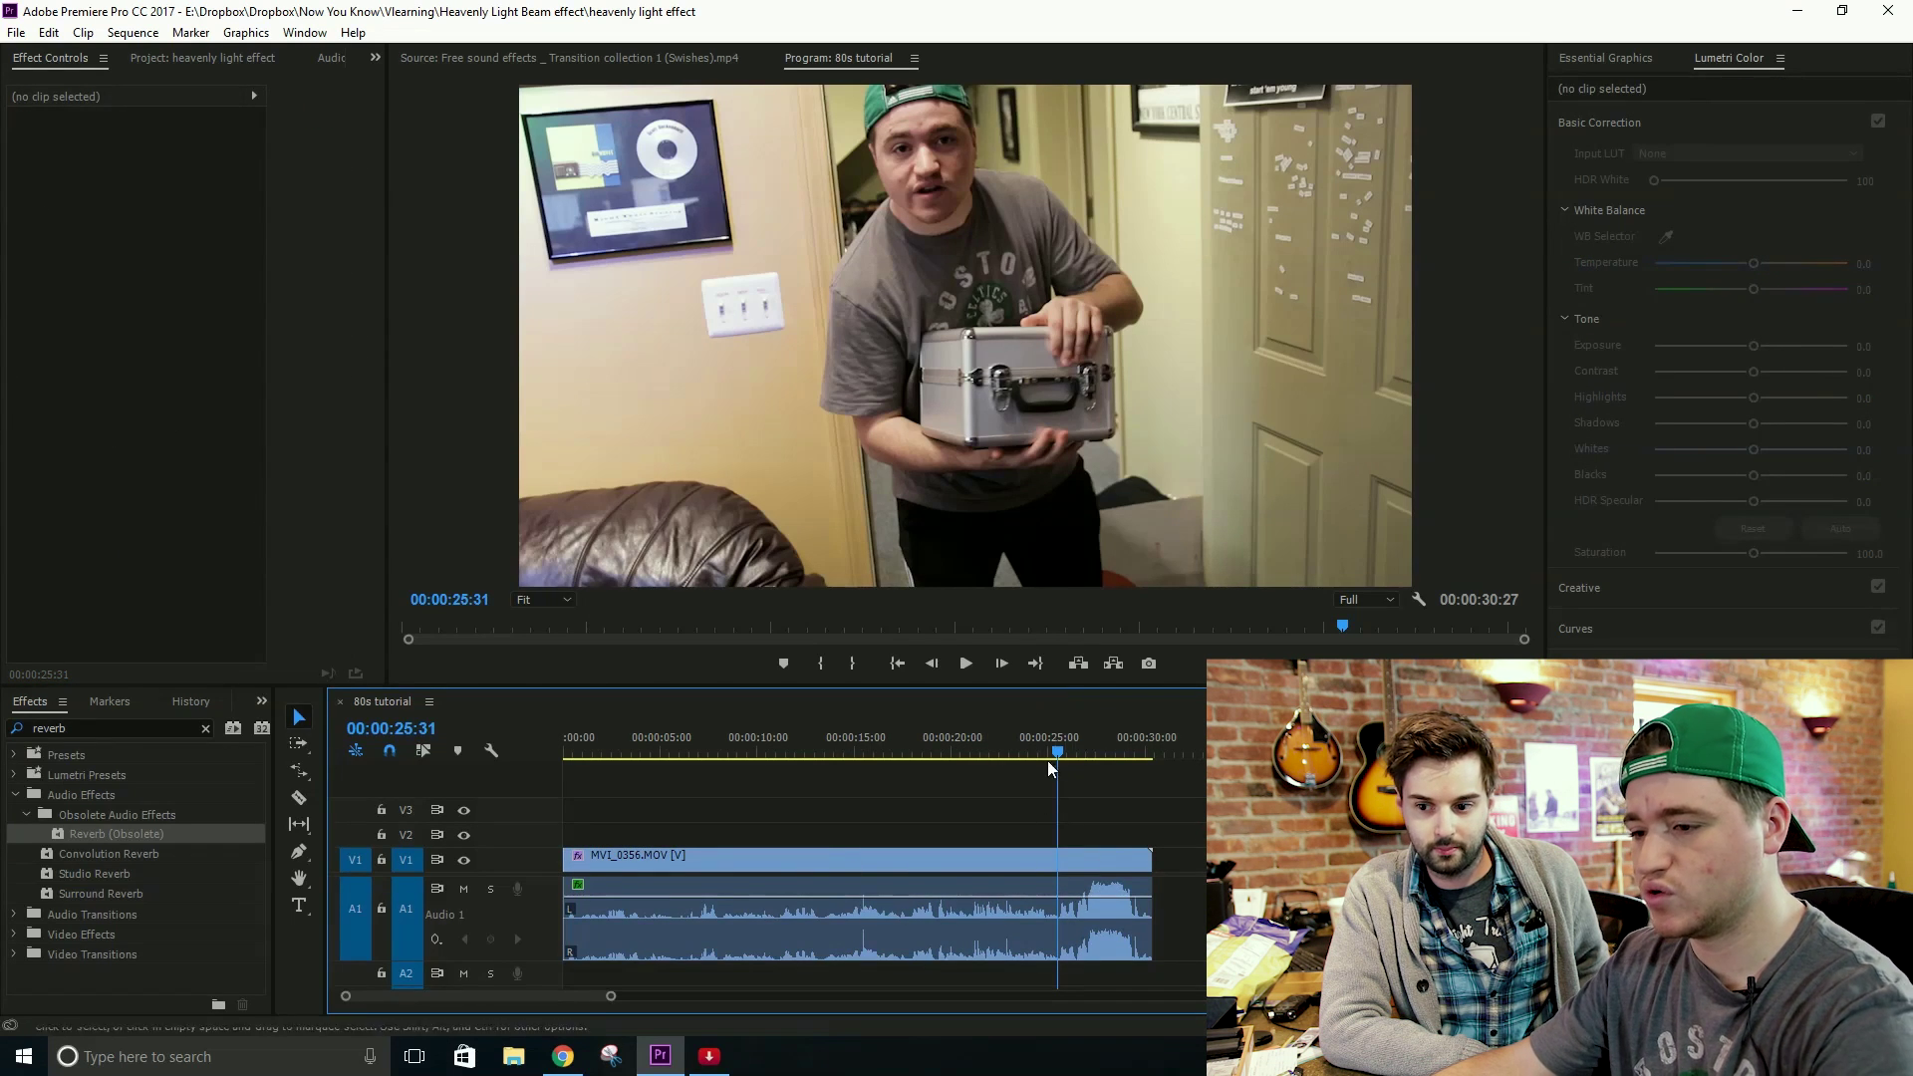
pyautogui.press('=')
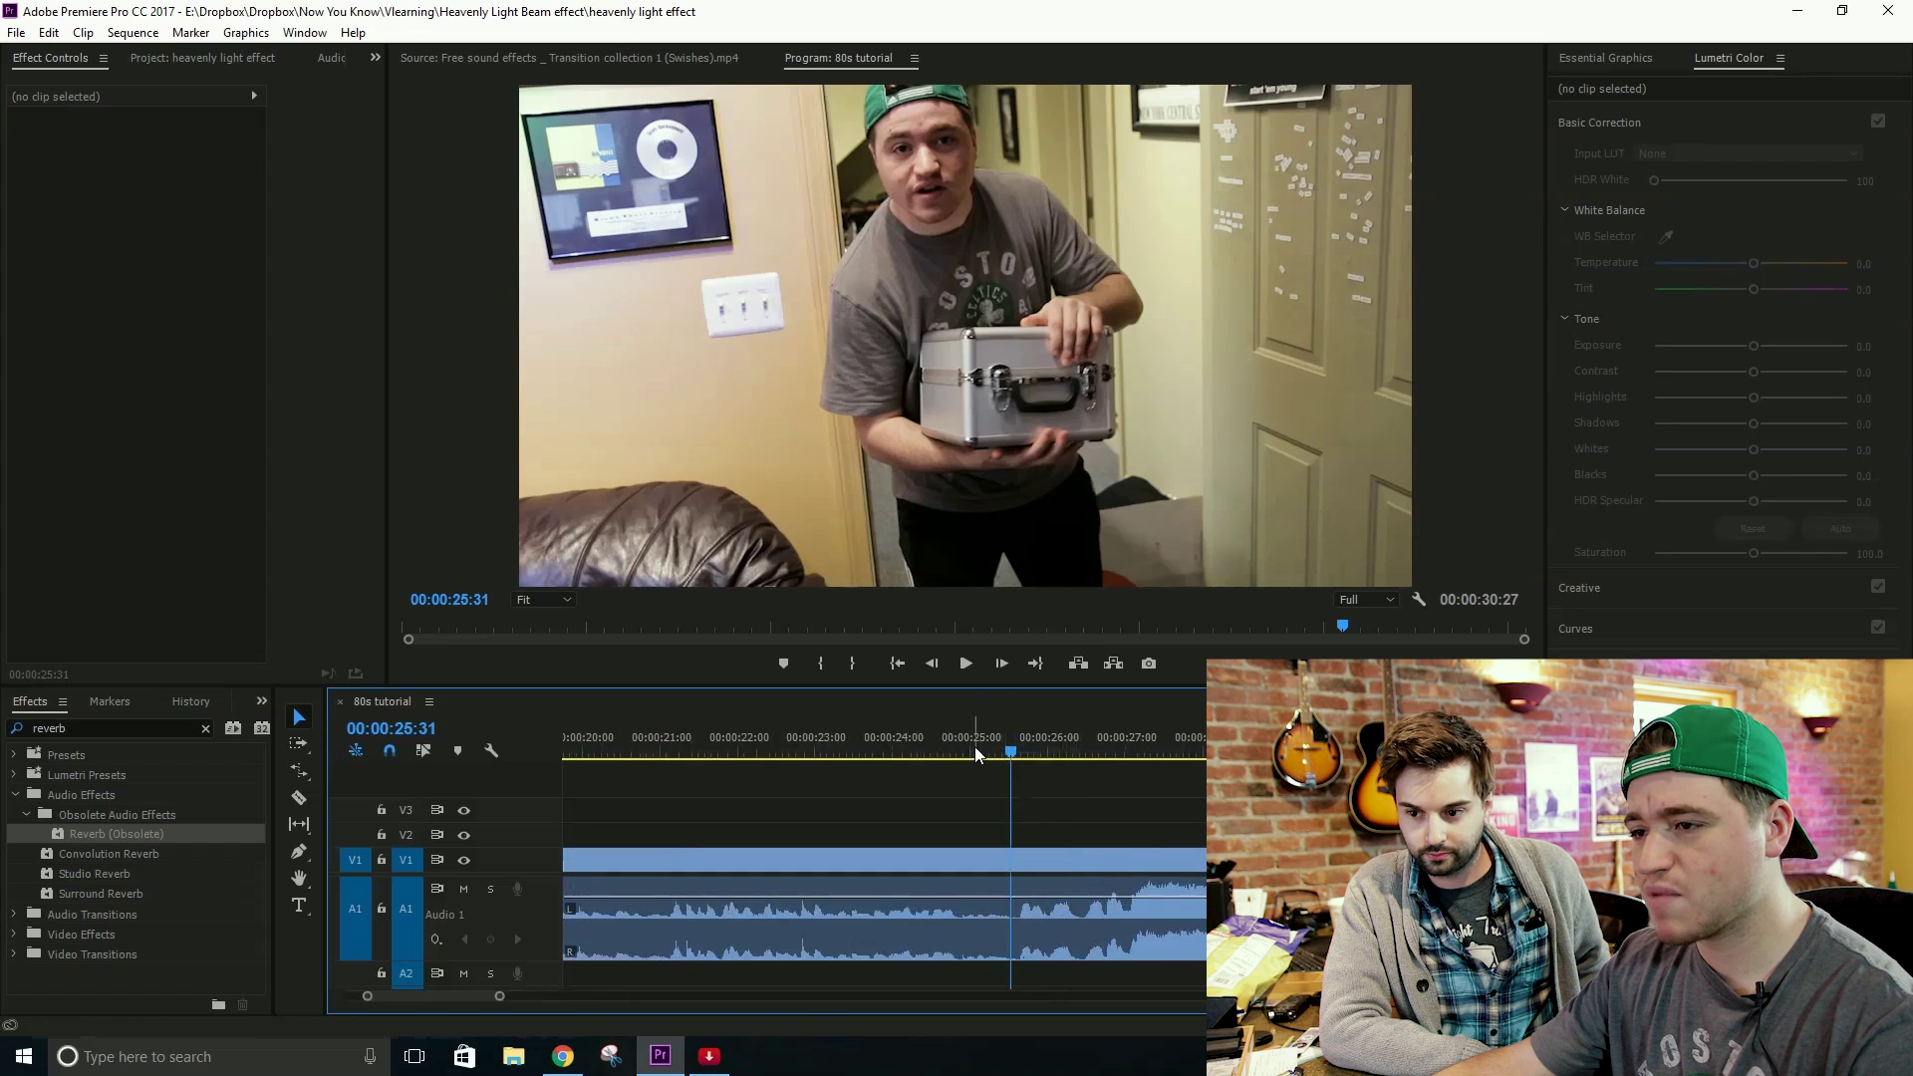
pyautogui.moveTo(971, 750); pyautogui.dragTo(1023, 759)
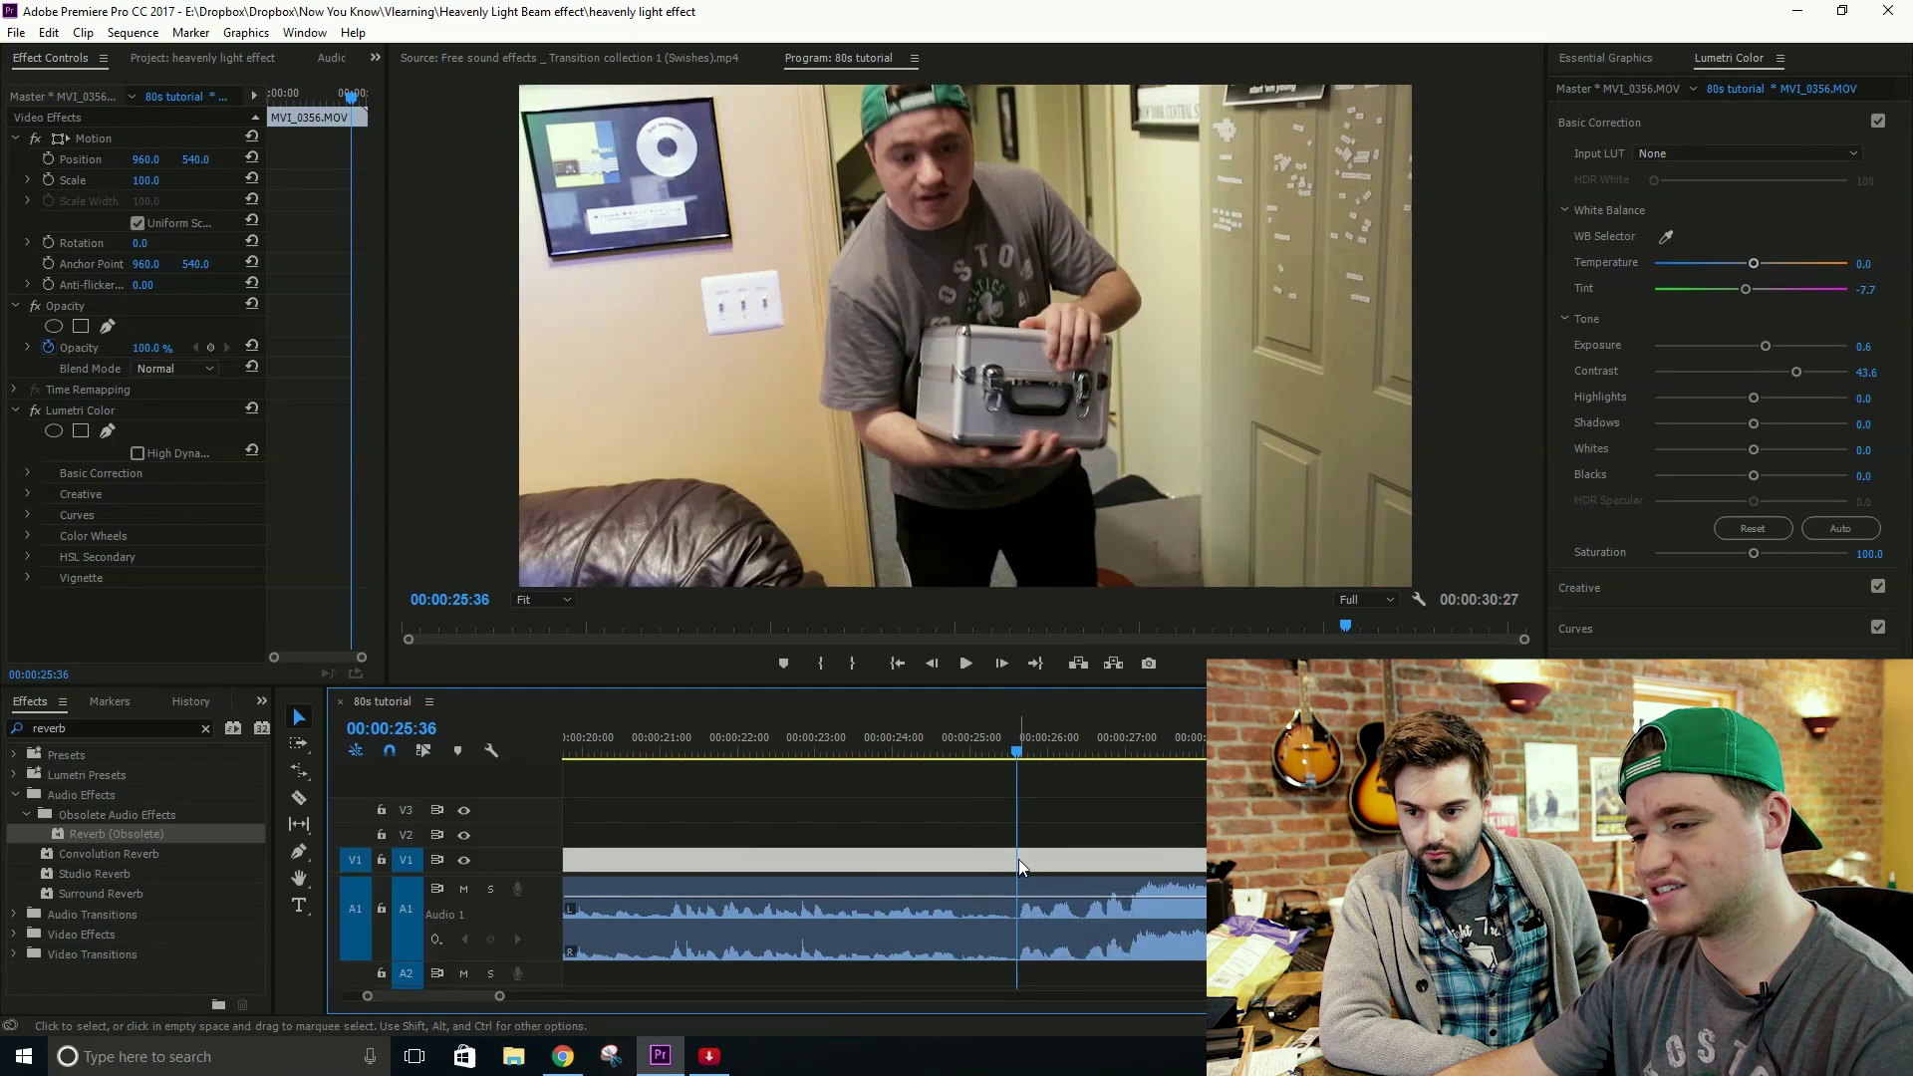
pyautogui.press('c')
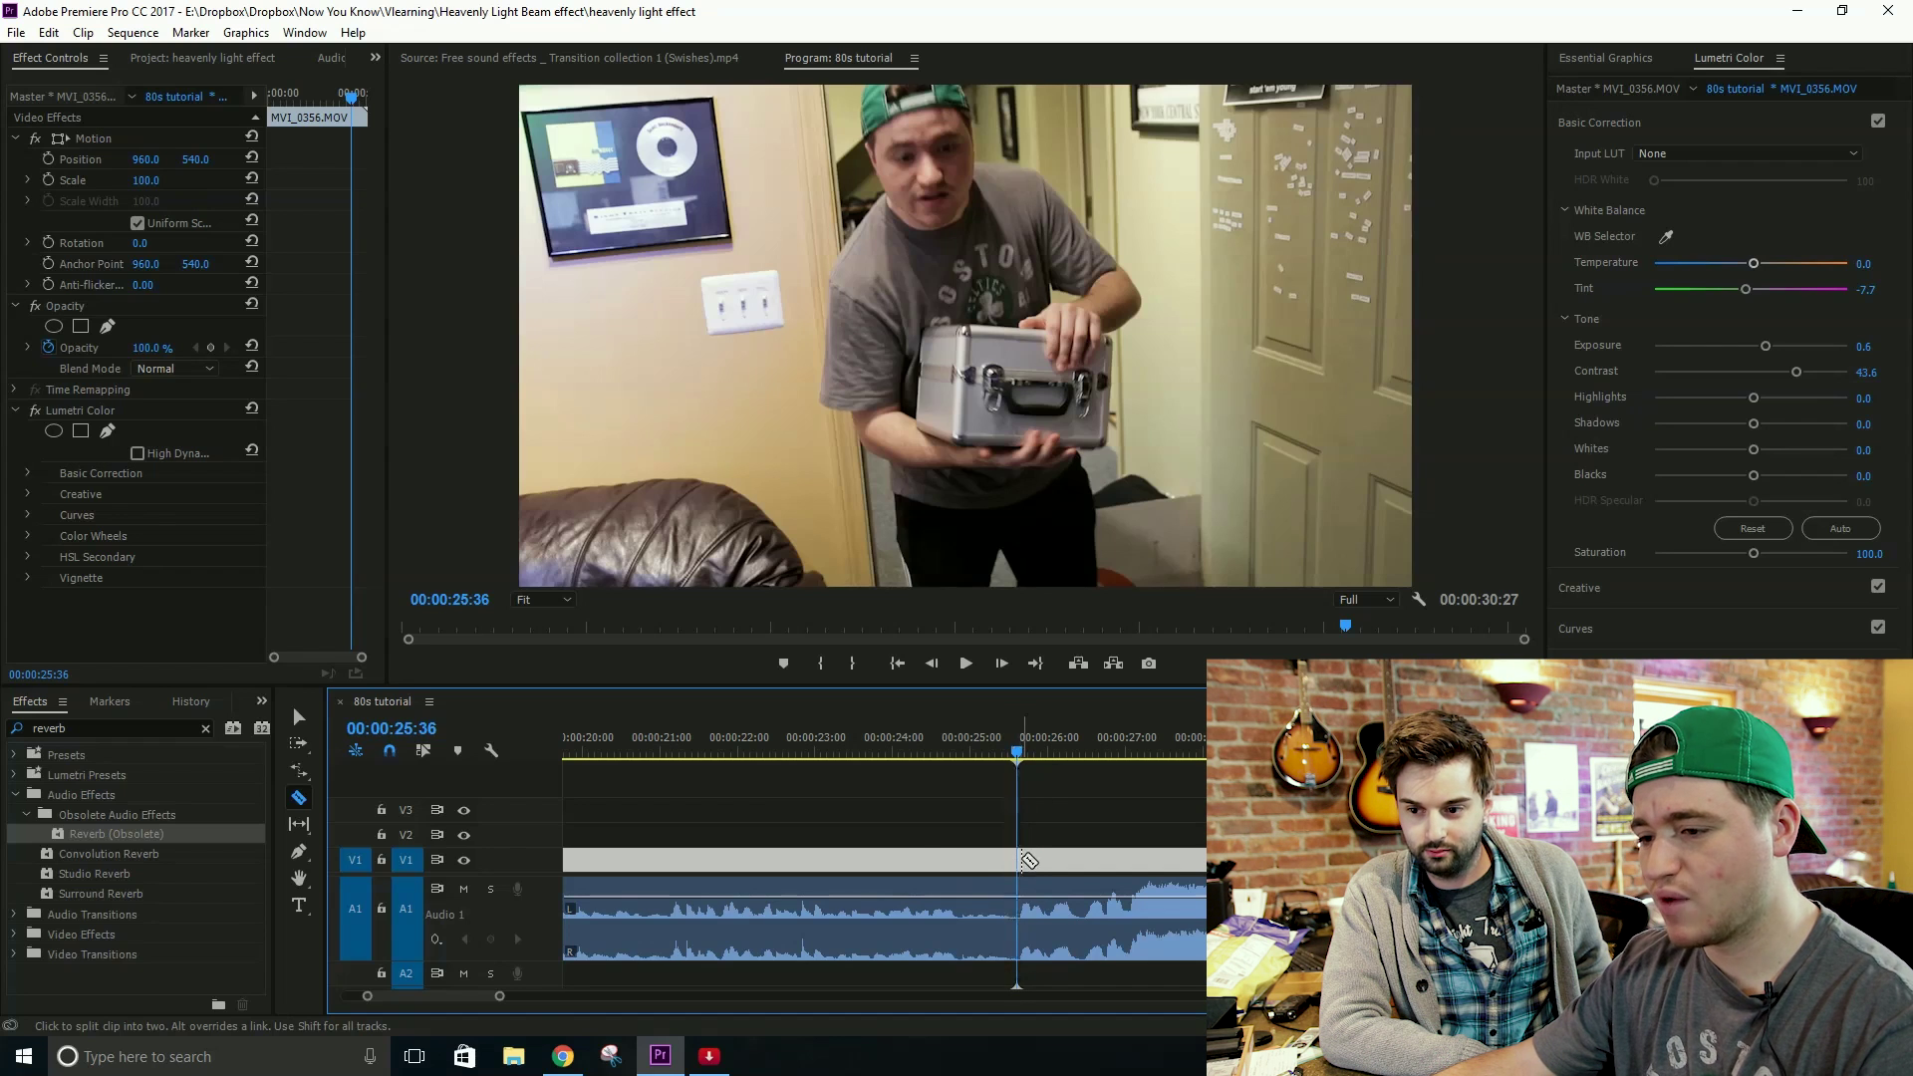
pyautogui.click(1019, 856)
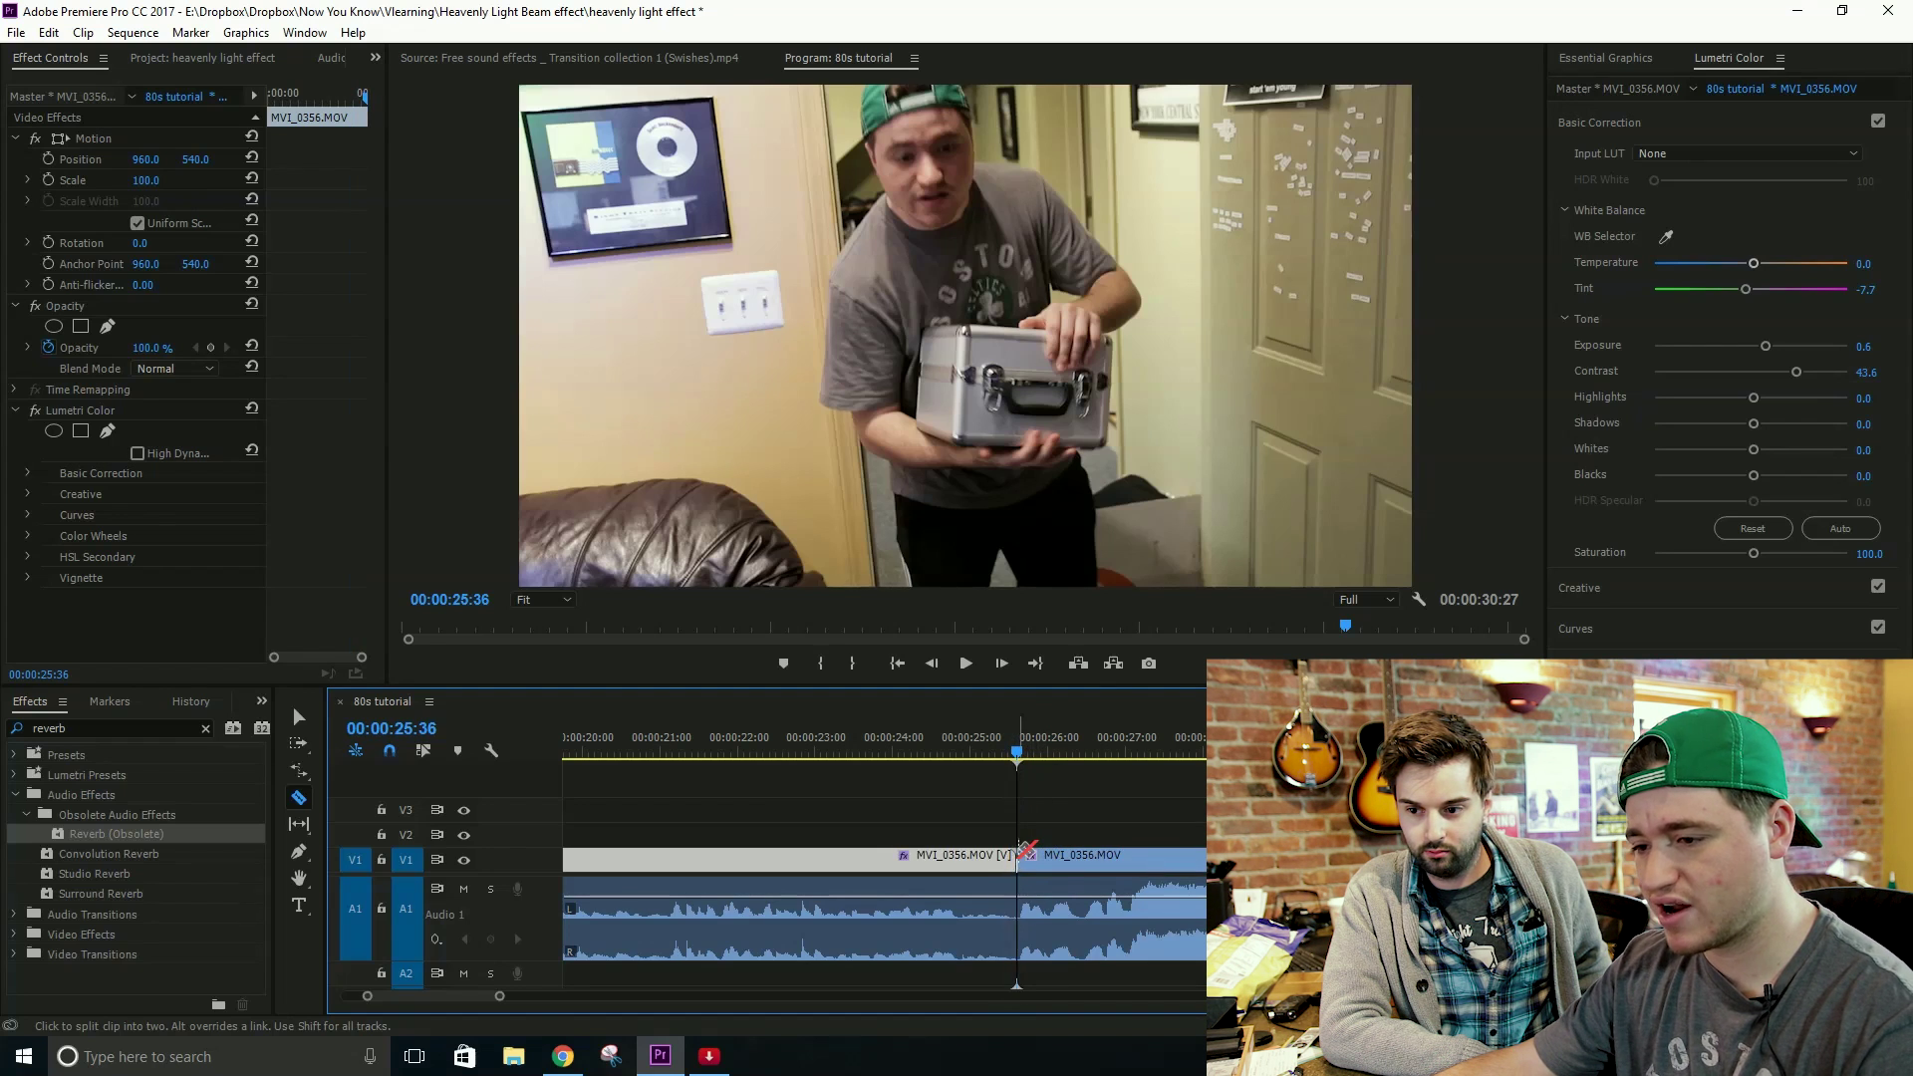
# Step: Select the second MVI_0356.MOV piece and clear the 'reverb' search in the Effects panel
pyautogui.press('v')
pyautogui.click(1016, 912)
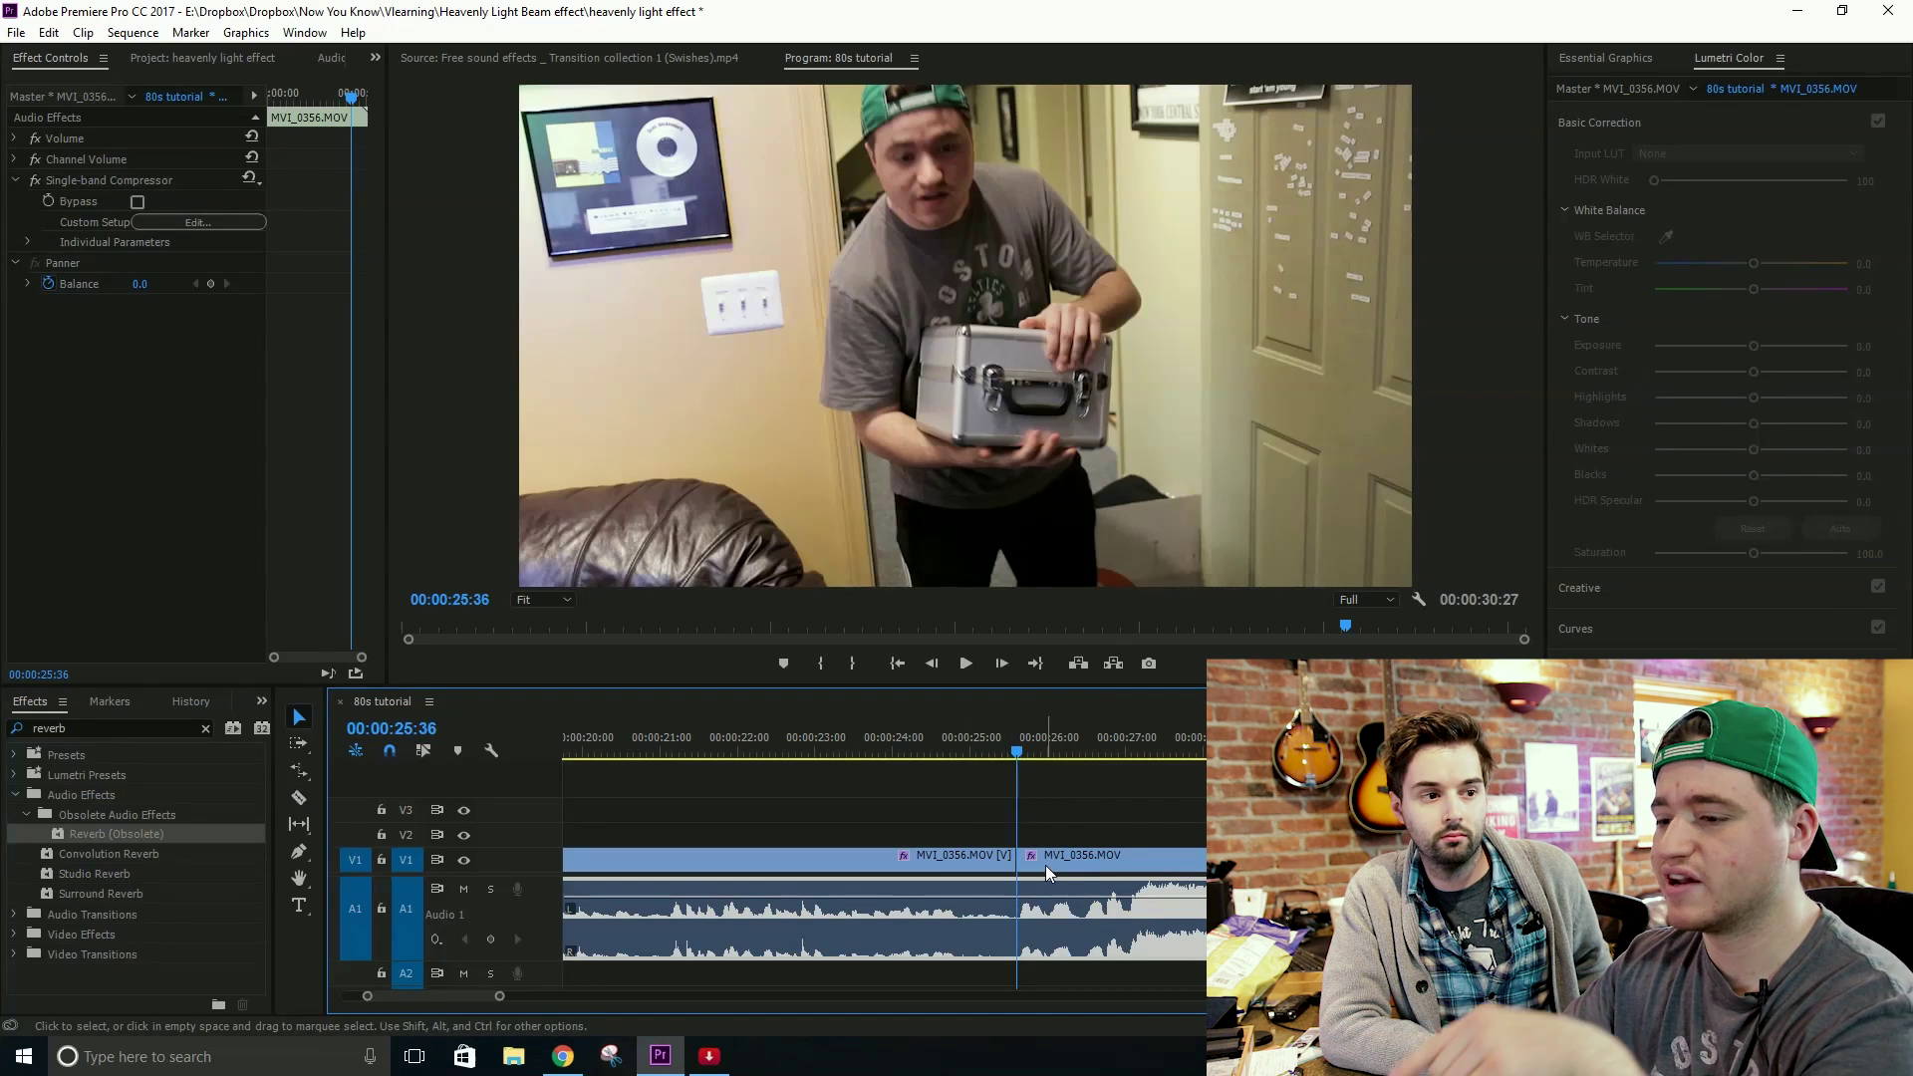
pyautogui.click(1078, 865)
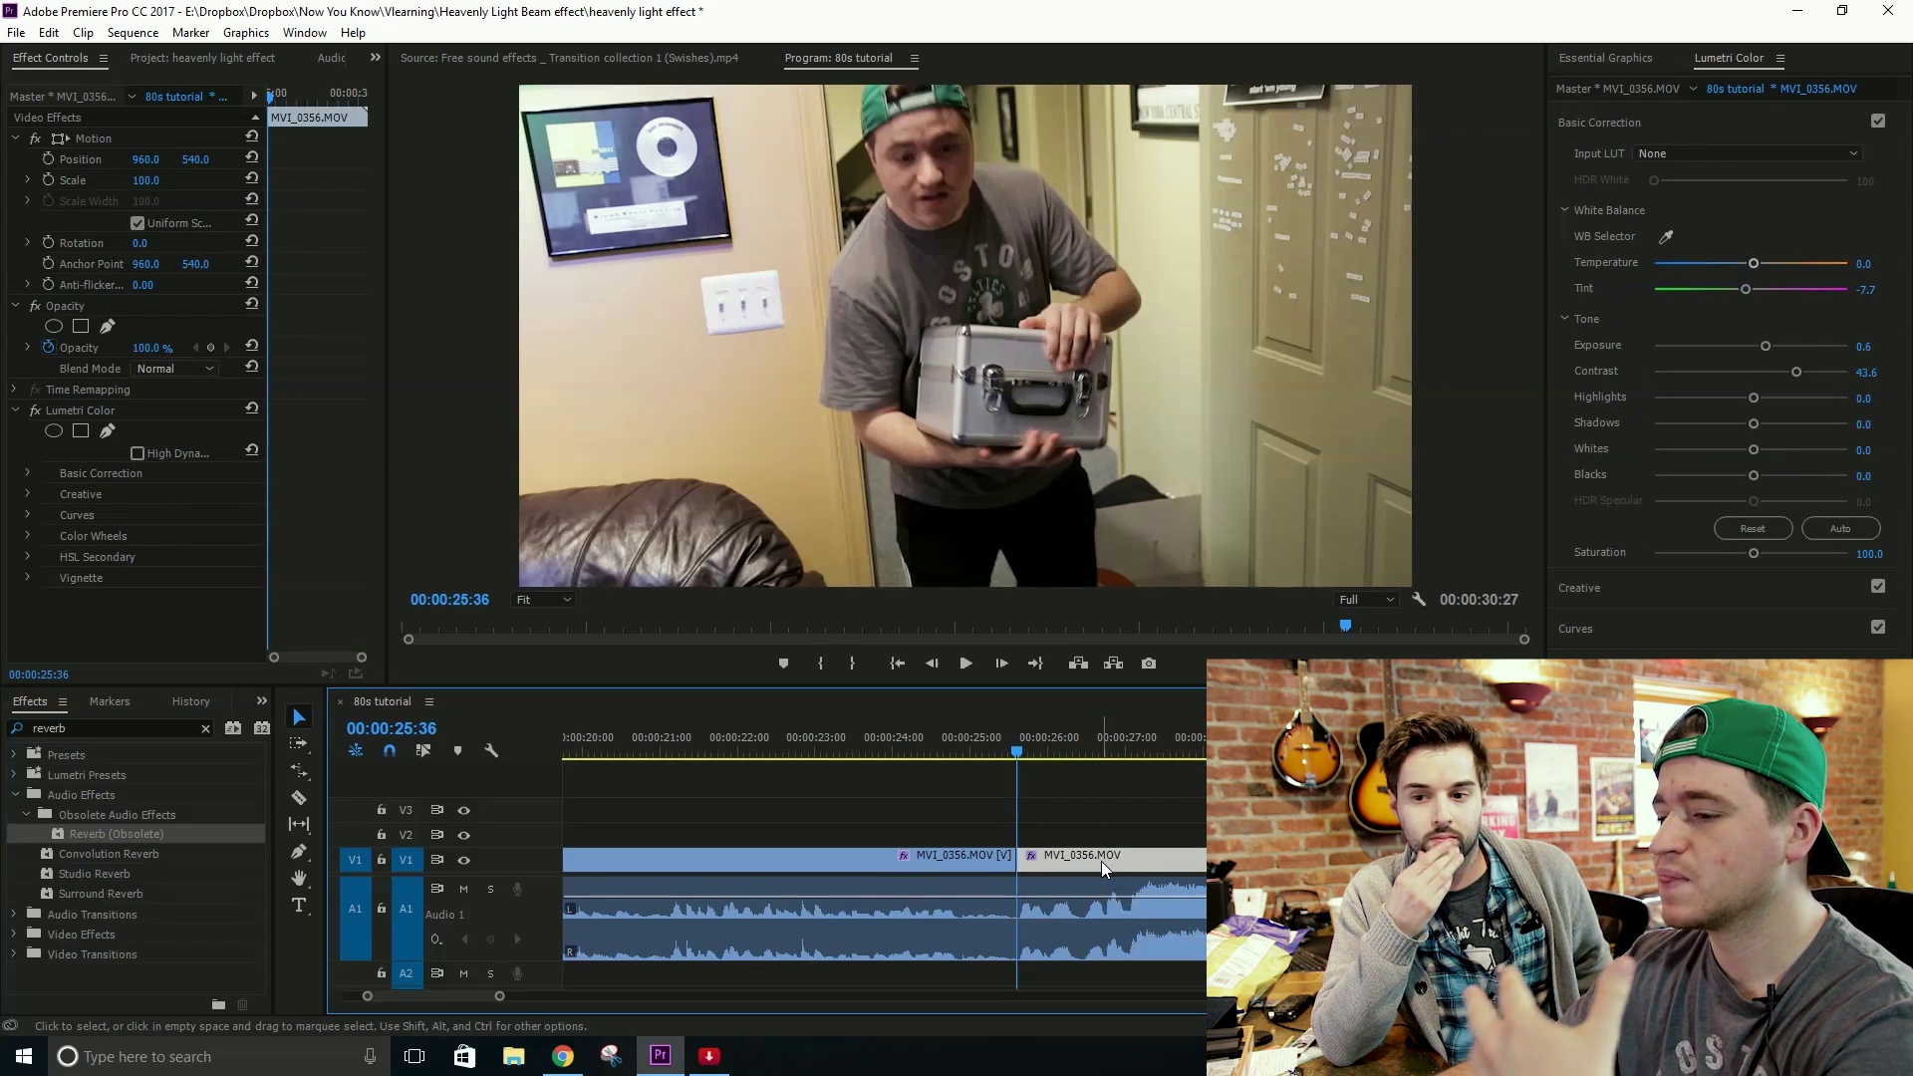
pyautogui.click(1127, 811)
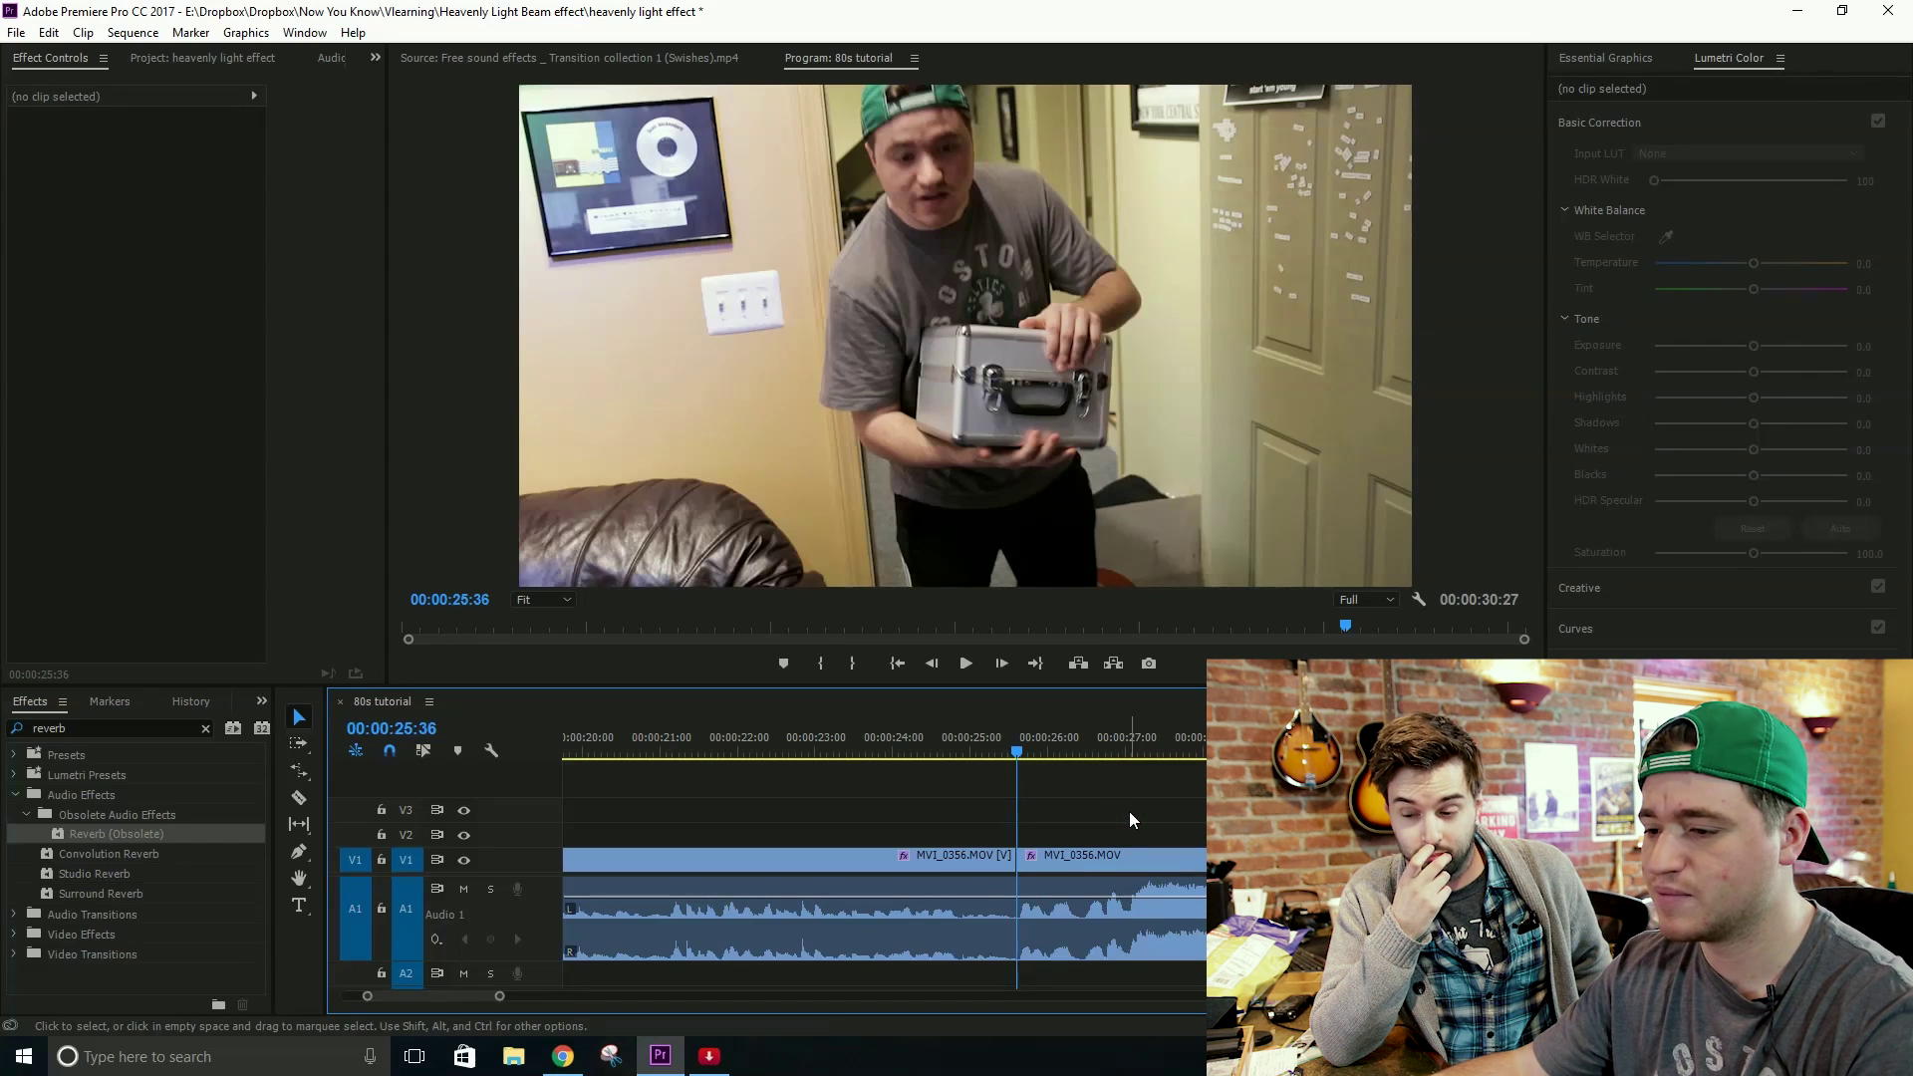
pyautogui.click(1179, 852)
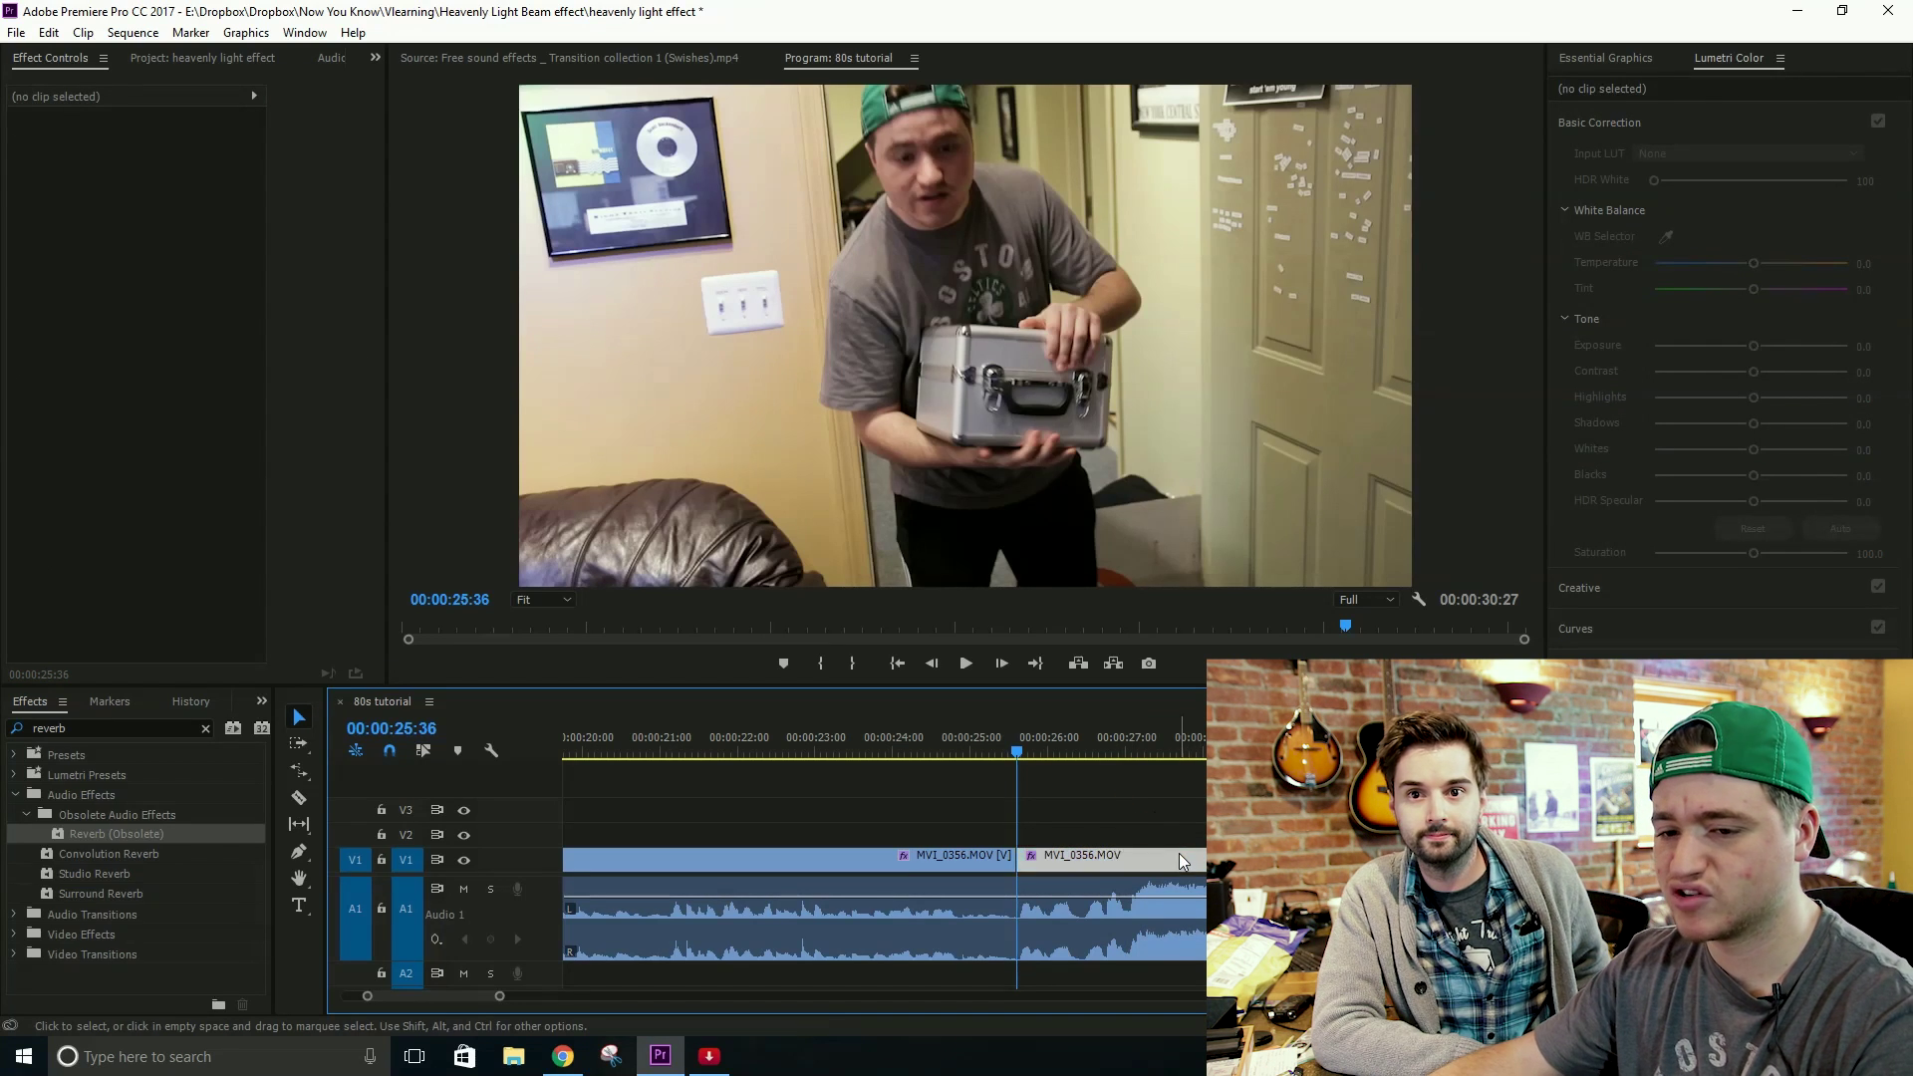
pyautogui.click(204, 730)
pyautogui.click(88, 726)
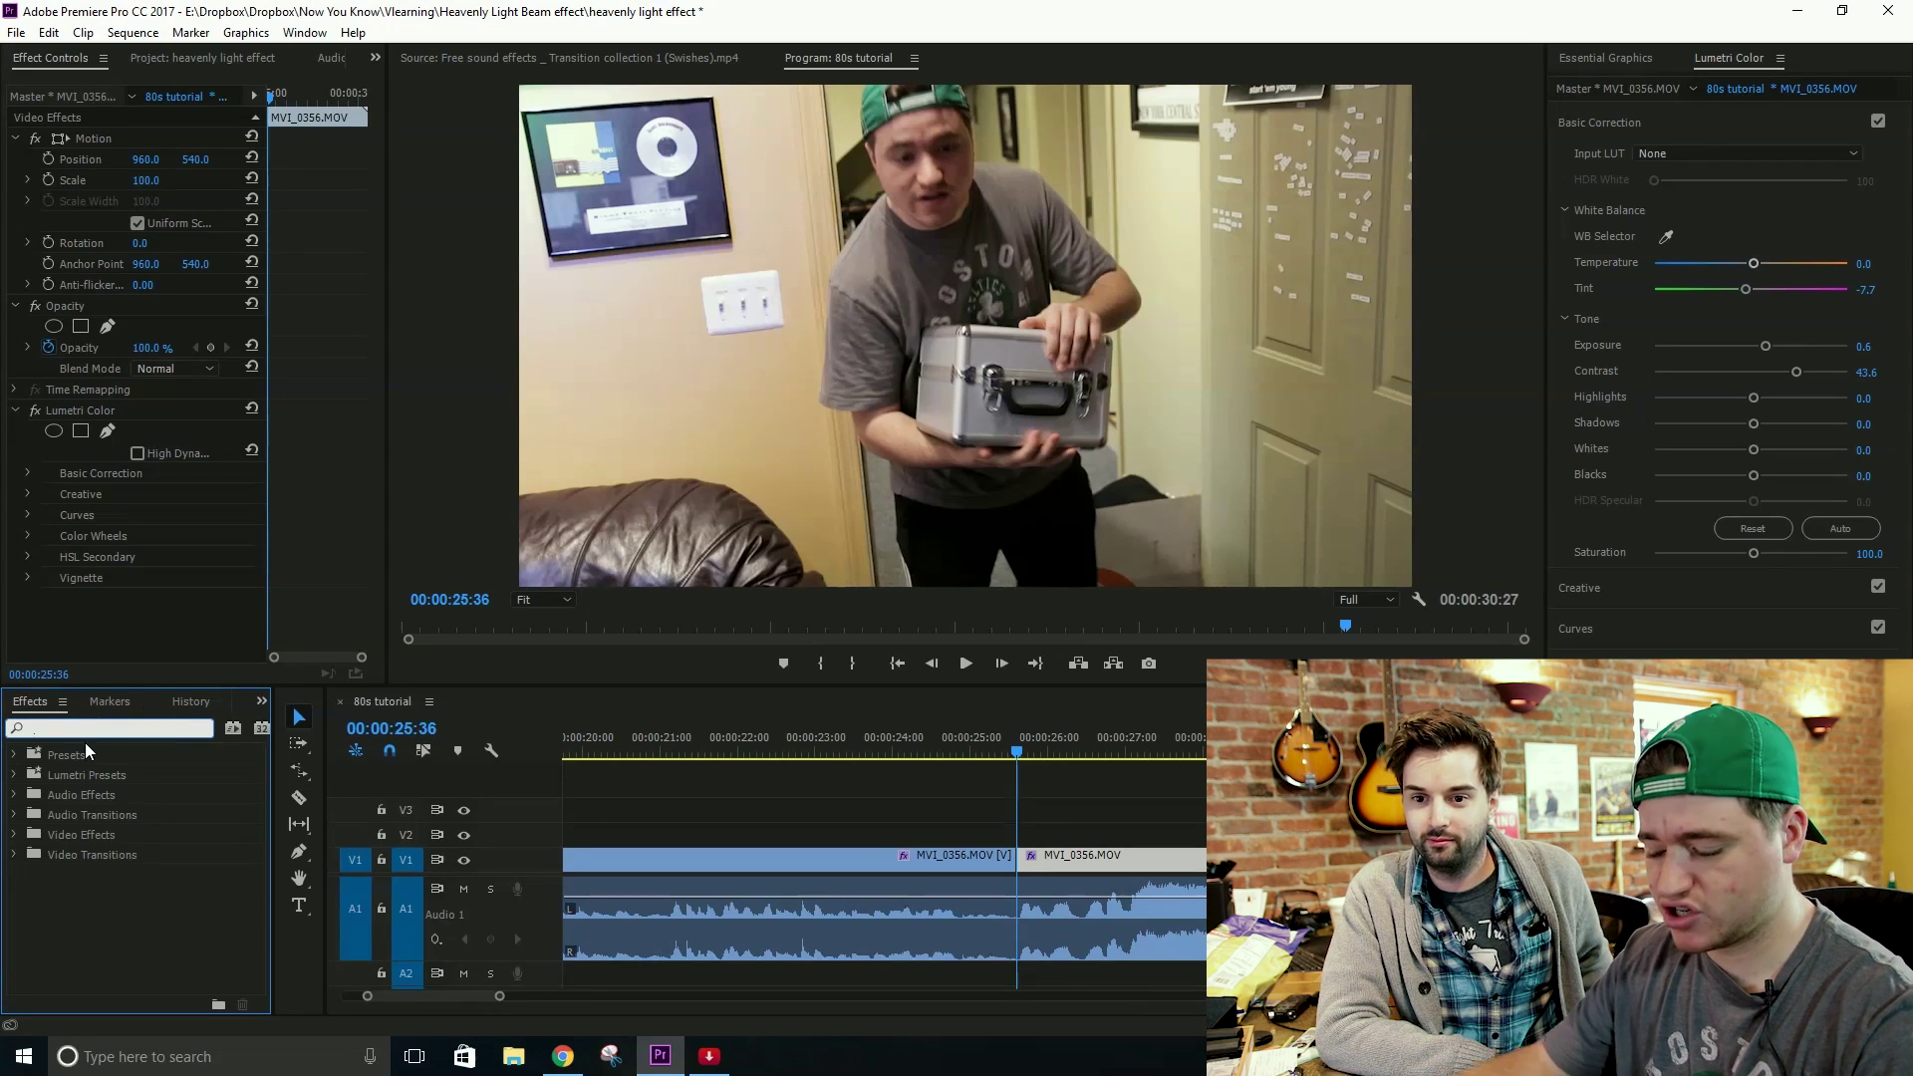
# Step: Search 'lens fl' and drop Lens Flare onto the second MVI_0356.MOV clip
pyautogui.write('lens')
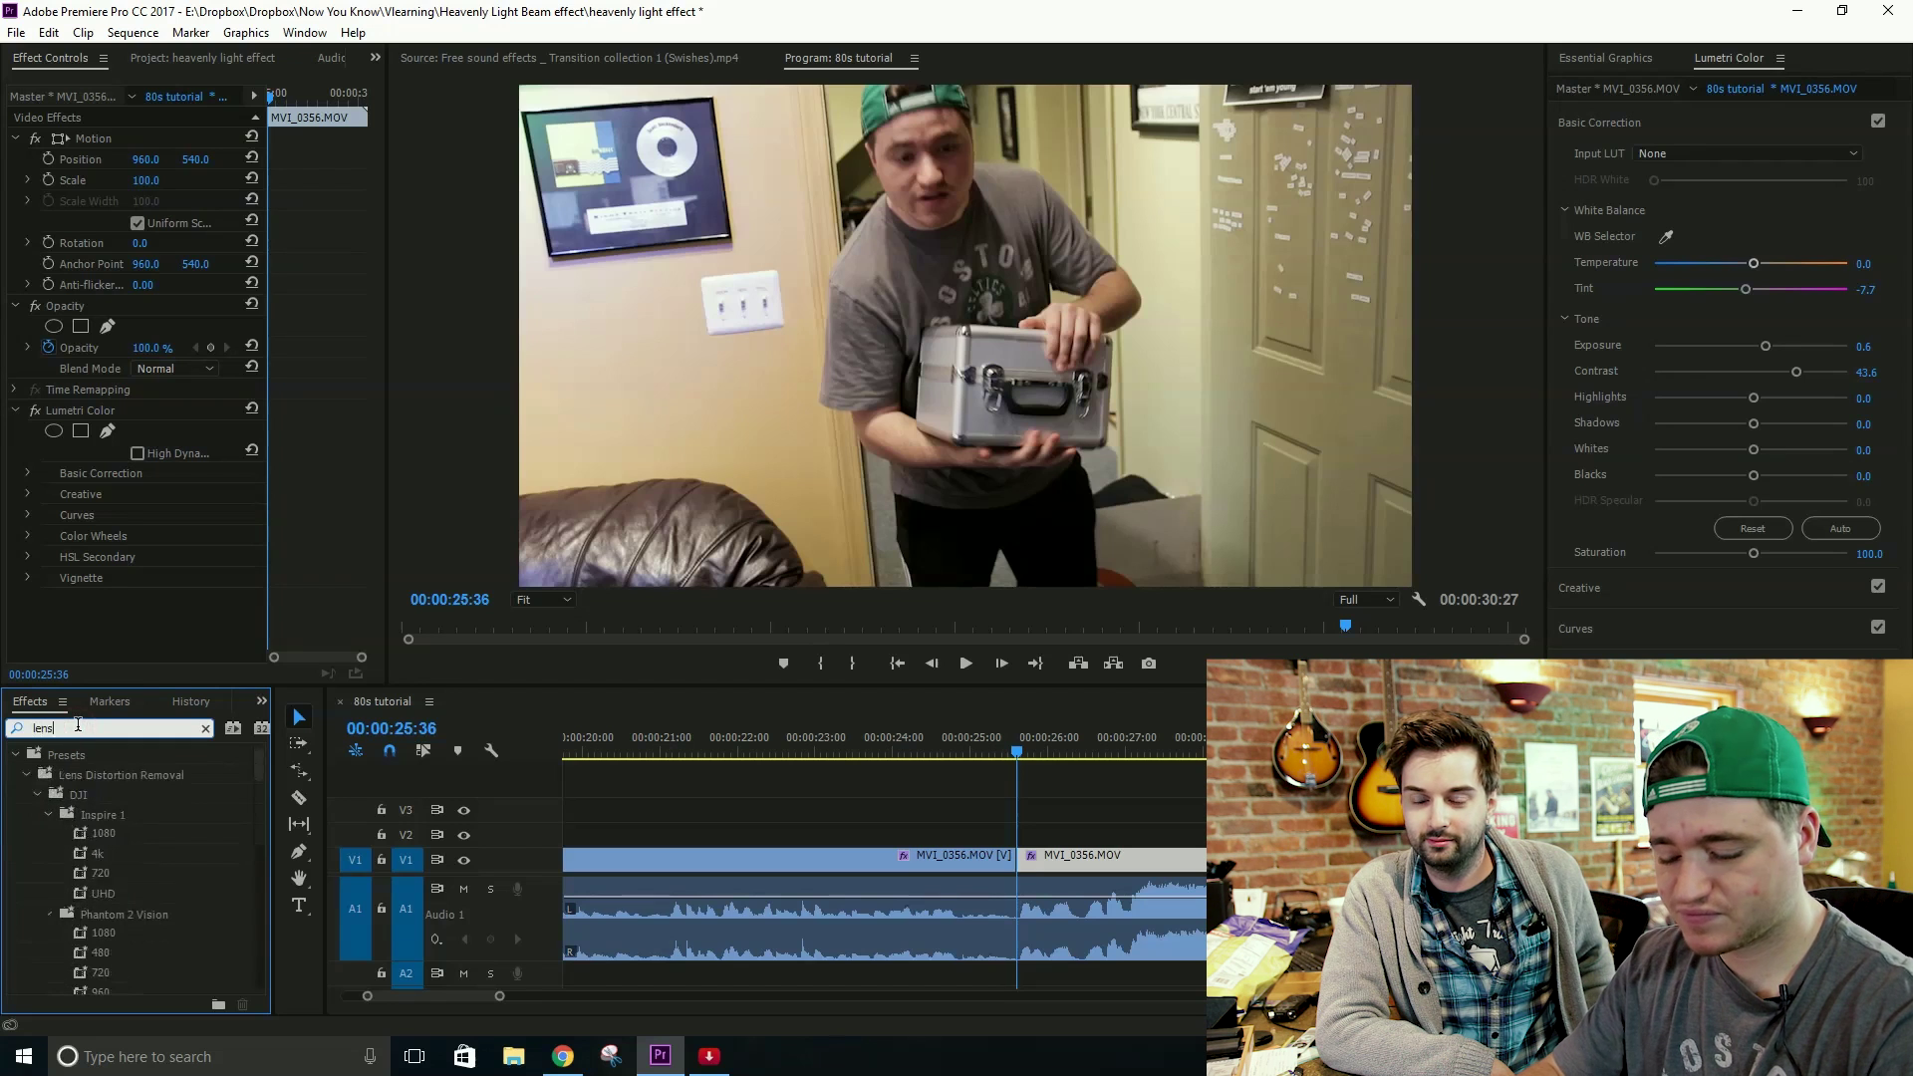
pyautogui.write(' flare')
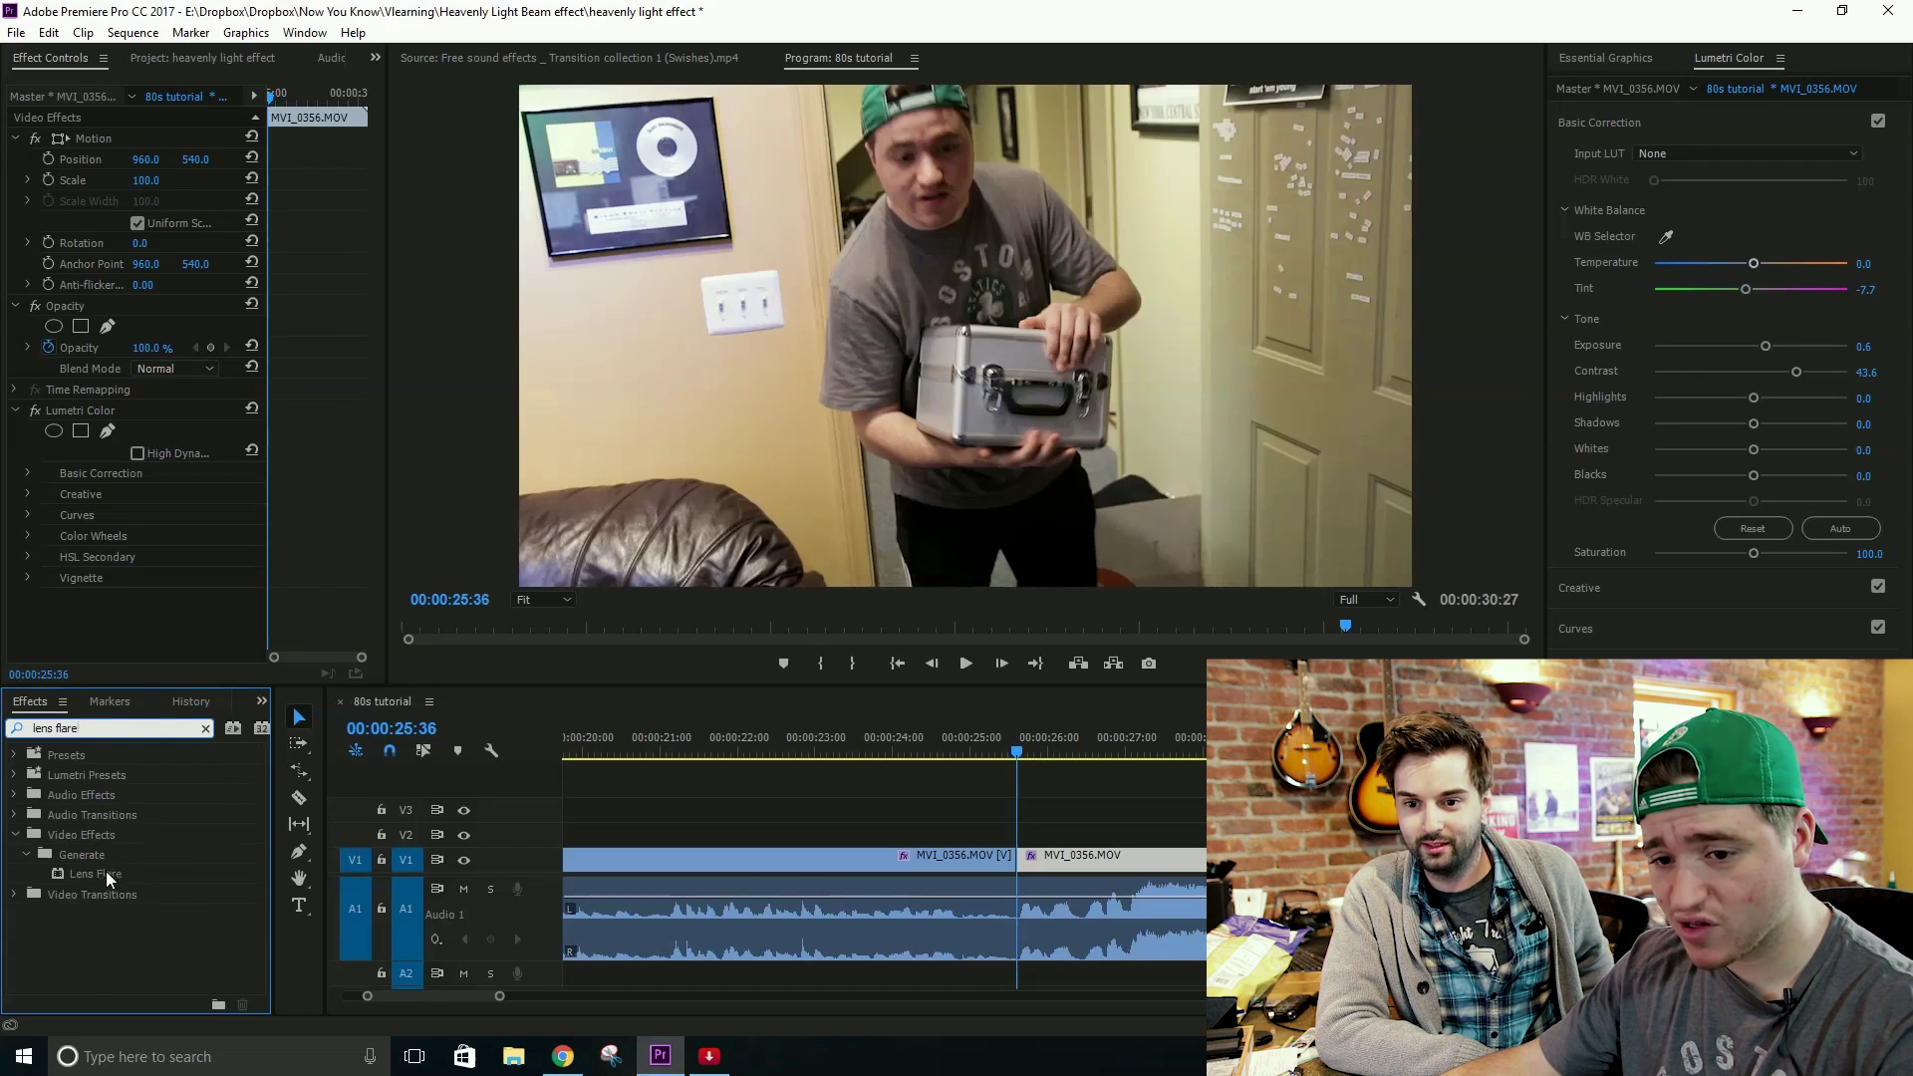
pyautogui.click(139, 877)
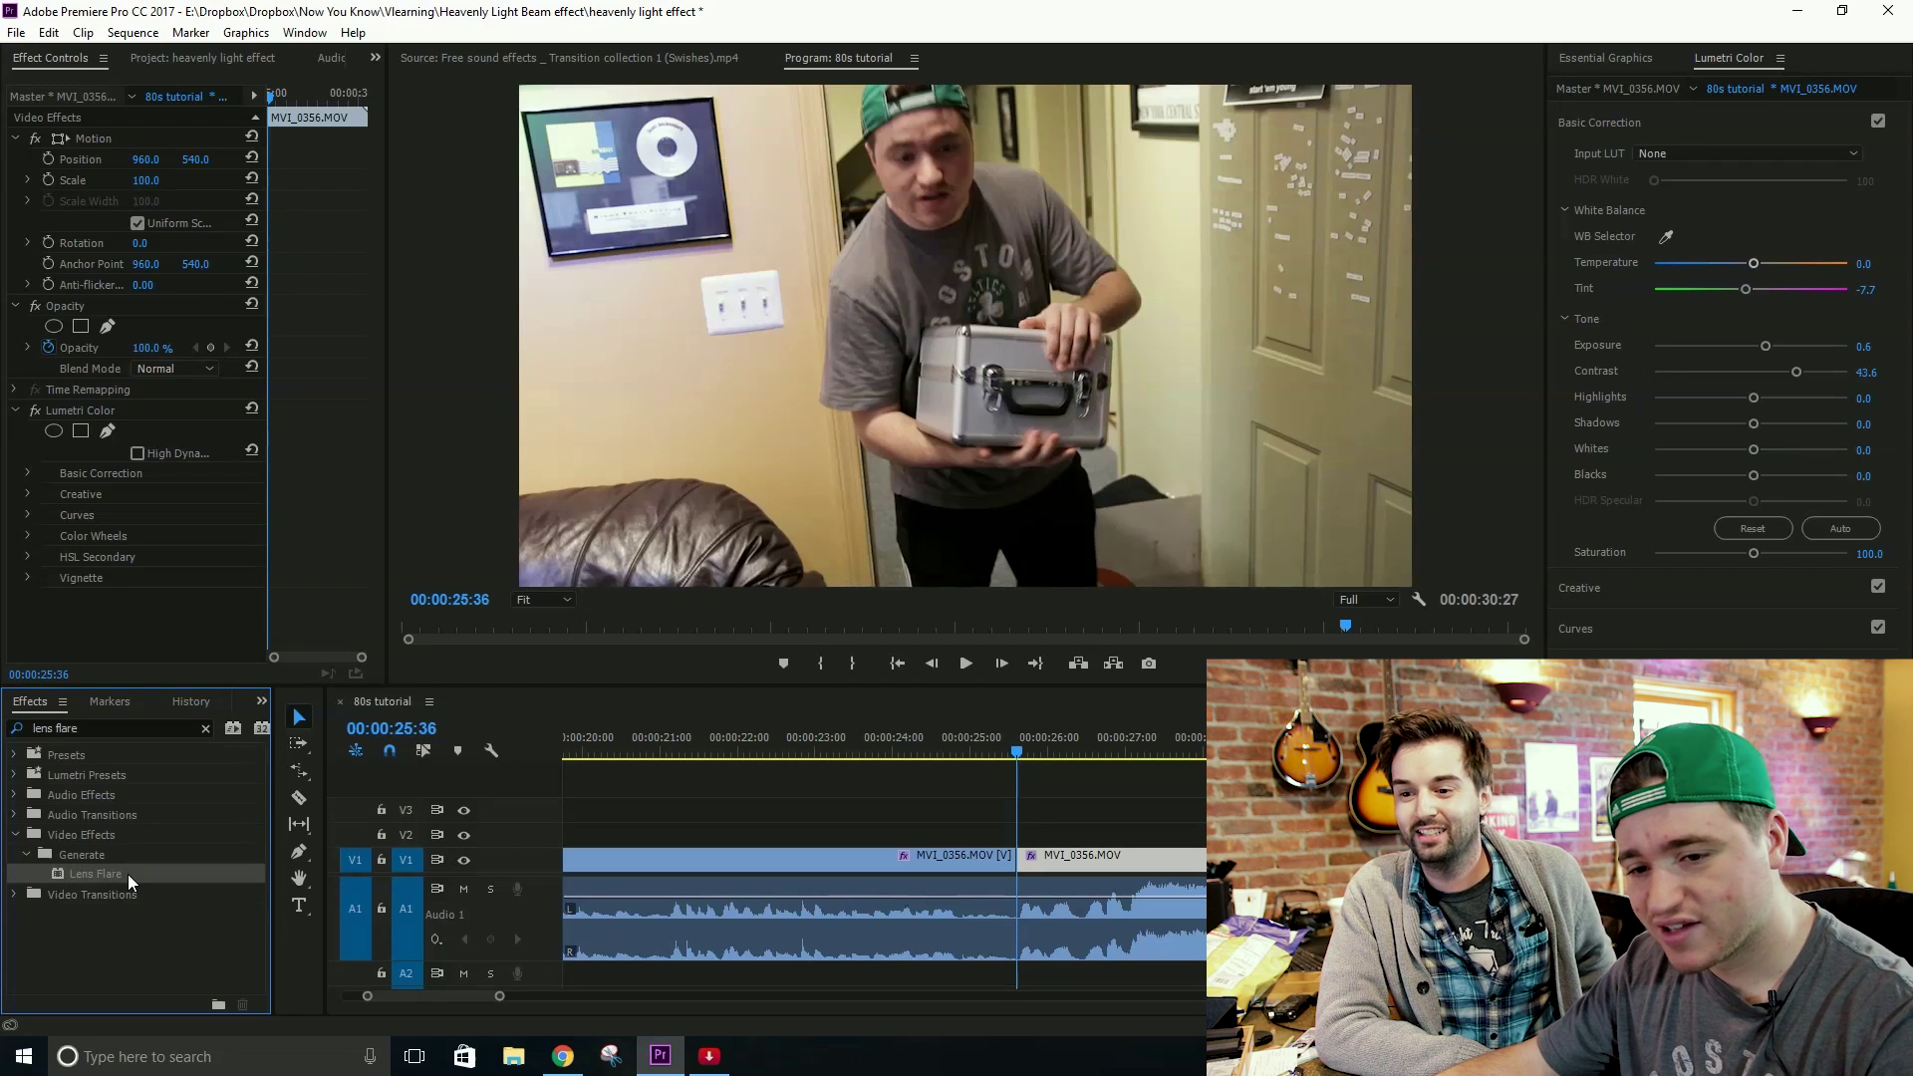
pyautogui.moveTo(130, 880); pyautogui.dragTo(544, 814)
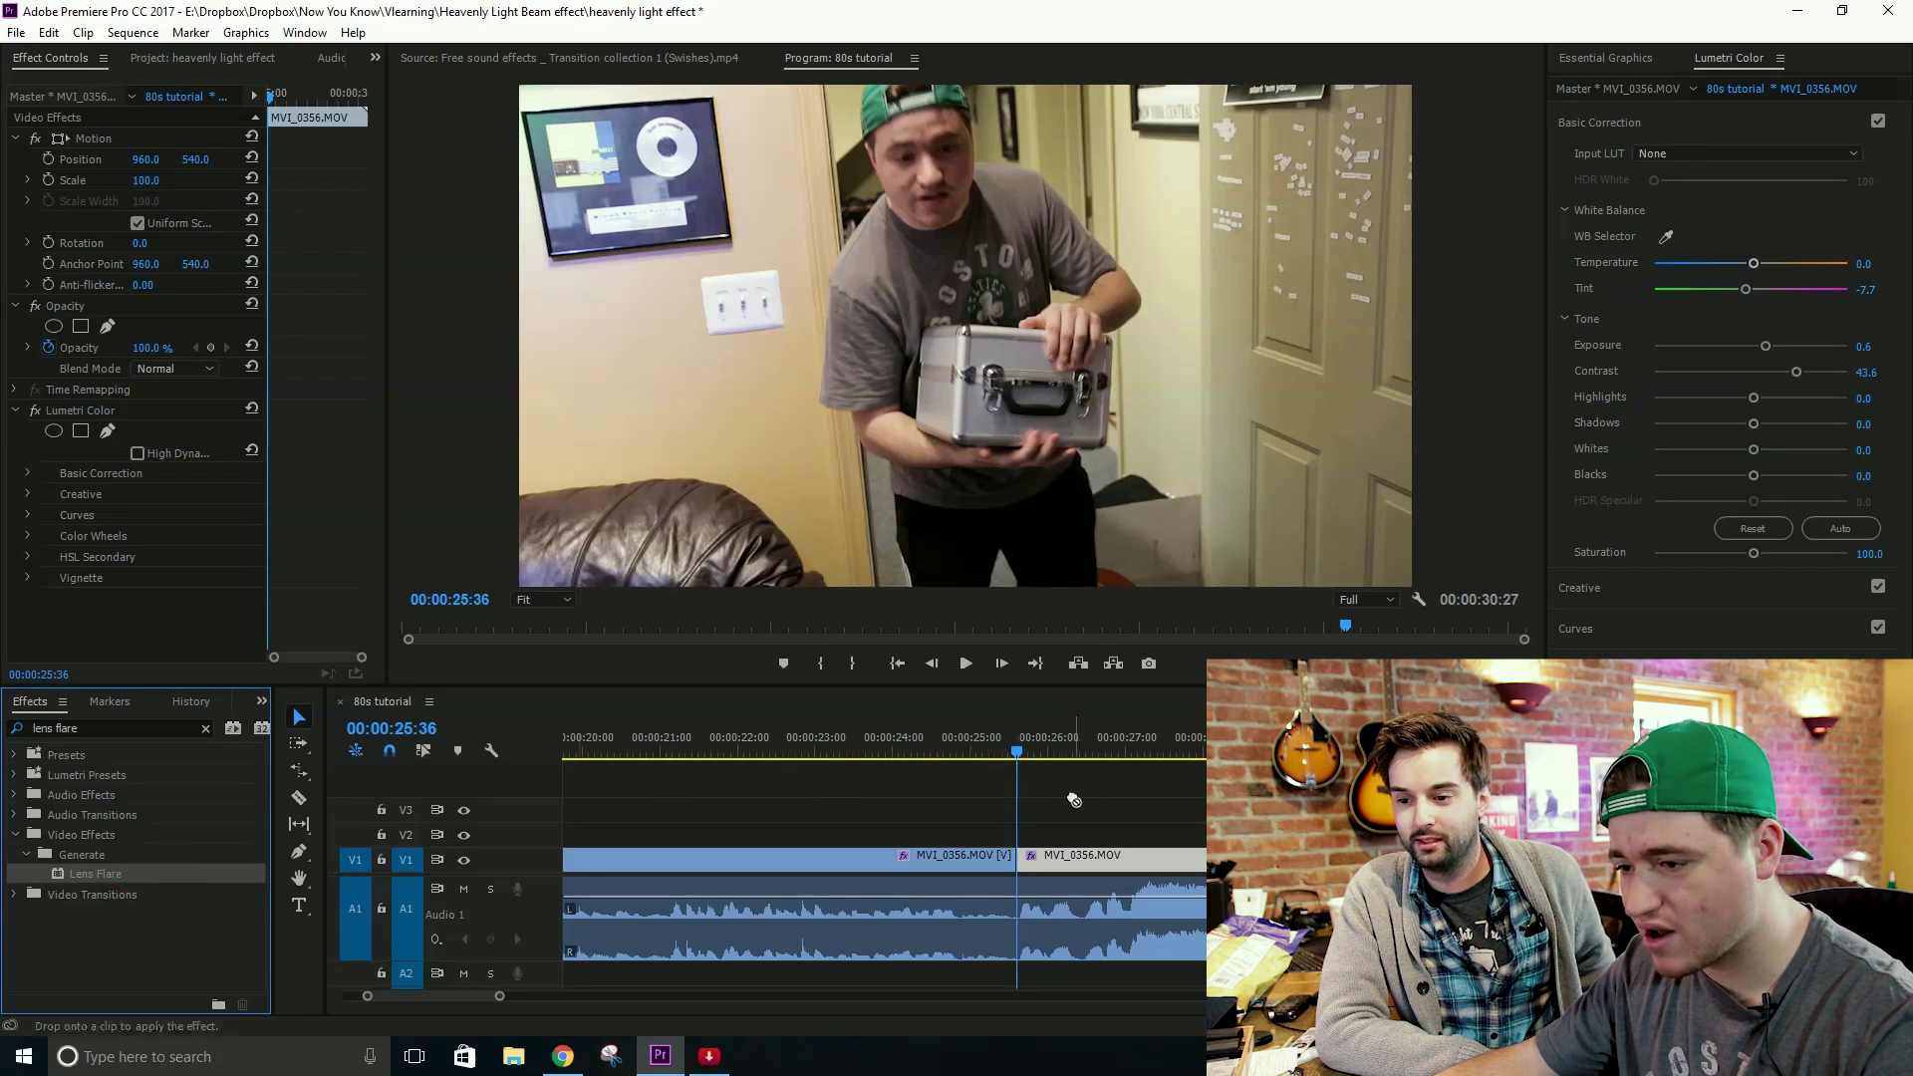
pyautogui.moveTo(1073, 800); pyautogui.dragTo(1127, 868)
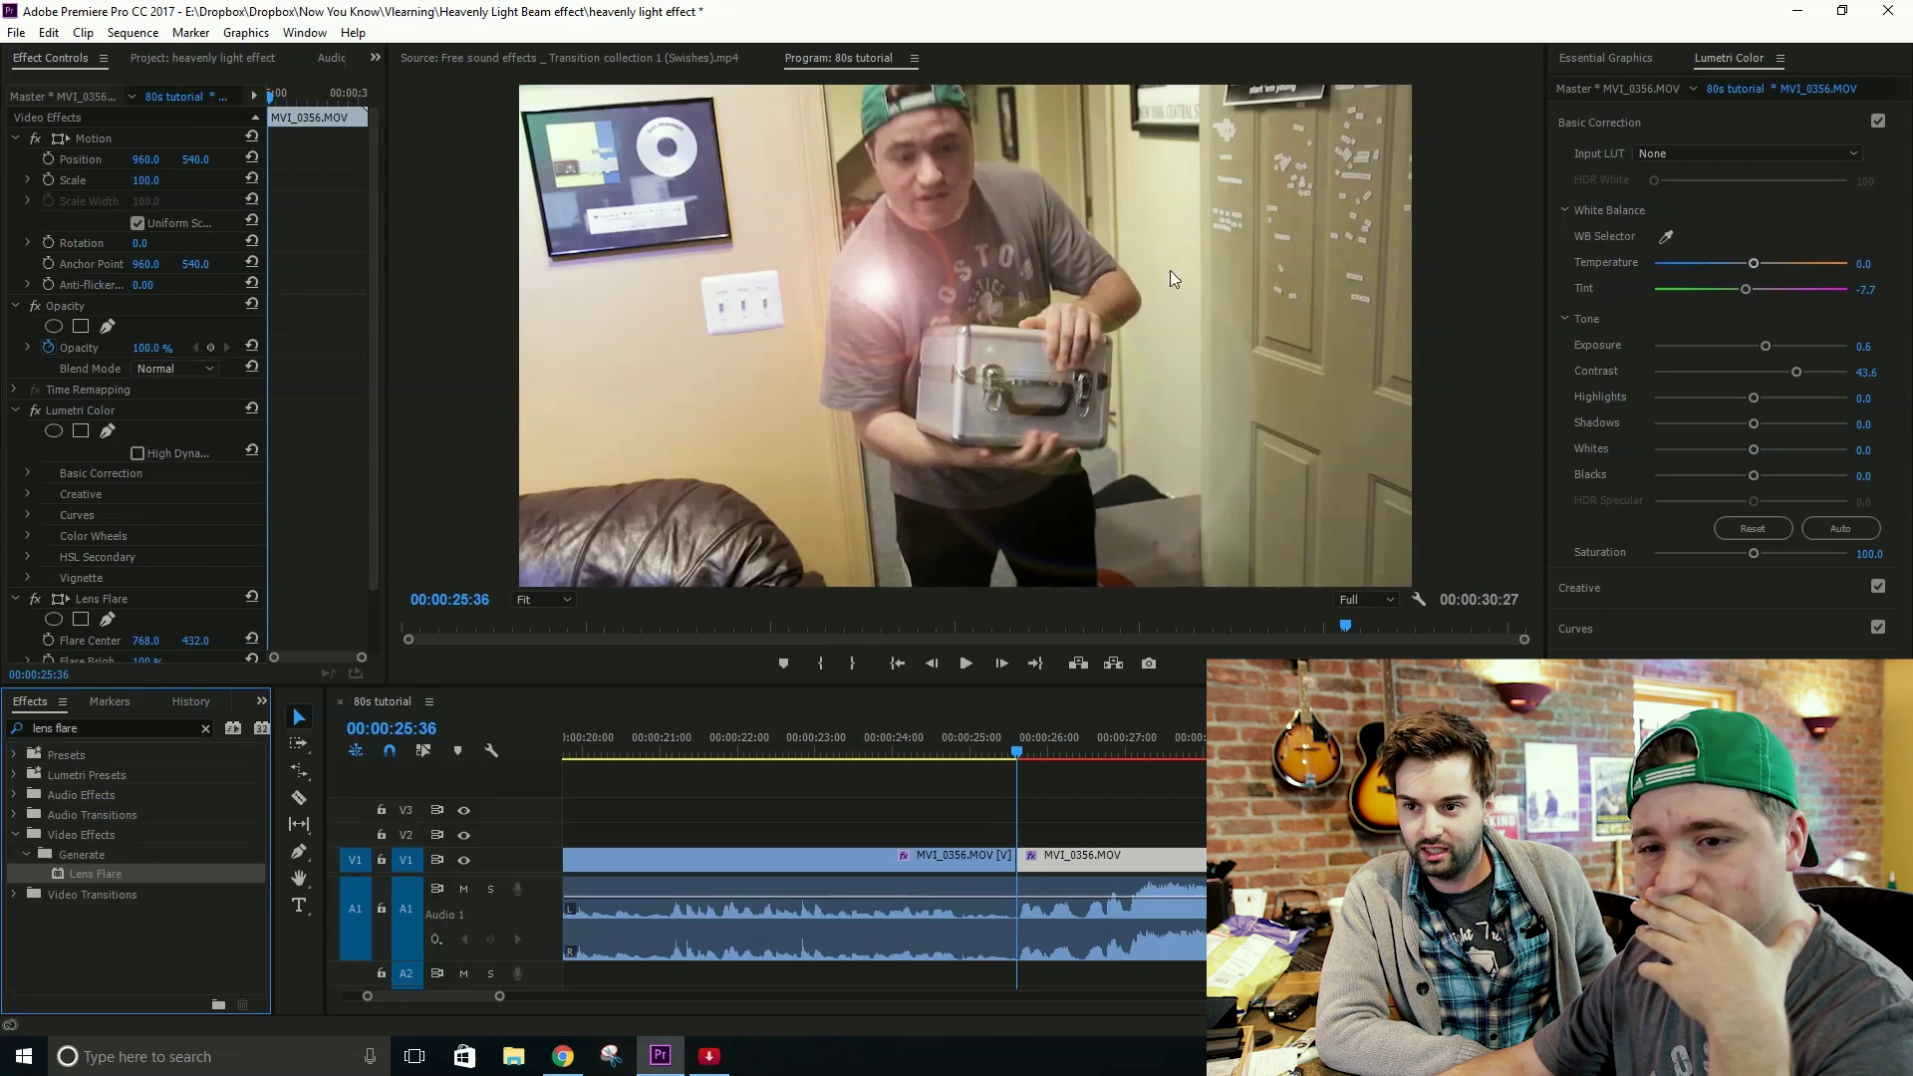
pyautogui.scroll(-2, 278, 379)
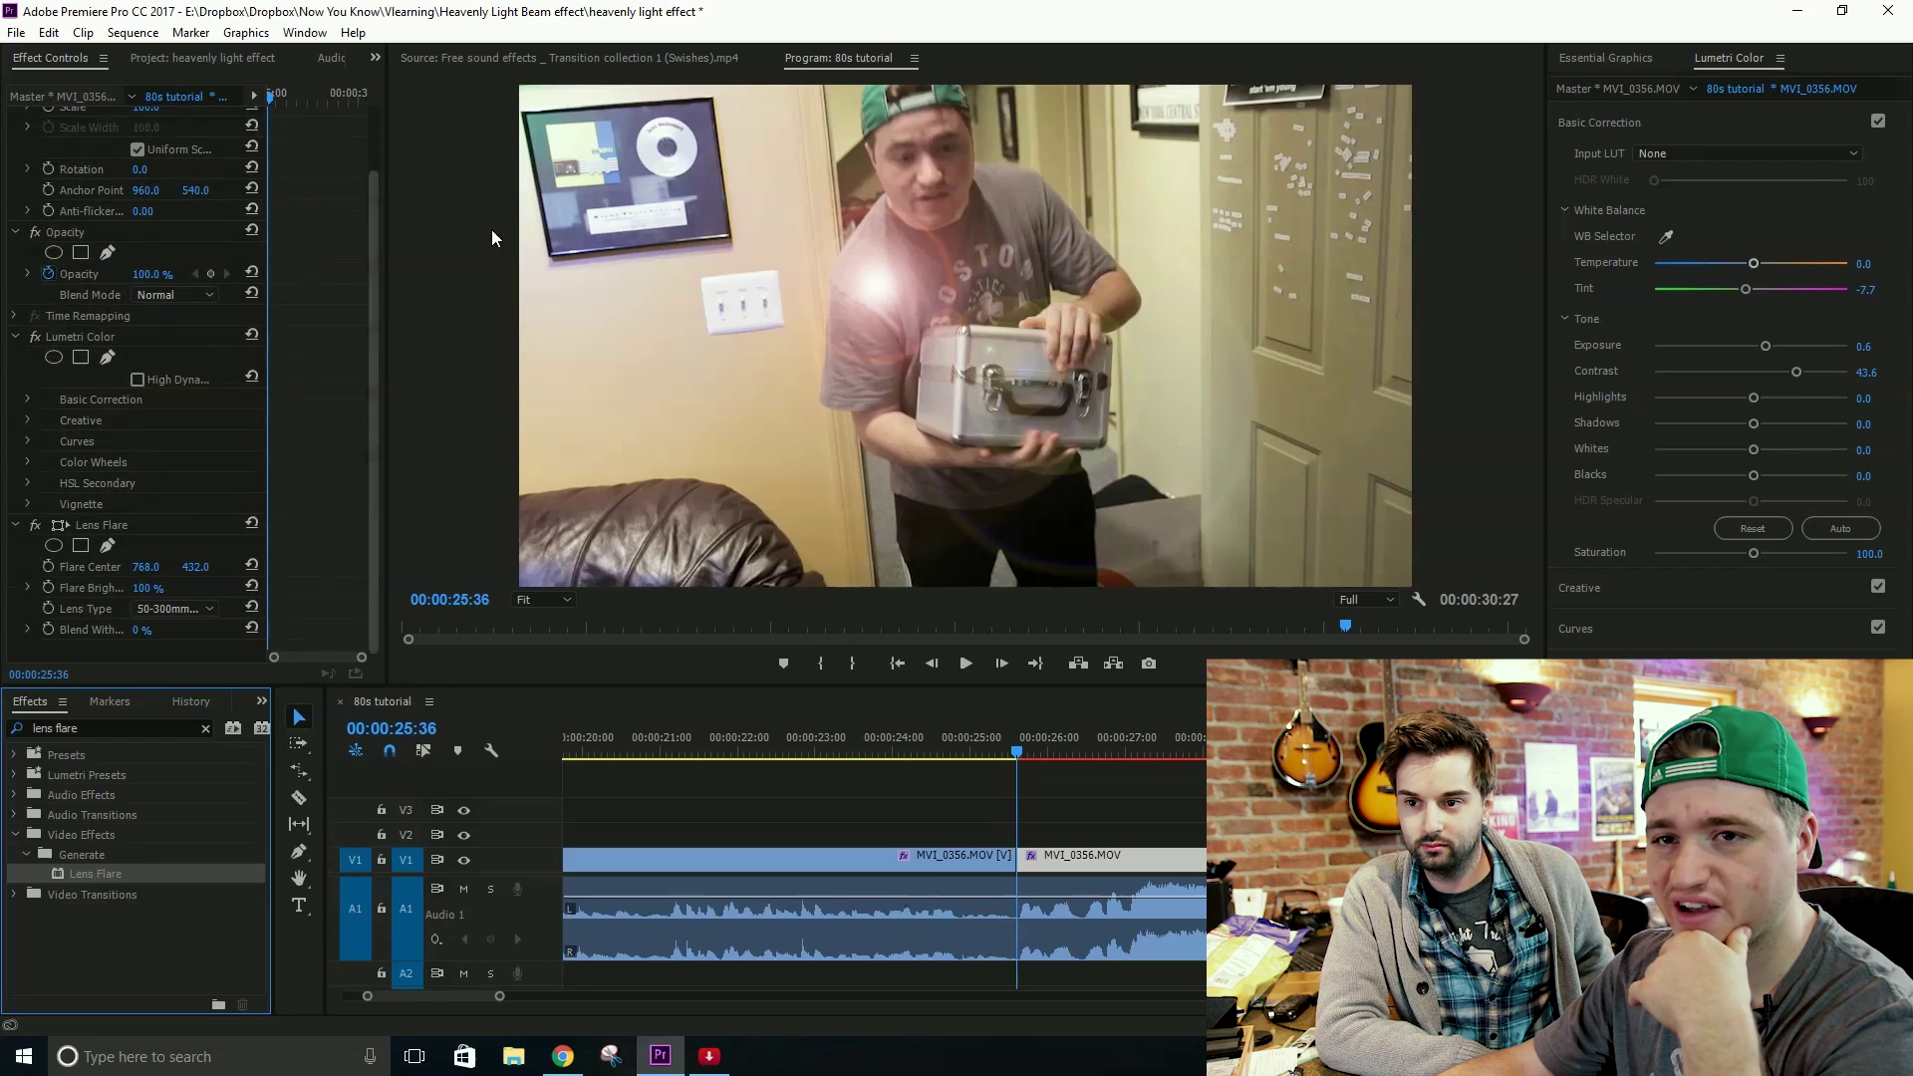
# Step: Move the Lens Flare centre to 965, 432 so the glow sits on the man's chest
pyautogui.click(56, 56)
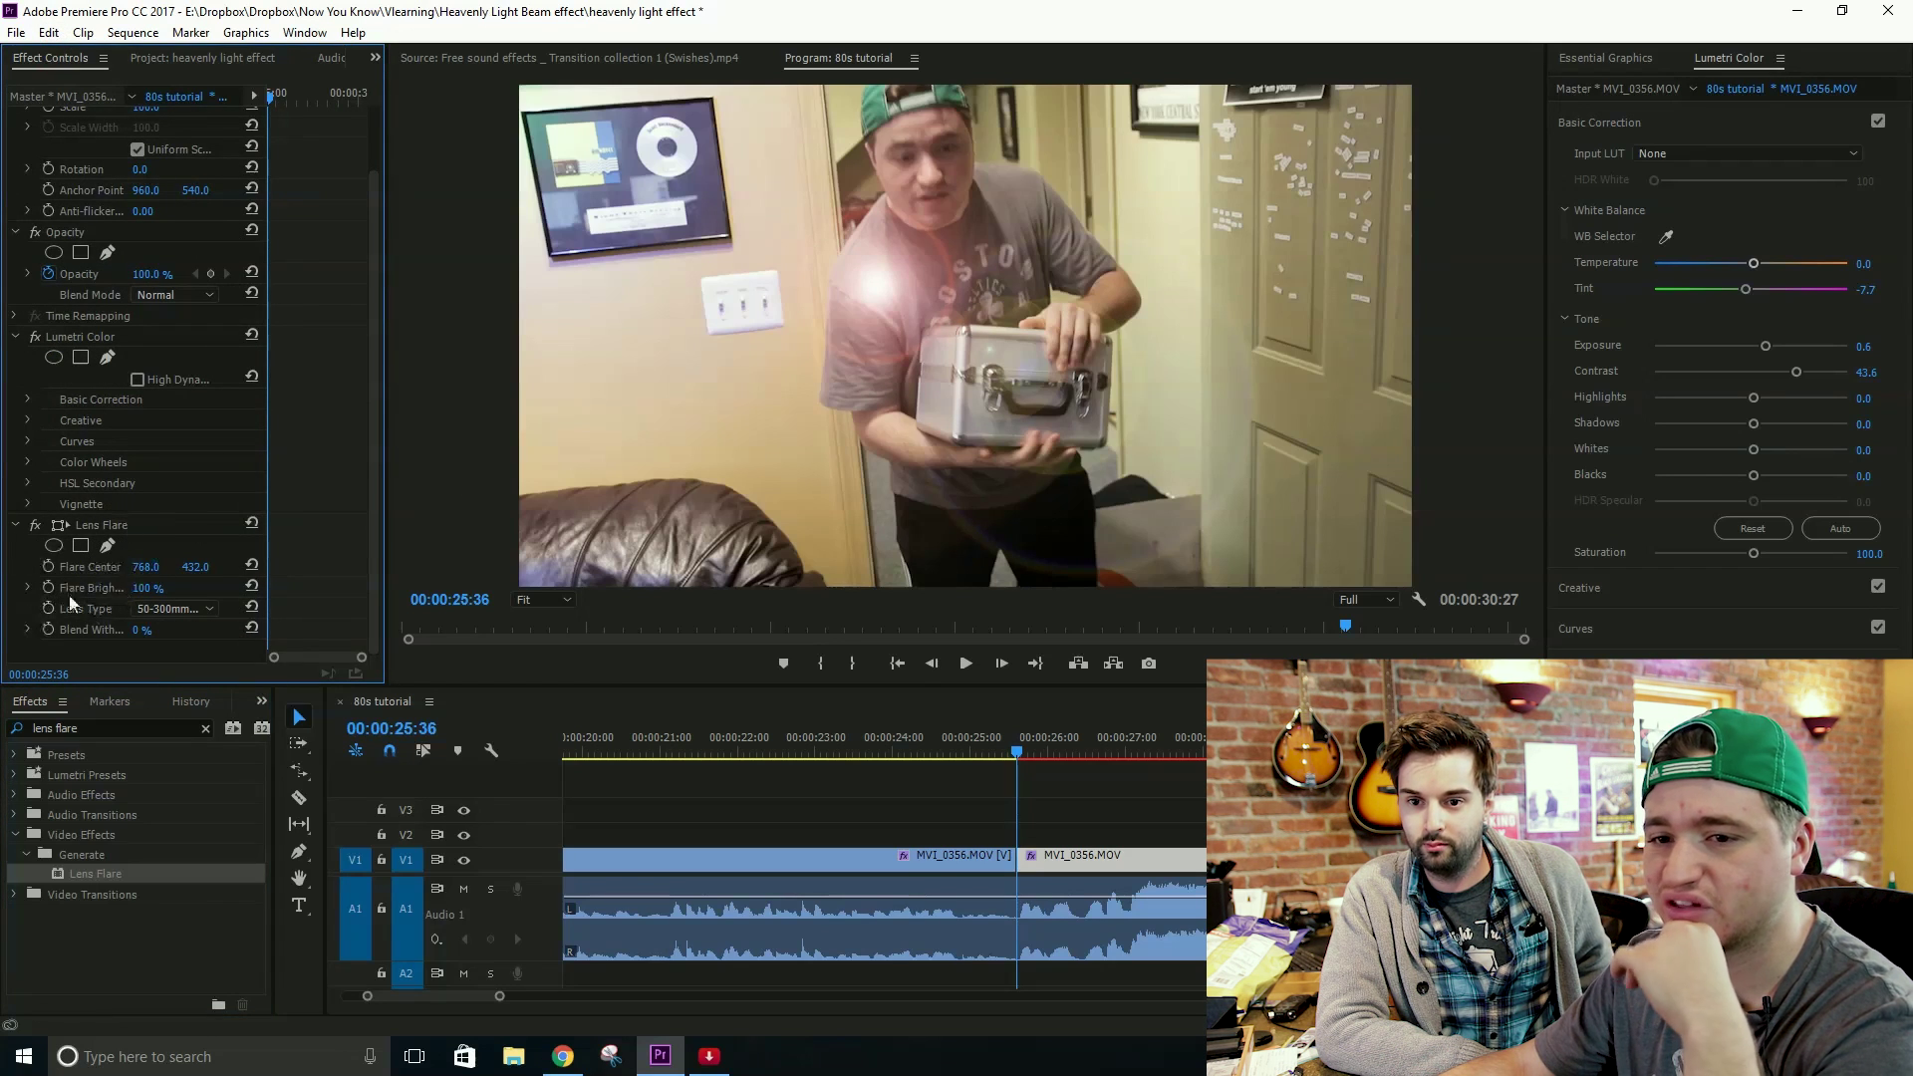
pyautogui.moveTo(150, 566); pyautogui.dragTo(131, 575)
pyautogui.click(111, 570)
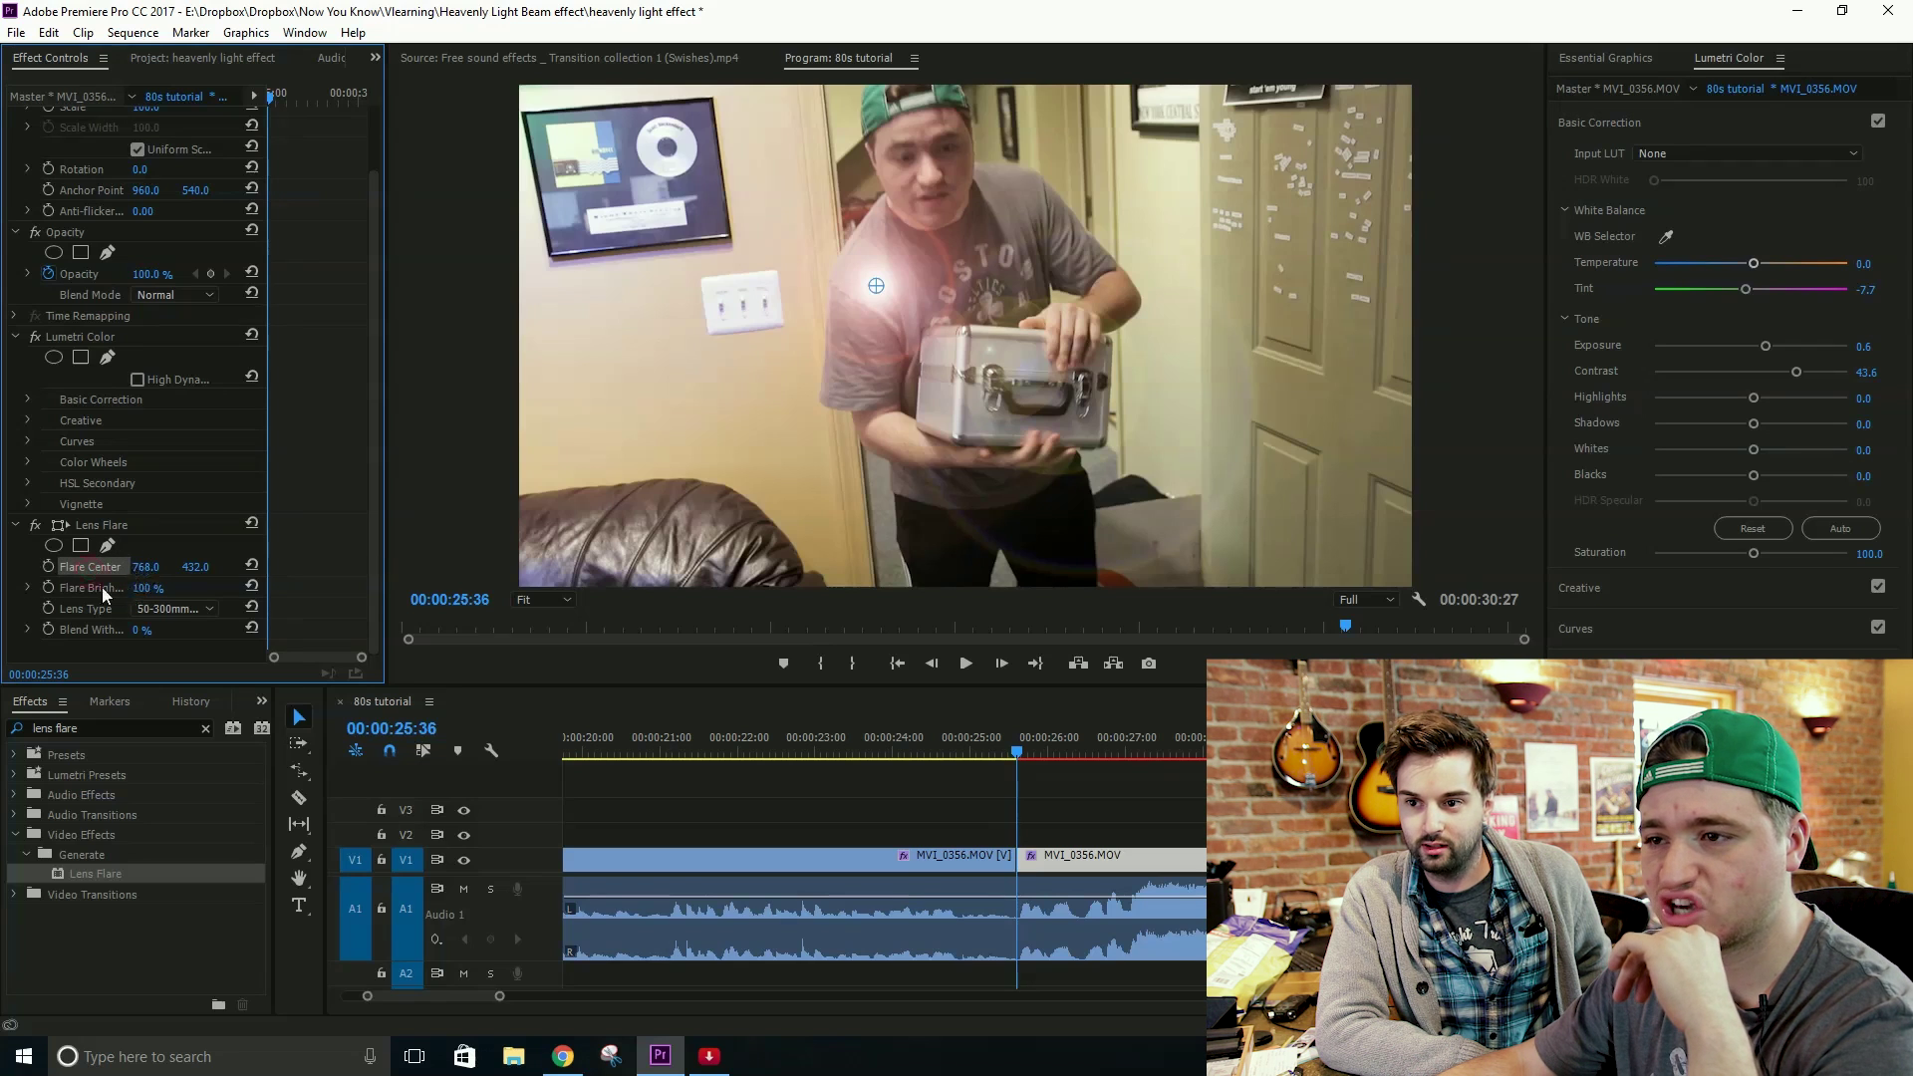
pyautogui.moveTo(150, 567); pyautogui.dragTo(346, 558)
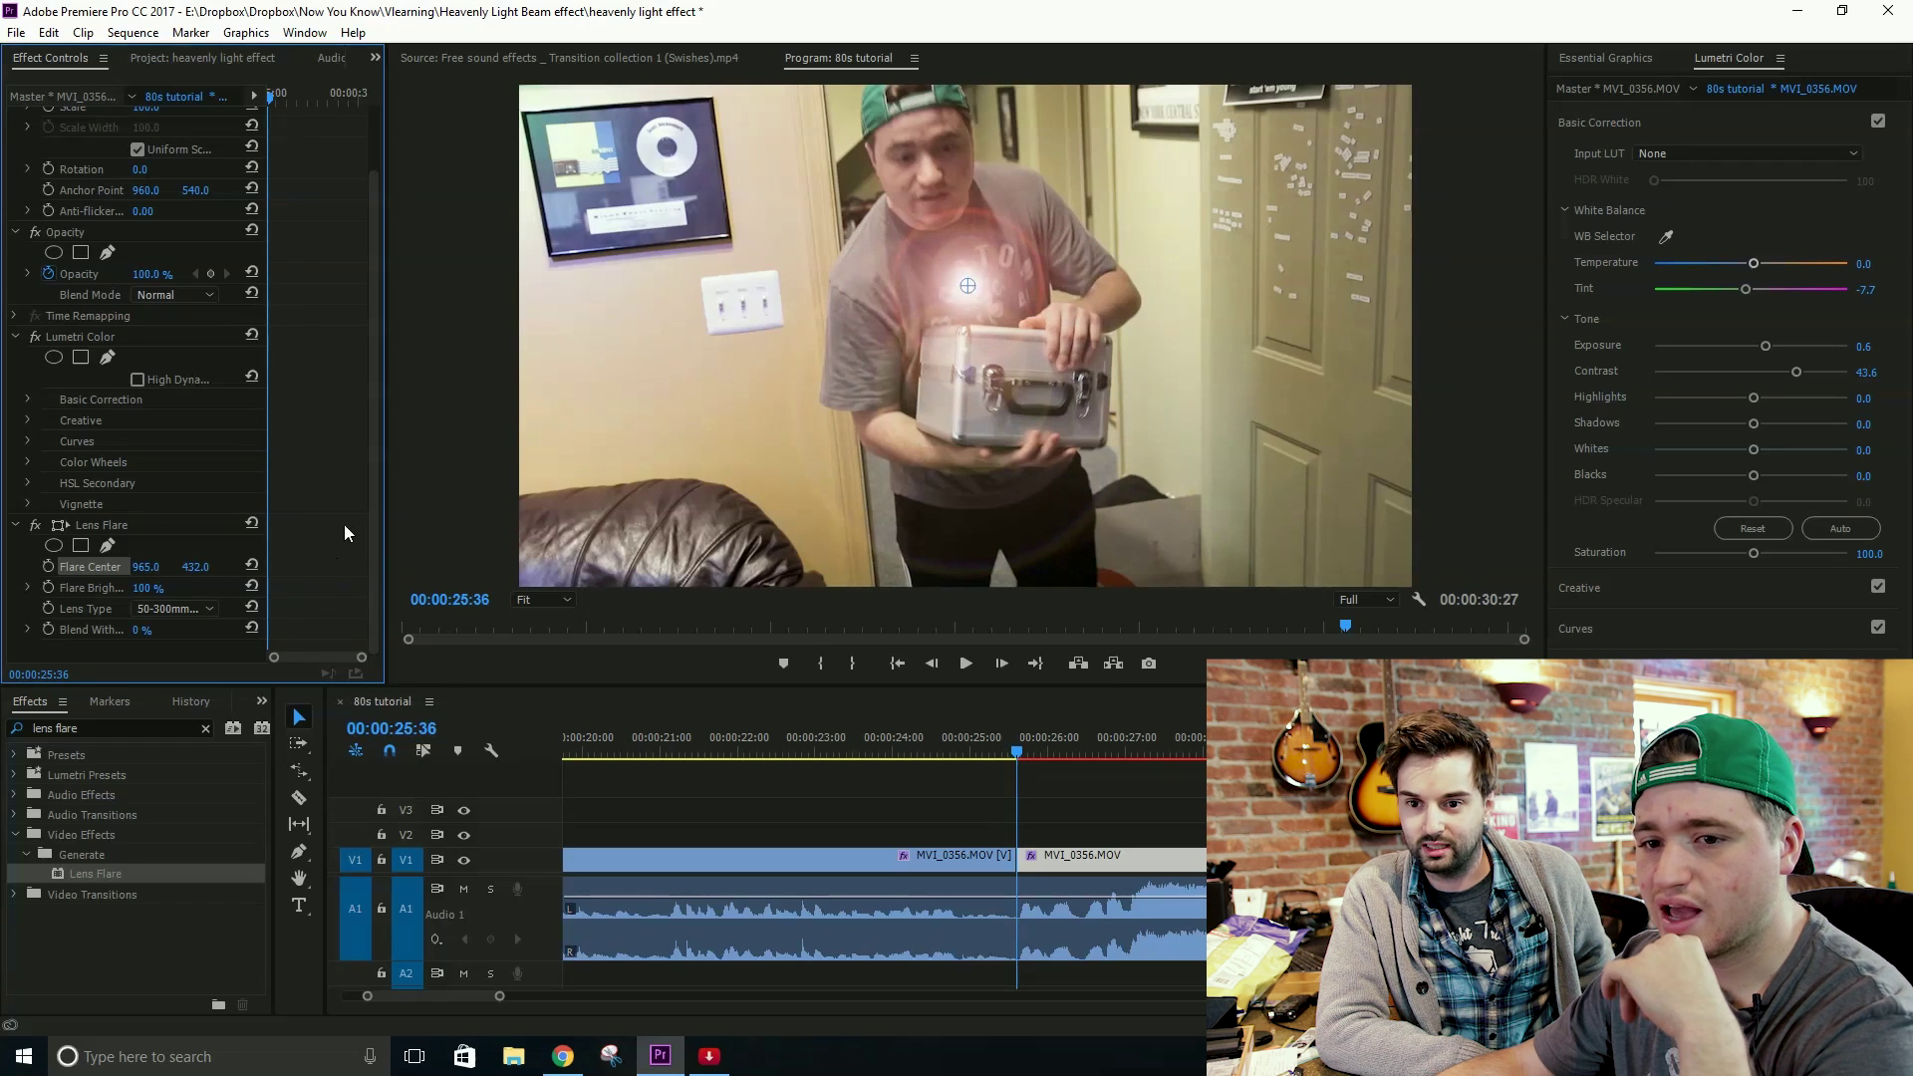
# Step: Test and undo a brightness increase, check lens types unchanged, and widen Effect Controls
pyautogui.click(93, 591)
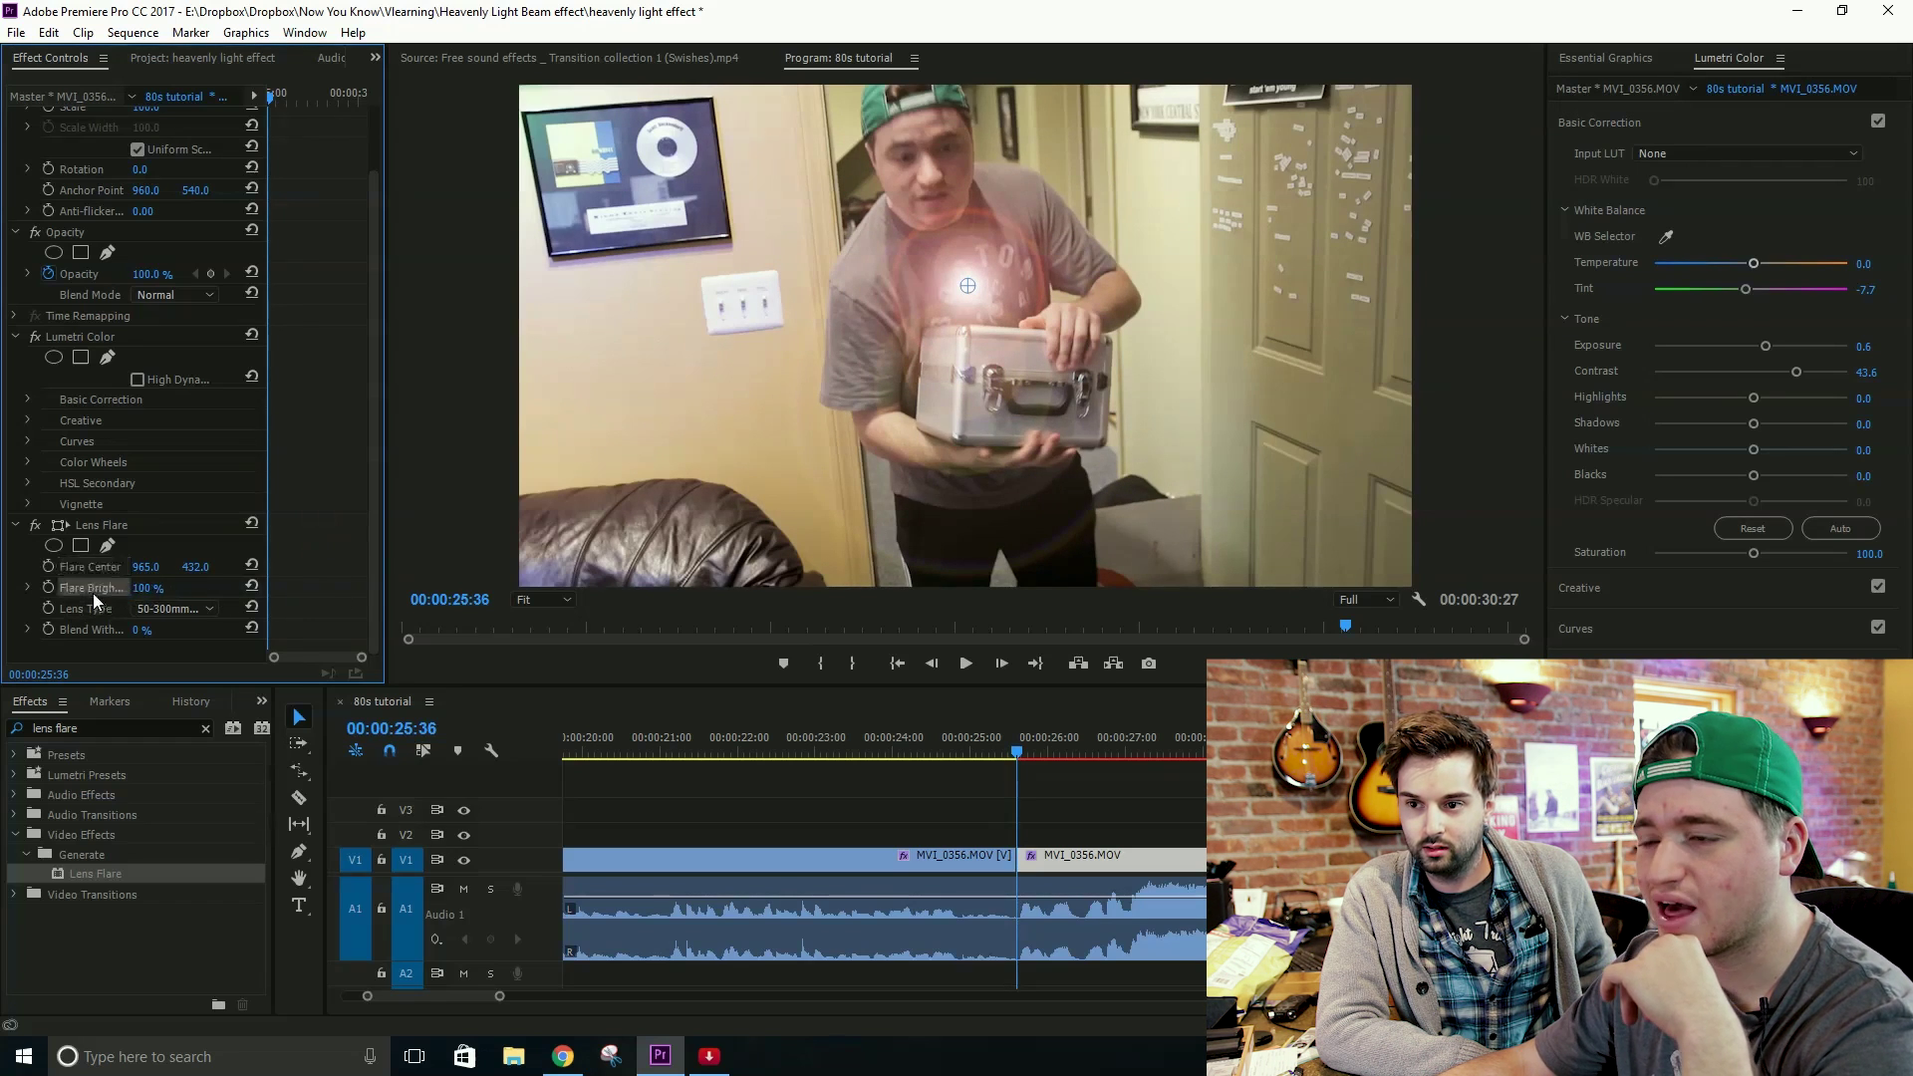
pyautogui.moveTo(139, 592); pyautogui.dragTo(229, 588)
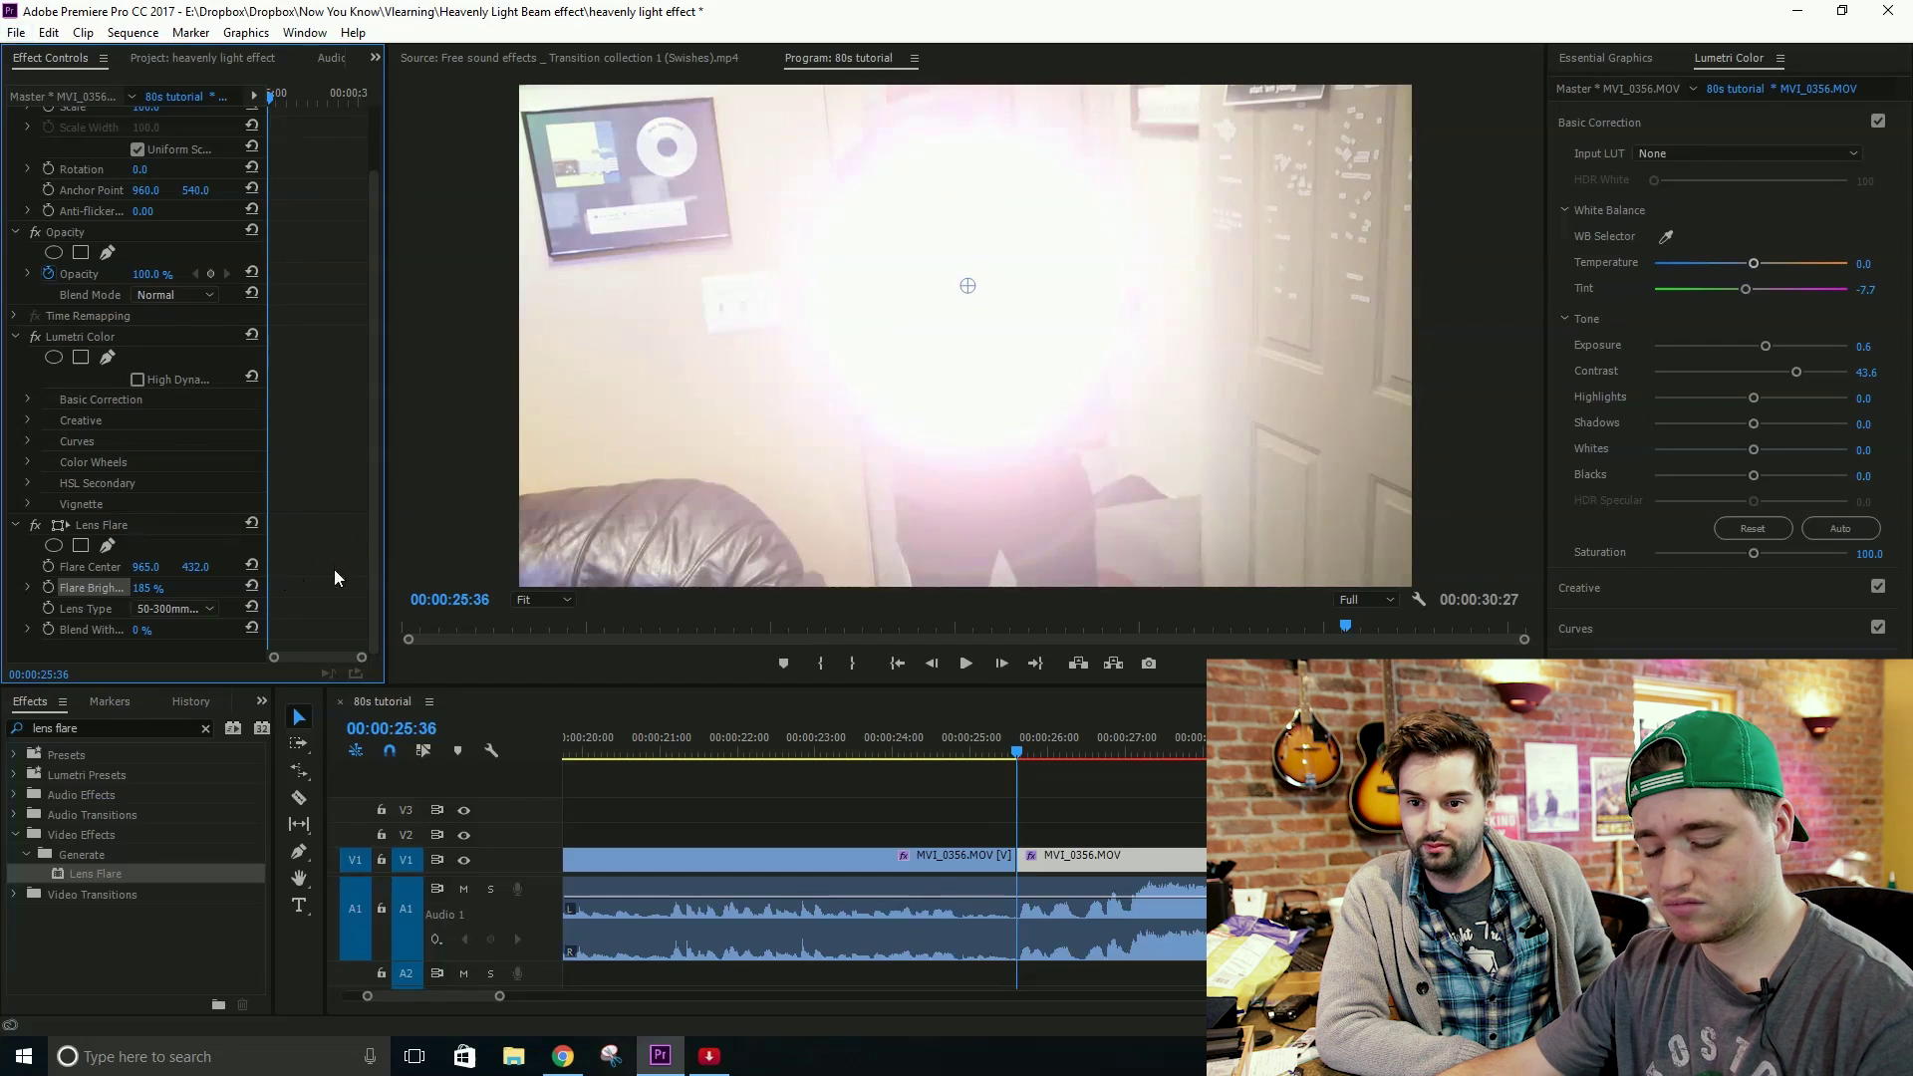
pyautogui.hotkey('ctrl', 'z')
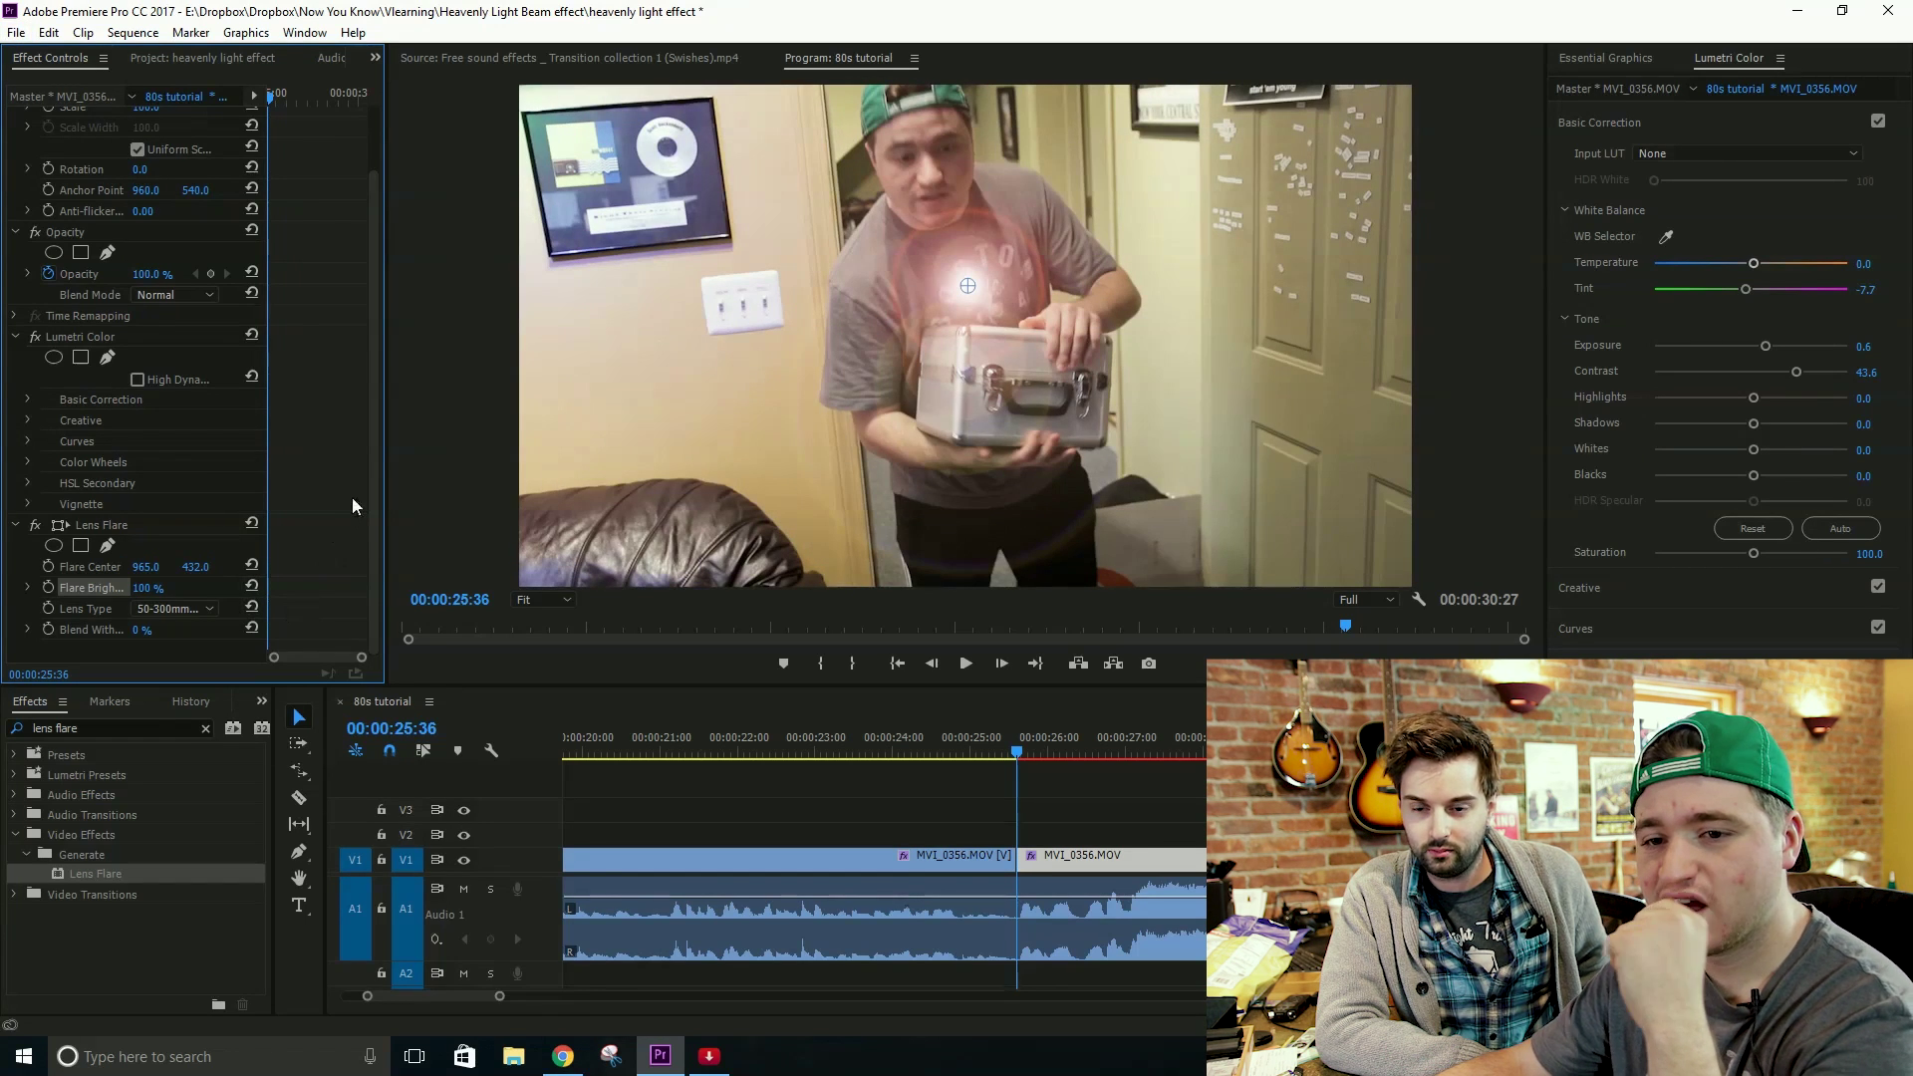
pyautogui.click(159, 608)
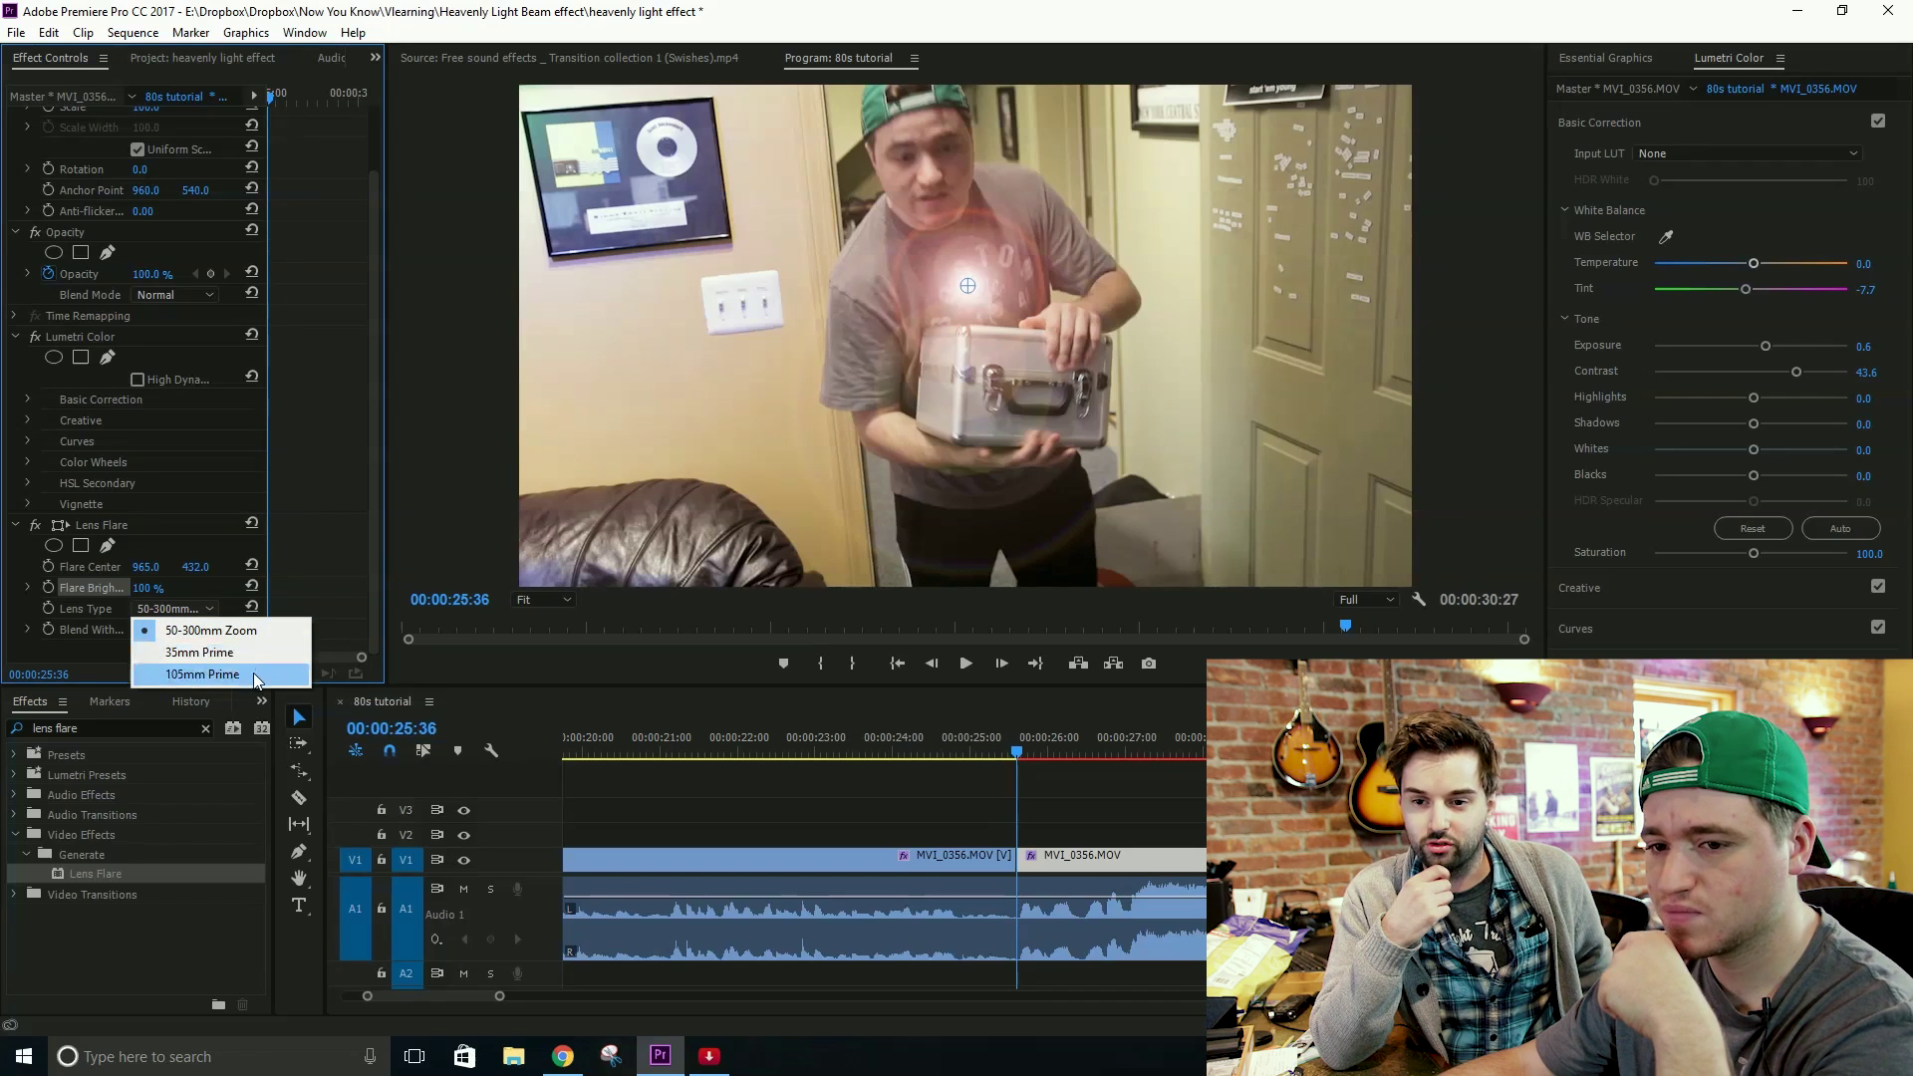
pyautogui.click(302, 555)
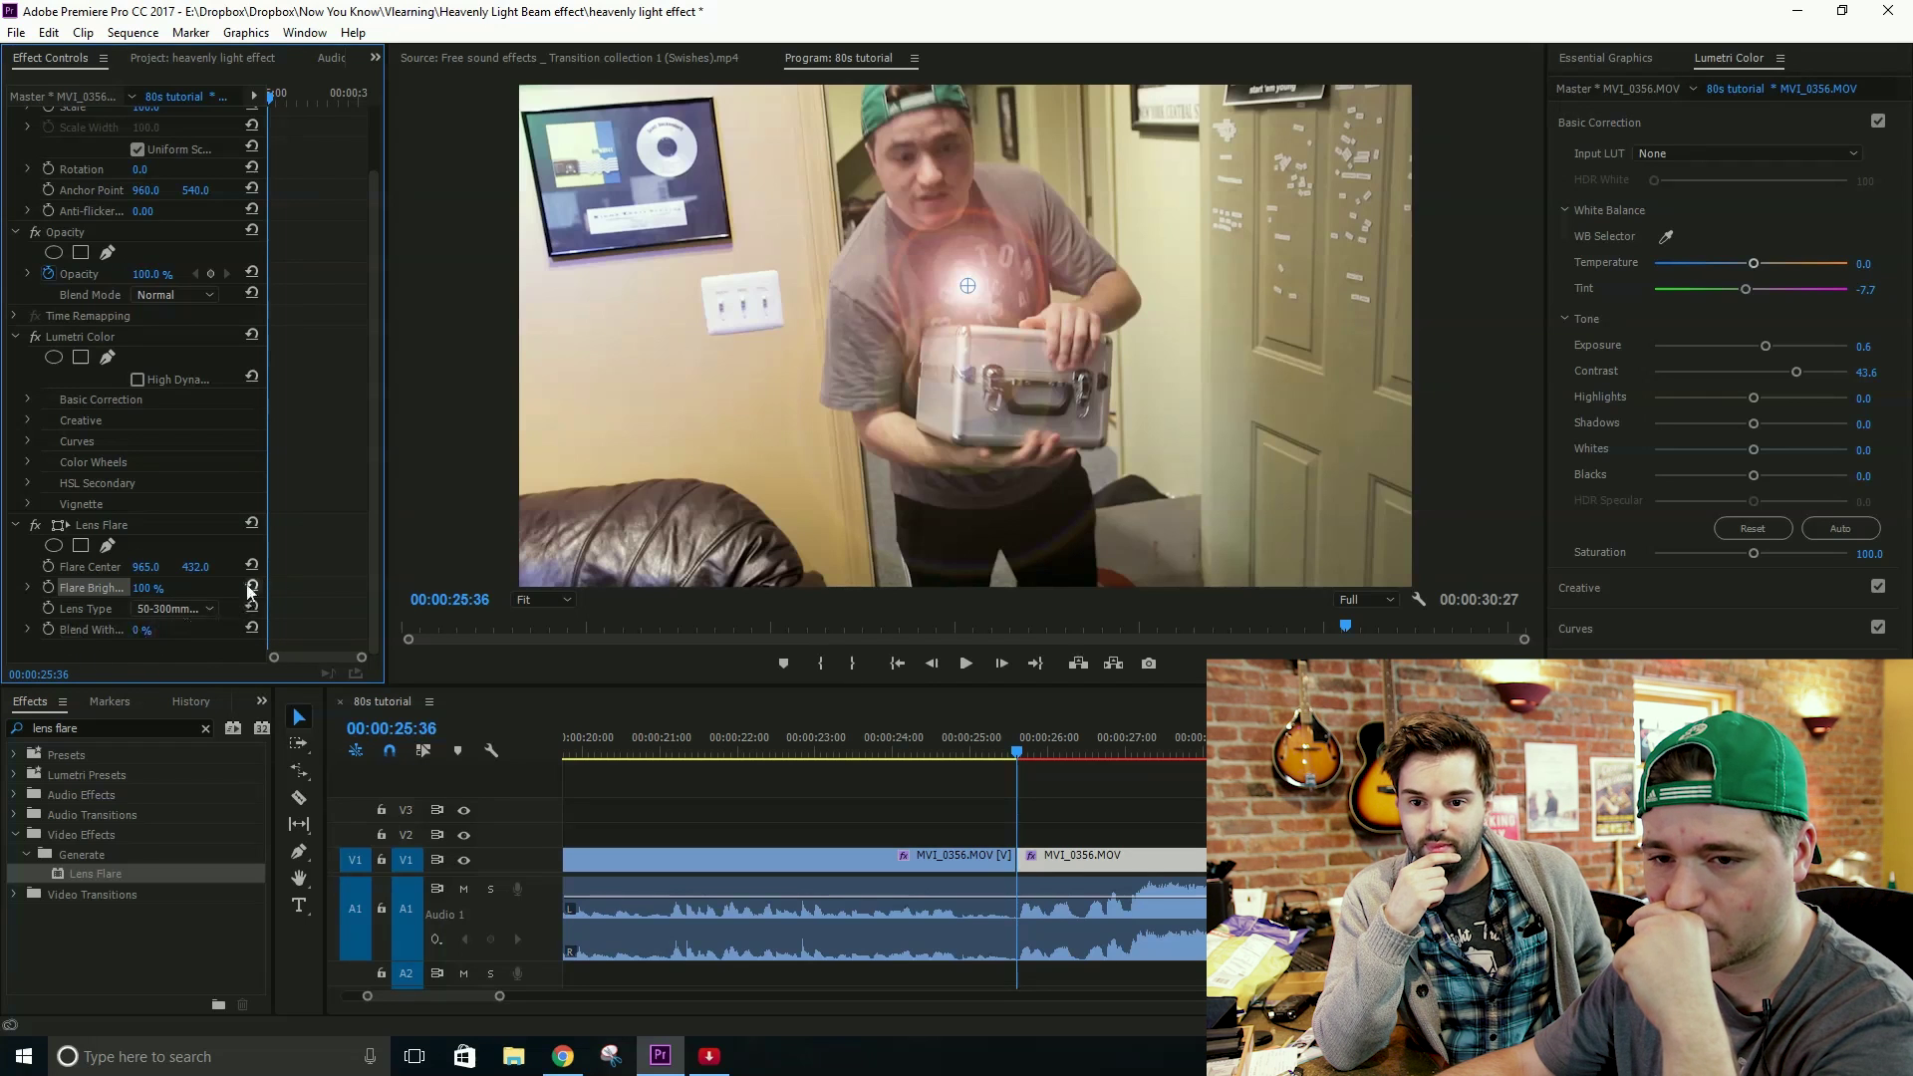
pyautogui.moveTo(385, 562); pyautogui.dragTo(531, 561)
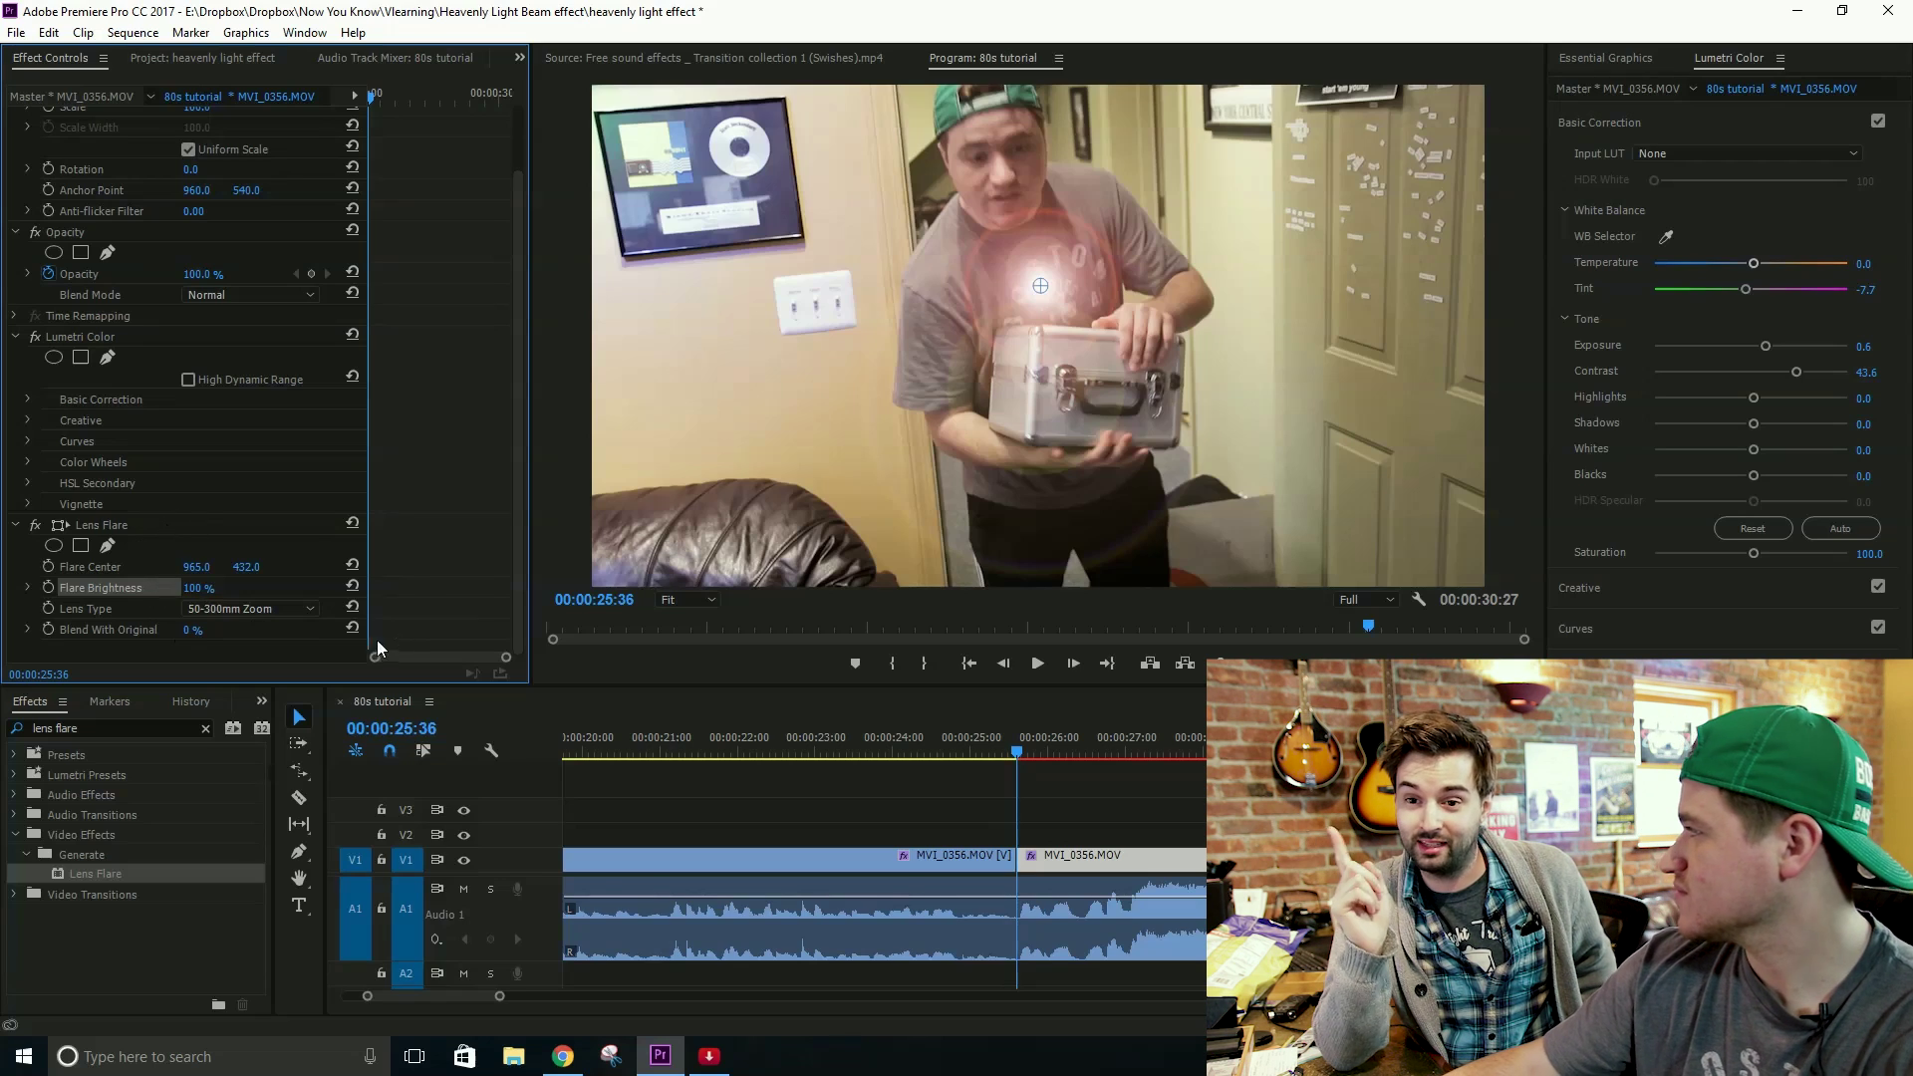
# Step: Save the project and turn on animation for the Lens Flare centre
pyautogui.hotkey('ctrl', 's')
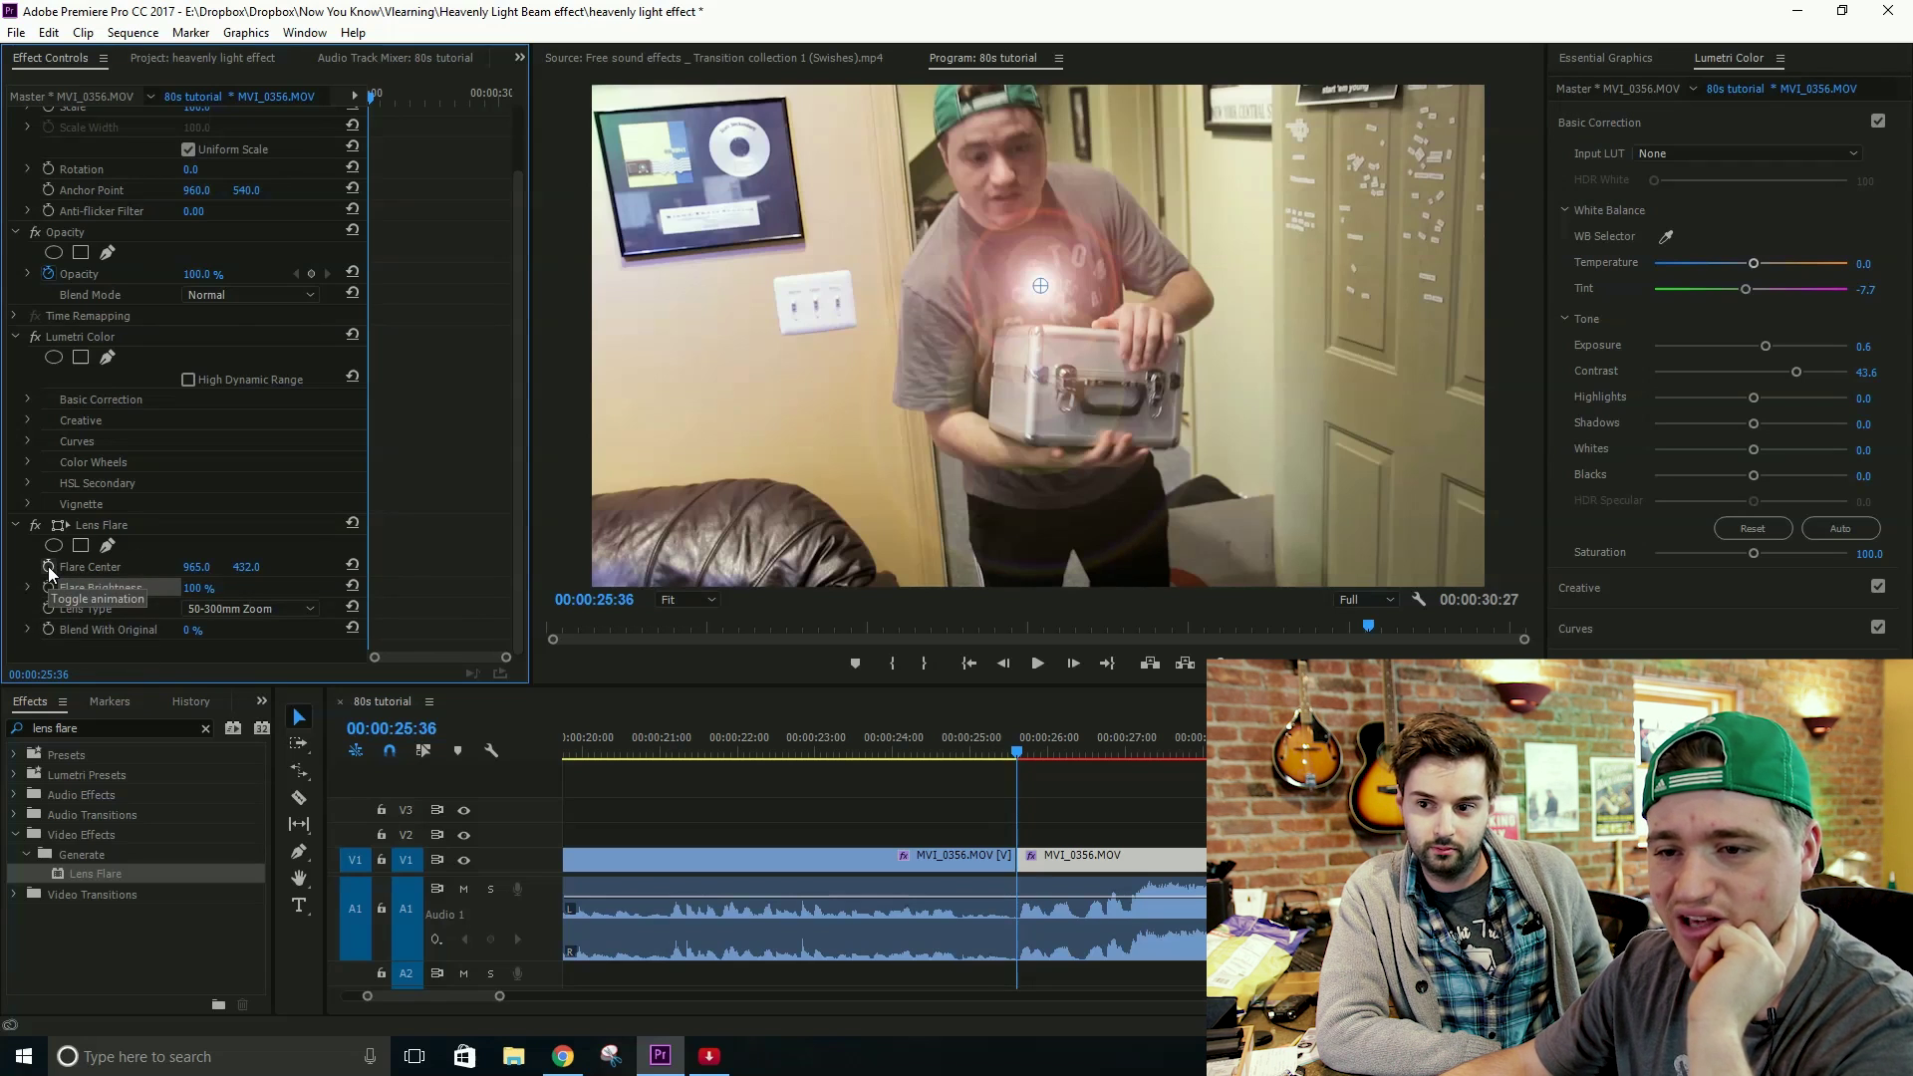
pyautogui.click(48, 567)
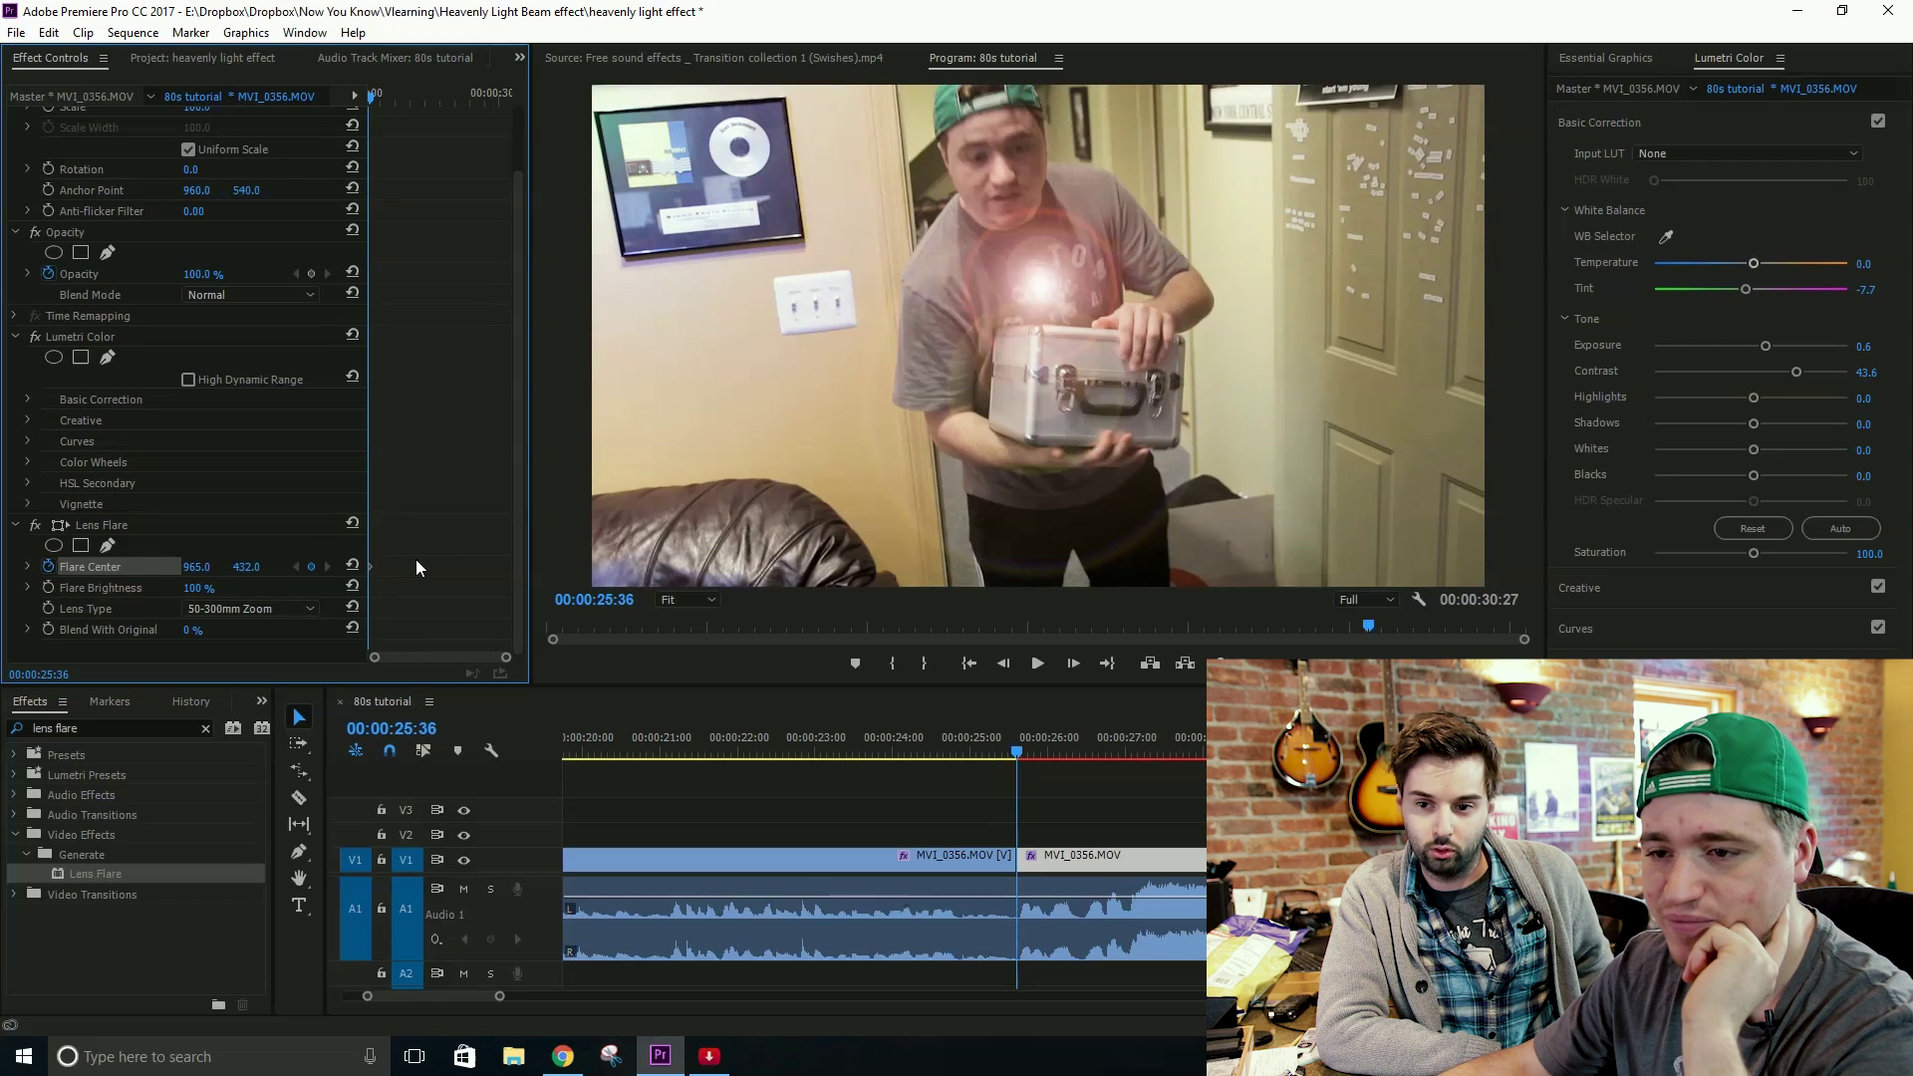
# Step: Widen Effect Controls, move to a later frame, and set Lens Type to 105mm Prime
pyautogui.moveTo(528, 534); pyautogui.dragTo(595, 534)
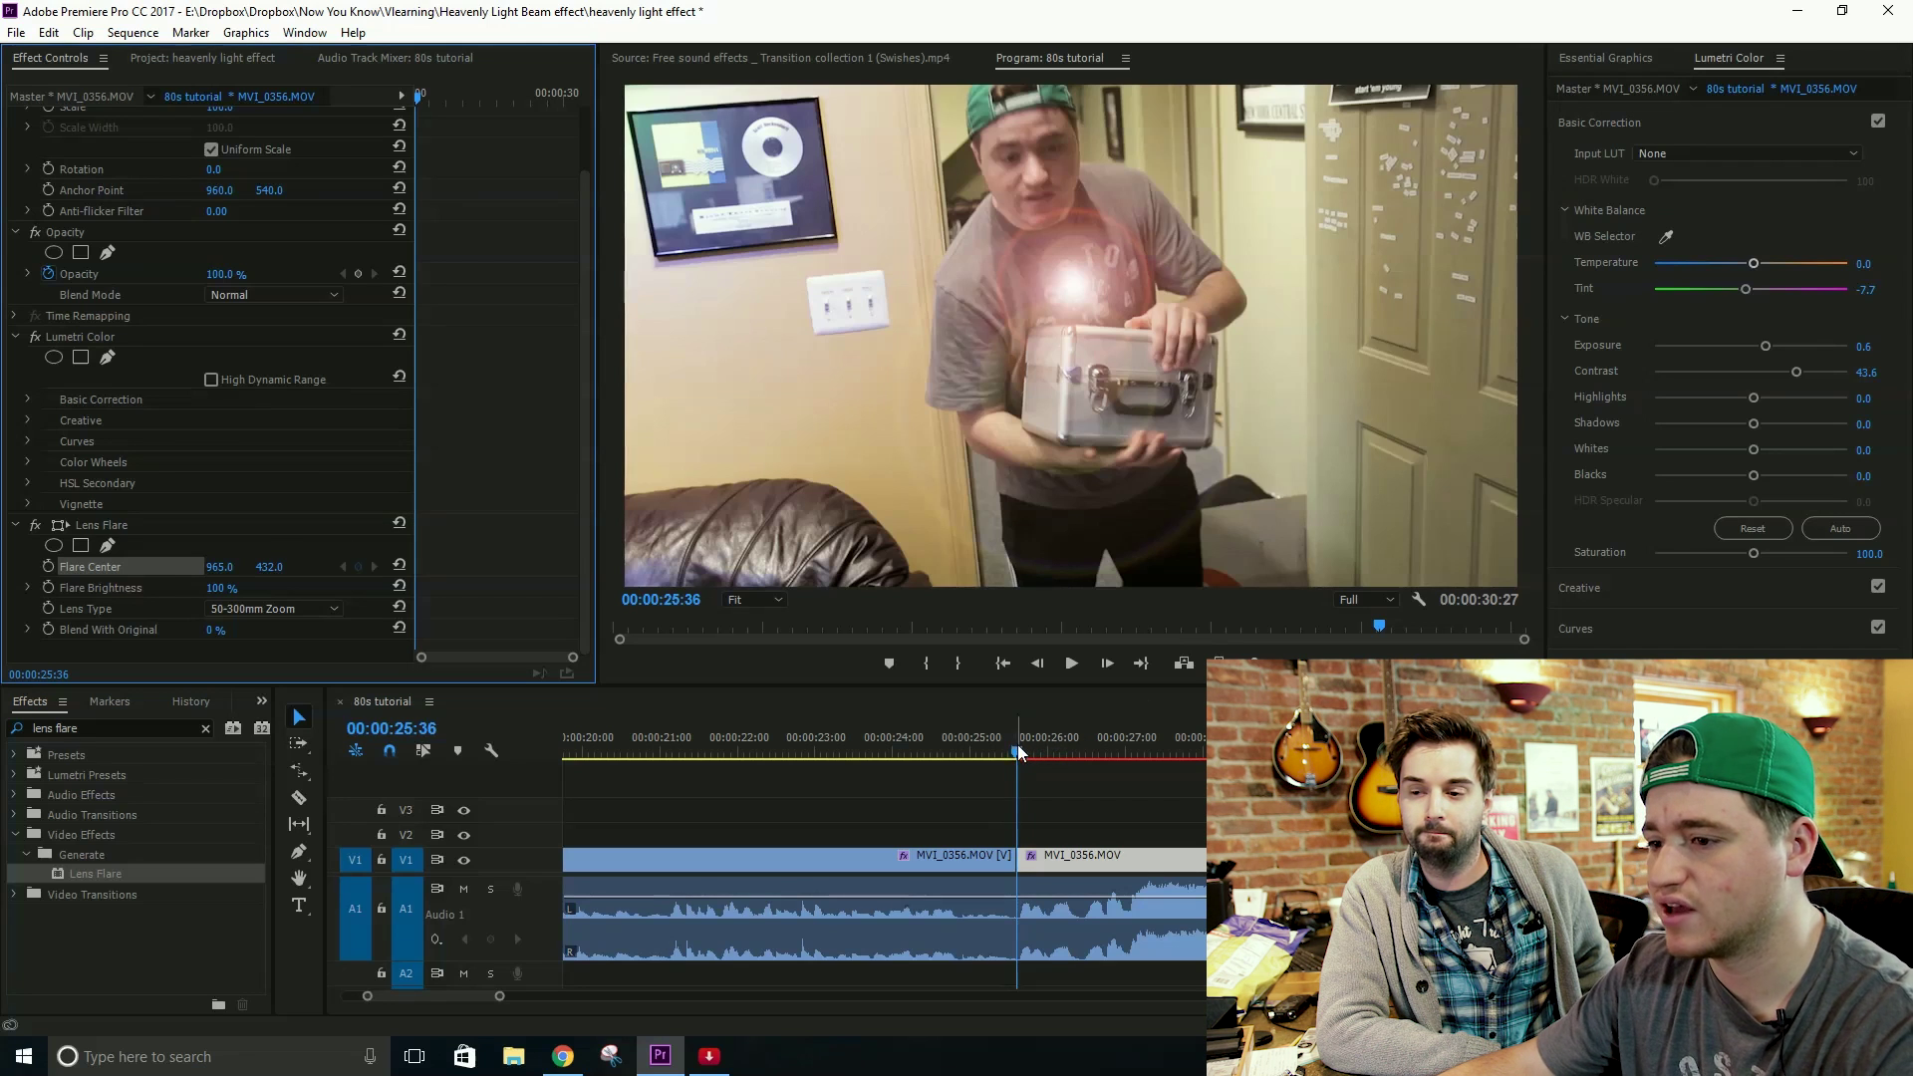
pyautogui.moveTo(1012, 737); pyautogui.dragTo(1077, 752)
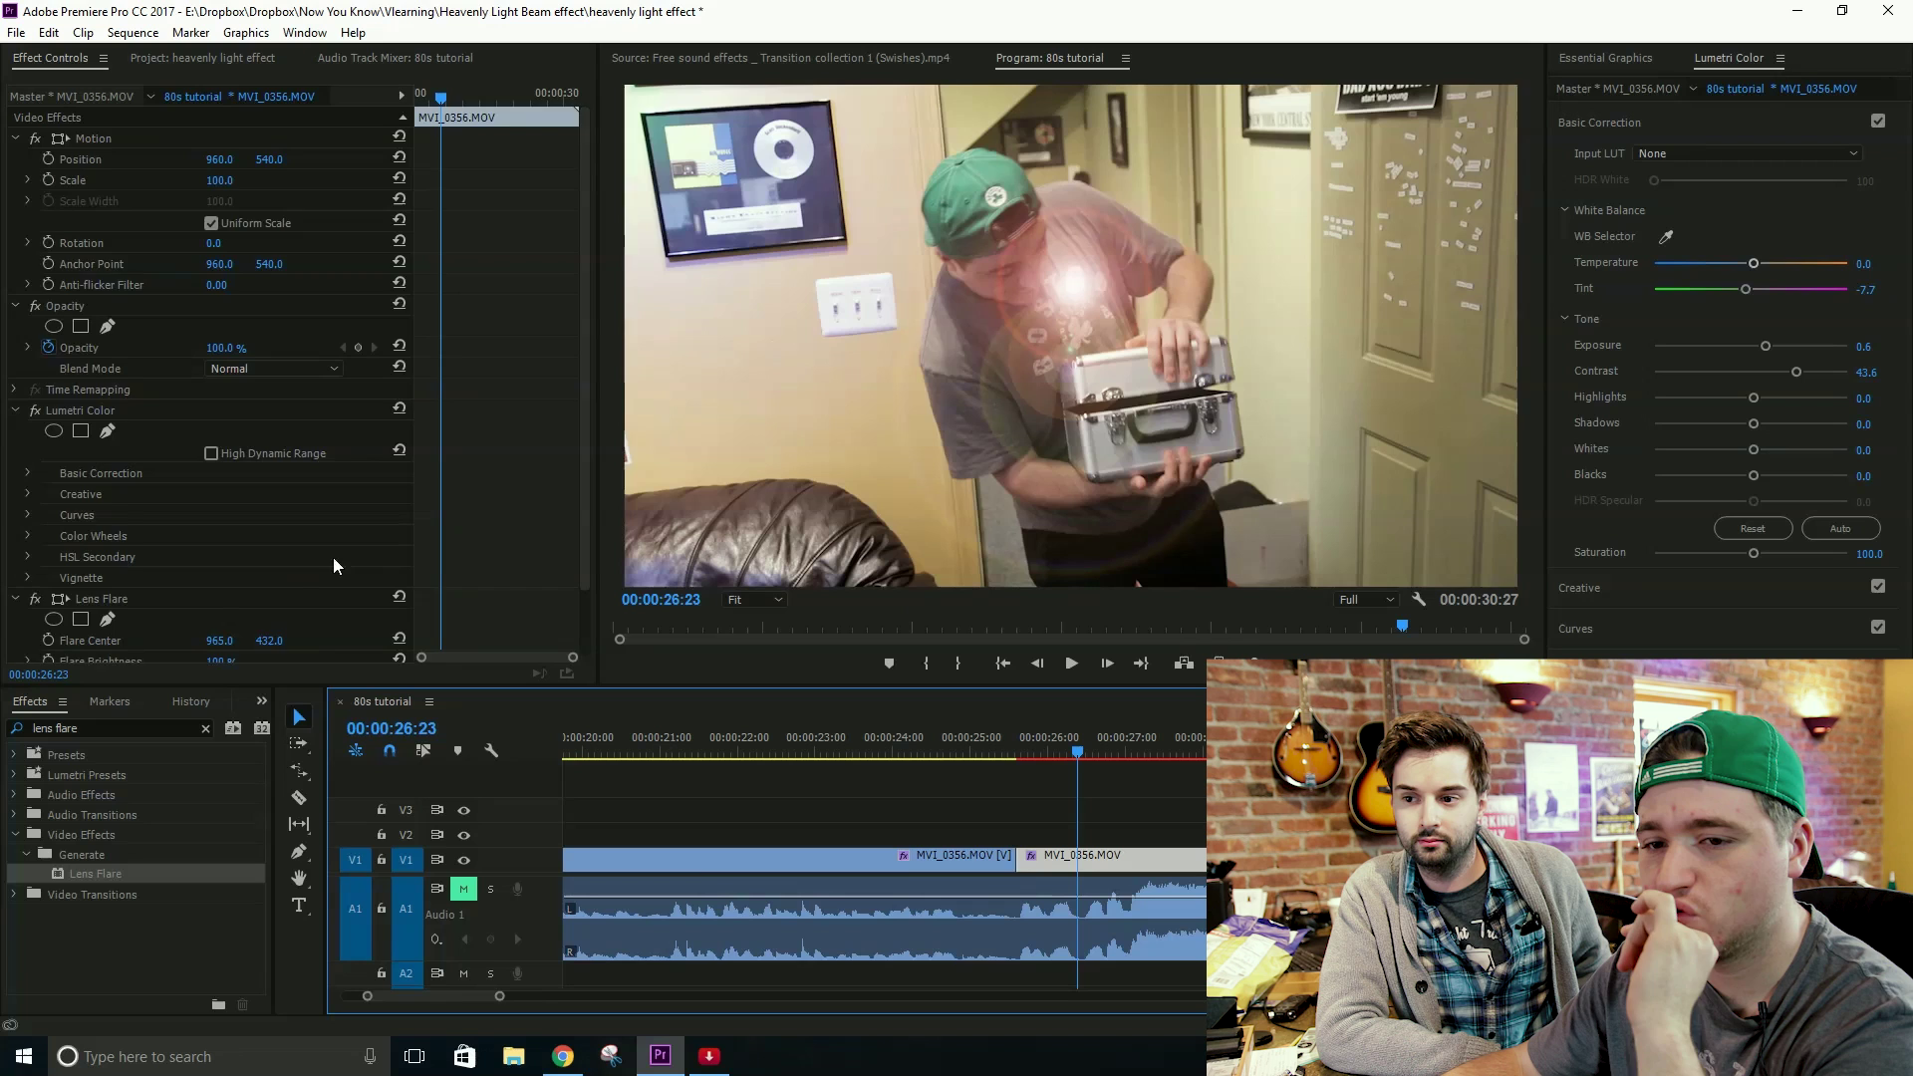
pyautogui.scroll(-2, 472, 520)
pyautogui.click(90, 525)
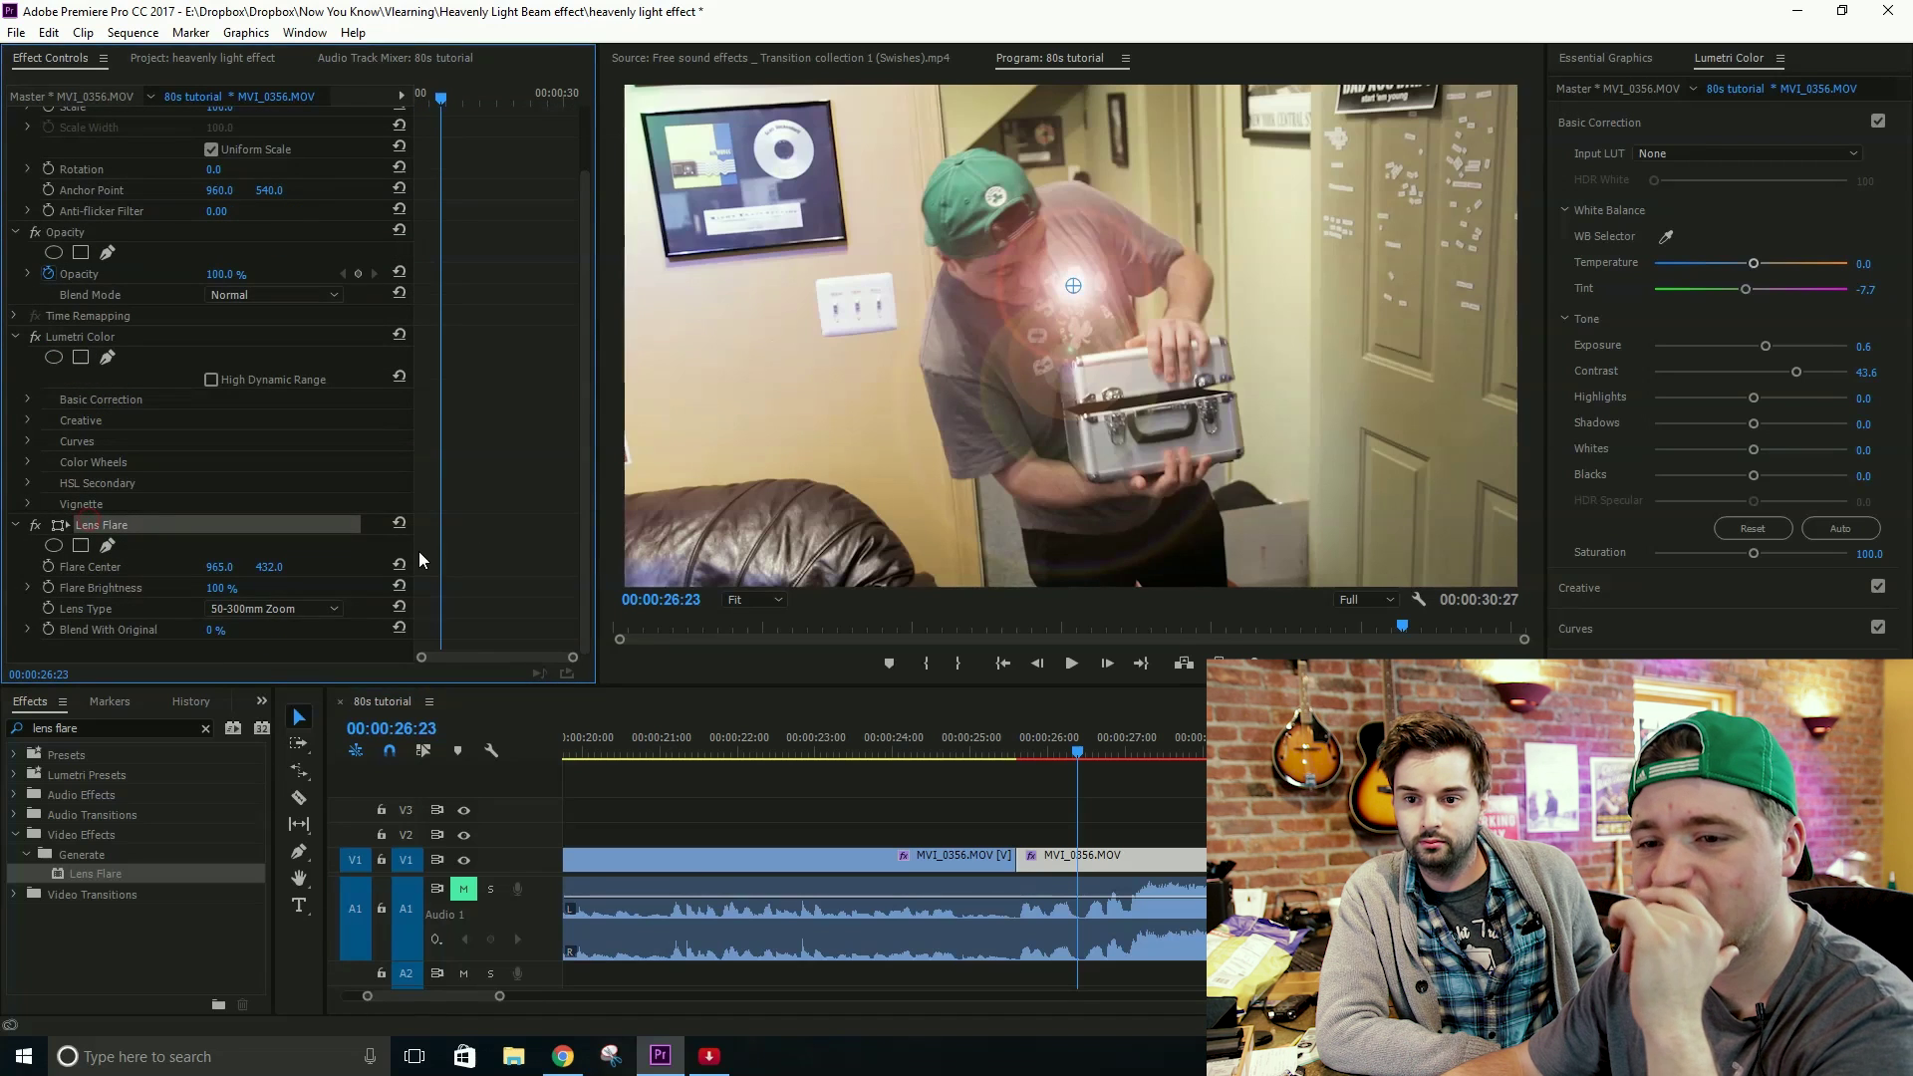
pyautogui.click(317, 606)
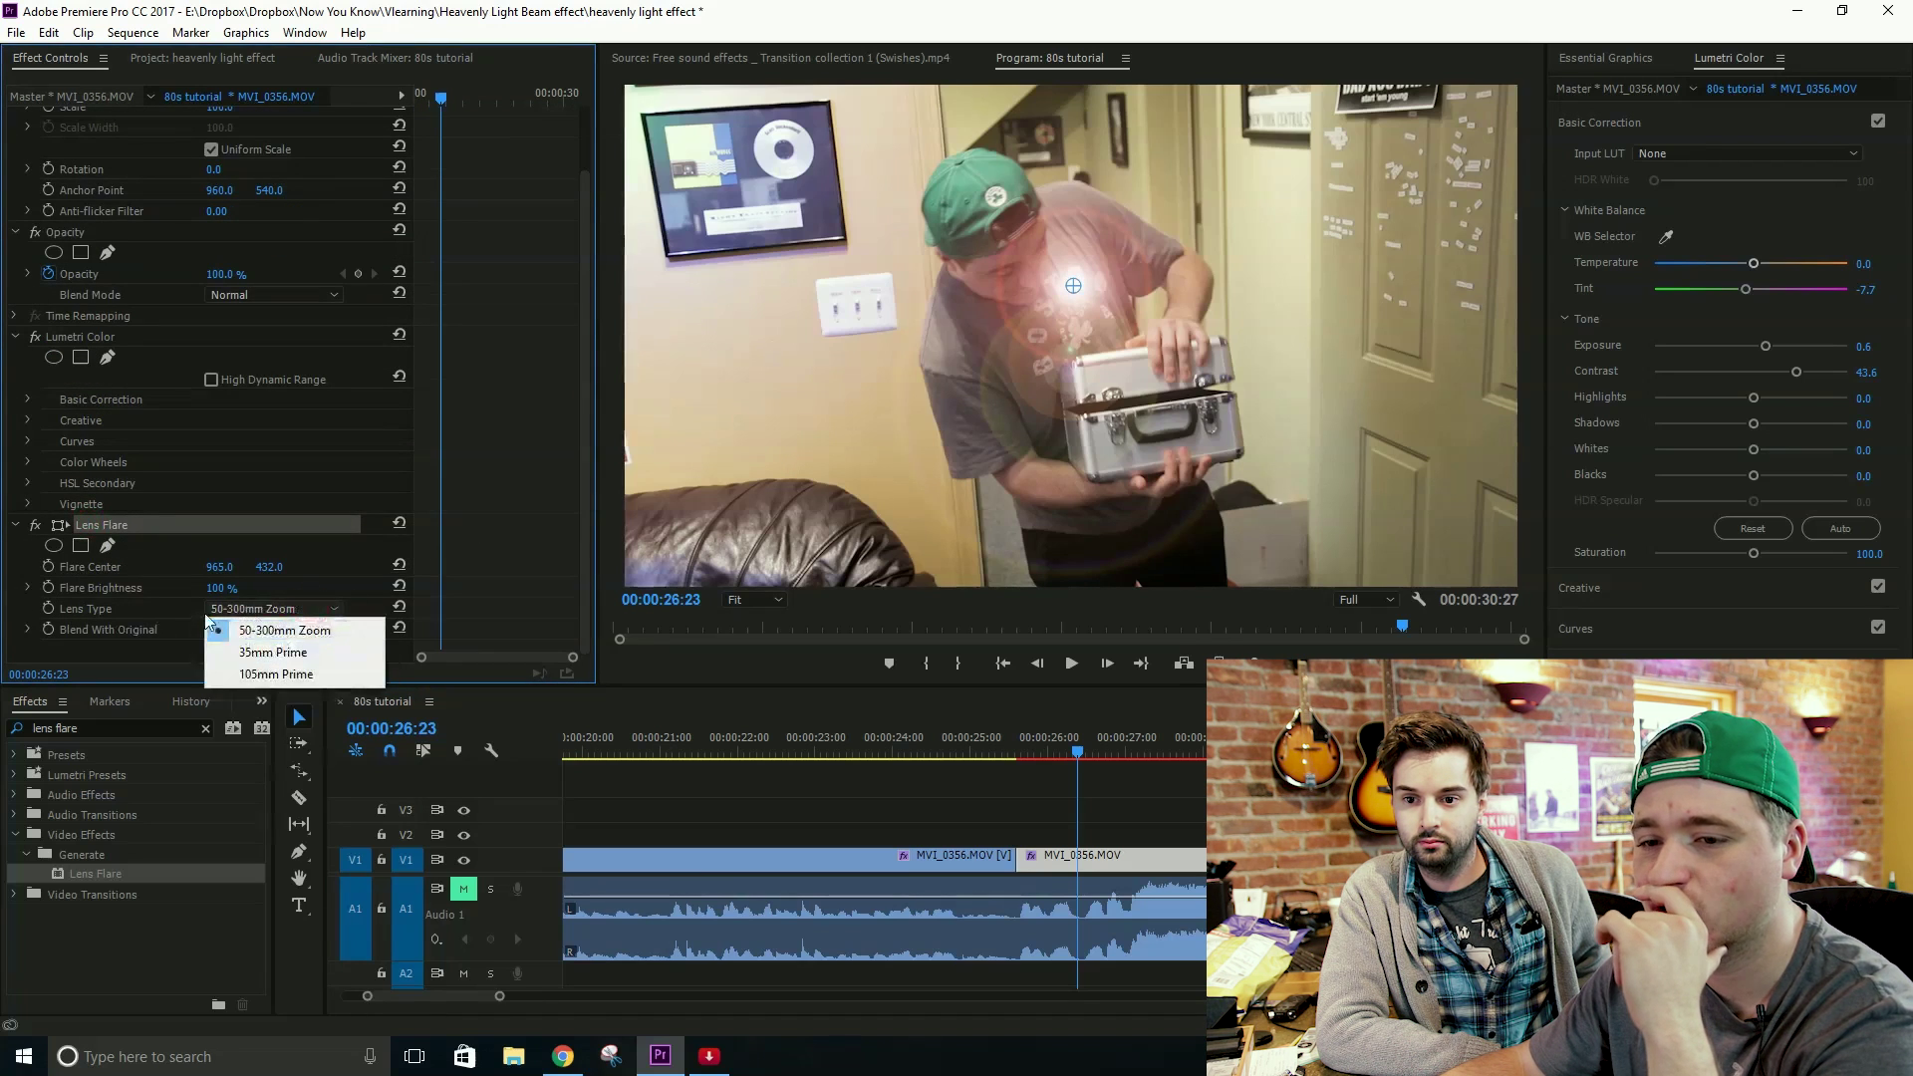
pyautogui.click(304, 674)
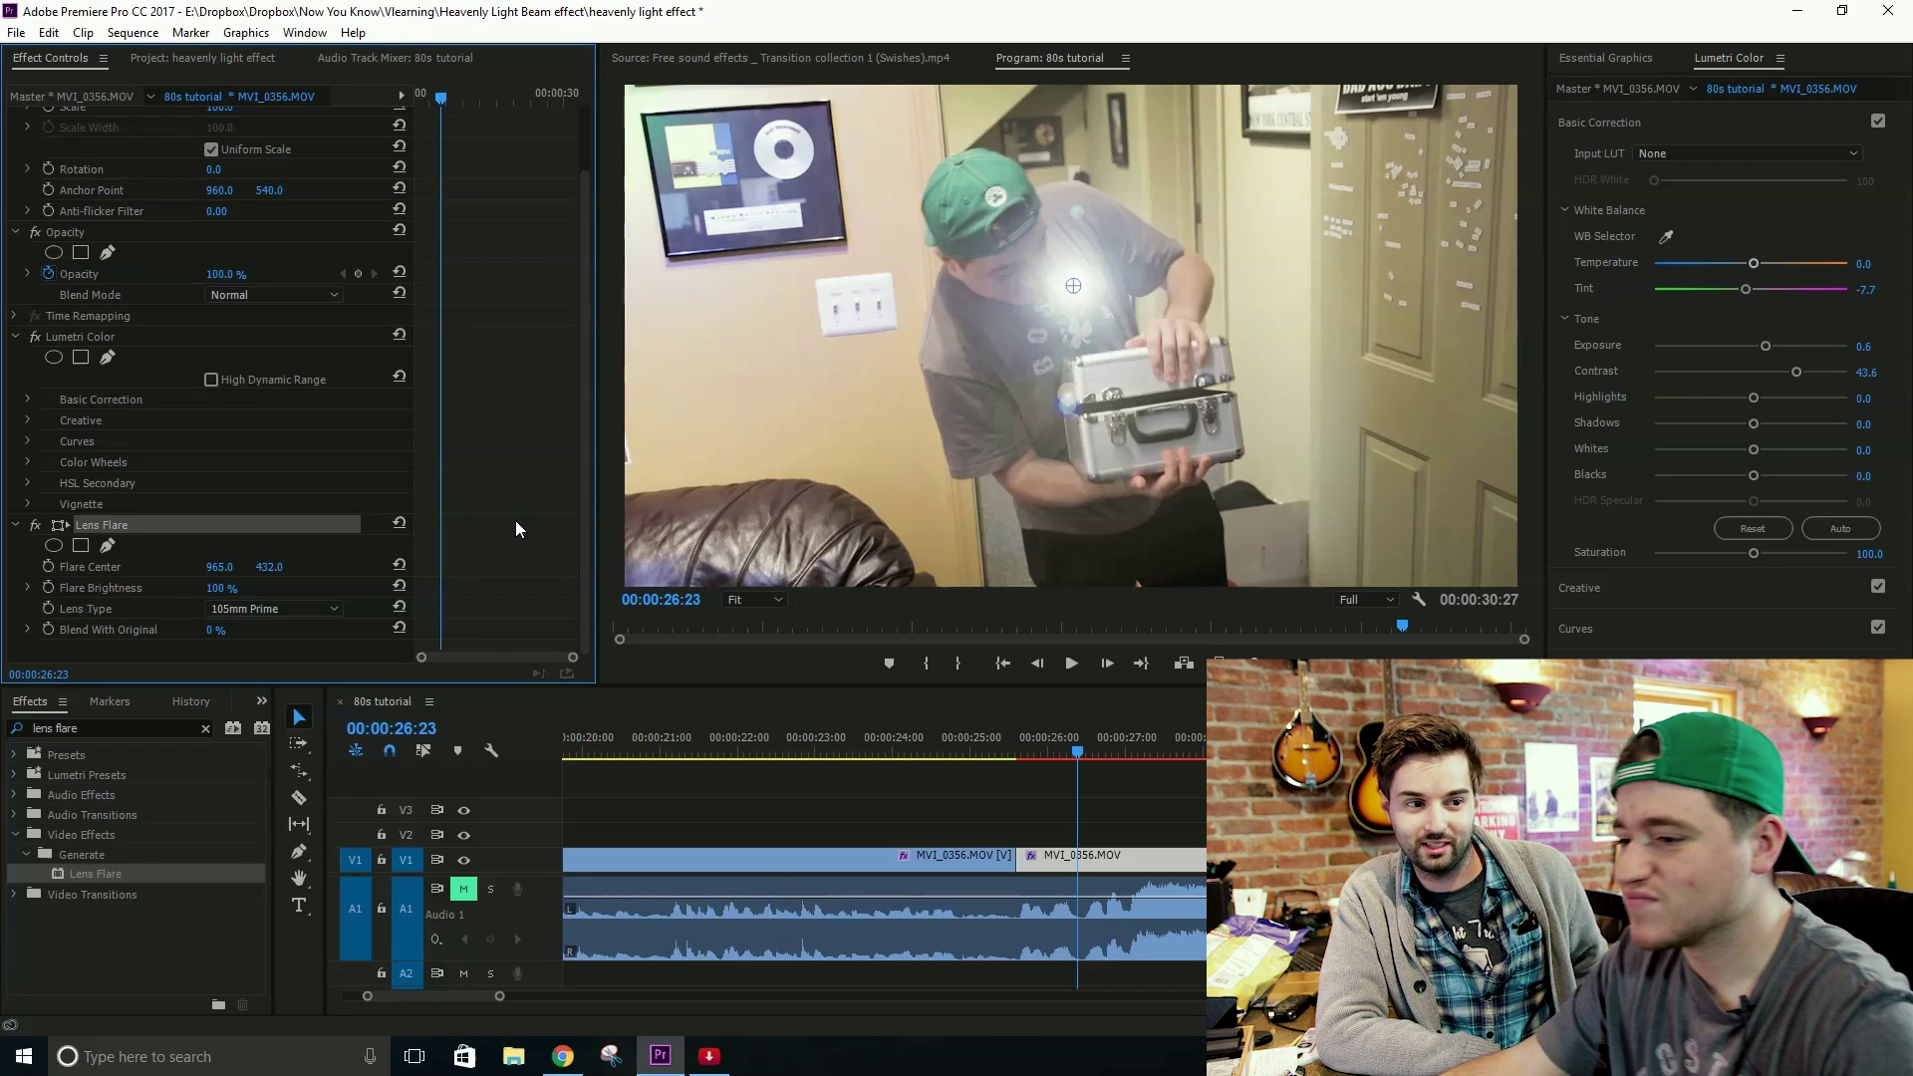
pyautogui.click(1104, 811)
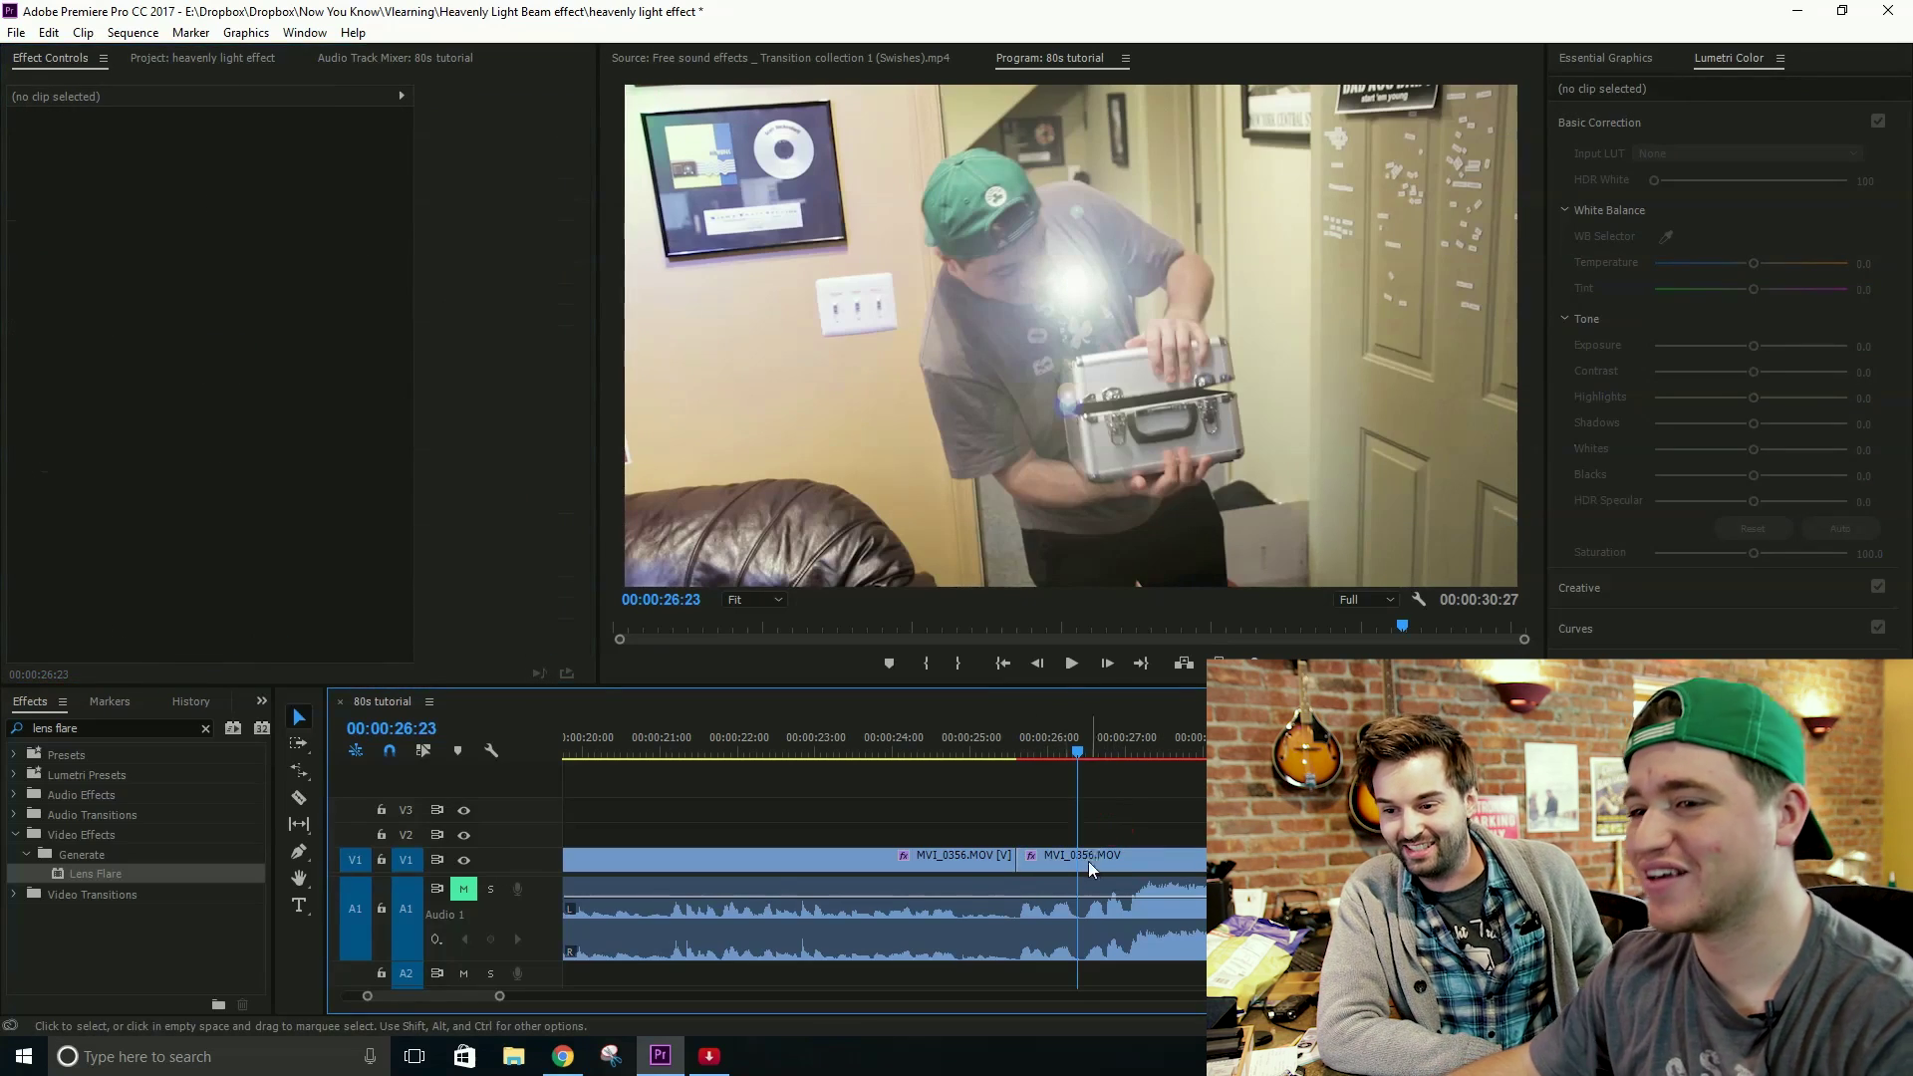
pyautogui.click(1087, 860)
pyautogui.scroll(-2, 1080, 787)
pyautogui.scroll(-5, 517, 524)
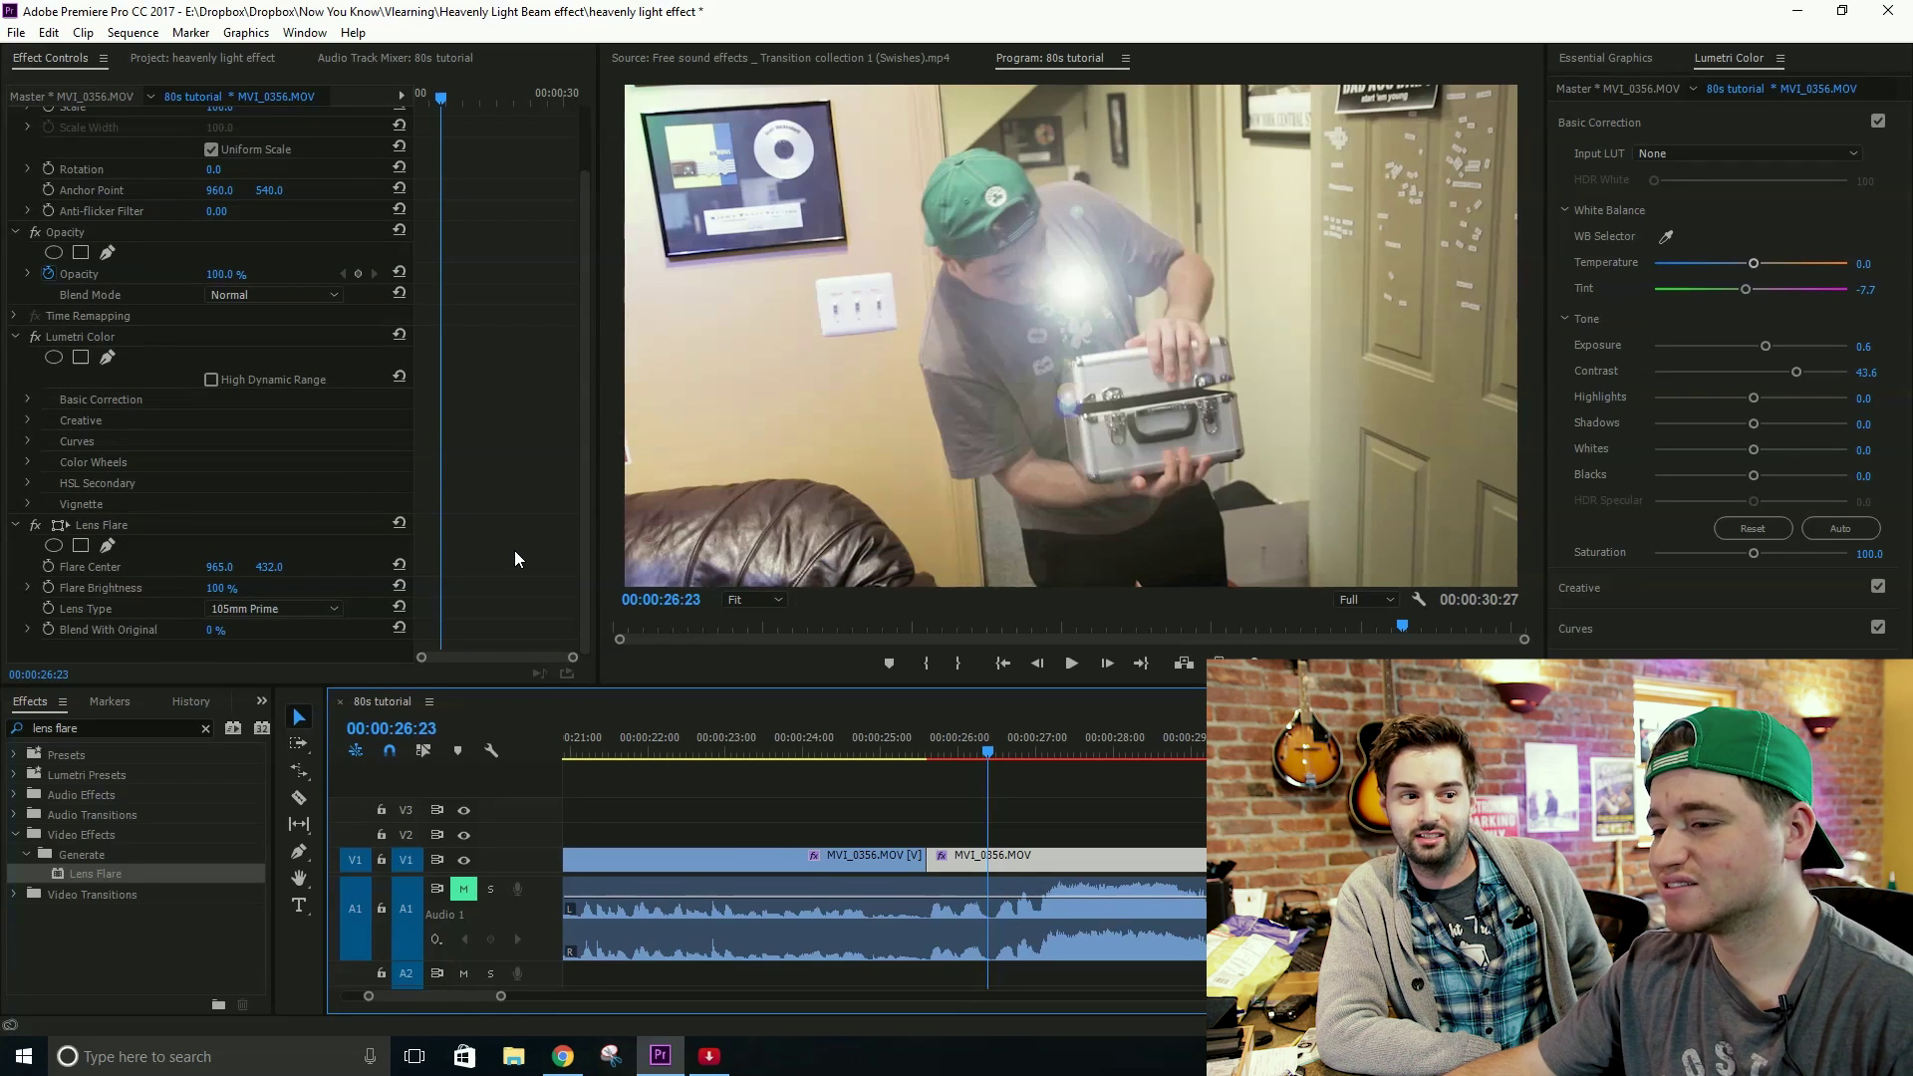
pyautogui.click(1195, 830)
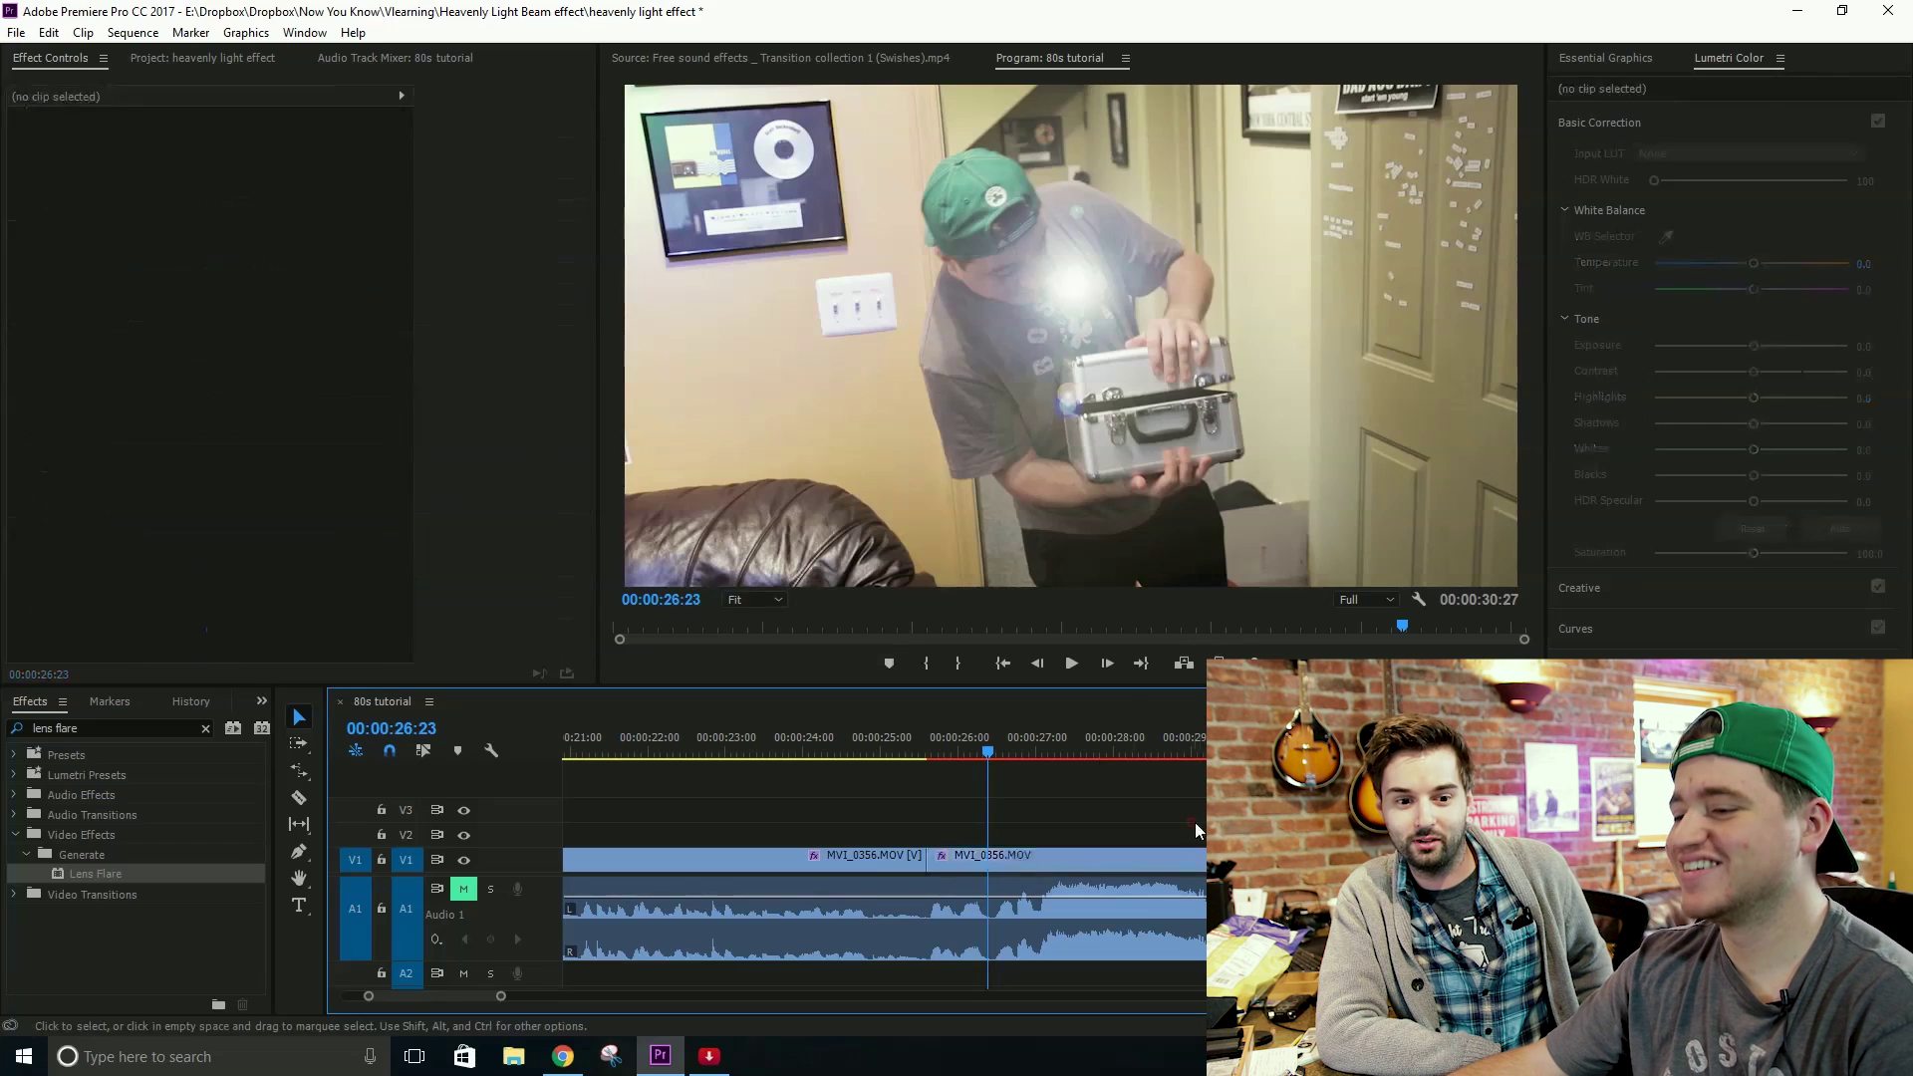
pyautogui.click(1164, 859)
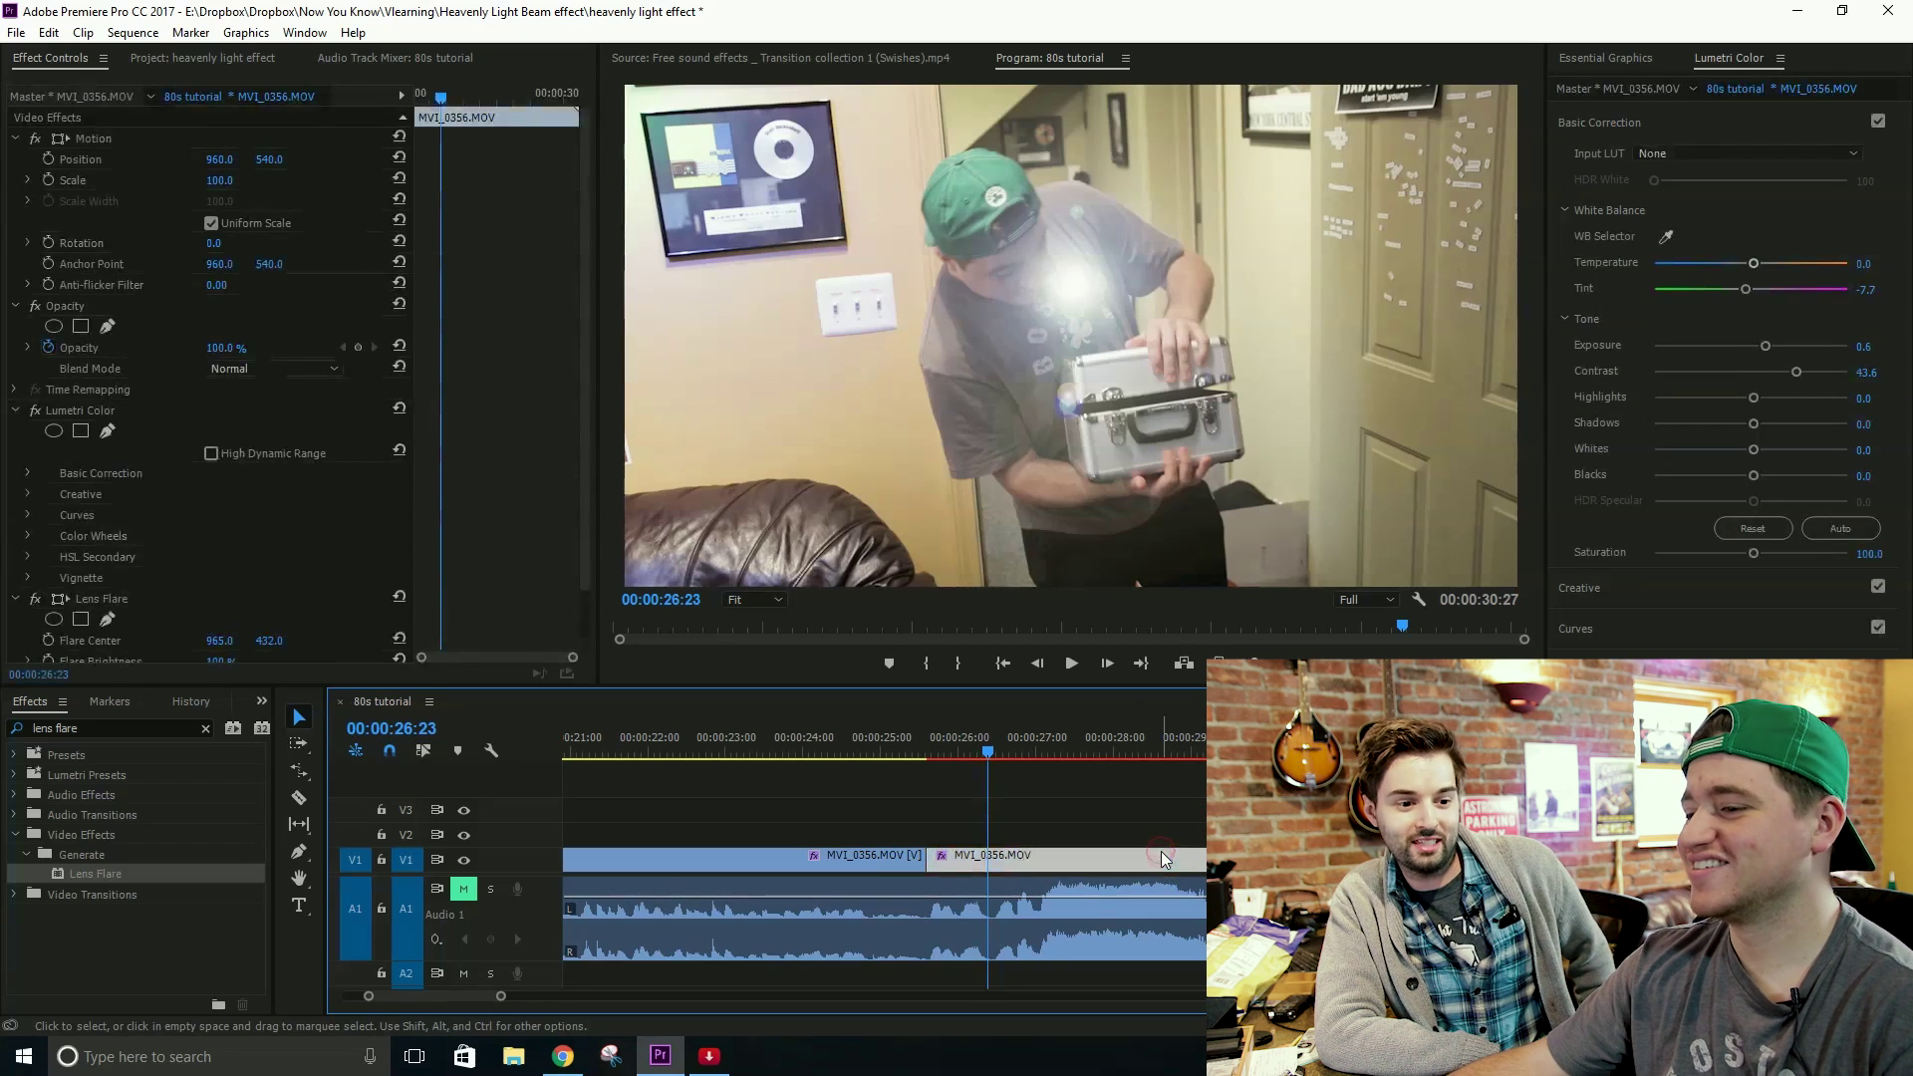
pyautogui.click(1102, 797)
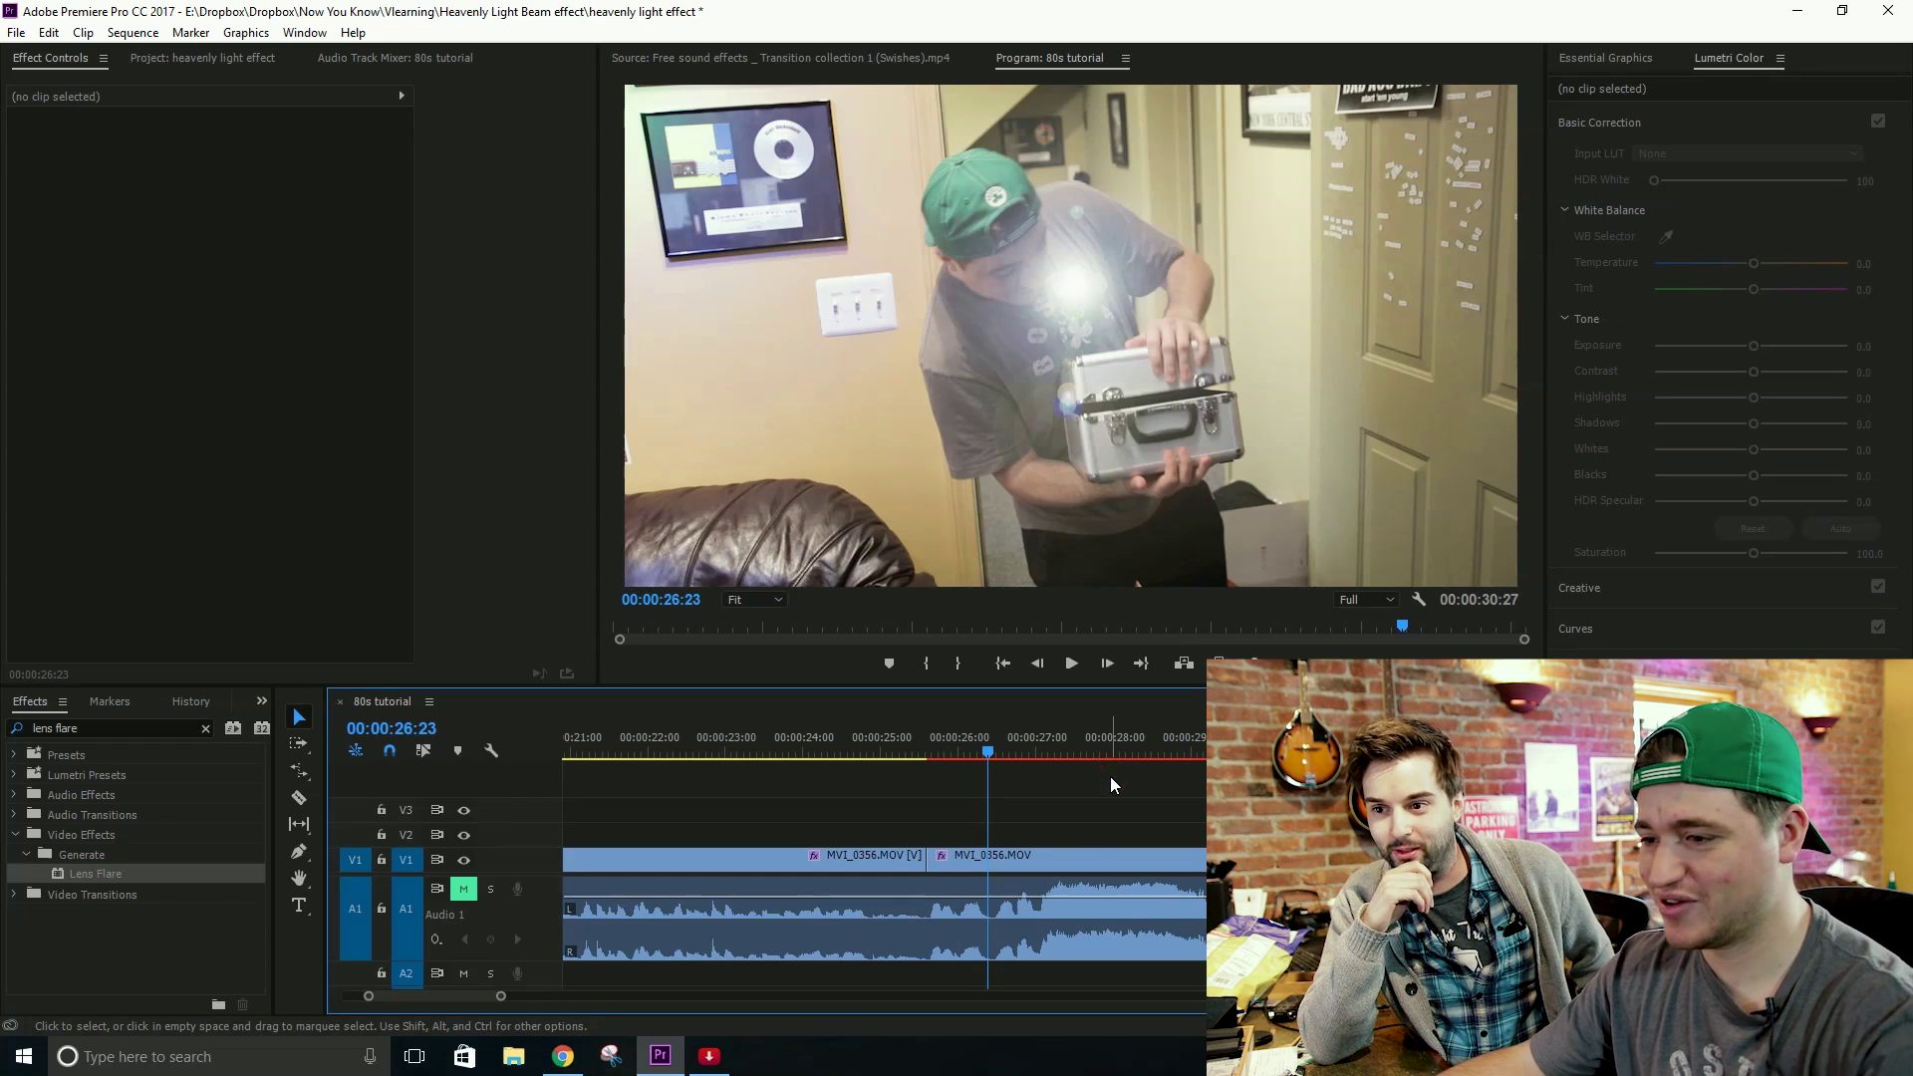
pyautogui.scroll(-1, 1109, 775)
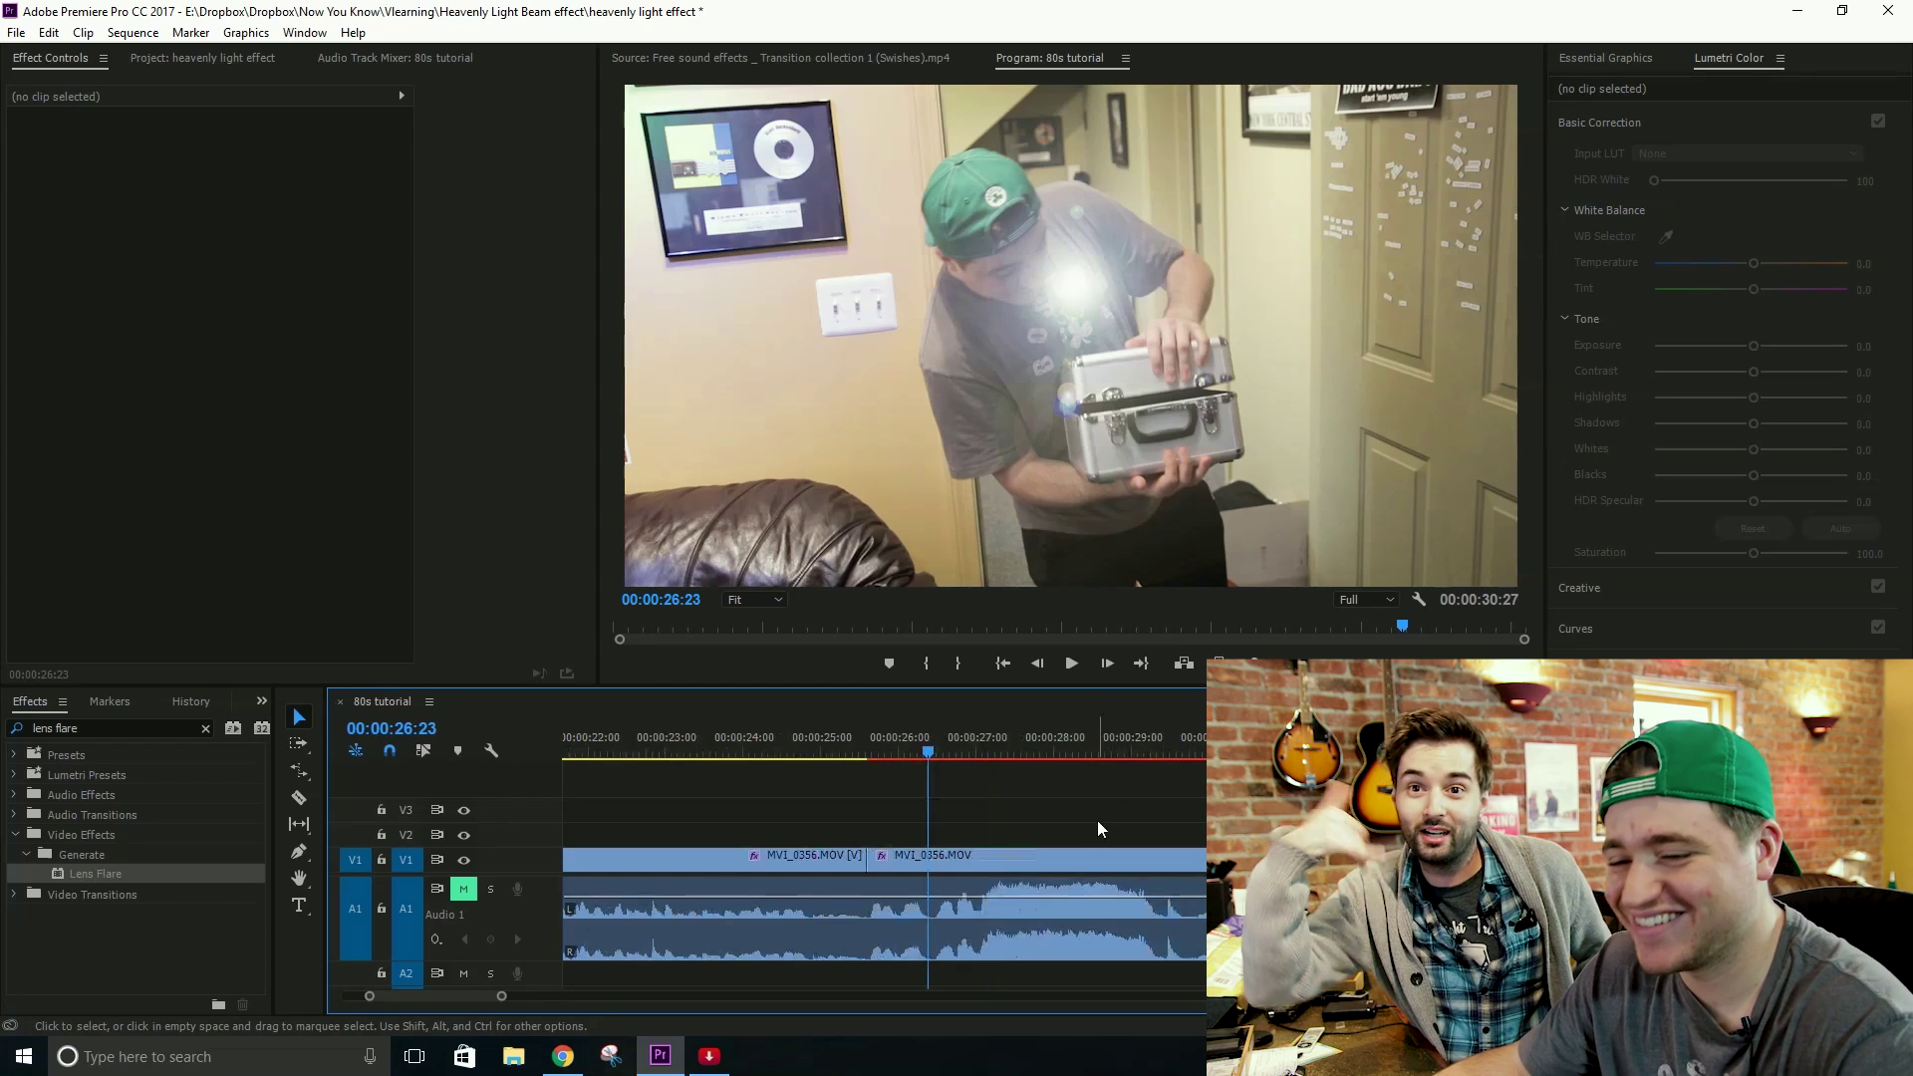
pyautogui.click(965, 856)
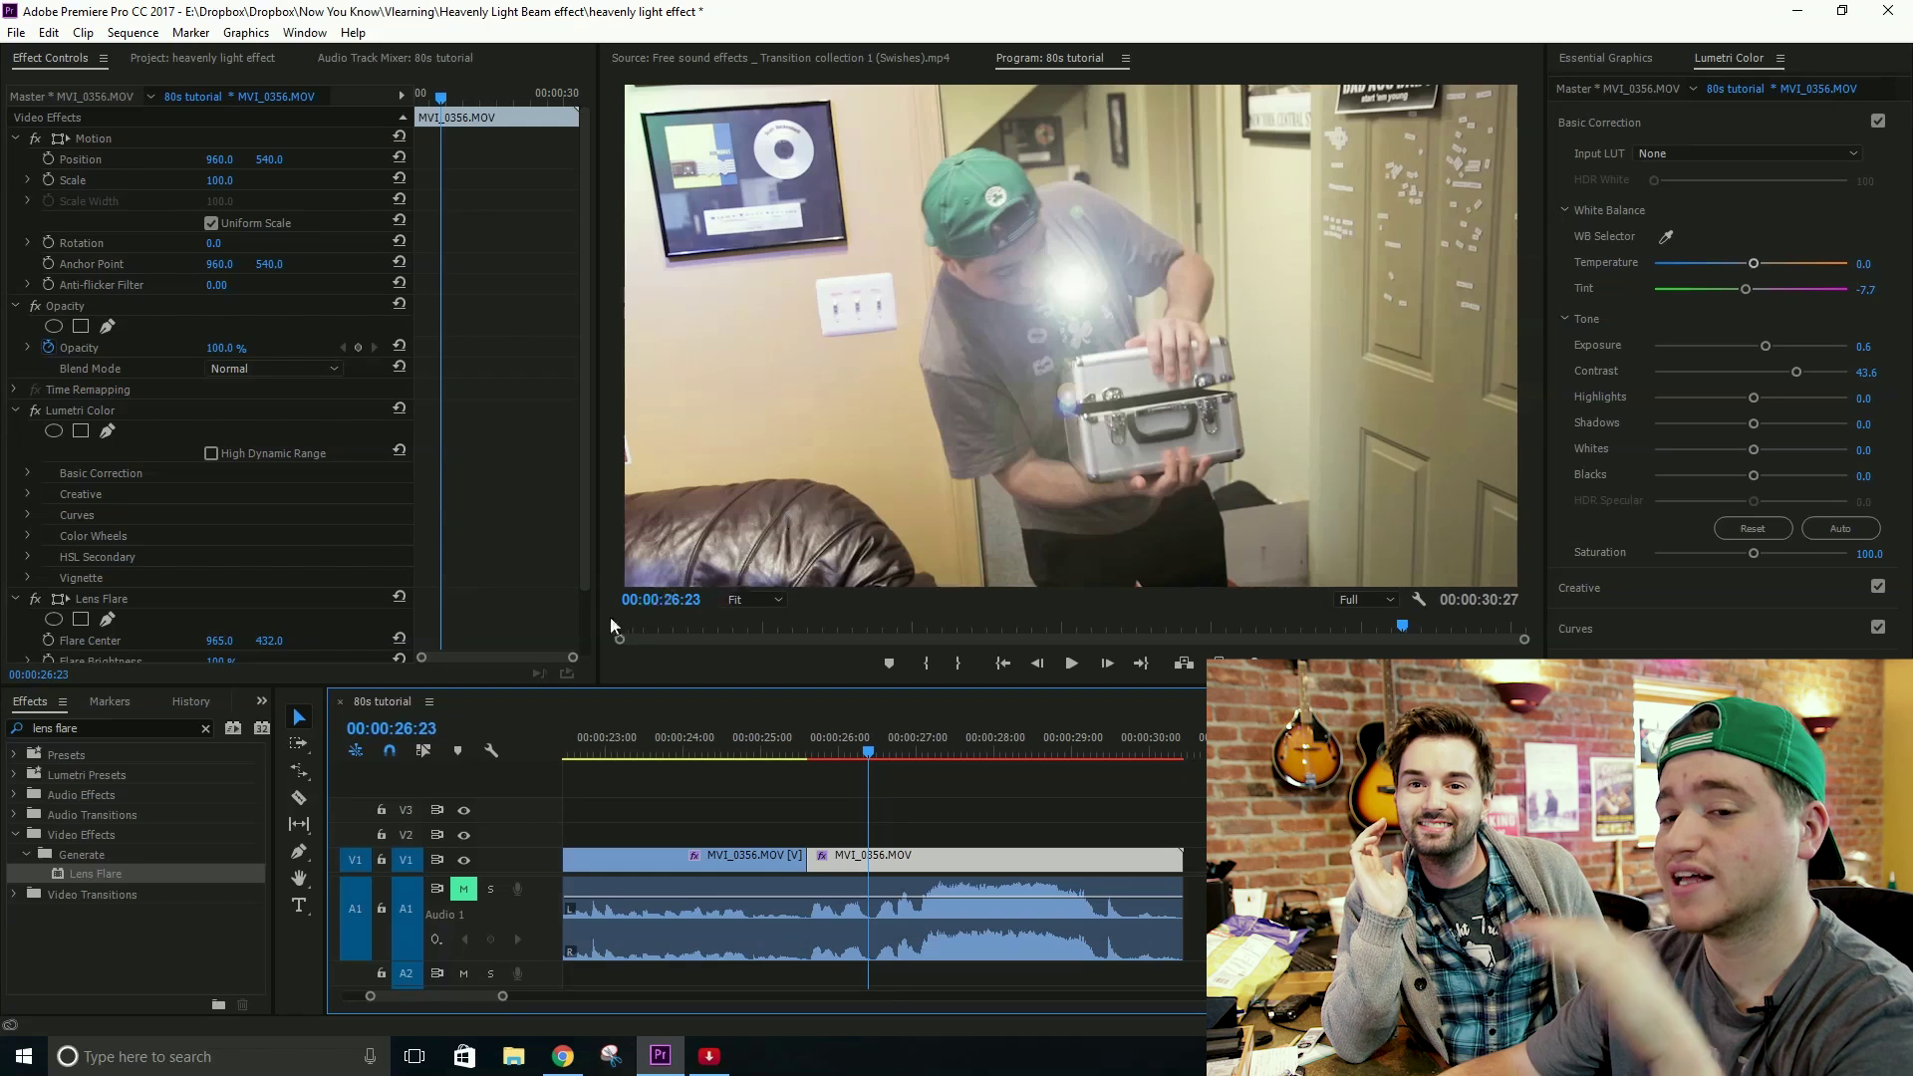
pyautogui.scroll(-2, 482, 455)
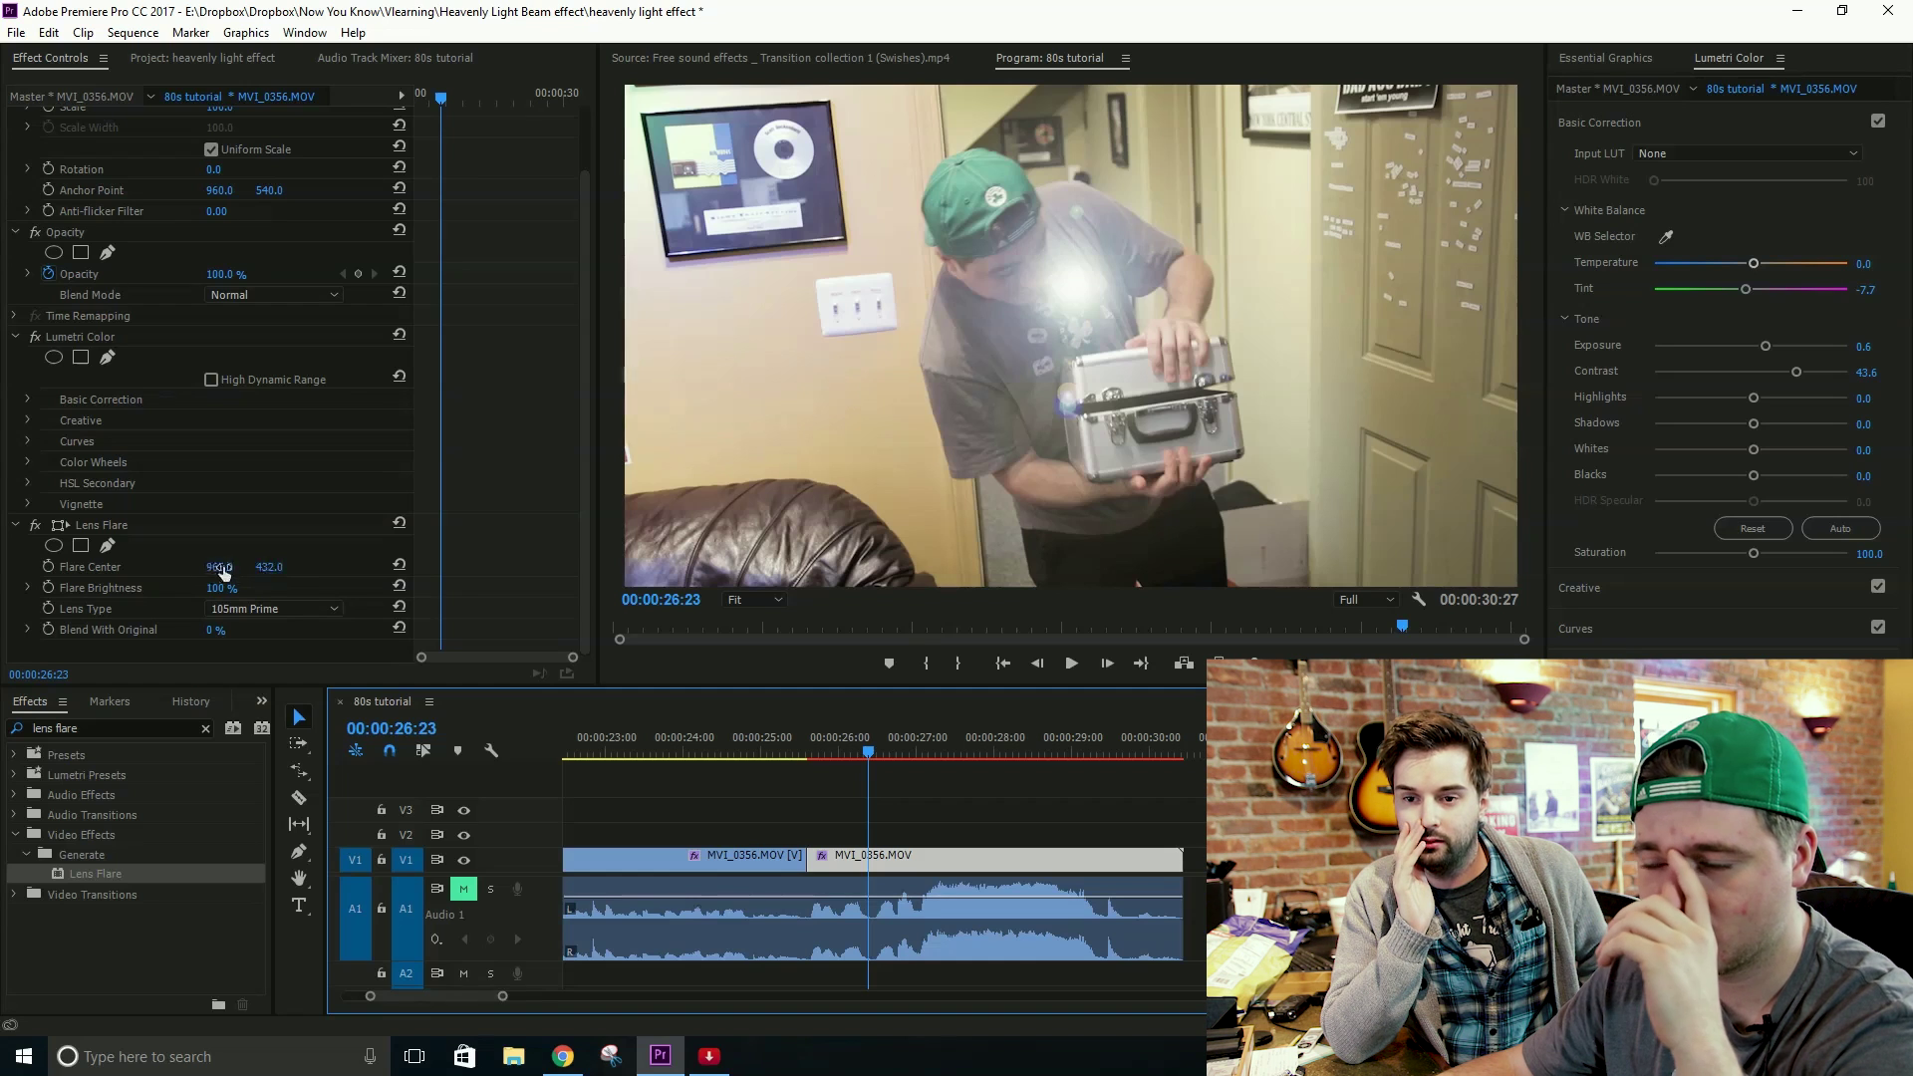
# Step: Scrub the Flare Center X and Y values until the flare sits on the box at 1136, 677
pyautogui.moveTo(223, 572); pyautogui.dragTo(215, 573)
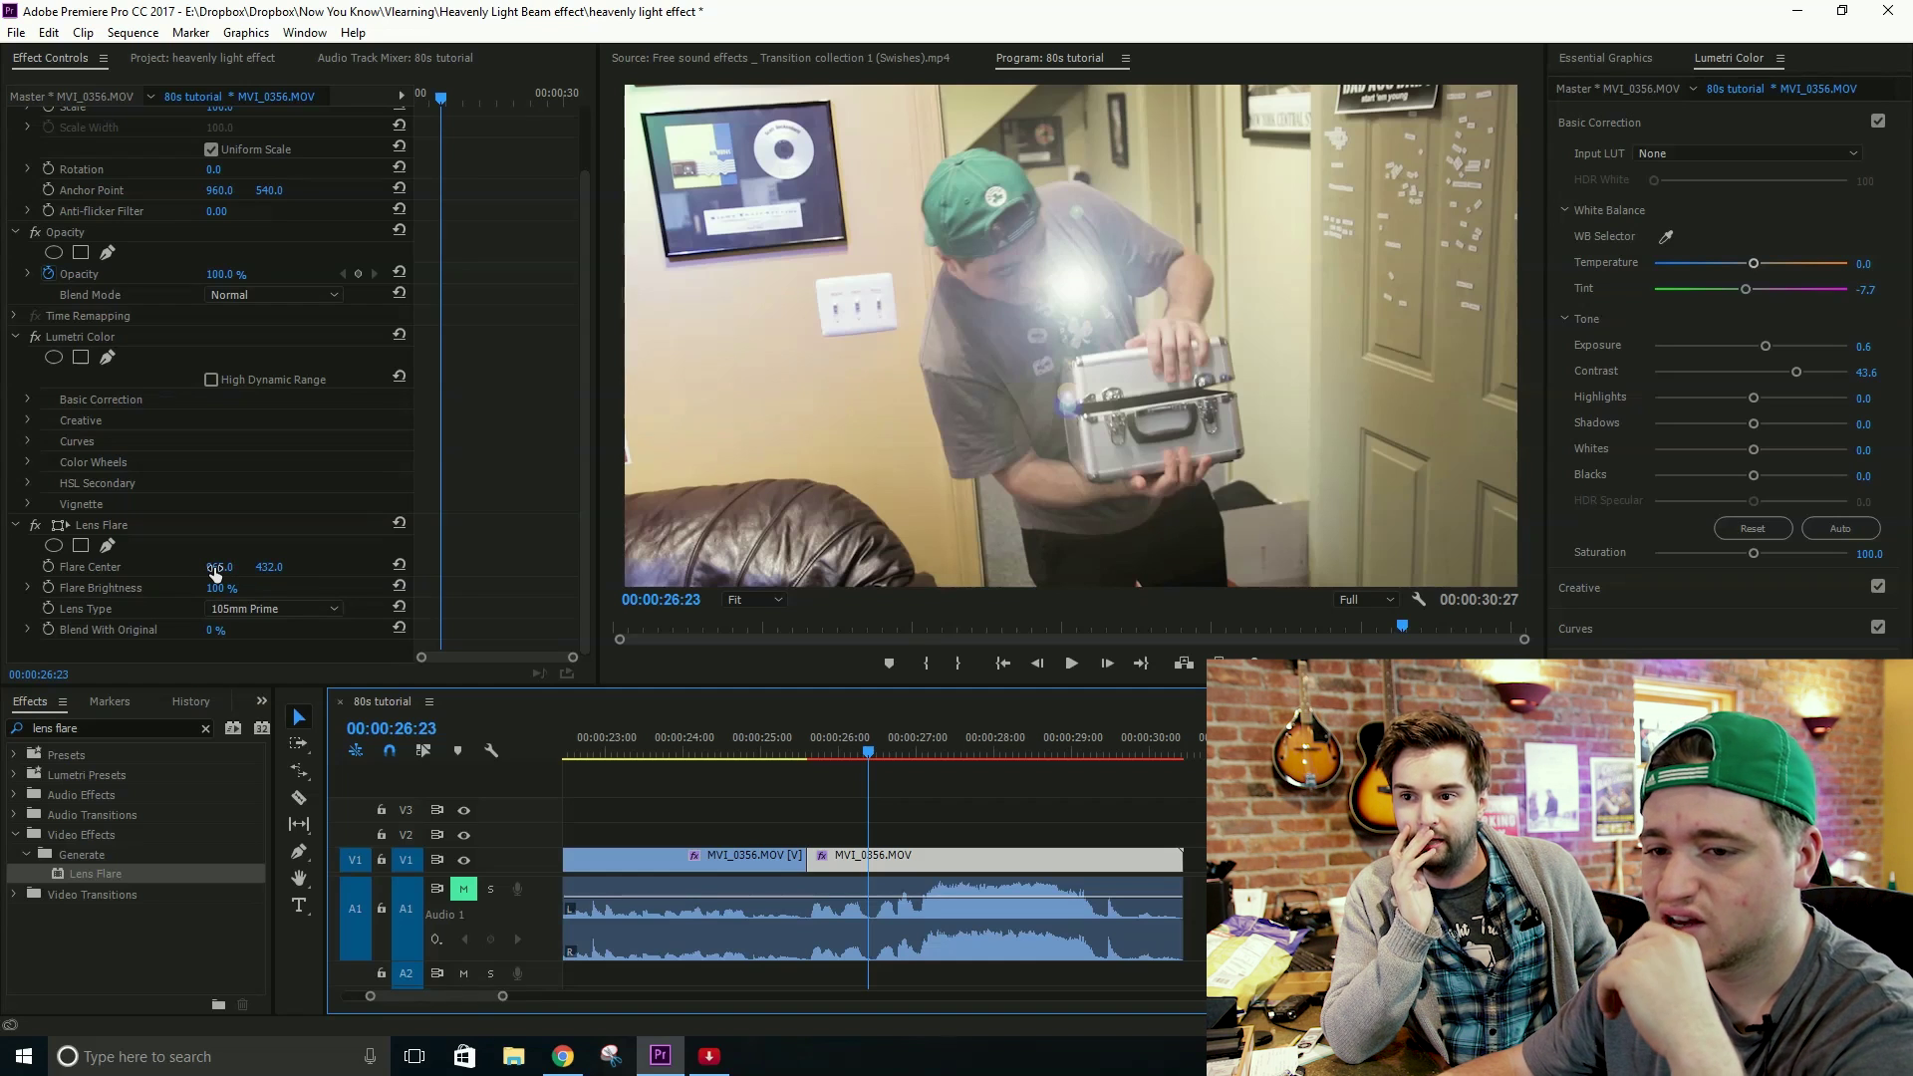
pyautogui.click(215, 573)
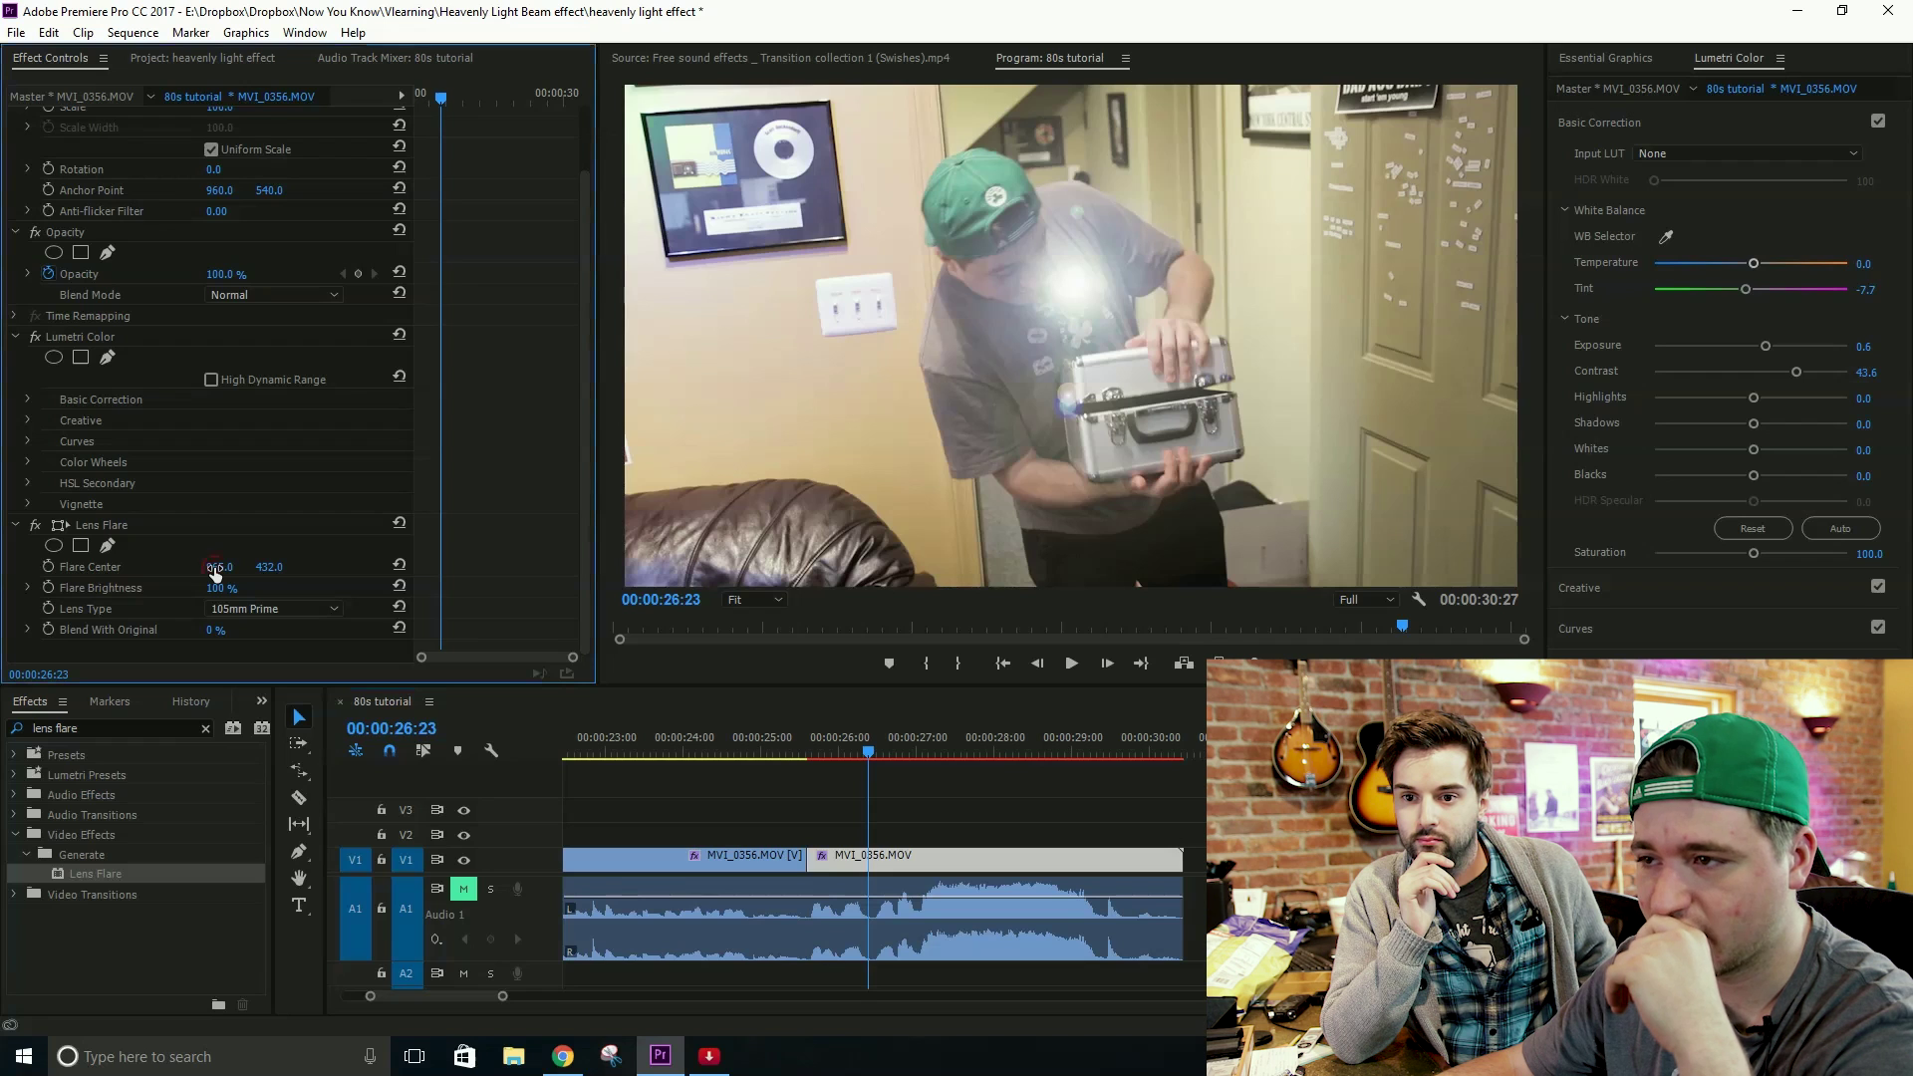
pyautogui.moveTo(215, 573); pyautogui.dragTo(370, 556)
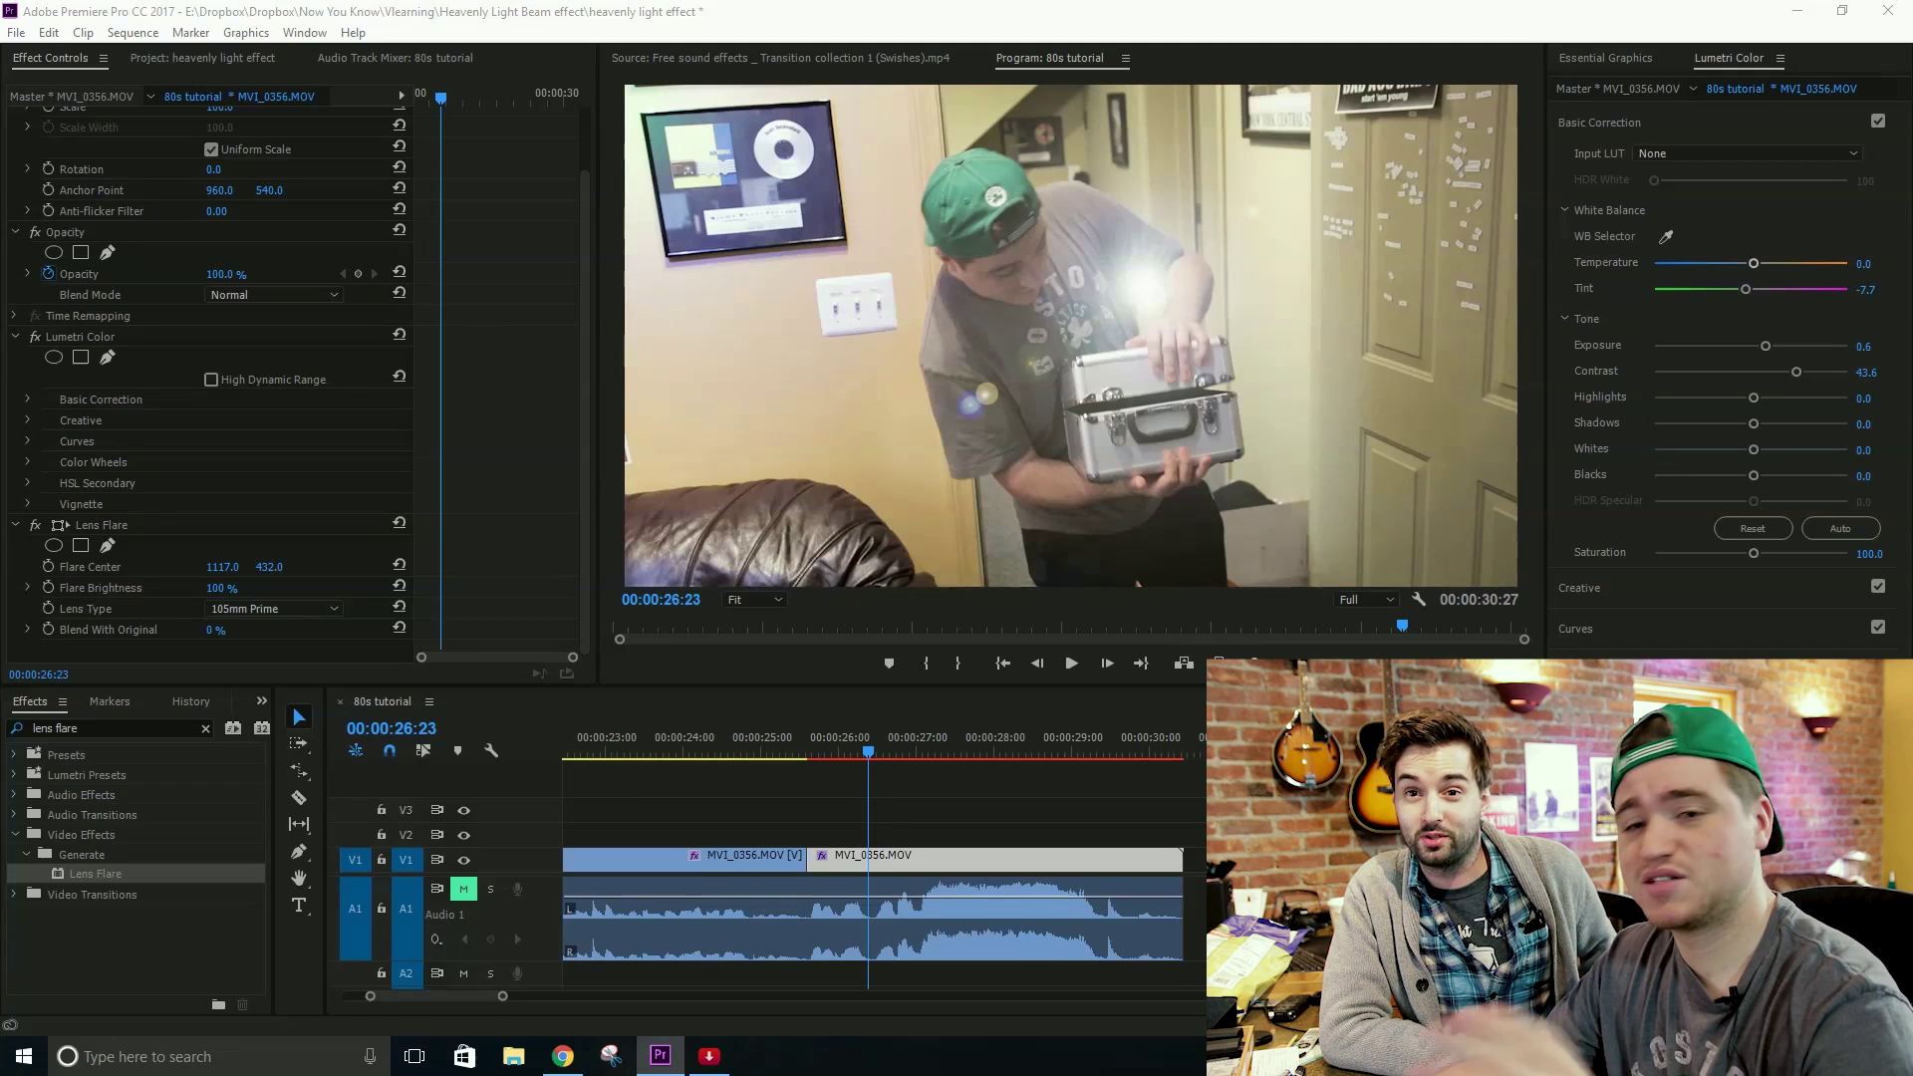
pyautogui.click(1148, 810)
pyautogui.click(884, 862)
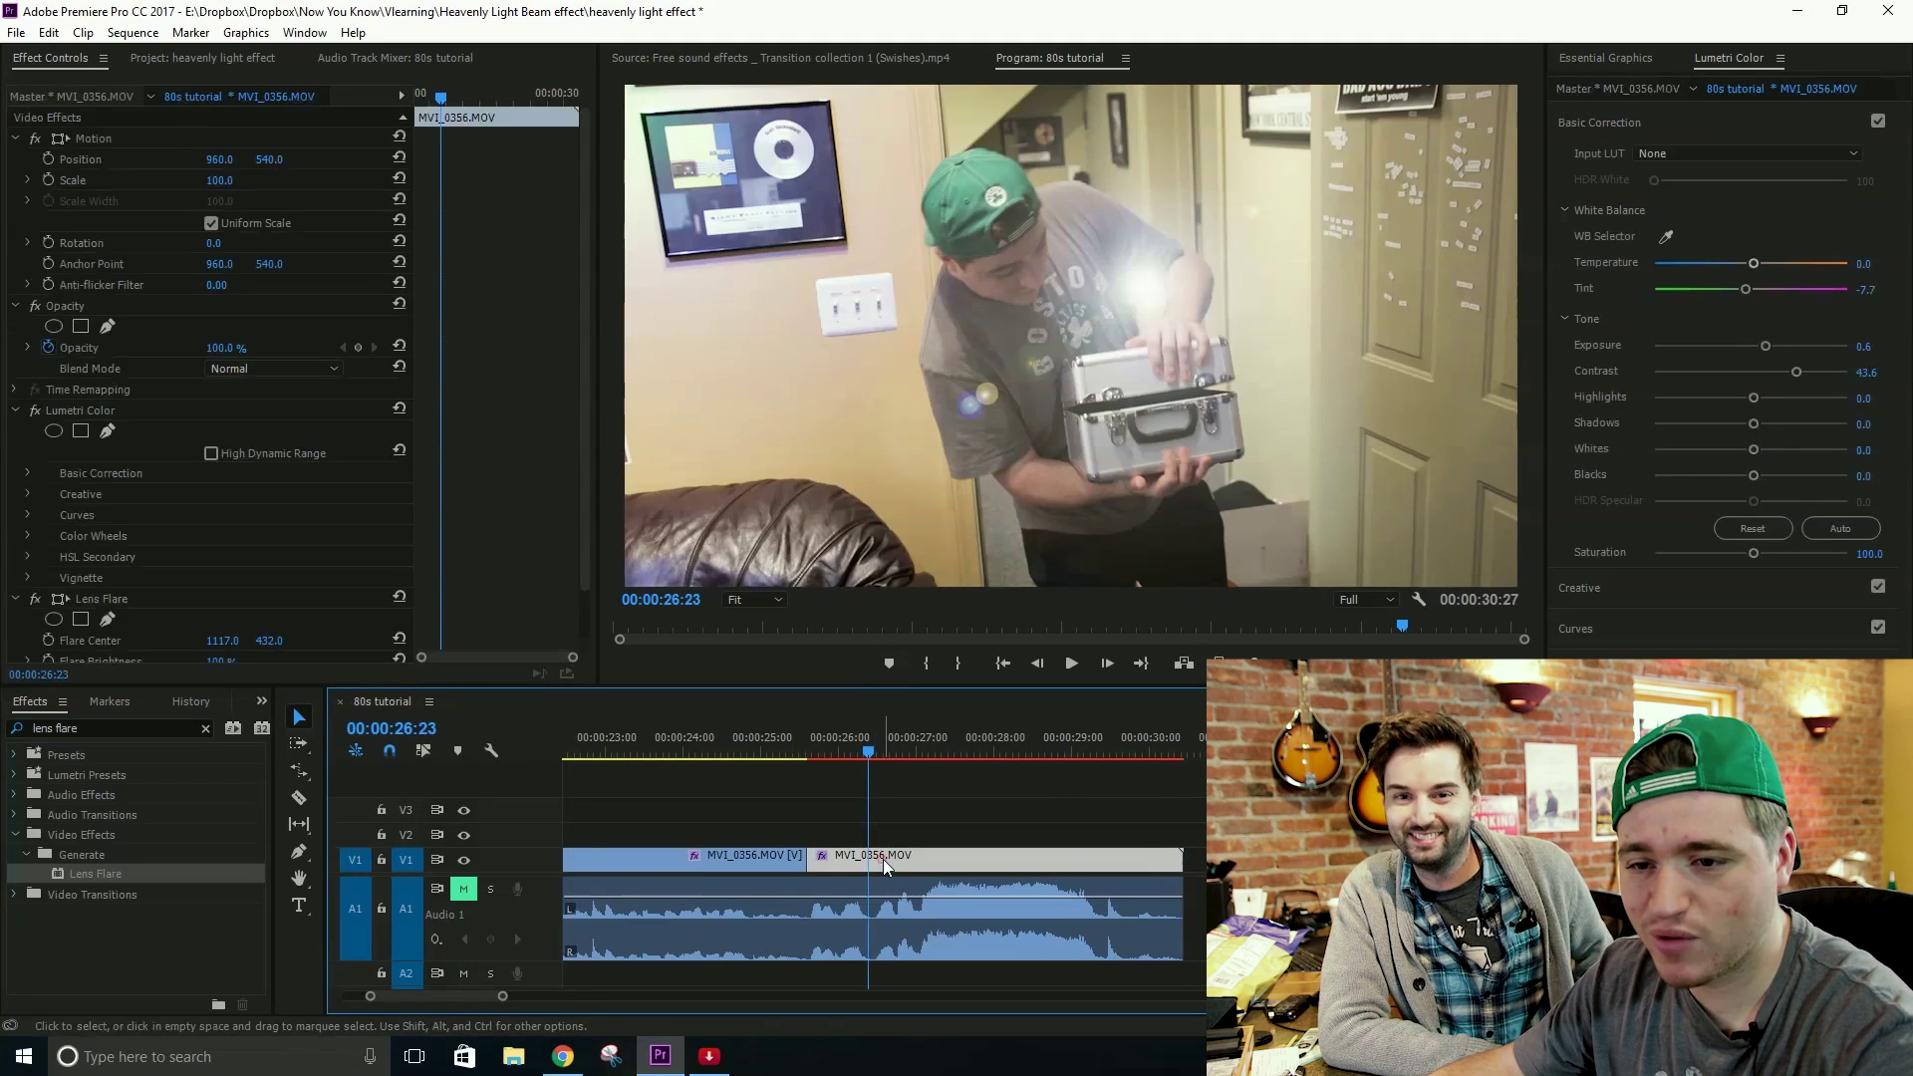
pyautogui.scroll(-2, 446, 465)
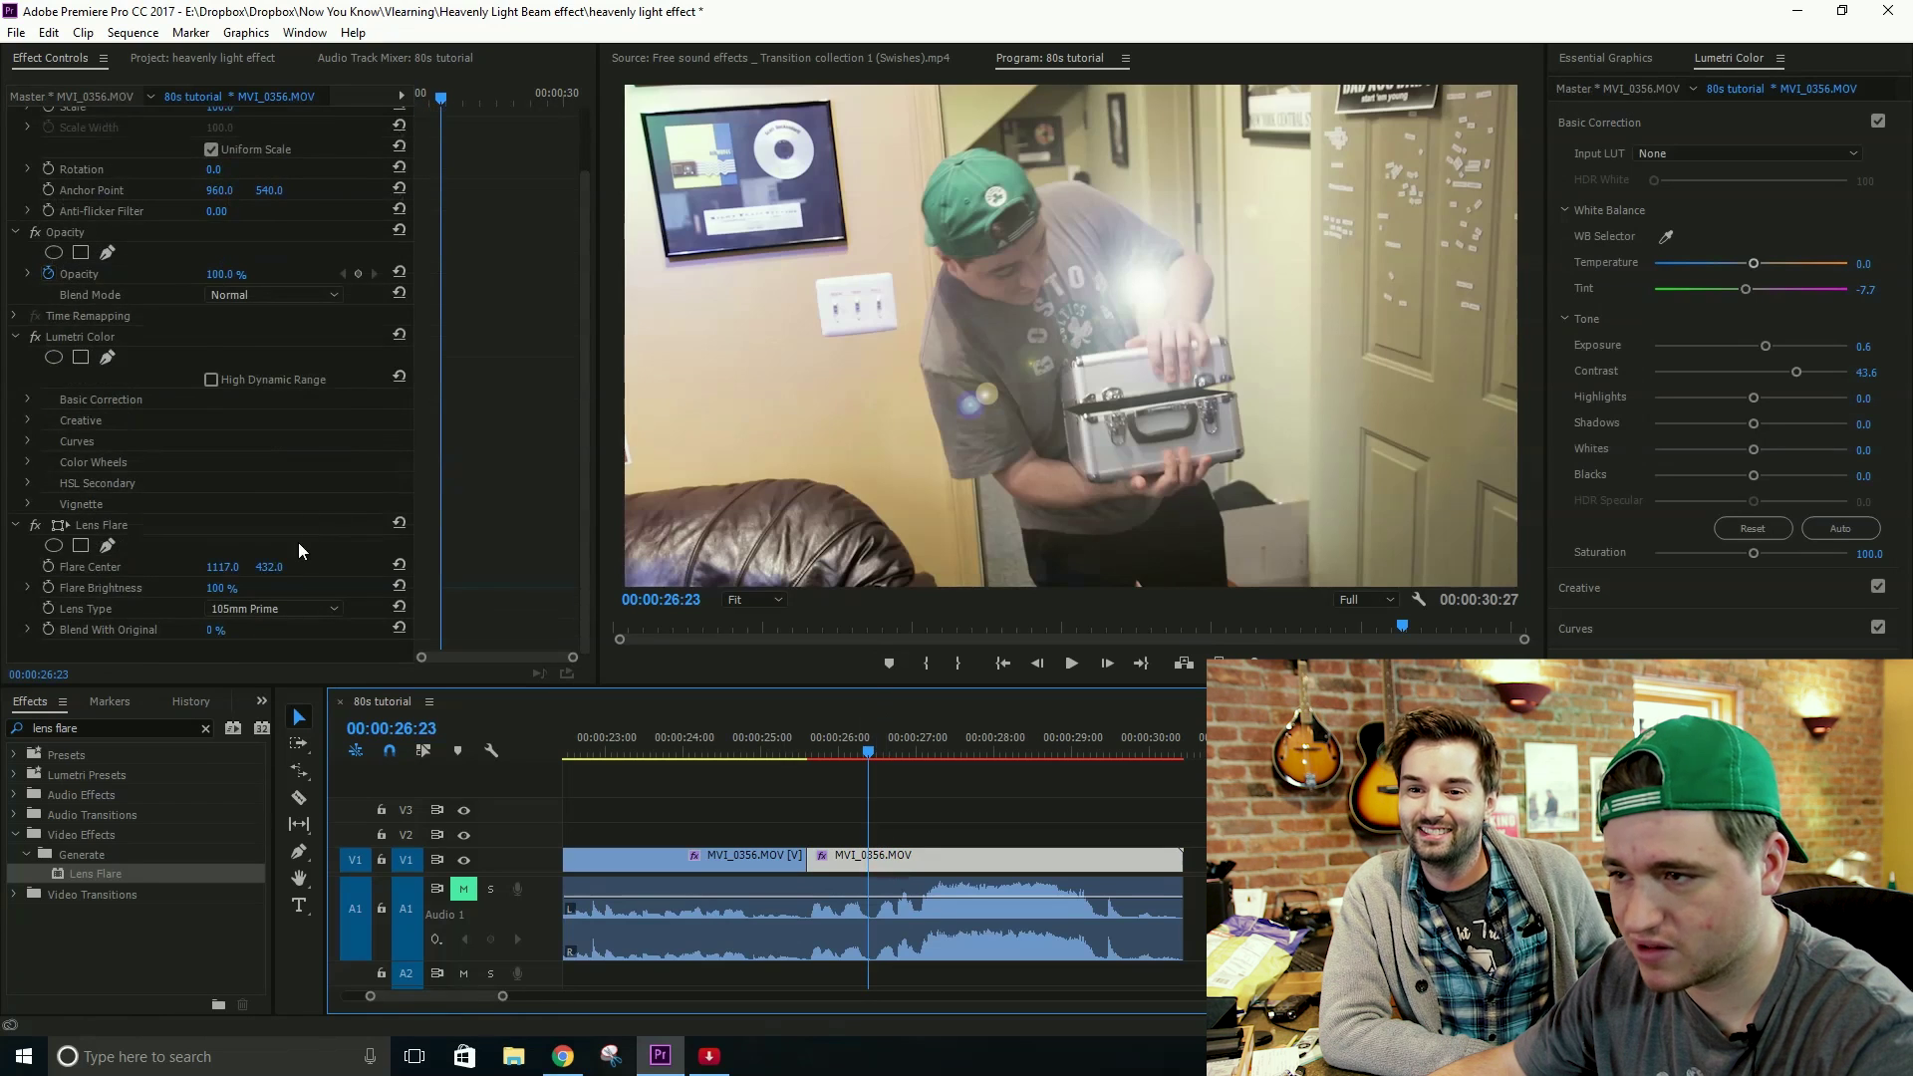
pyautogui.moveTo(269, 566); pyautogui.dragTo(495, 512)
pyautogui.moveTo(221, 567)
pyautogui.mouseDown()
pyautogui.moveTo(258, 568)
pyautogui.moveTo(215, 571)
pyautogui.mouseUp()
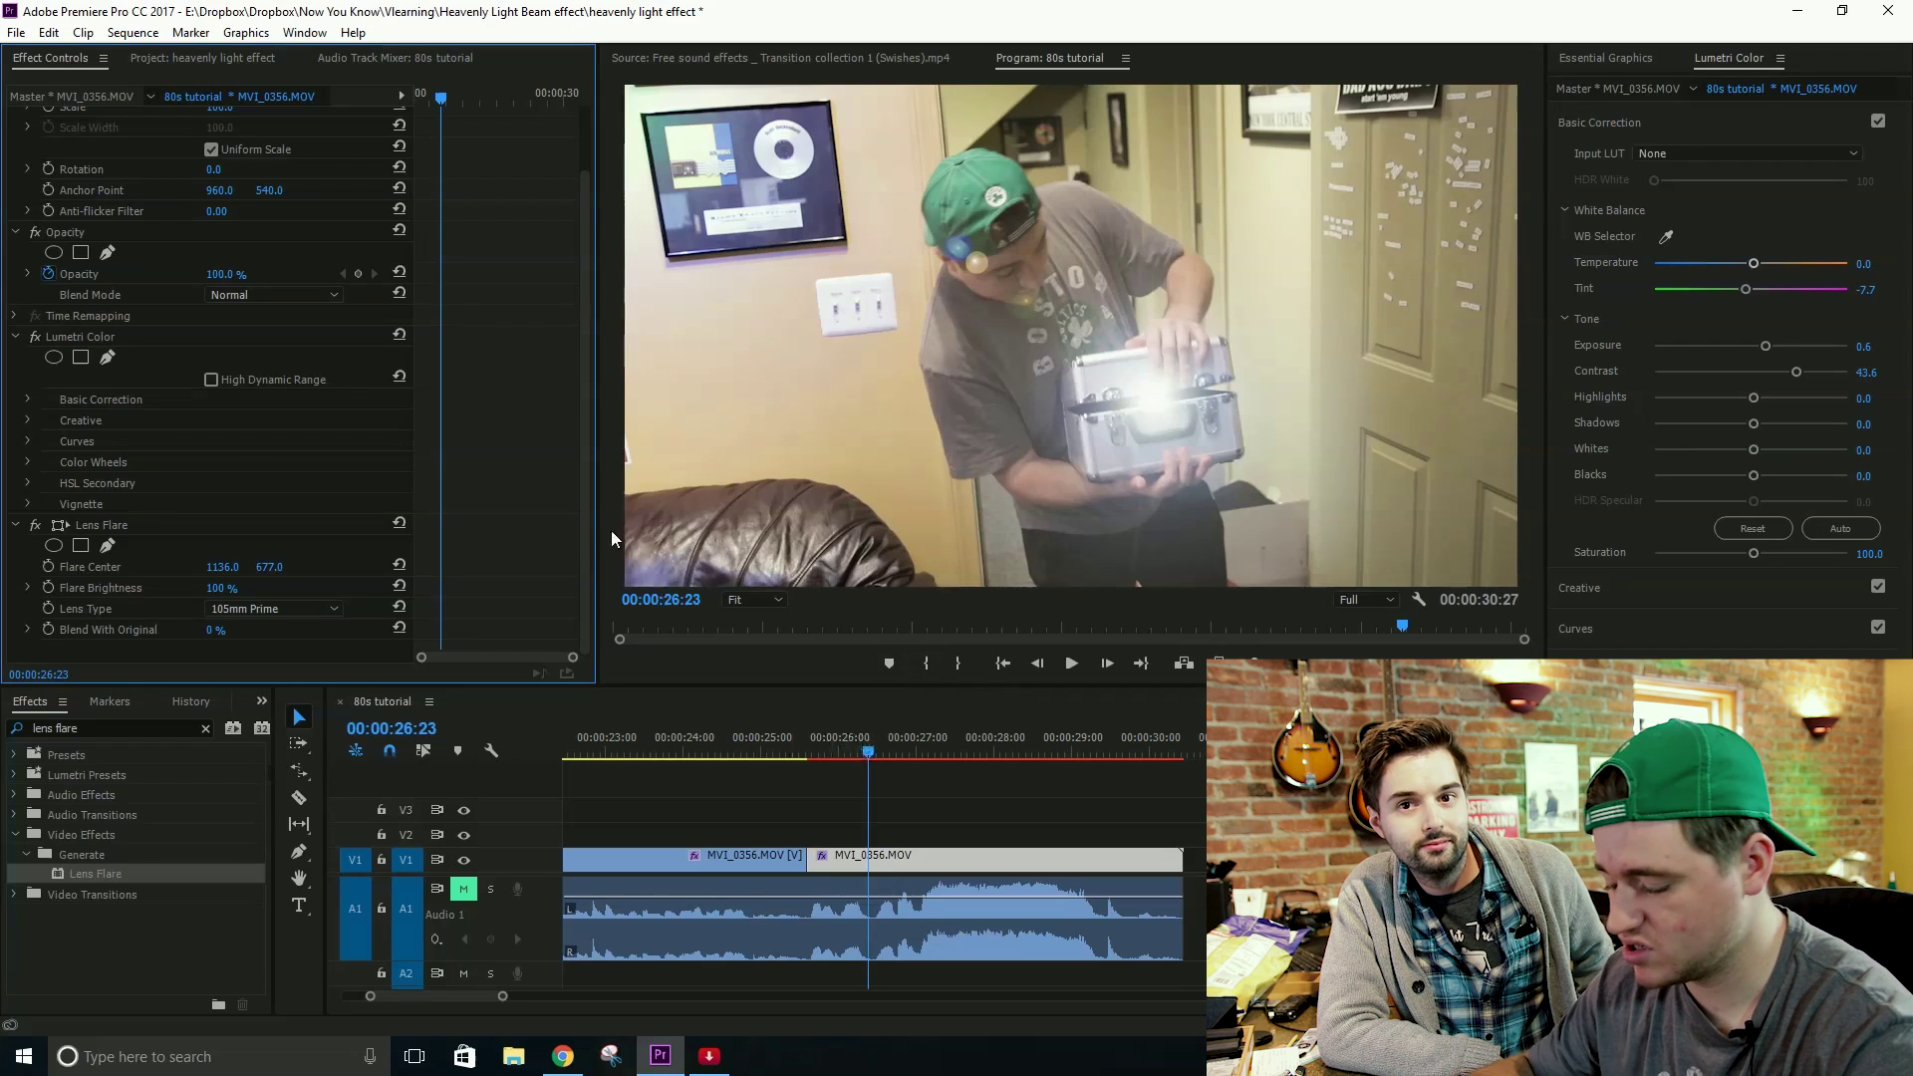
# Step: Keyframe Flare Brightness at 100%, then raise it to 121% at 00:00:26:27
pyautogui.press('Left')
pyautogui.press('Left')
pyautogui.press('Left')
pyautogui.press('Left')
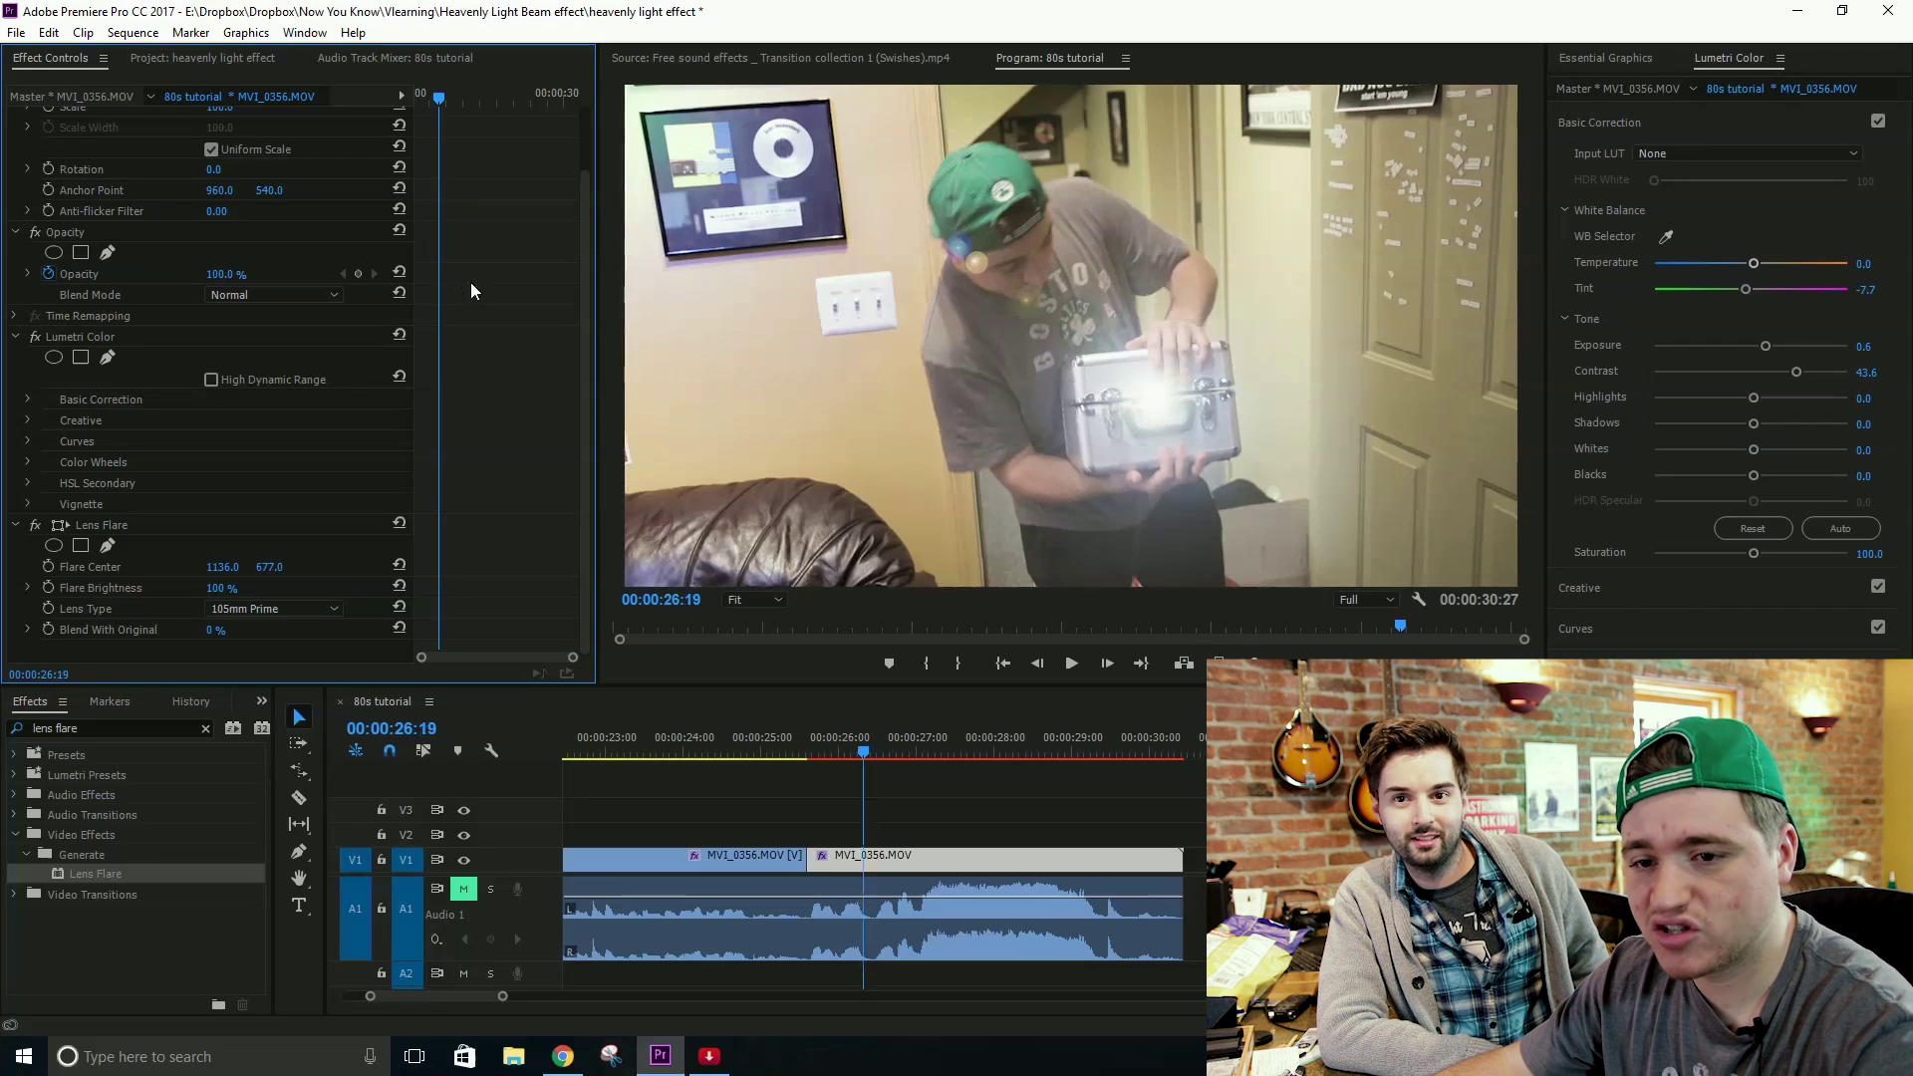
pyautogui.click(49, 588)
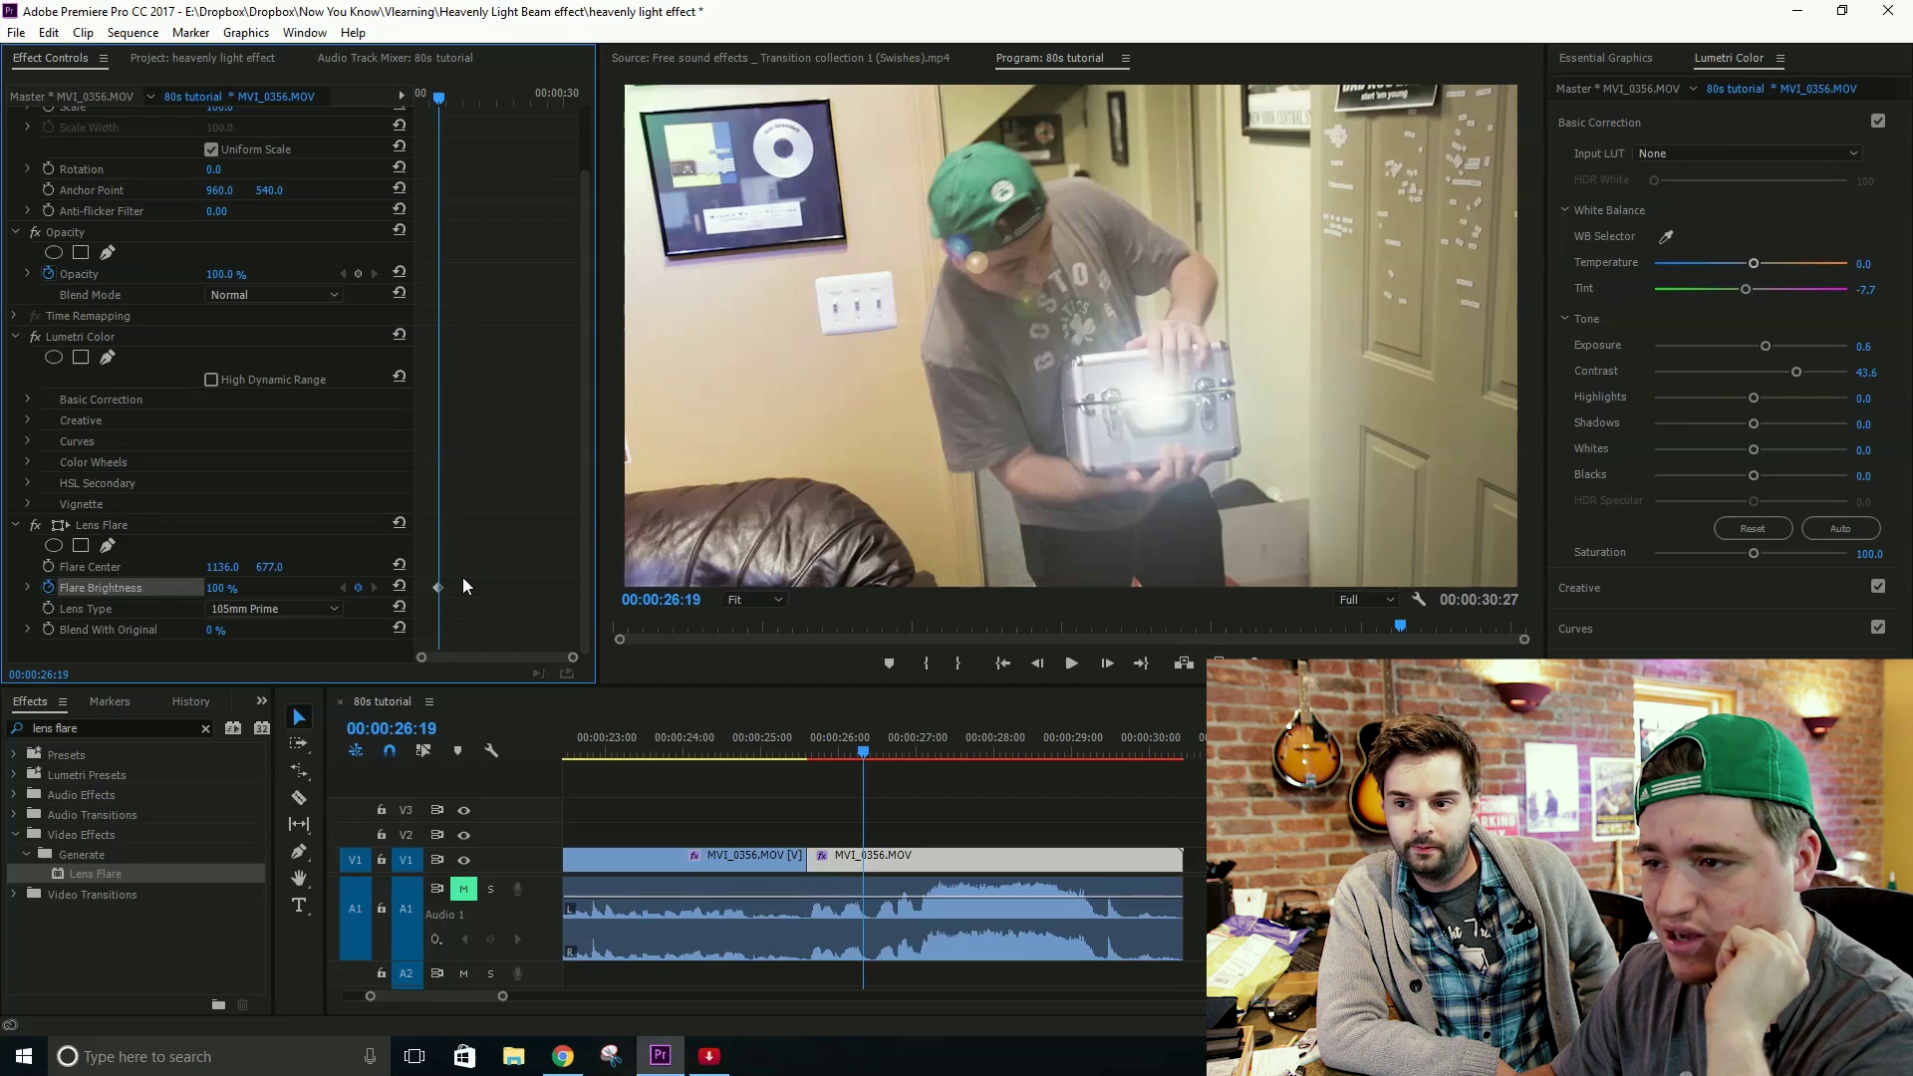
pyautogui.press('Right')
pyautogui.press('Right')
pyautogui.press('Right')
pyautogui.press('Right')
pyautogui.press('Right')
pyautogui.press('Right')
pyautogui.press('Right')
pyautogui.press('Right')
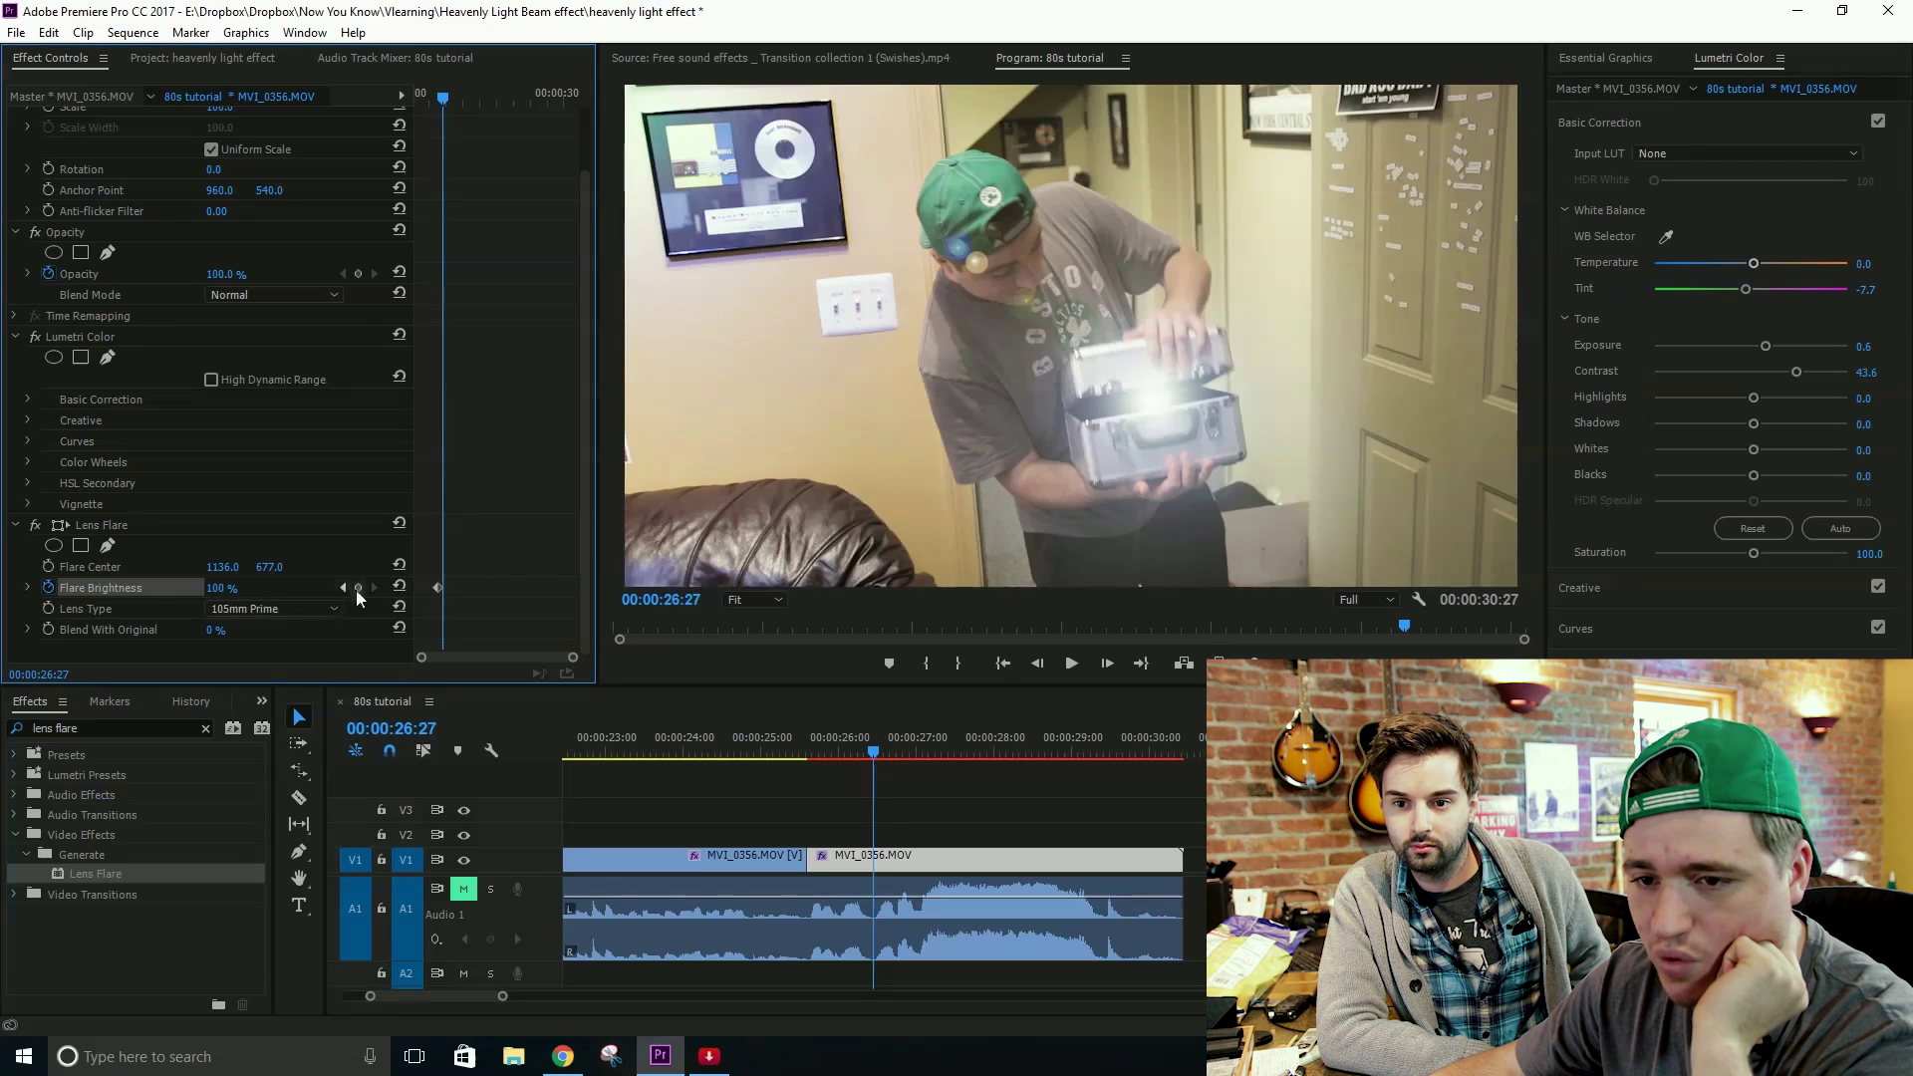
pyautogui.moveTo(220, 595); pyautogui.dragTo(278, 589)
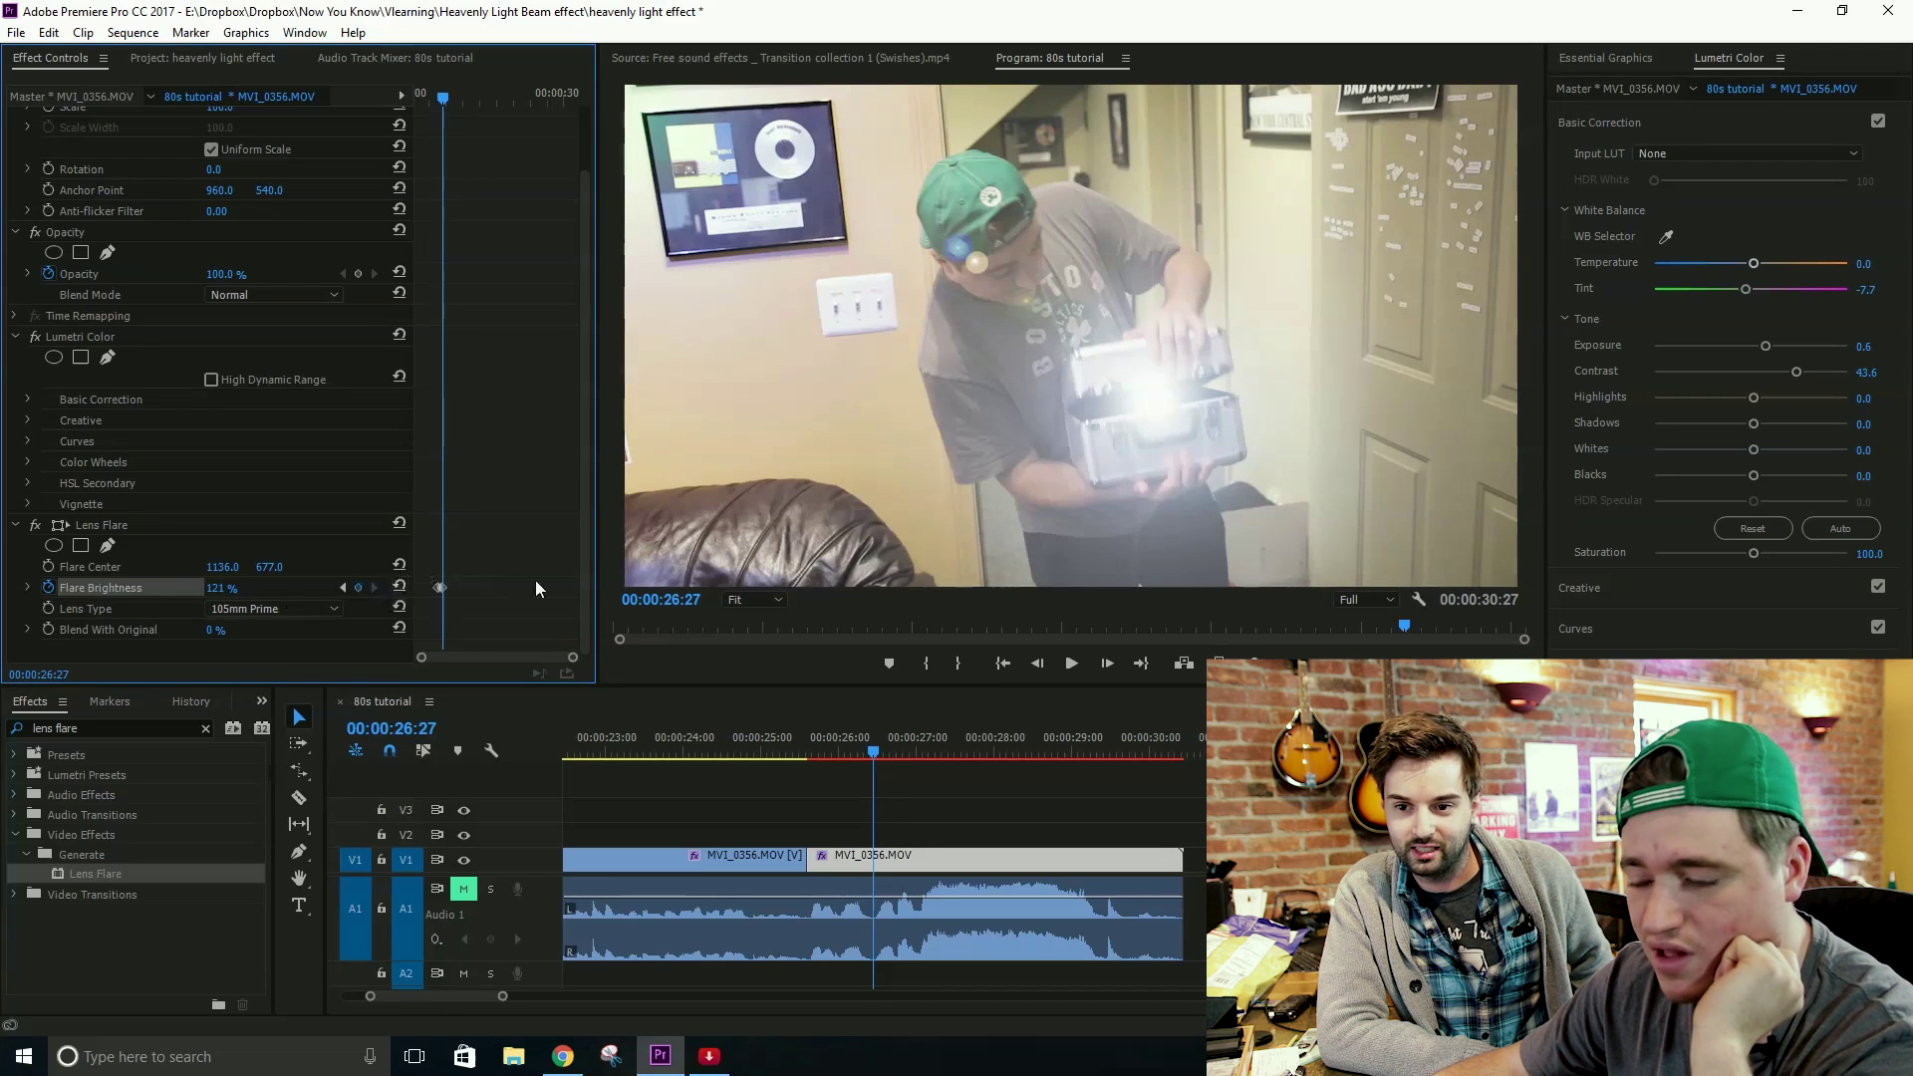
pyautogui.press('=')
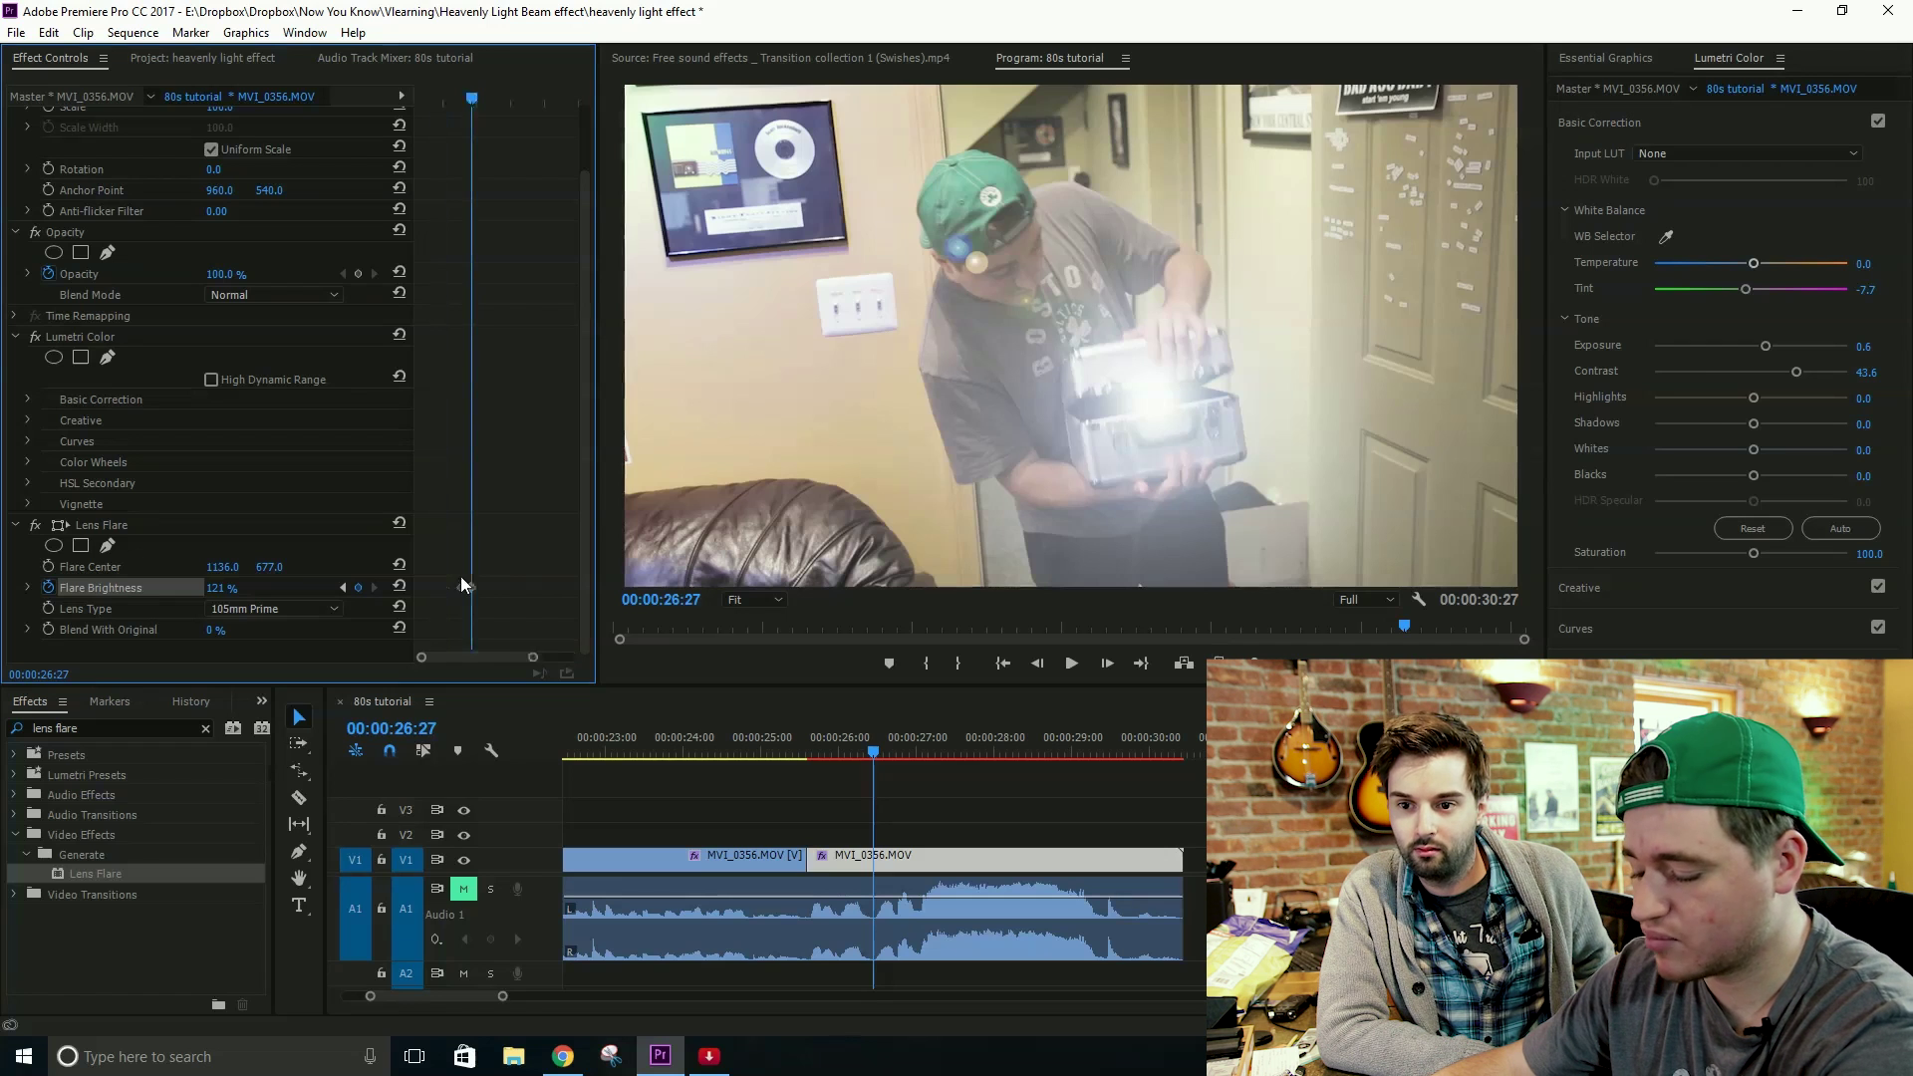
pyautogui.press('=')
pyautogui.press('=')
pyautogui.scroll(2, 499, 572)
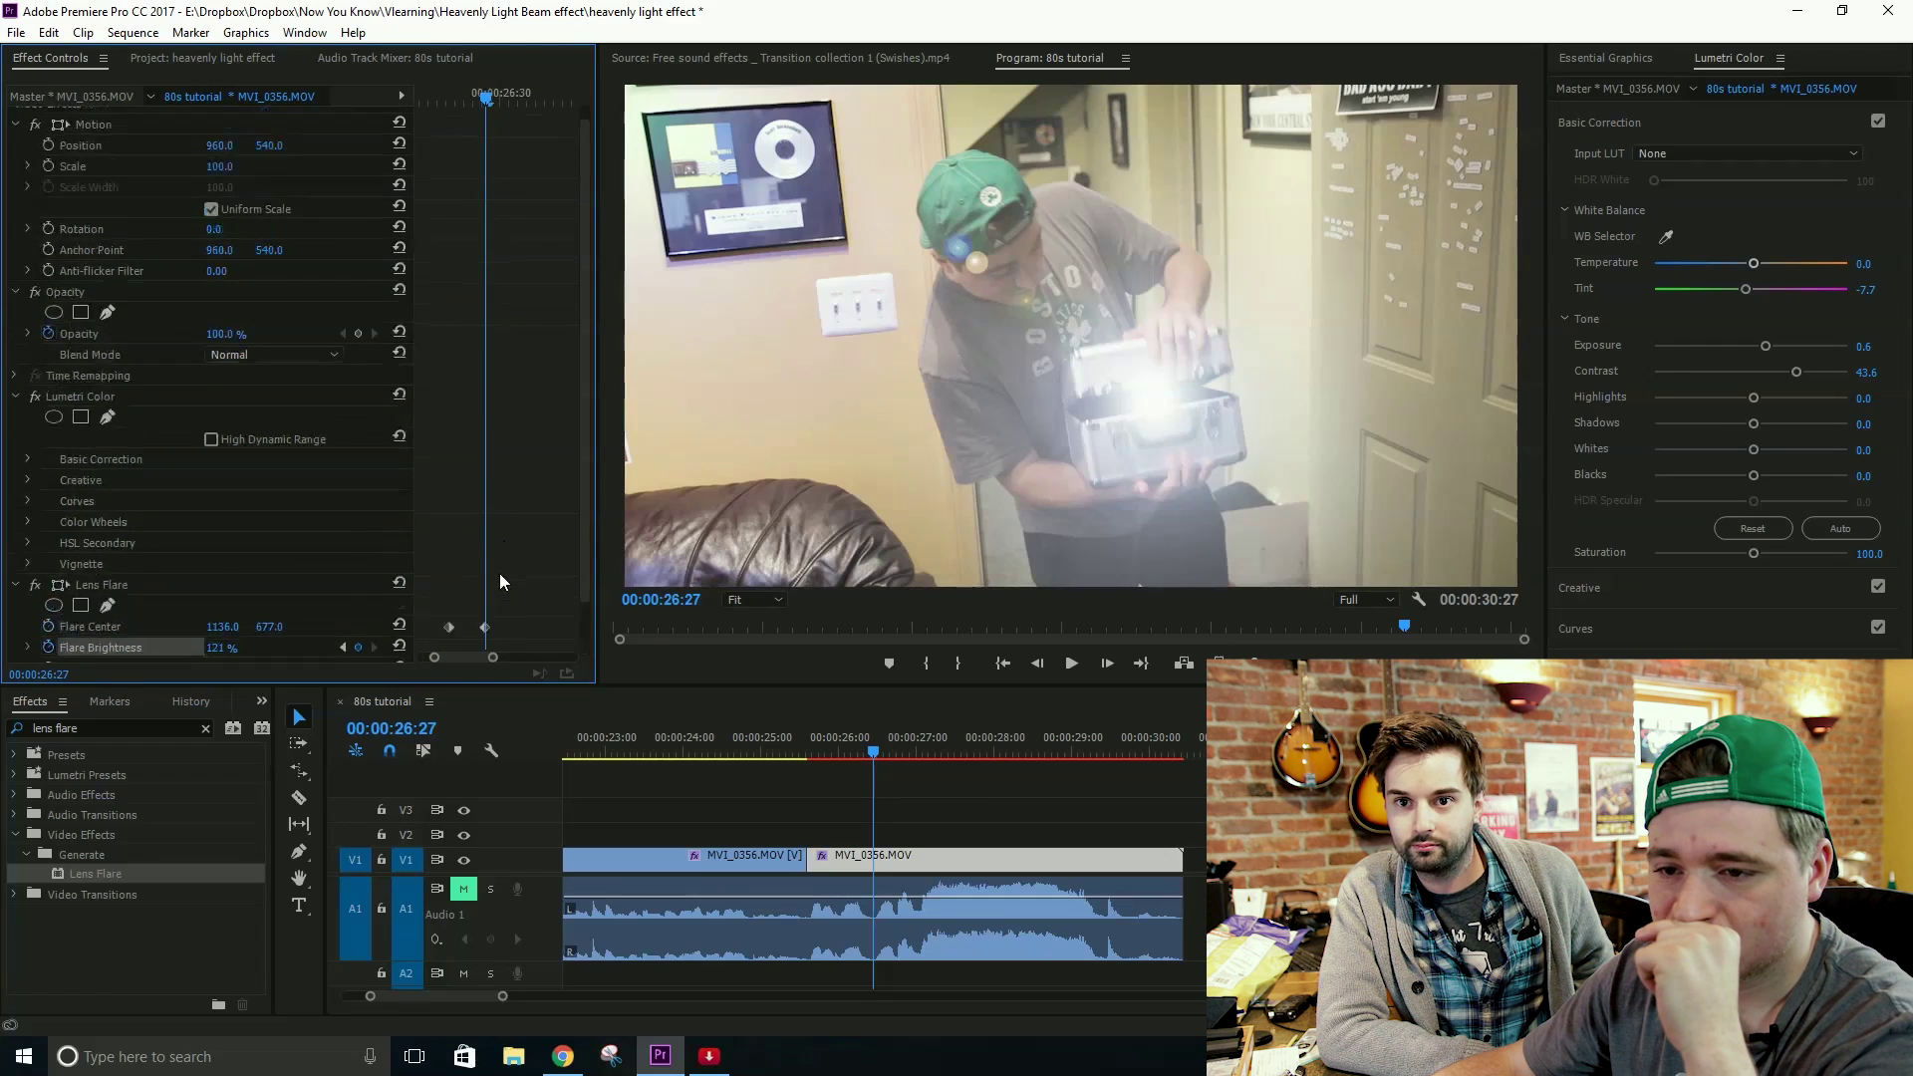
pyautogui.scroll(-3, 500, 572)
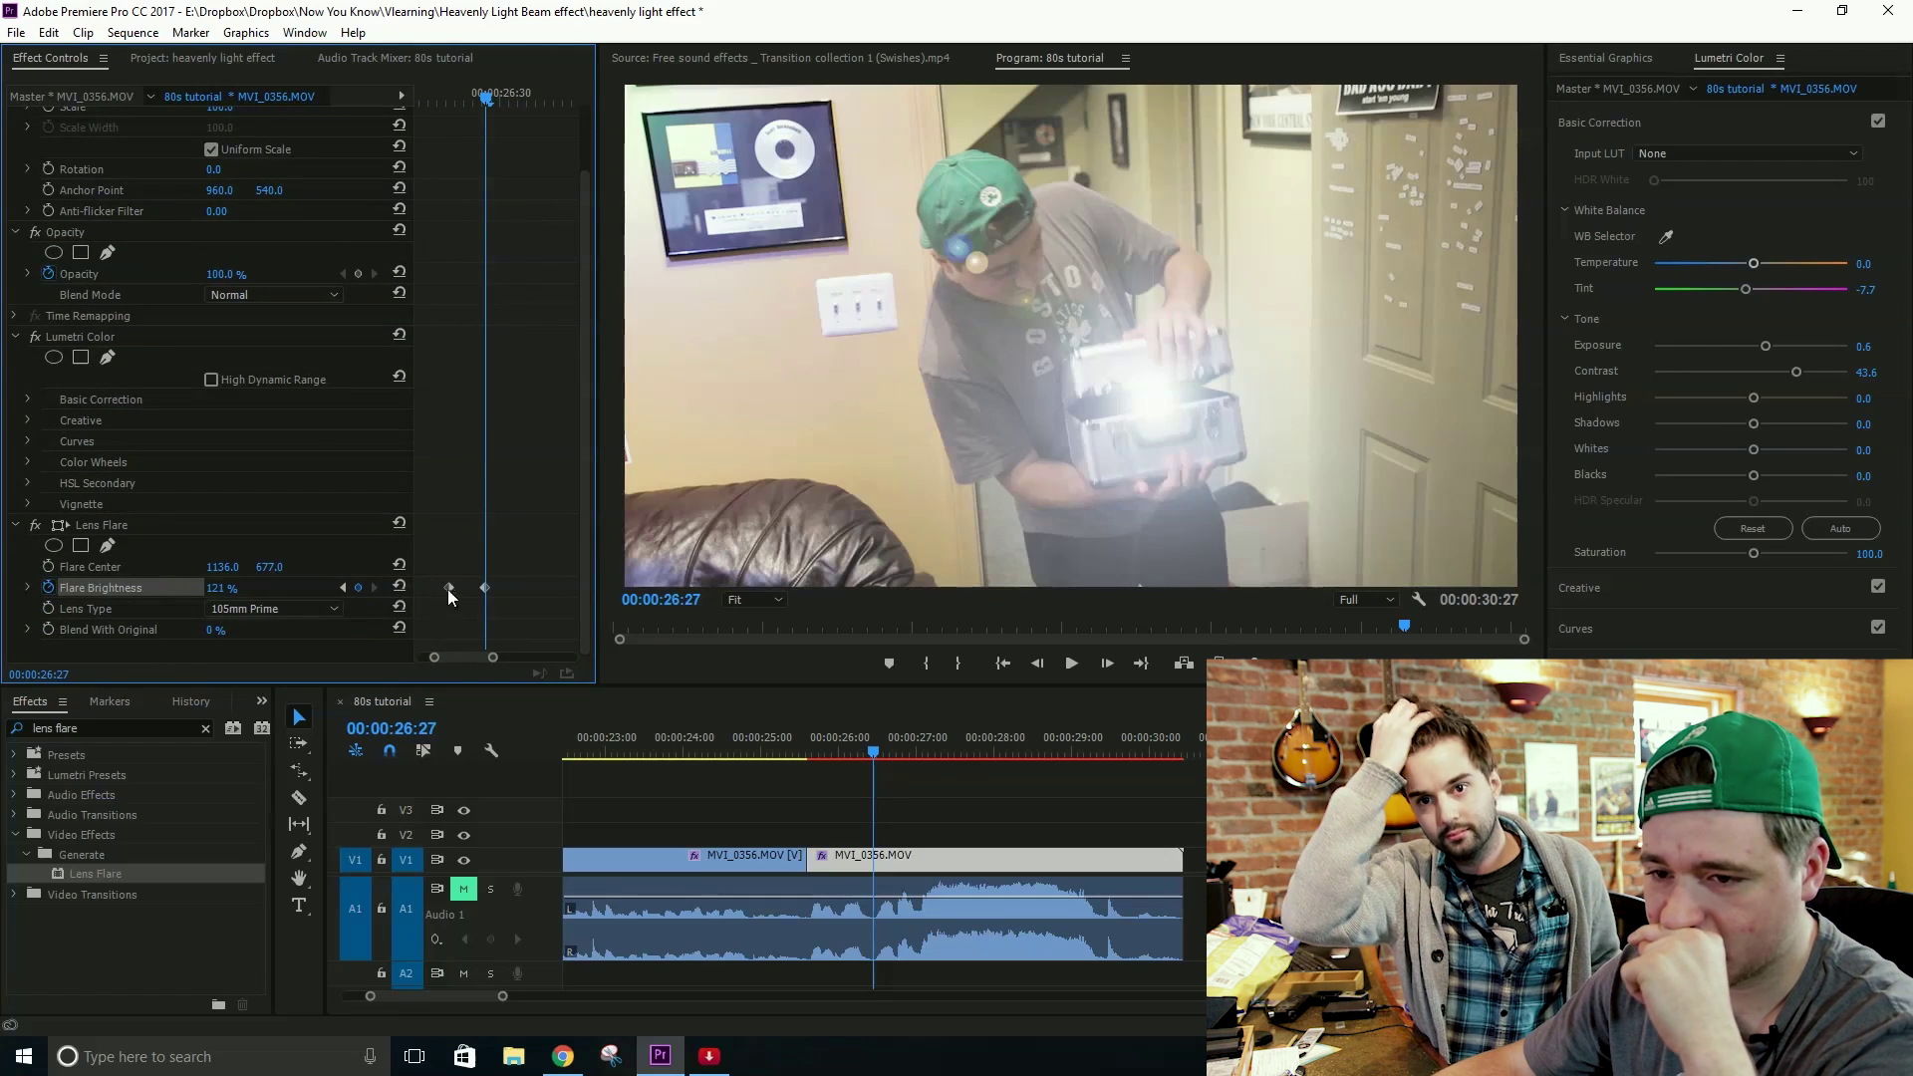
pyautogui.click(343, 588)
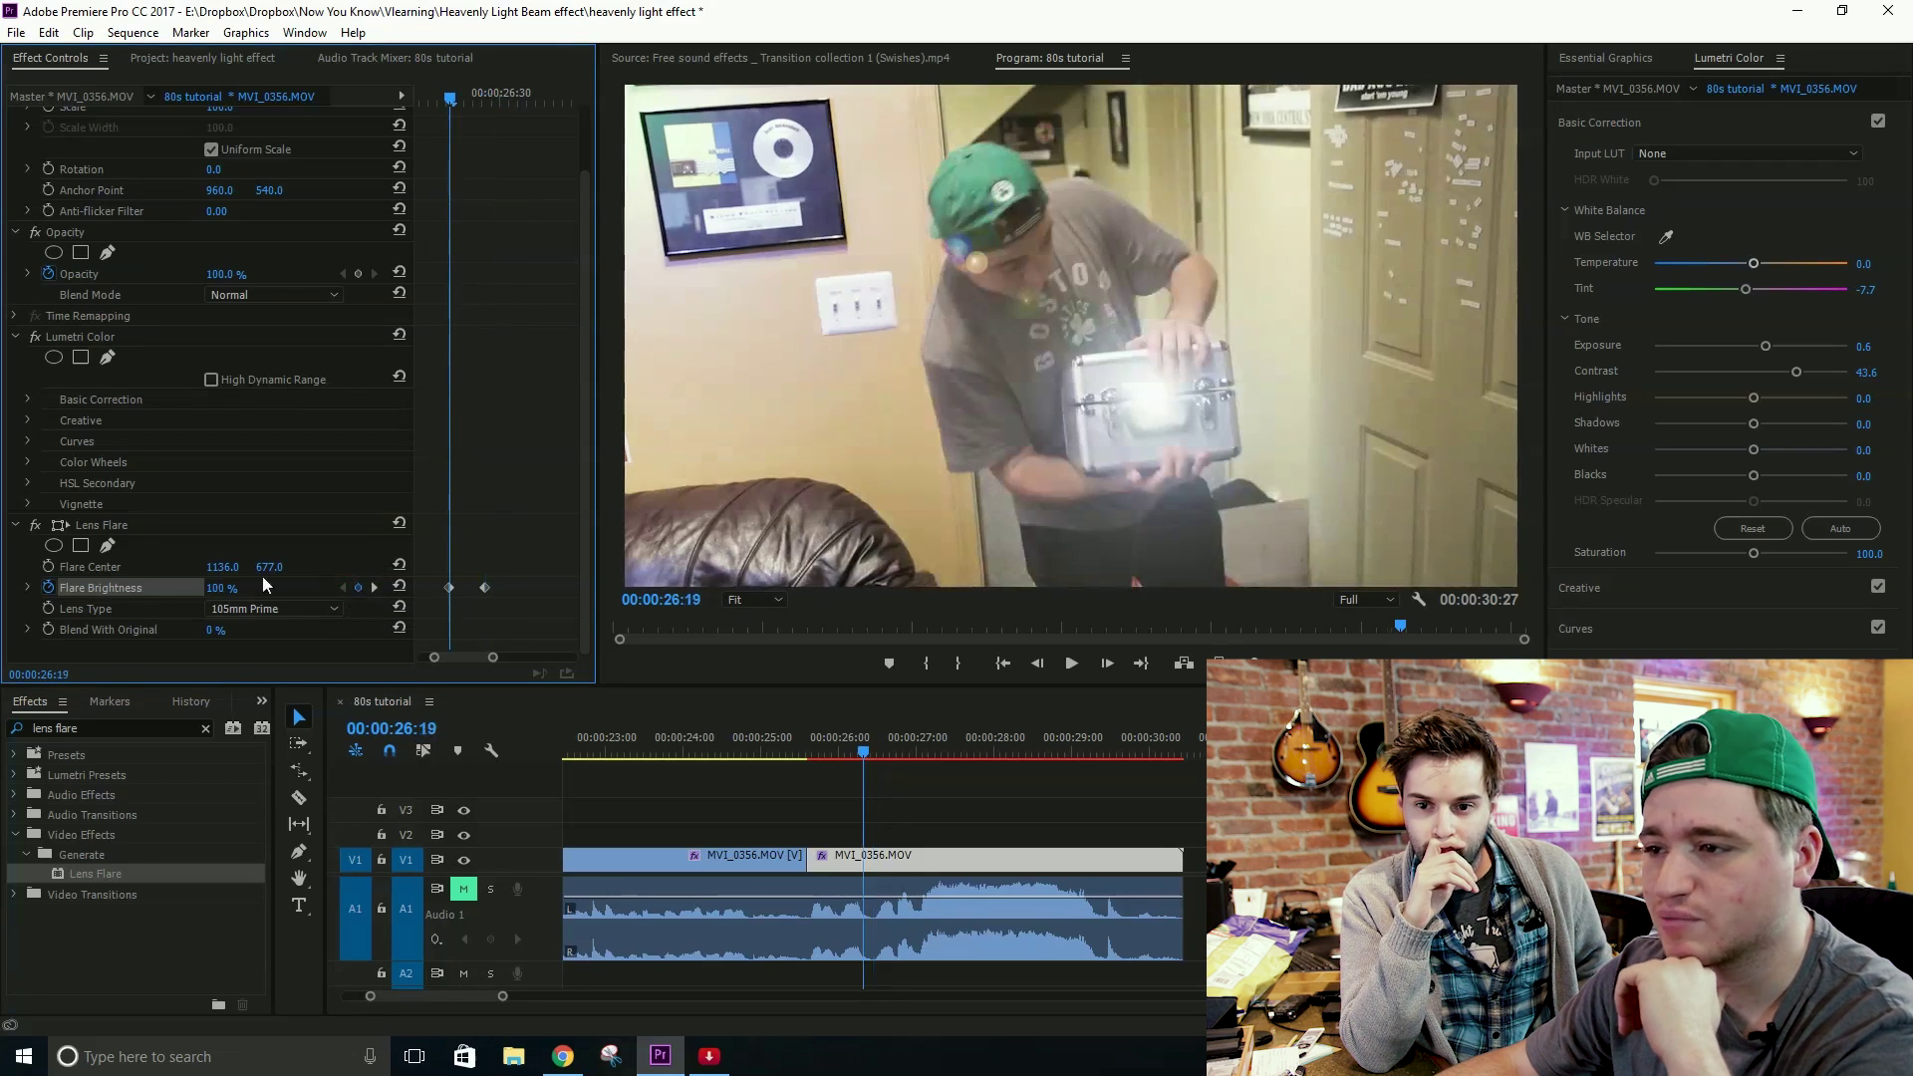
# Step: Add a 0% Flare Brightness keyframe and move it to 00:00:26:17
pyautogui.moveTo(215, 588); pyautogui.dragTo(148, 619)
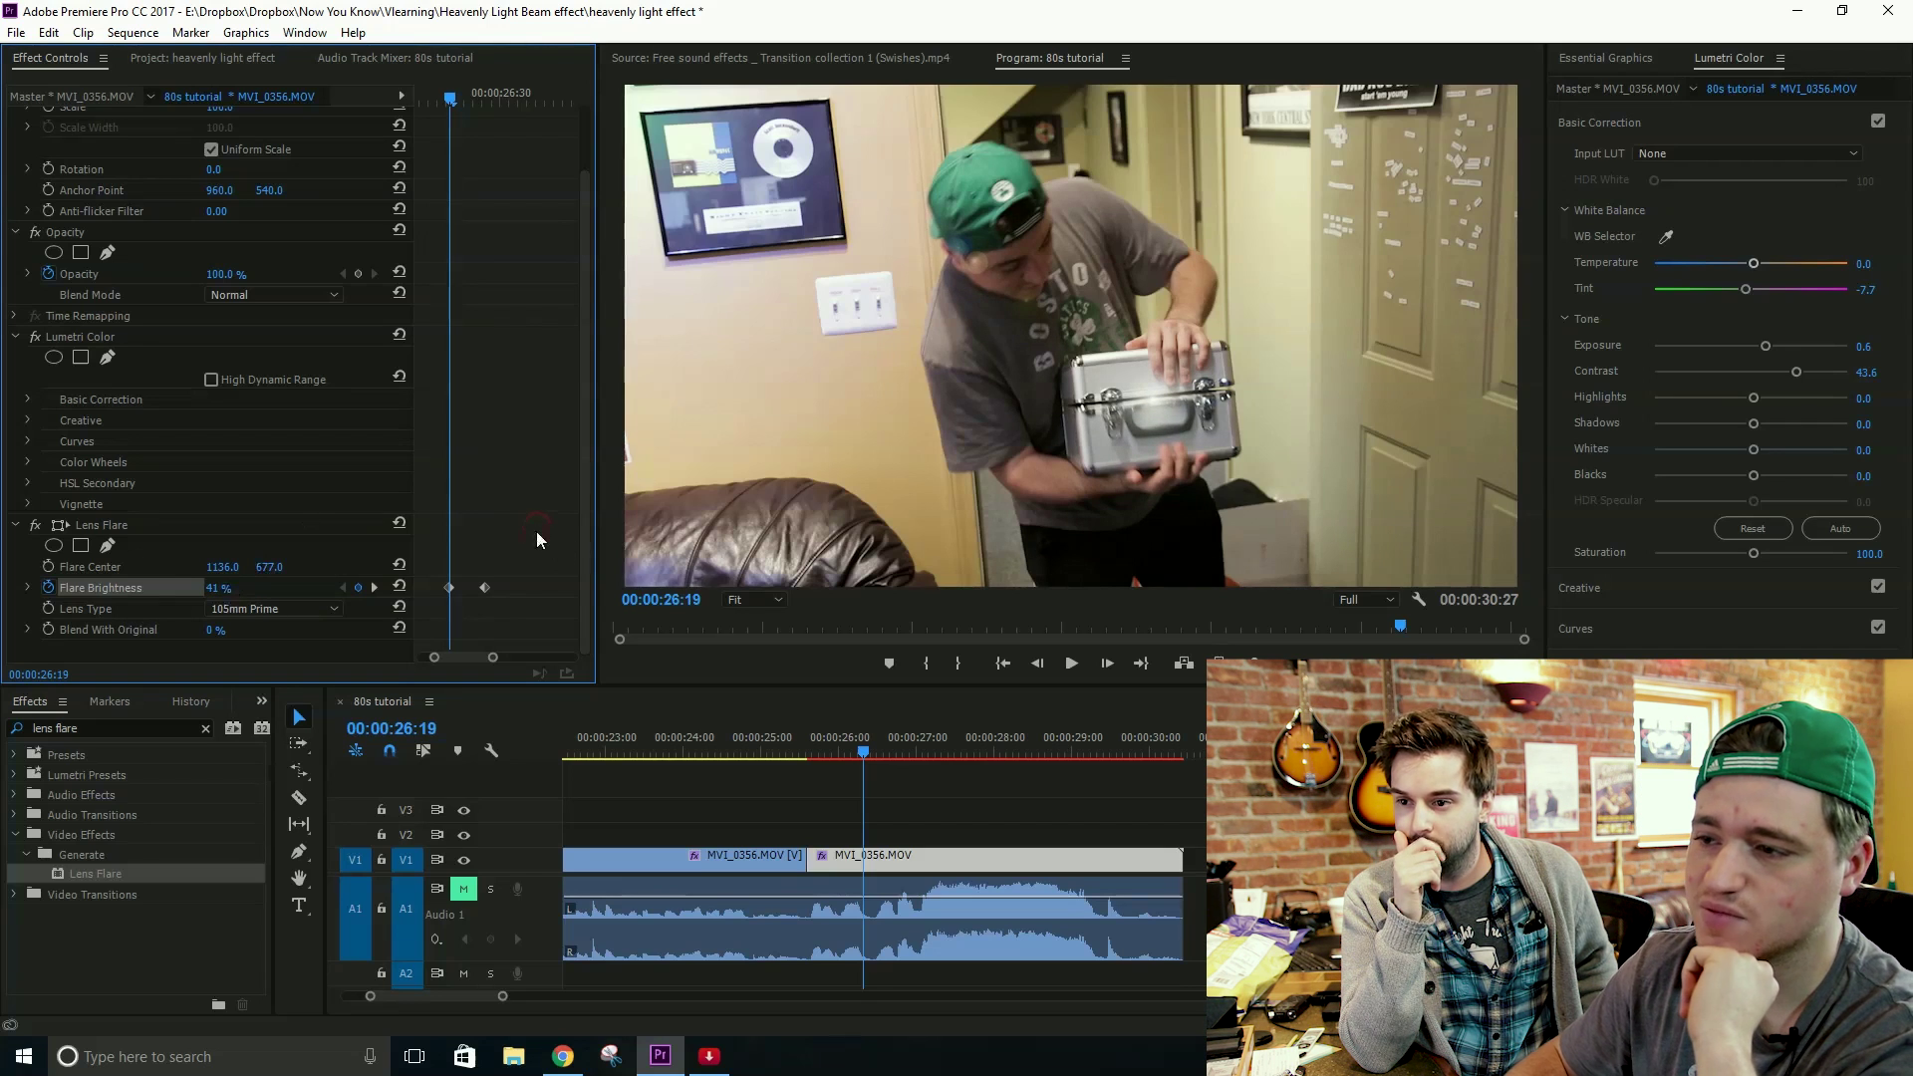
pyautogui.press('Left')
pyautogui.press('Left')
pyautogui.press('Left')
pyautogui.press('Left')
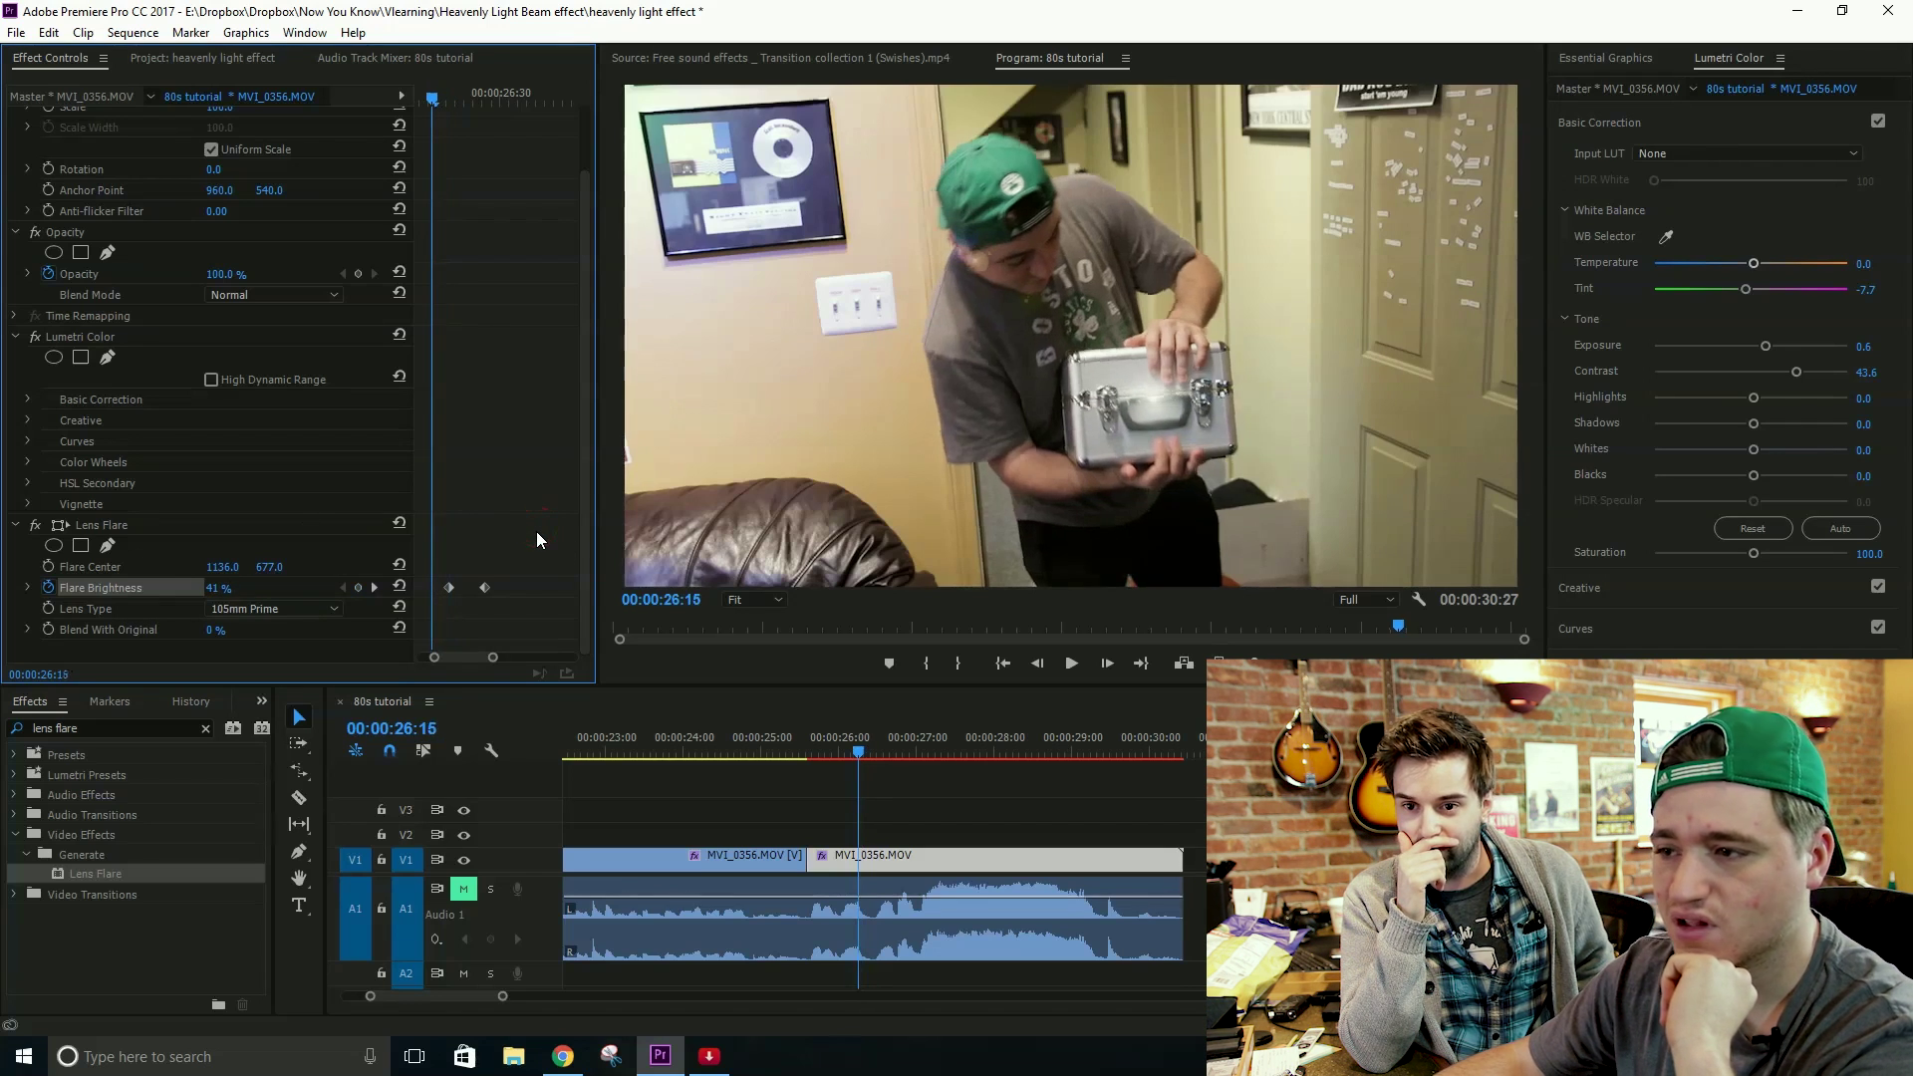
pyautogui.moveTo(218, 587); pyautogui.dragTo(60, 612)
pyautogui.press('Right')
pyautogui.press('Right')
pyautogui.press('Right')
pyautogui.press('Right')
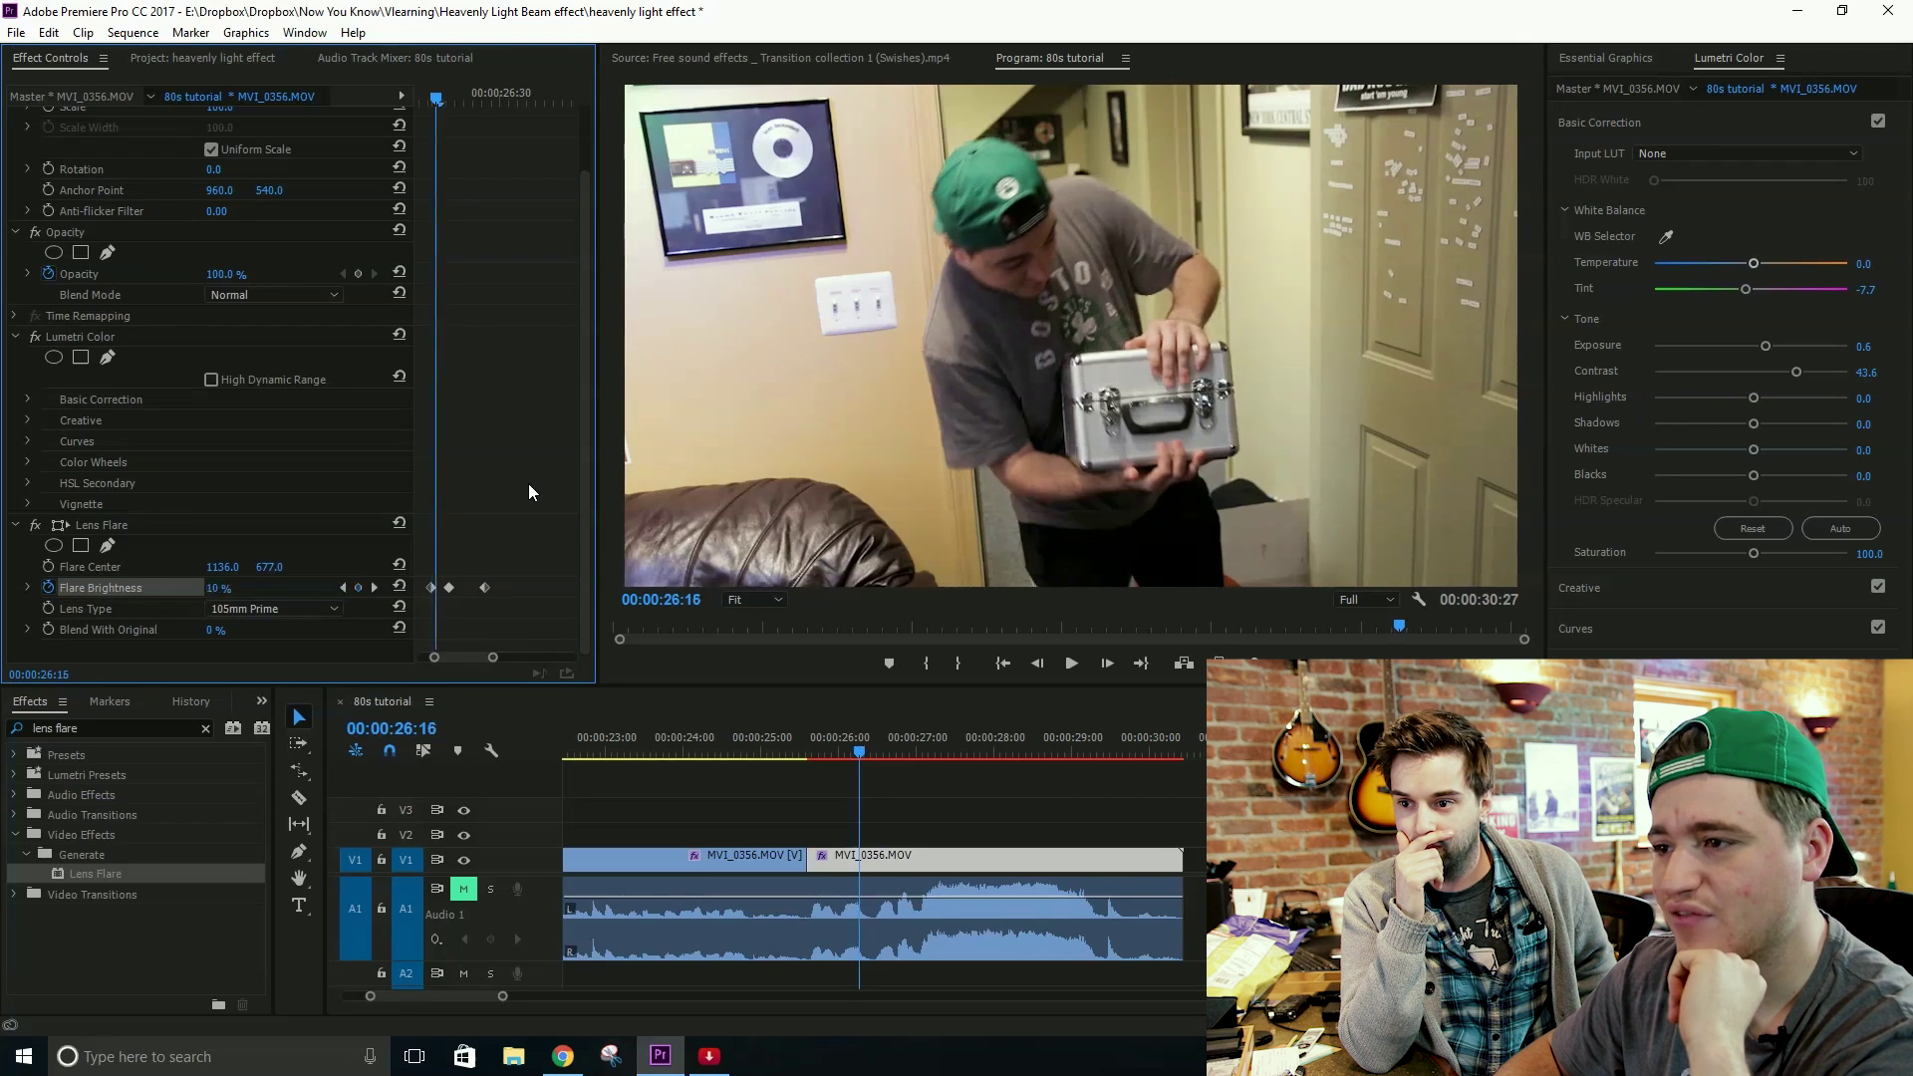
pyautogui.press('Left')
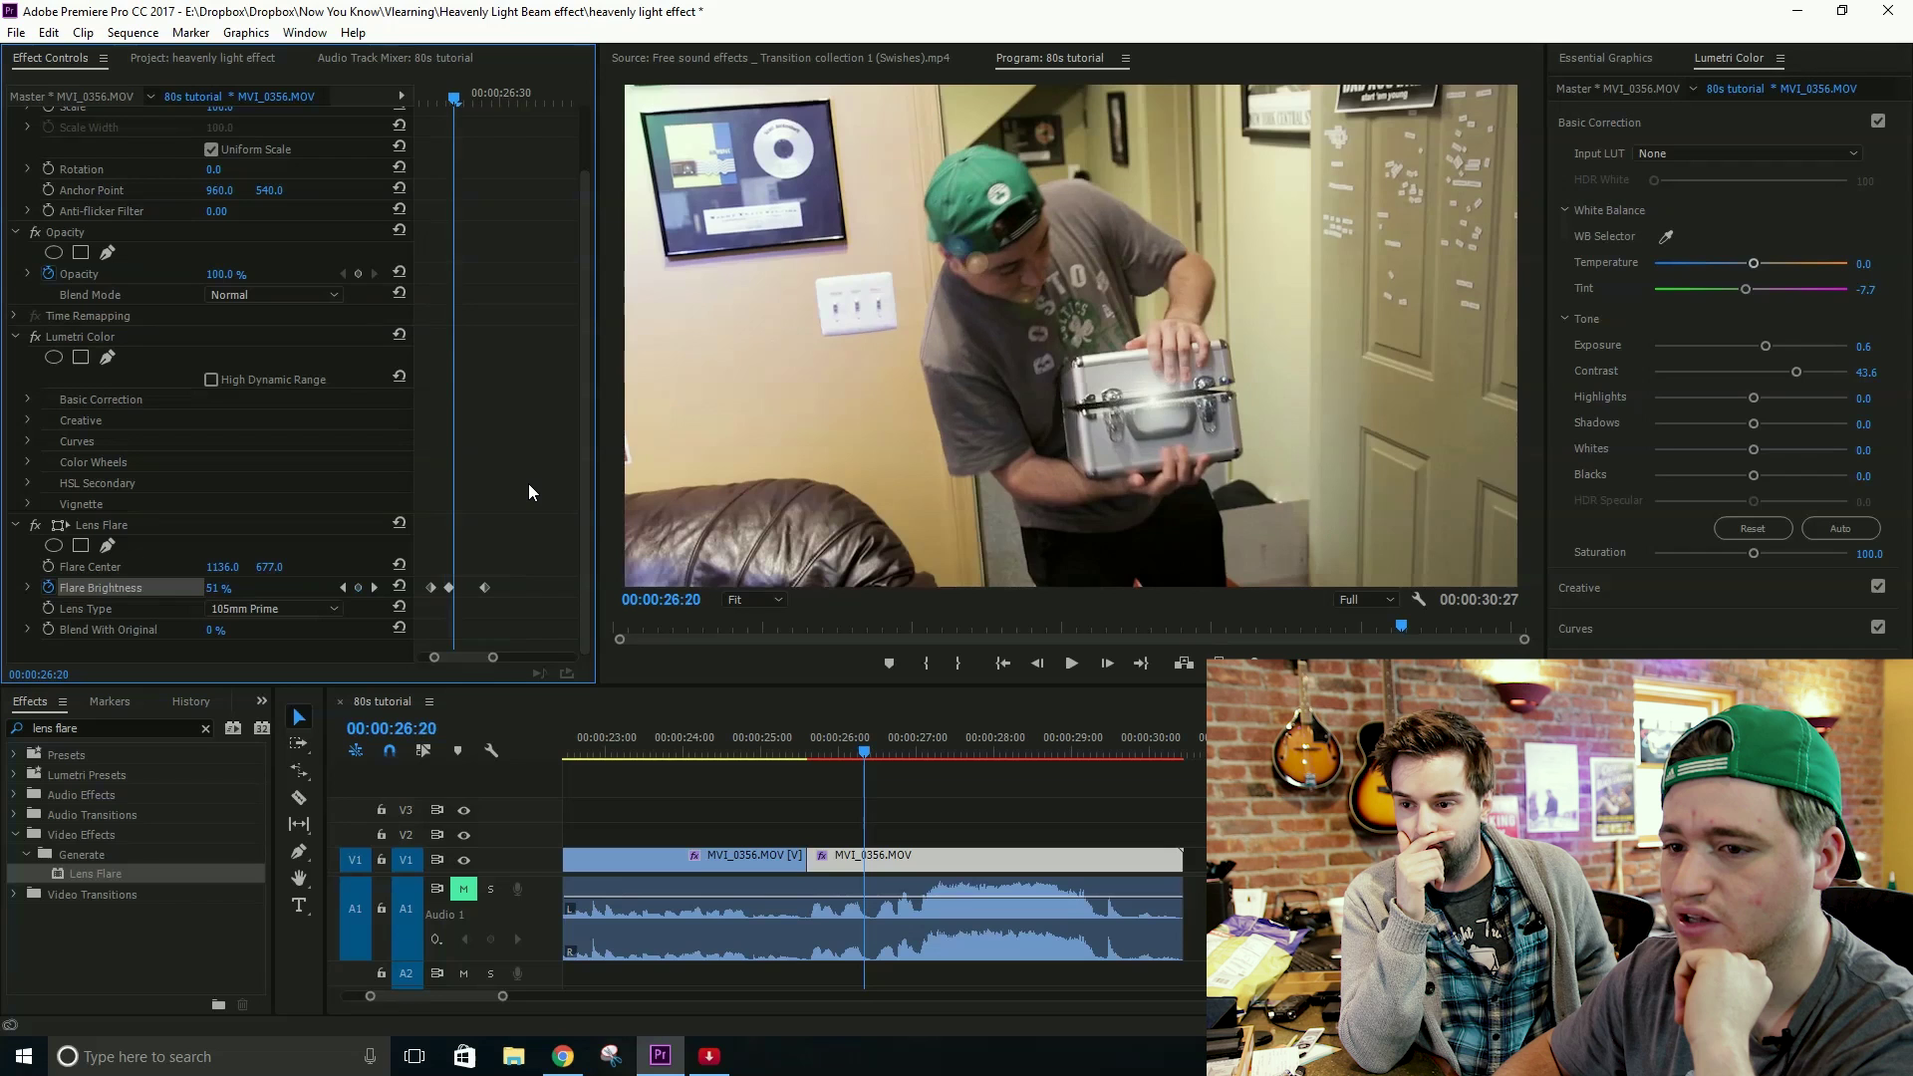
pyautogui.press('Right')
pyautogui.press('Left')
pyautogui.press('Right')
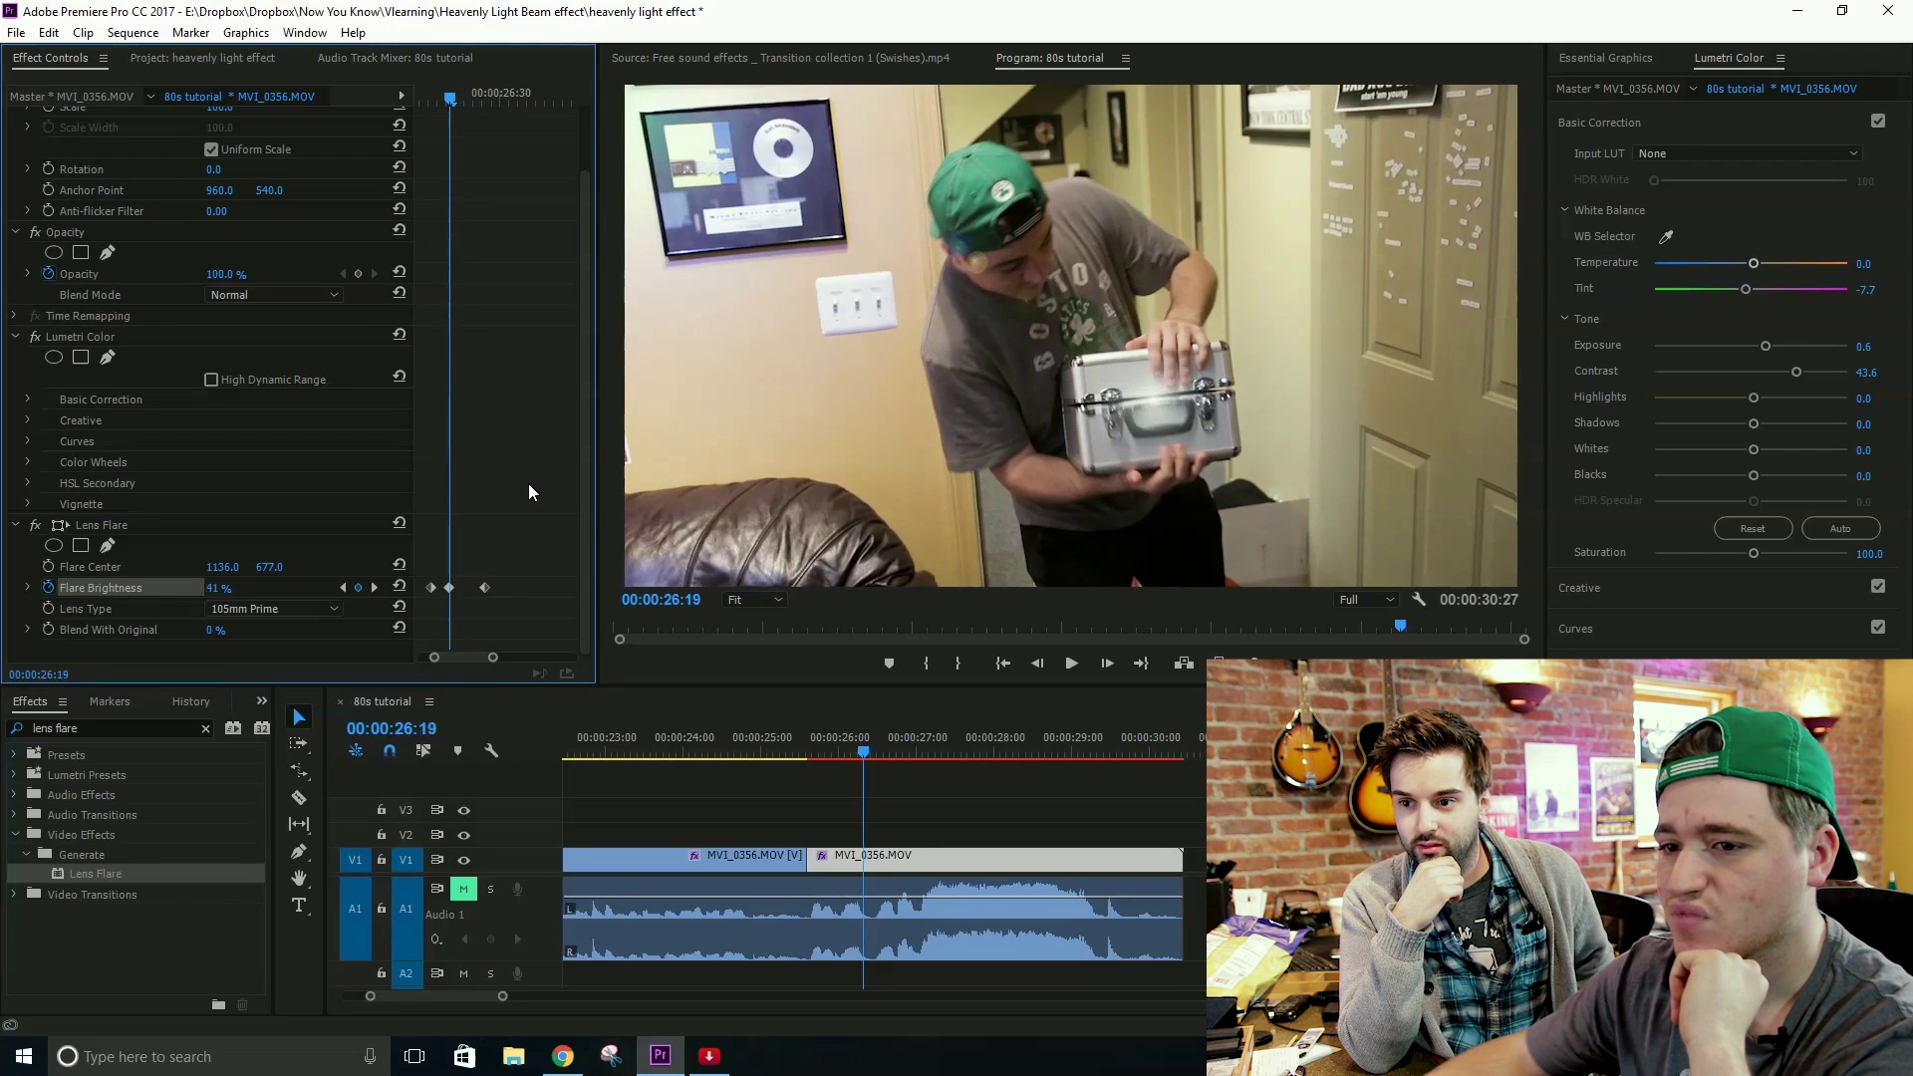
pyautogui.press('Left')
pyautogui.press('Left')
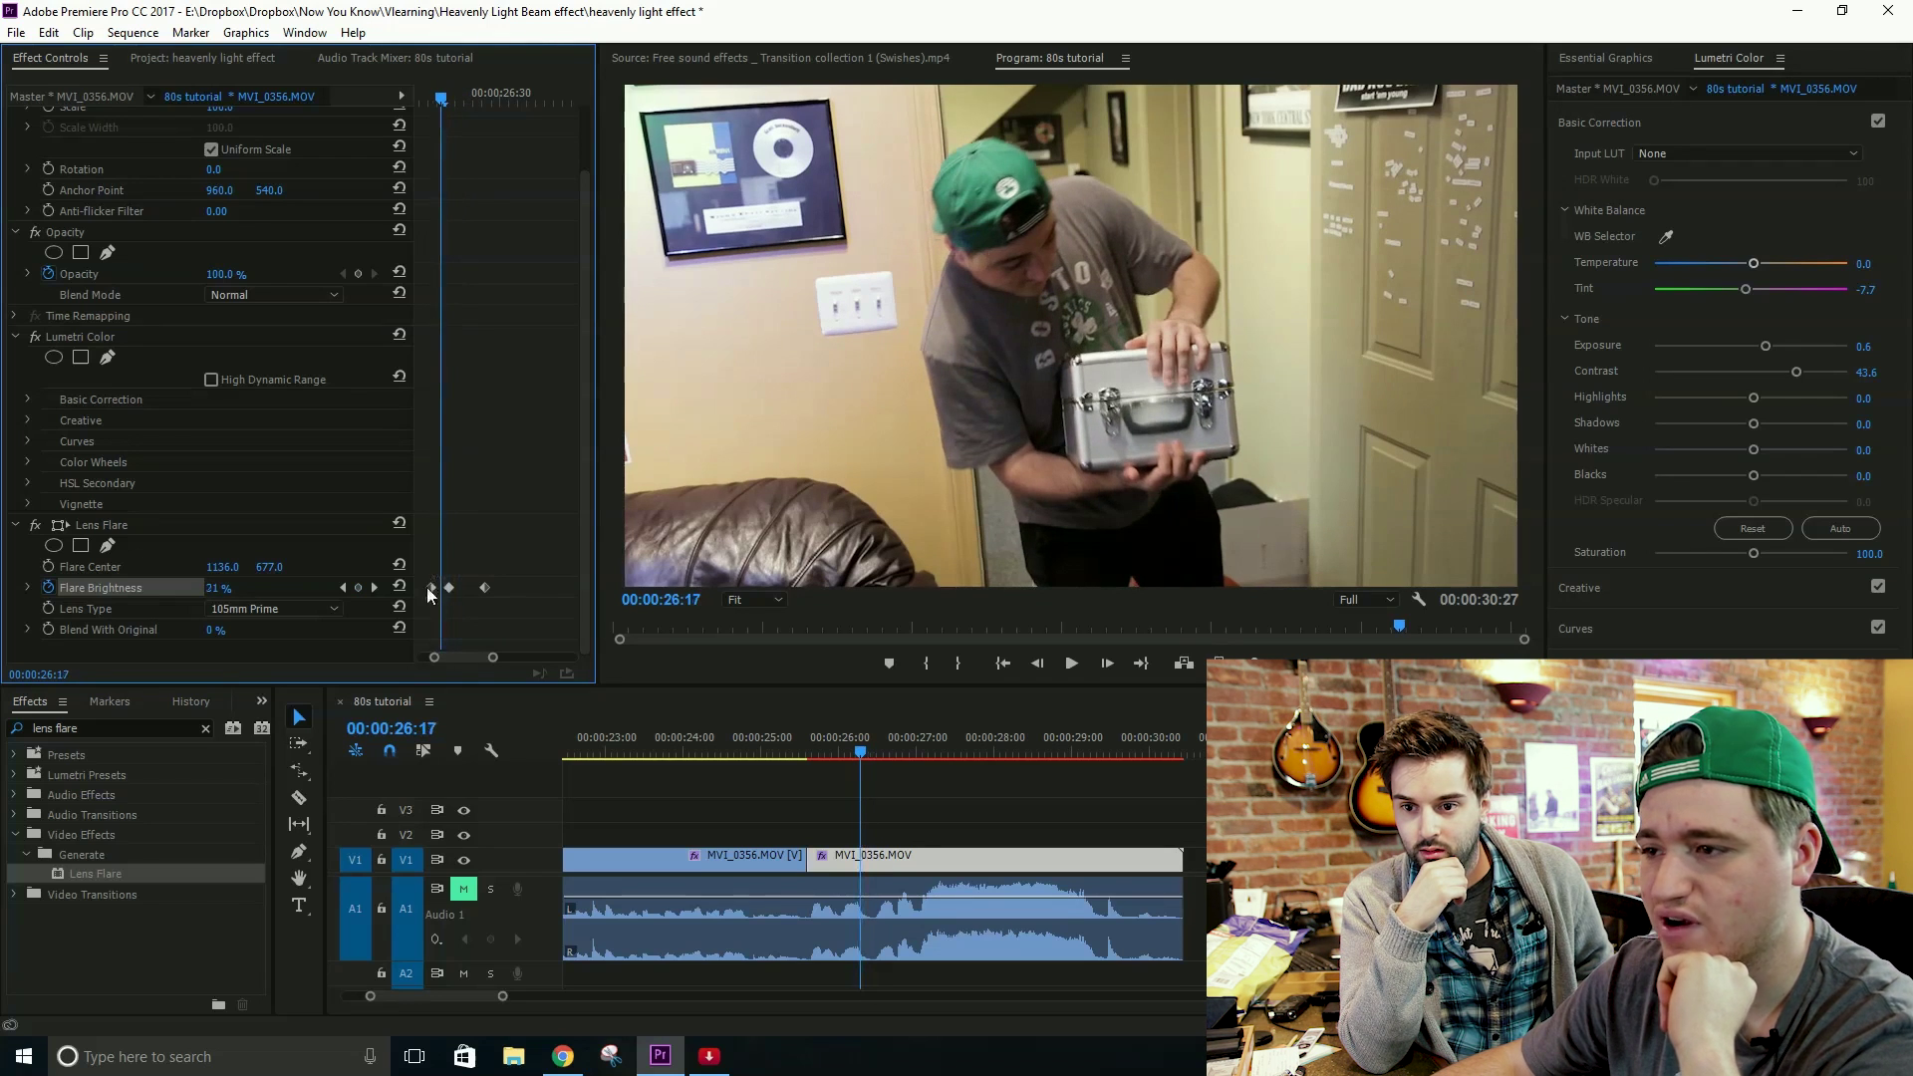
pyautogui.moveTo(429, 589); pyautogui.dragTo(440, 589)
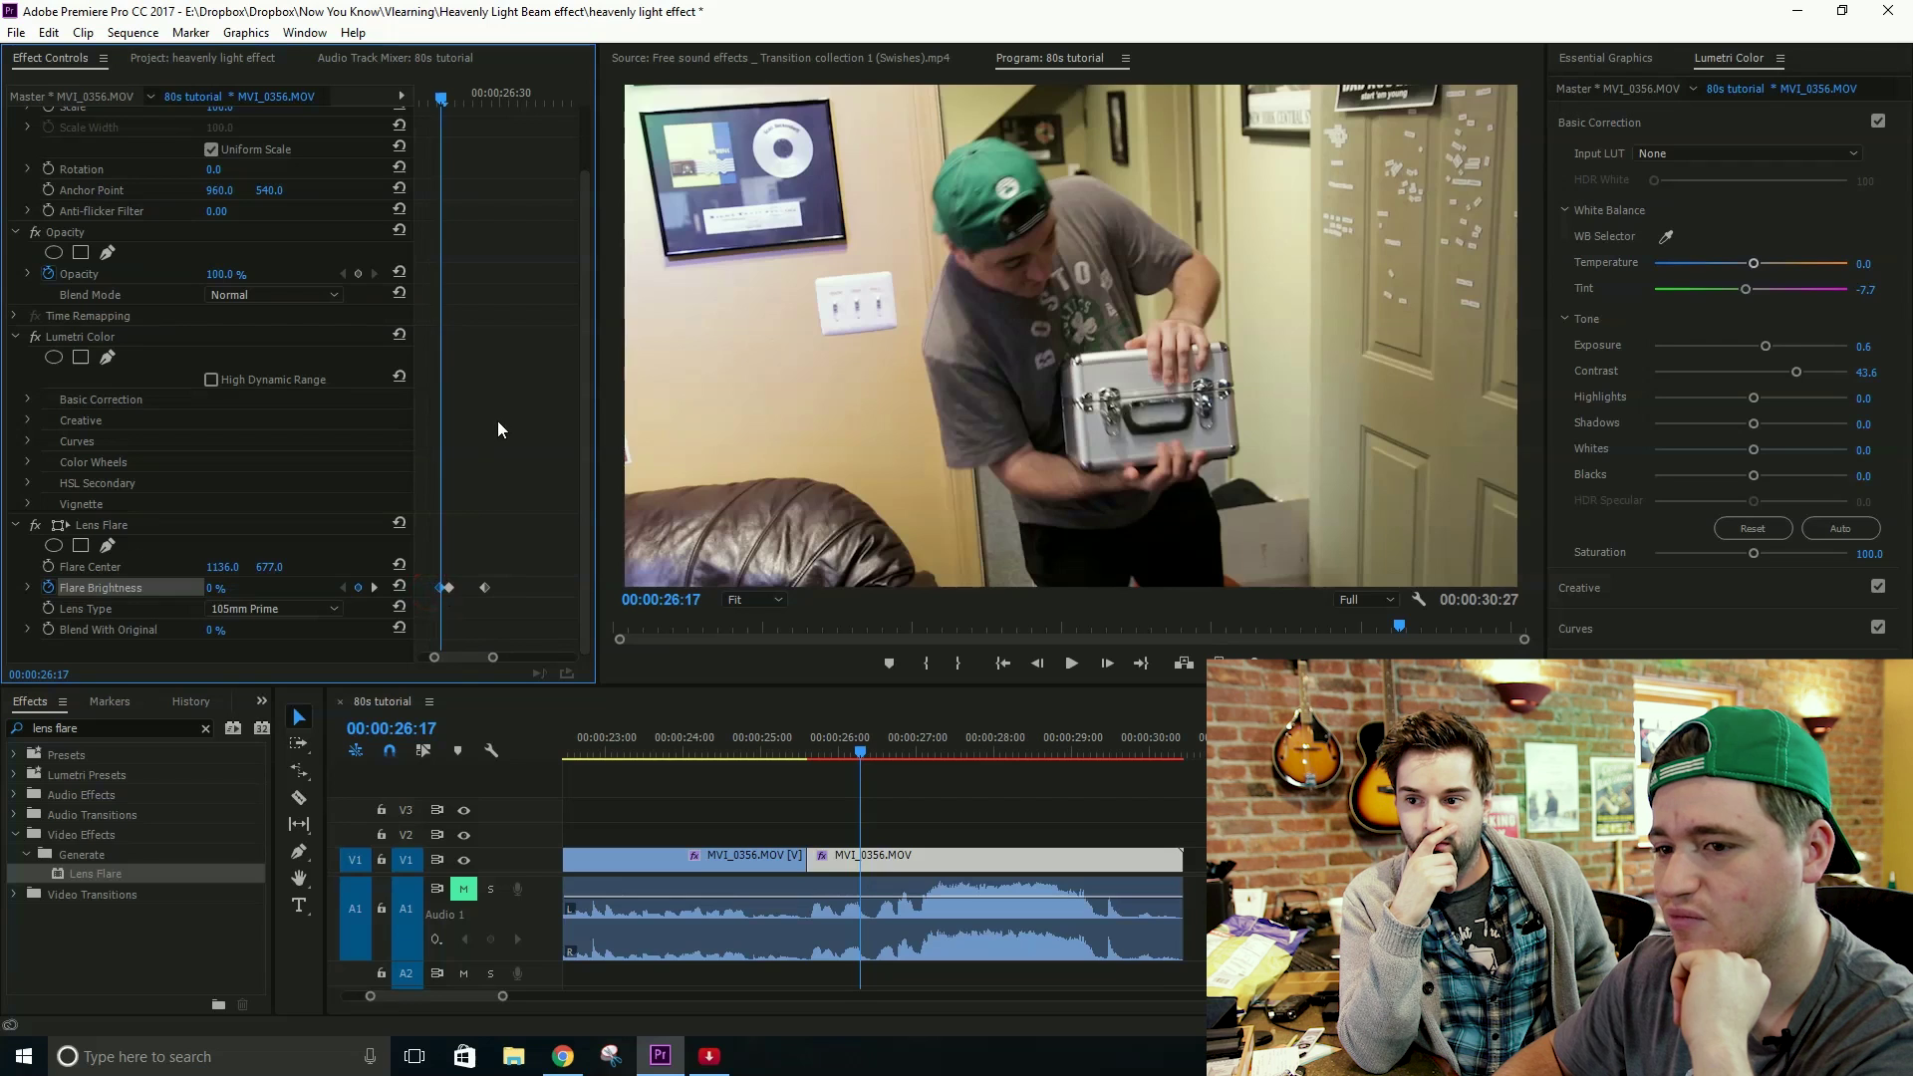
# Step: Step forward frame by frame to preview the flare swelling to 121% as the box opens
pyautogui.press('Right')
pyautogui.press('Right')
pyautogui.press('Right')
pyautogui.press('Right')
pyautogui.press('Right')
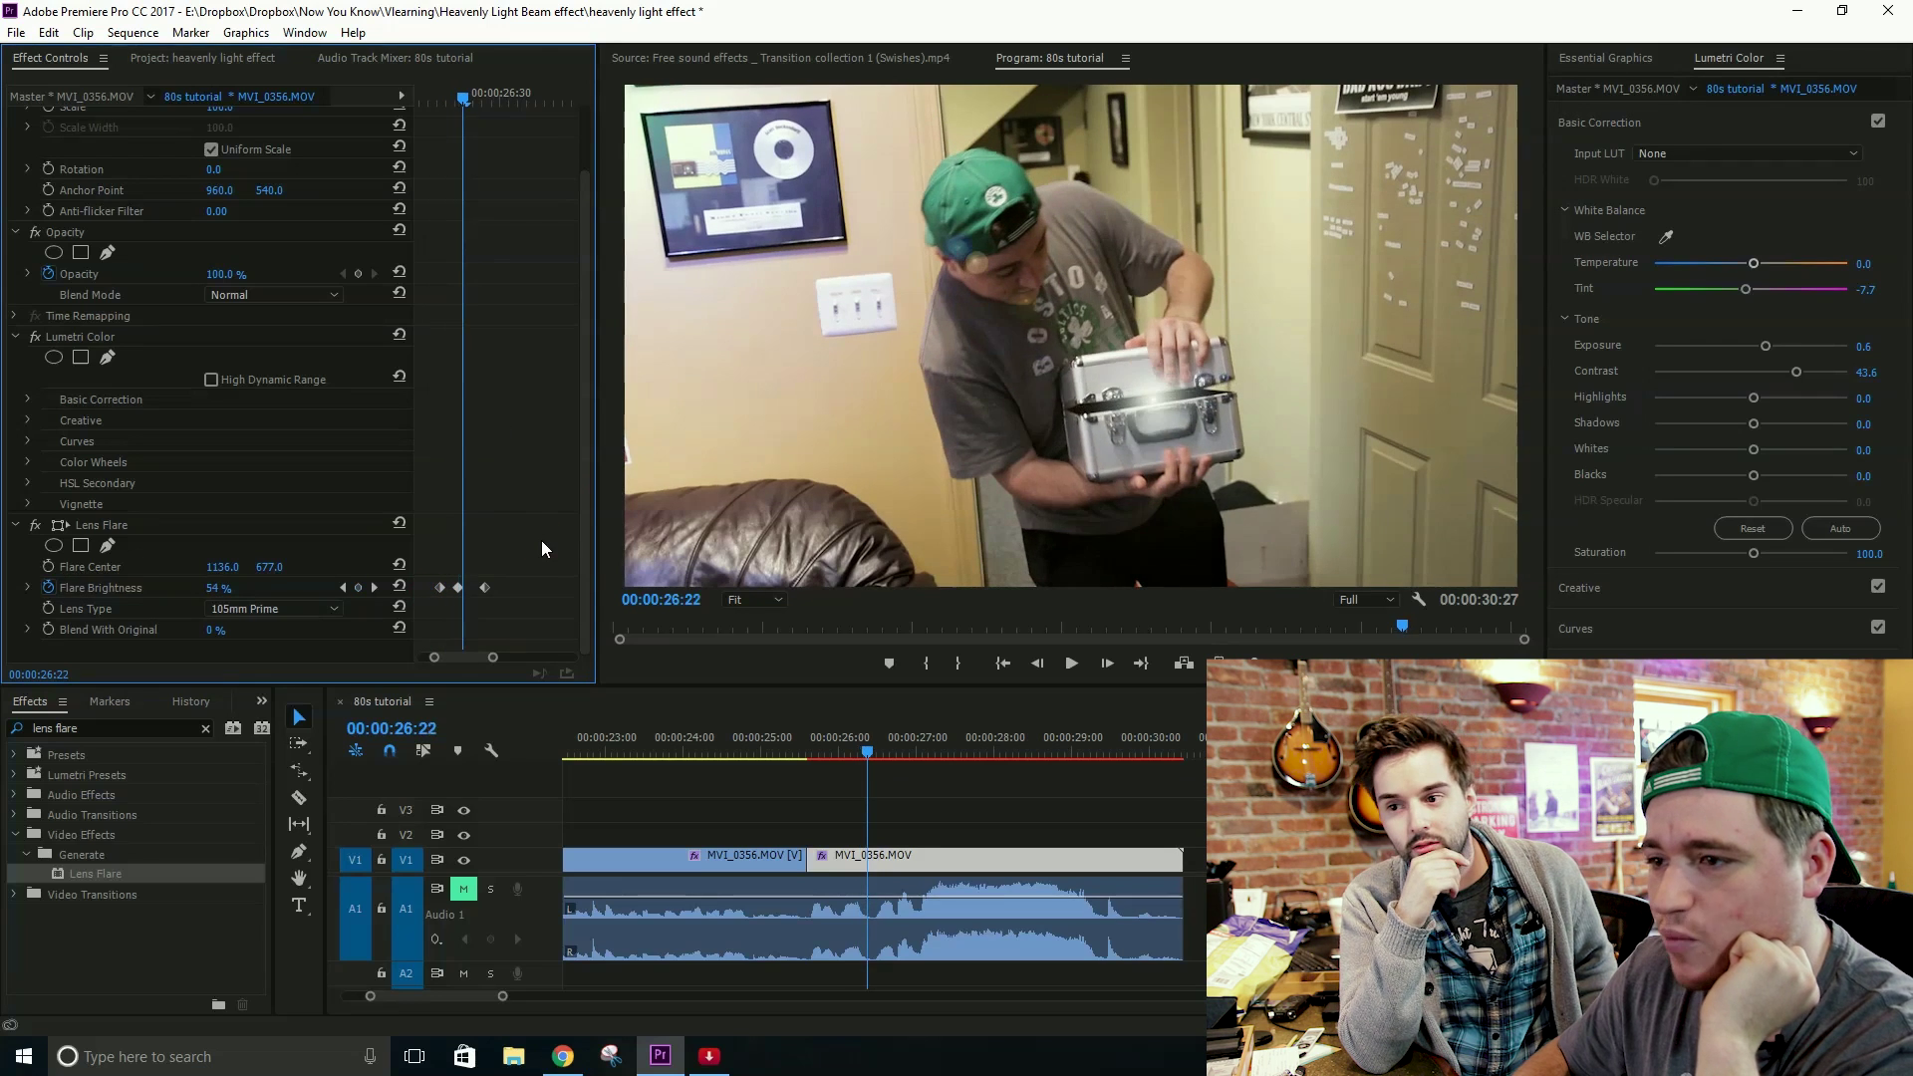
pyautogui.press('Right')
pyautogui.press('Right')
pyautogui.press('Right')
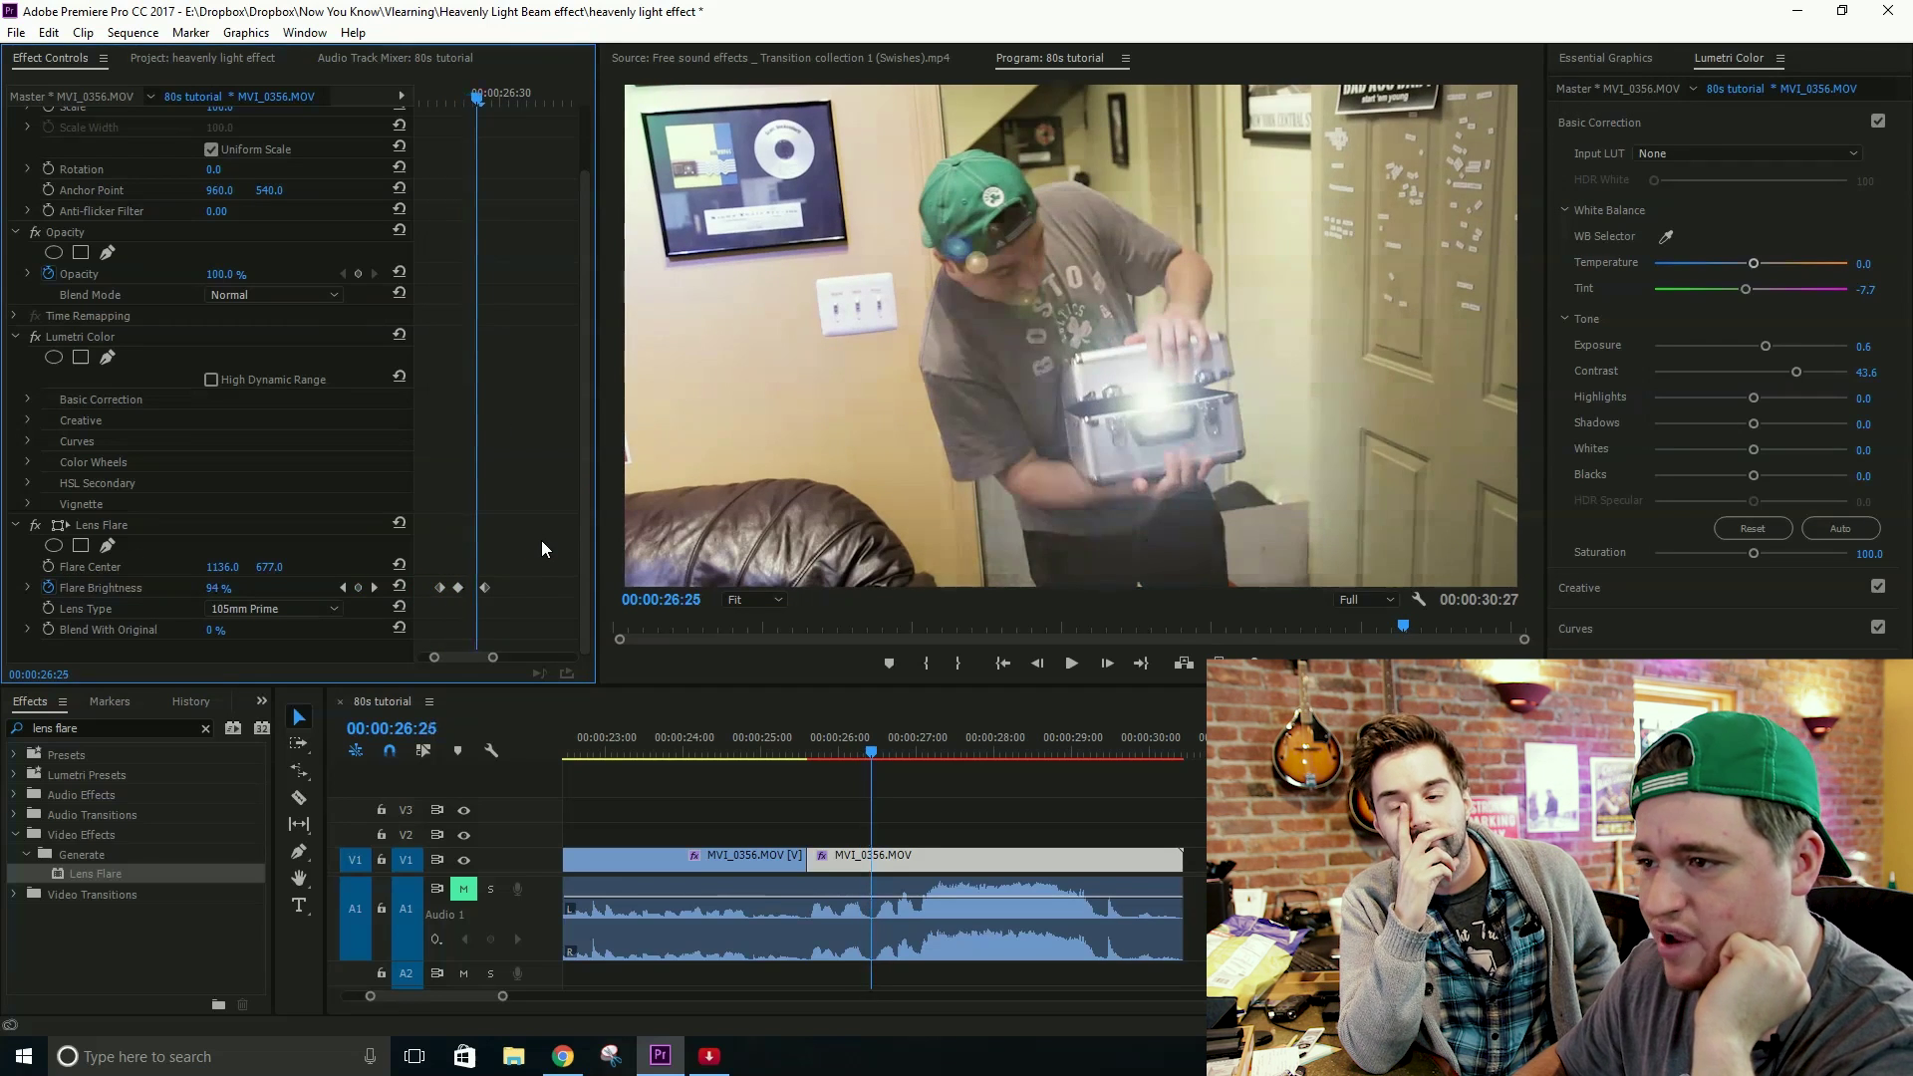
pyautogui.press('Right')
pyautogui.press('Right')
pyautogui.press('Right')
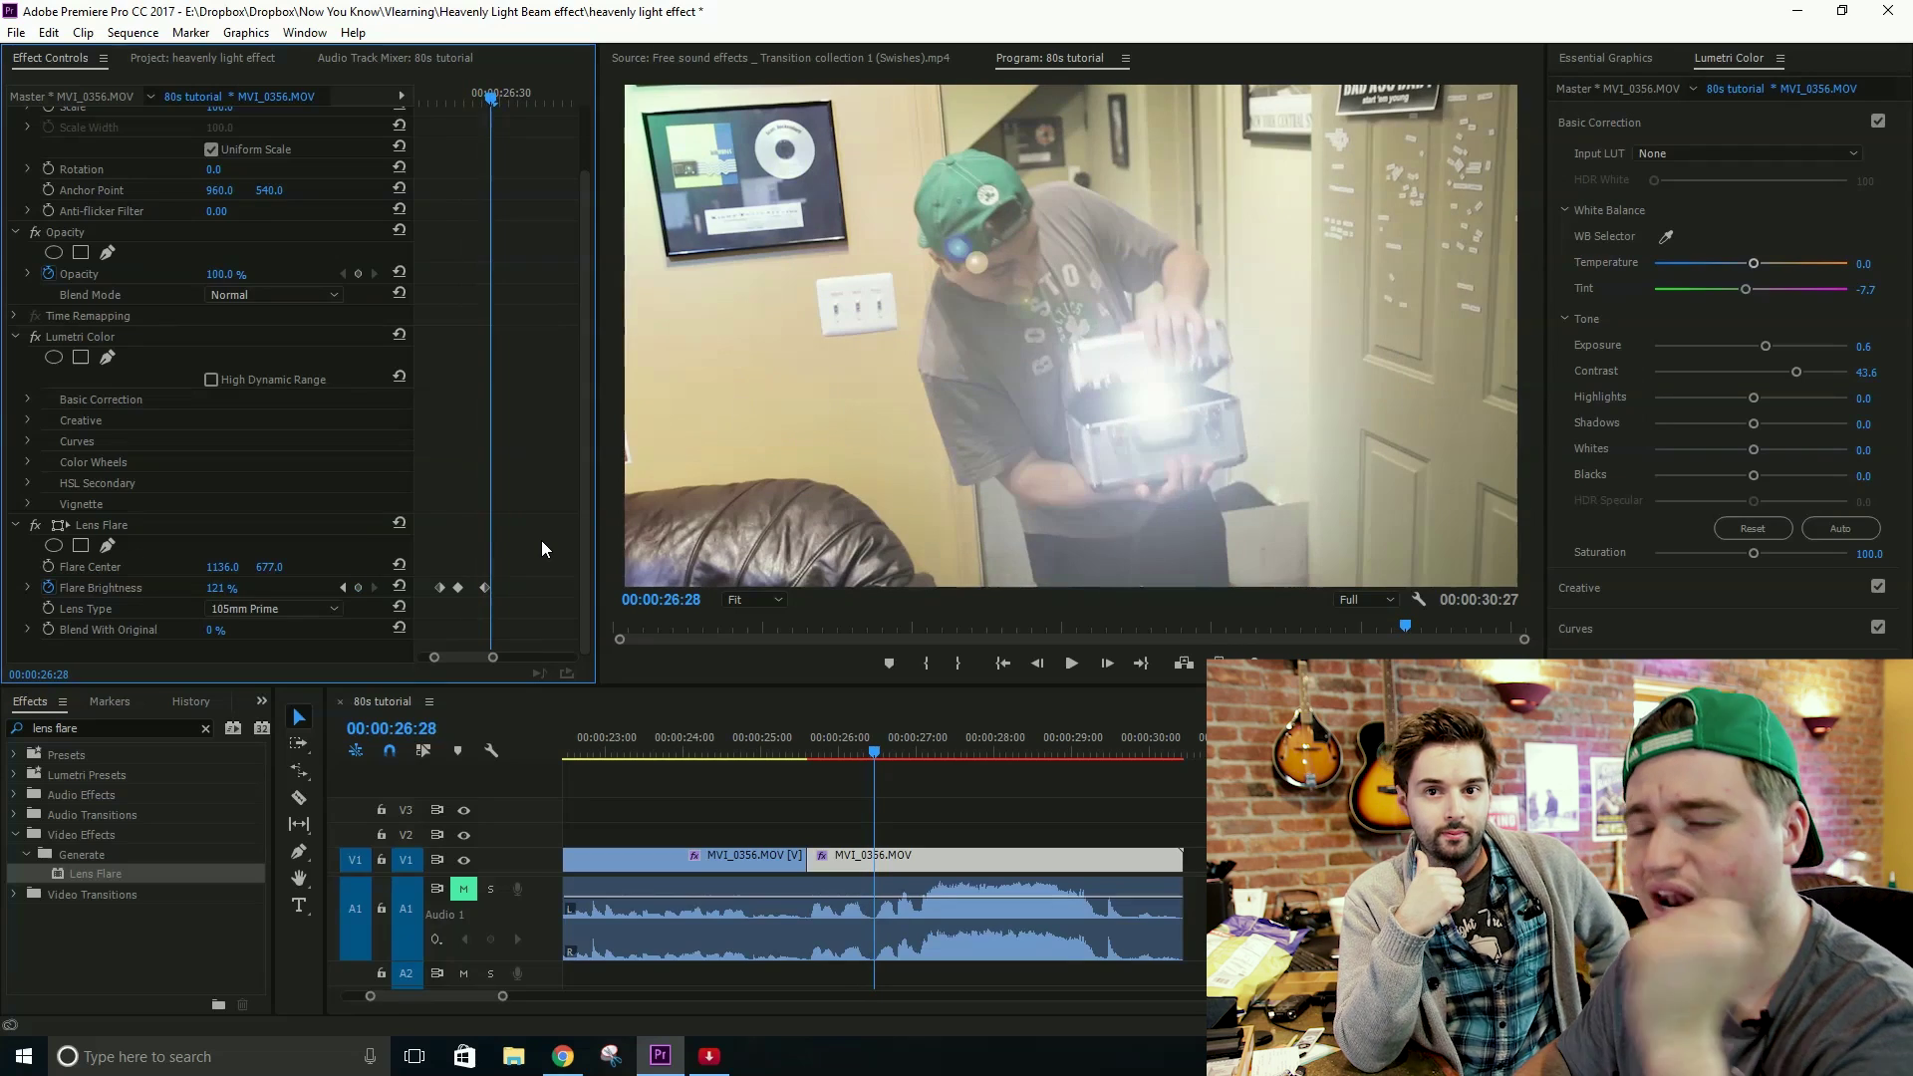
pyautogui.press('Right')
pyautogui.press('Right')
pyautogui.press('Right')
pyautogui.press('Right')
pyautogui.press('Right')
pyautogui.press('Right')
pyautogui.press('Right')
pyautogui.press('Right')
pyautogui.press('Right')
pyautogui.press('Right')
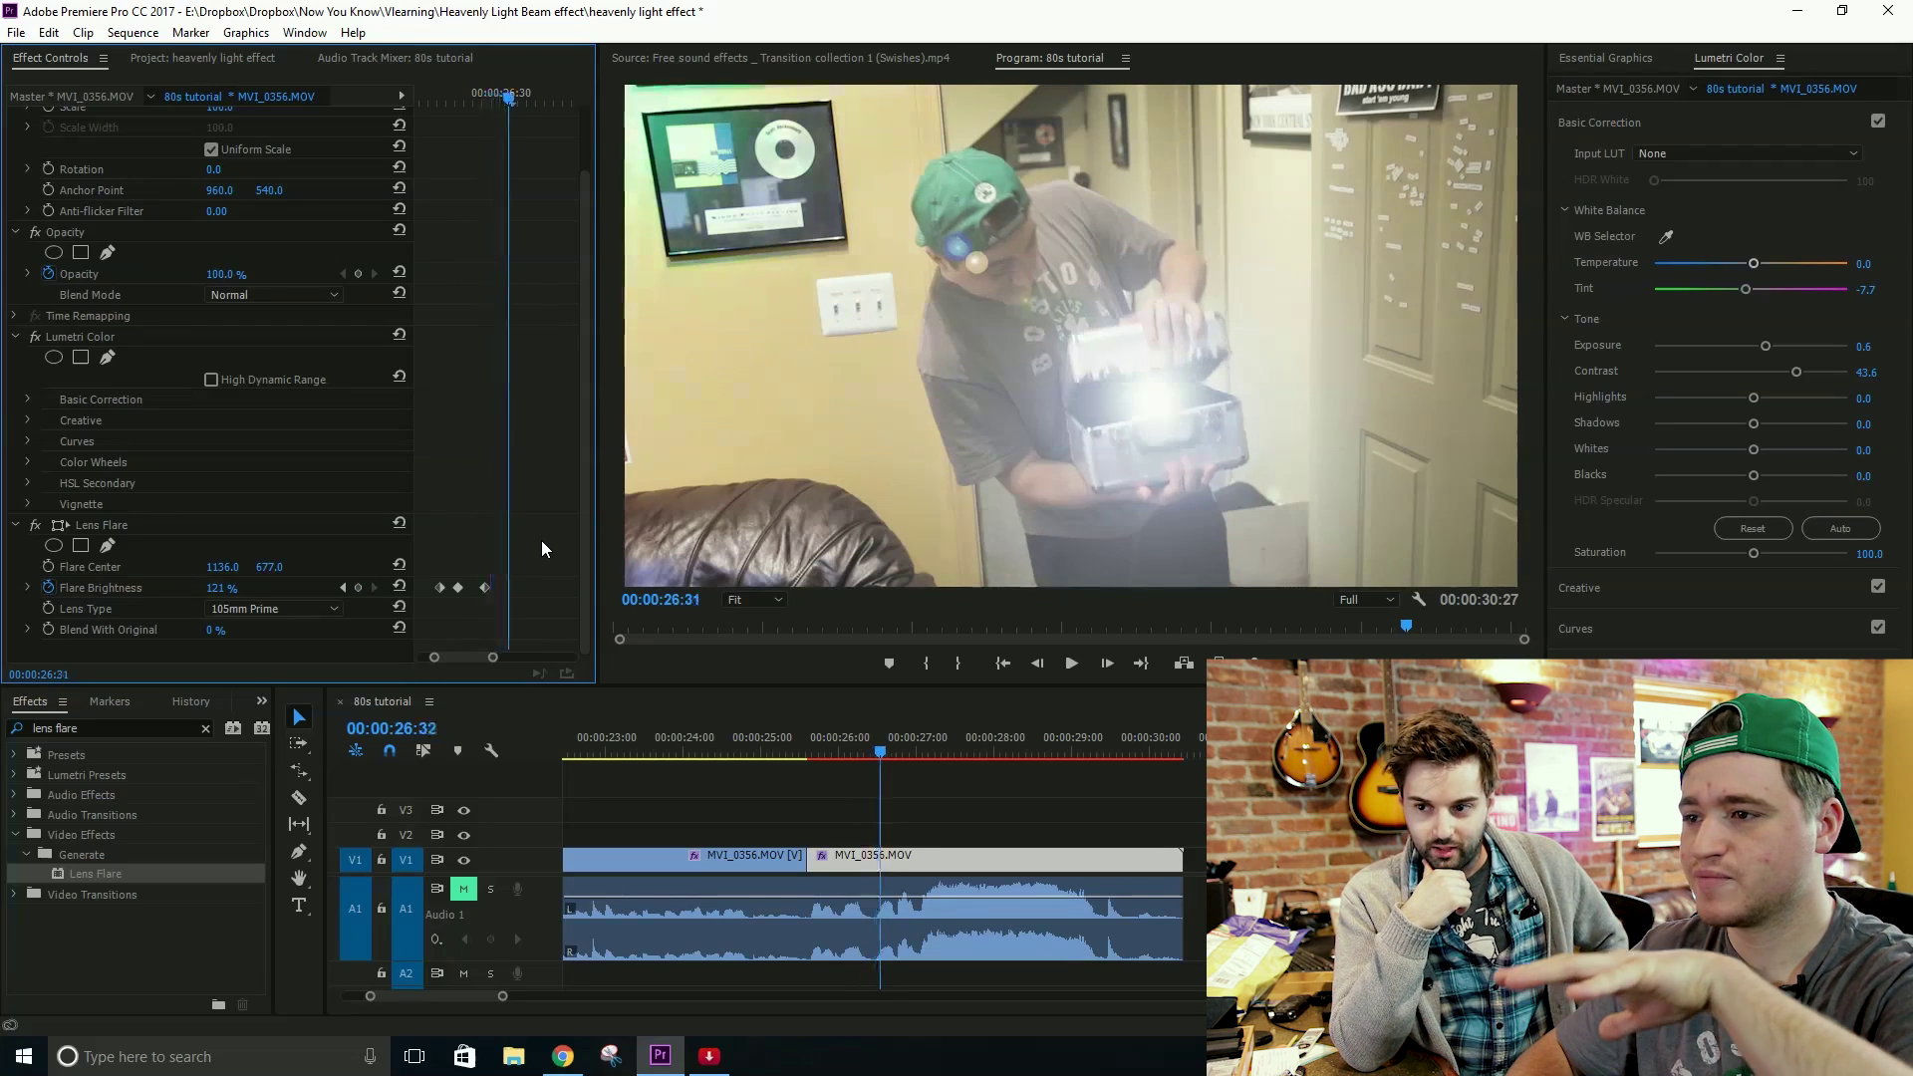
pyautogui.press('Right')
pyautogui.press('Right')
pyautogui.press('Right')
pyautogui.press('Right')
pyautogui.press('Right')
pyautogui.press('Right')
pyautogui.press('Right')
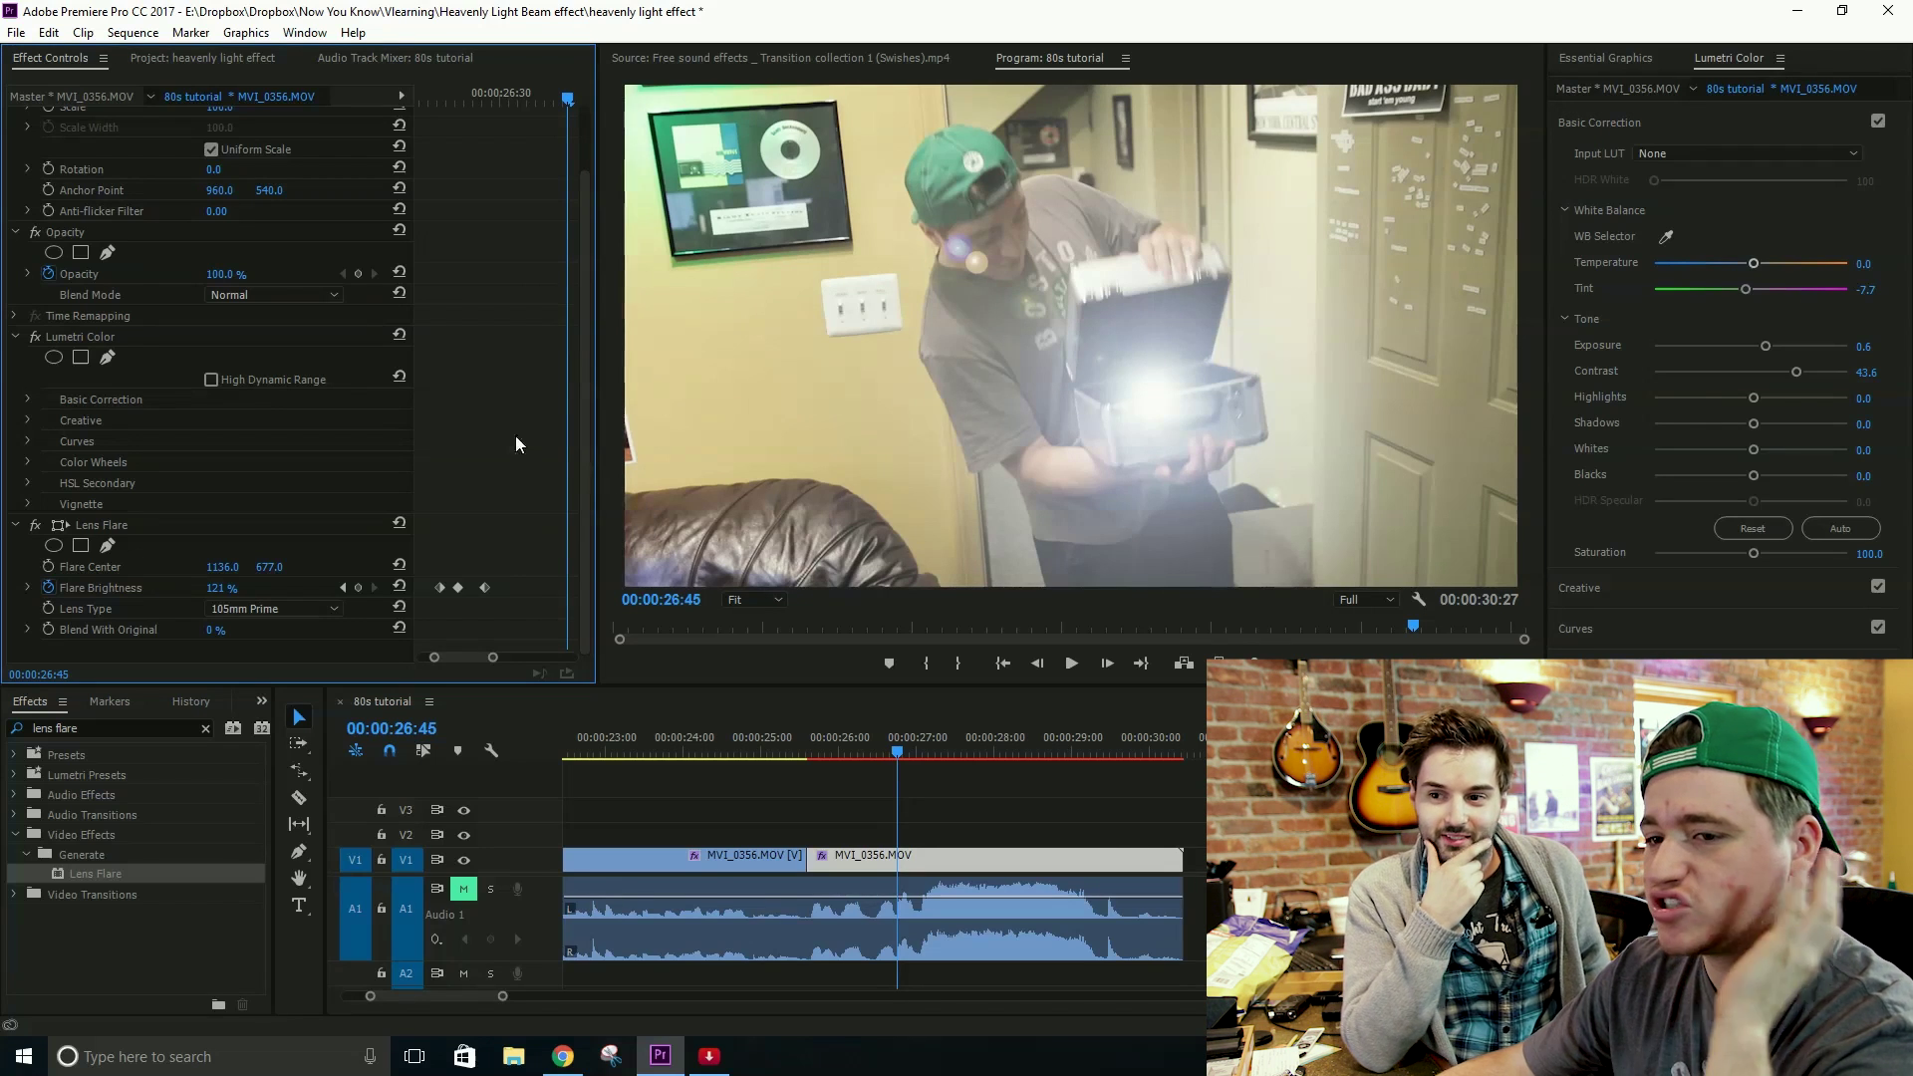
# Step: Save, then raise Flare Brightness past 250% at 00:00:26:43
pyautogui.hotkey('ctrl', 's')
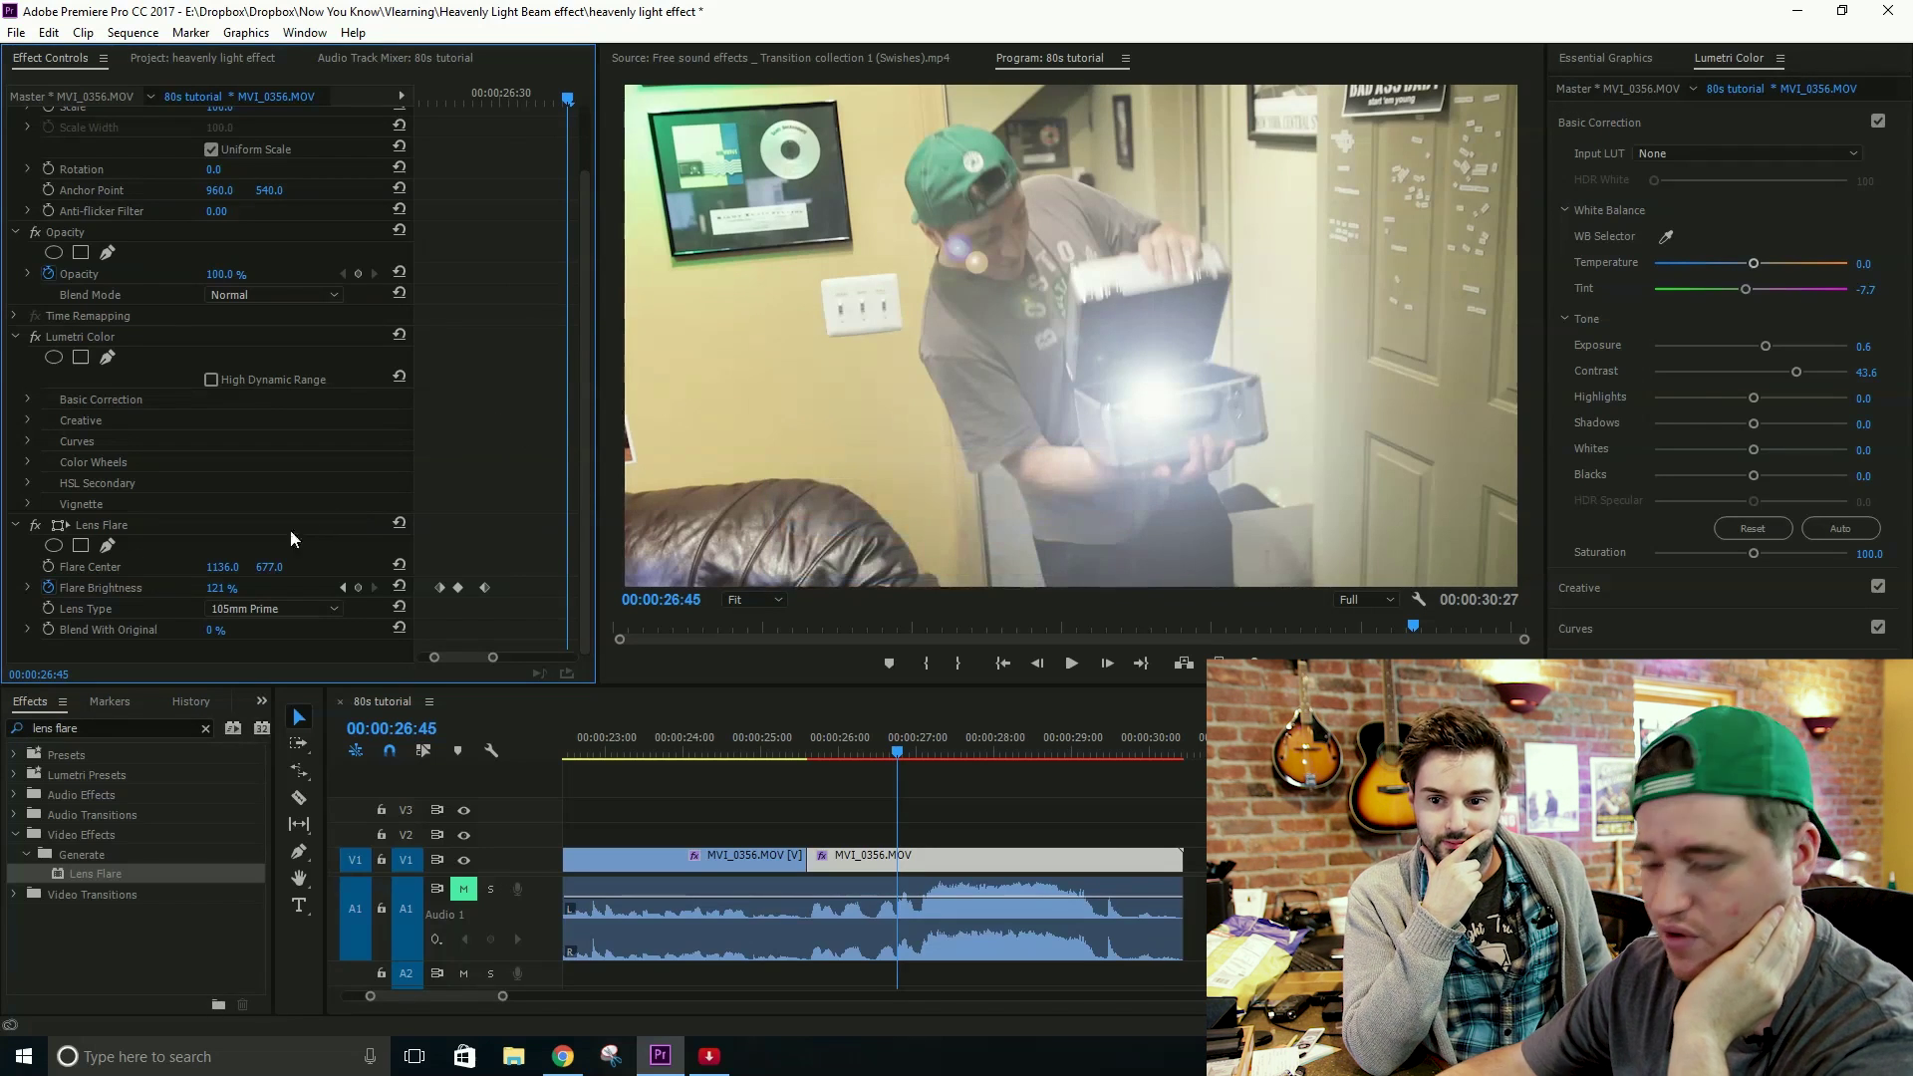
pyautogui.press('Left')
pyautogui.press('Left')
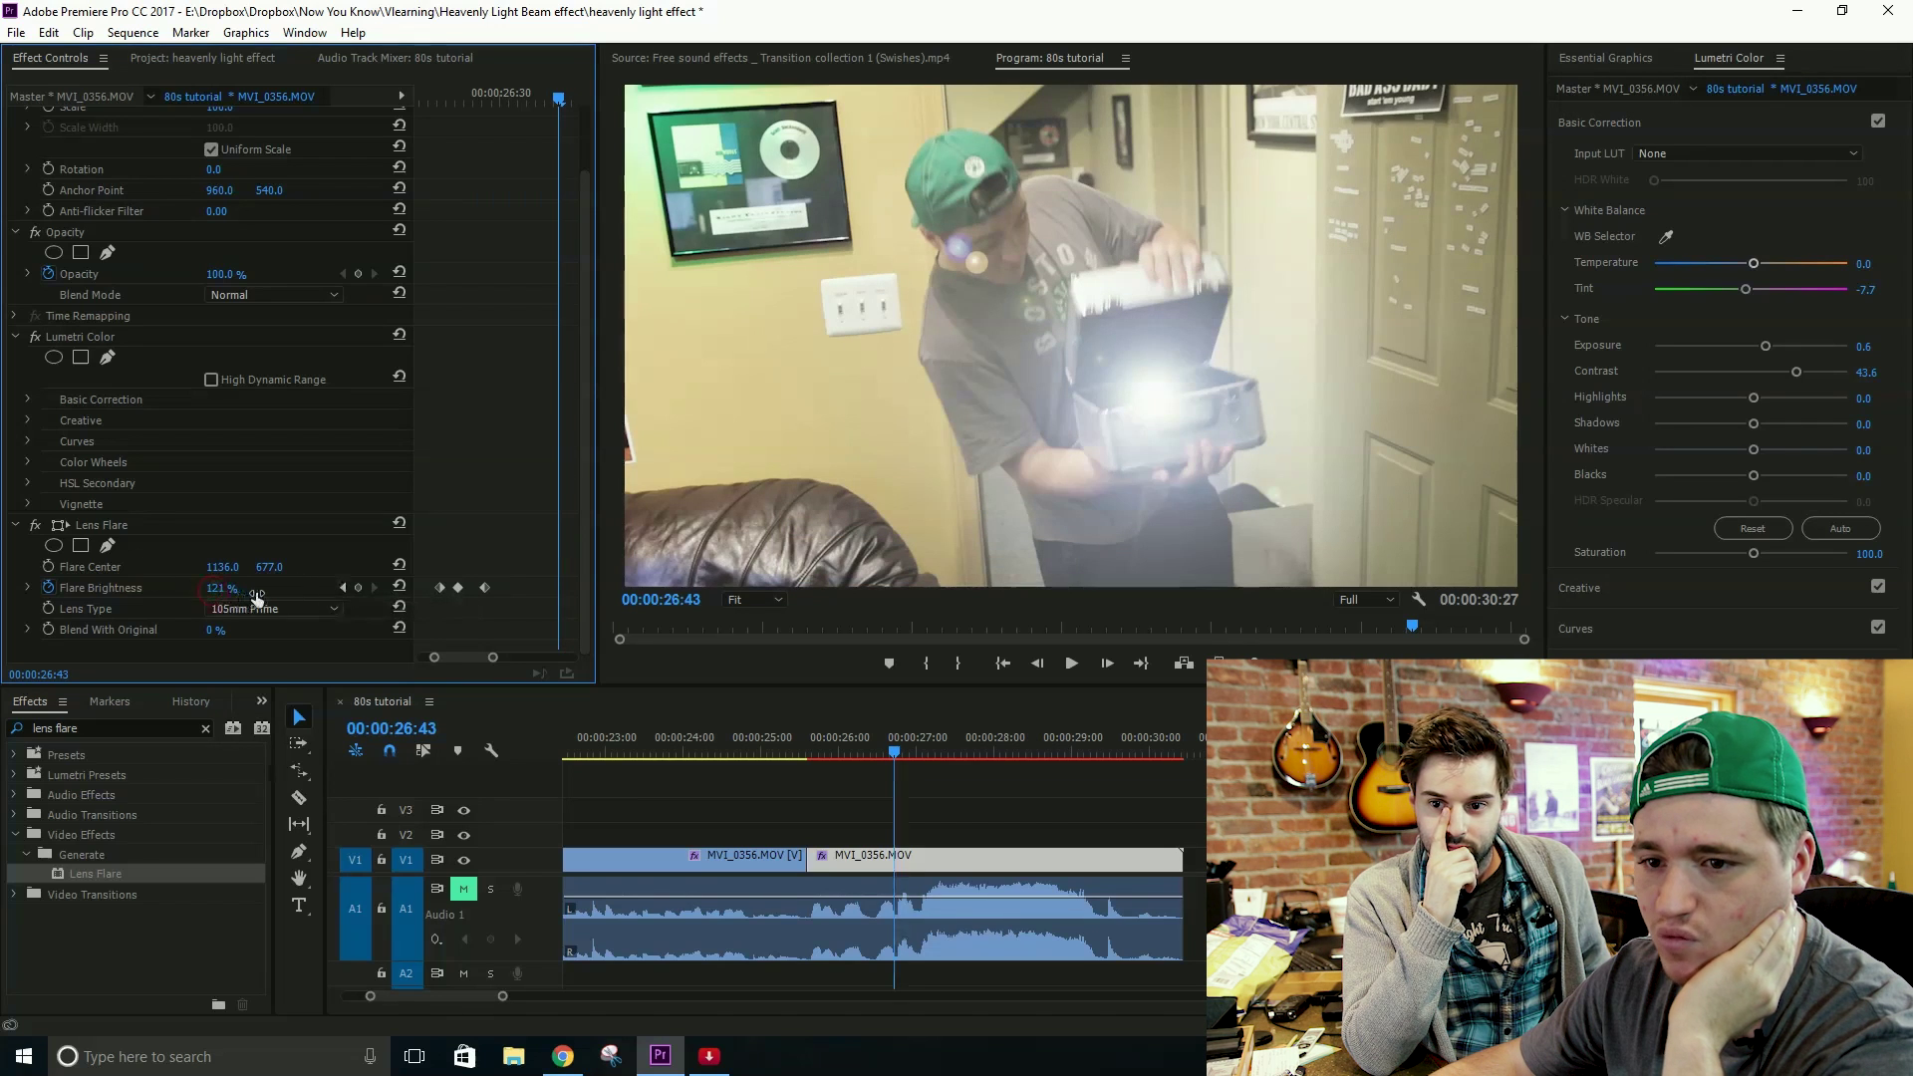
pyautogui.moveTo(279, 597)
pyautogui.mouseDown()
pyautogui.moveTo(391, 590)
pyautogui.moveTo(266, 564)
pyautogui.mouseUp()
pyautogui.click(455, 515)
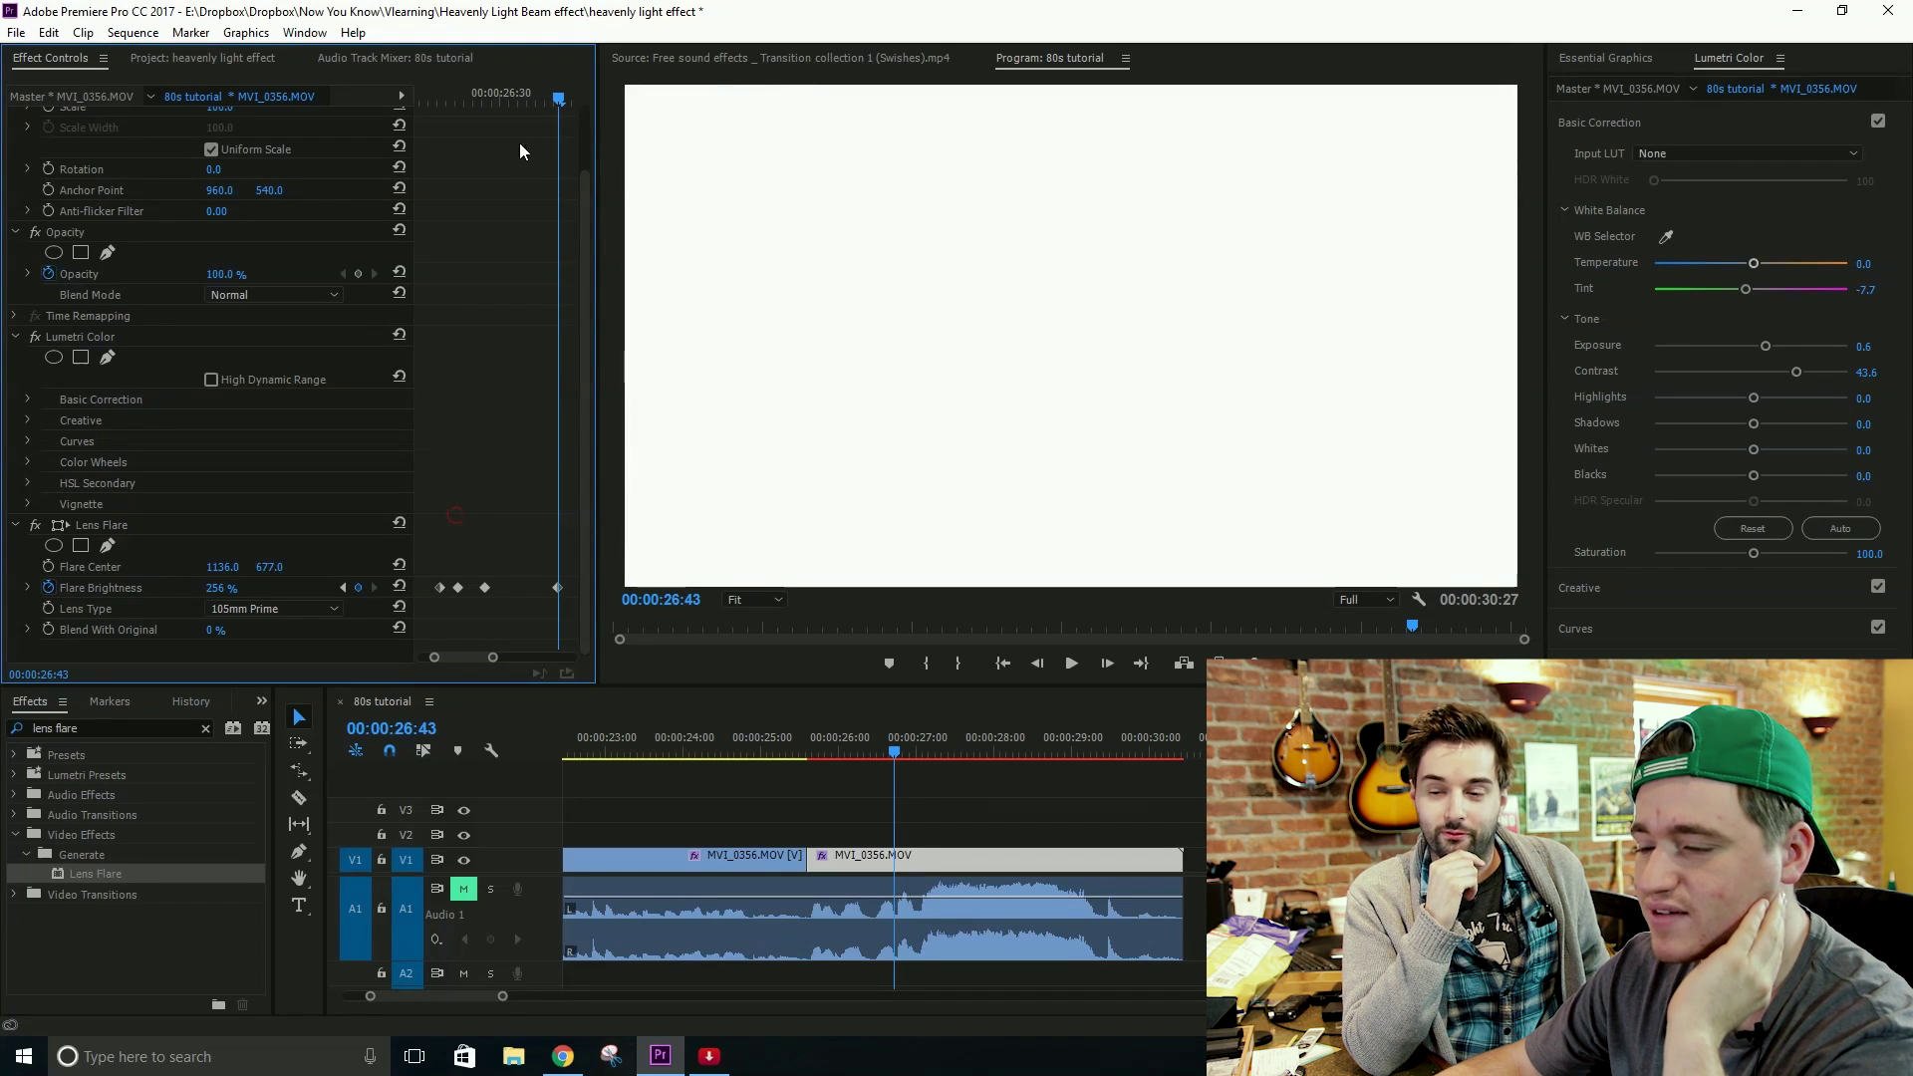
pyautogui.moveTo(553, 94); pyautogui.dragTo(482, 108)
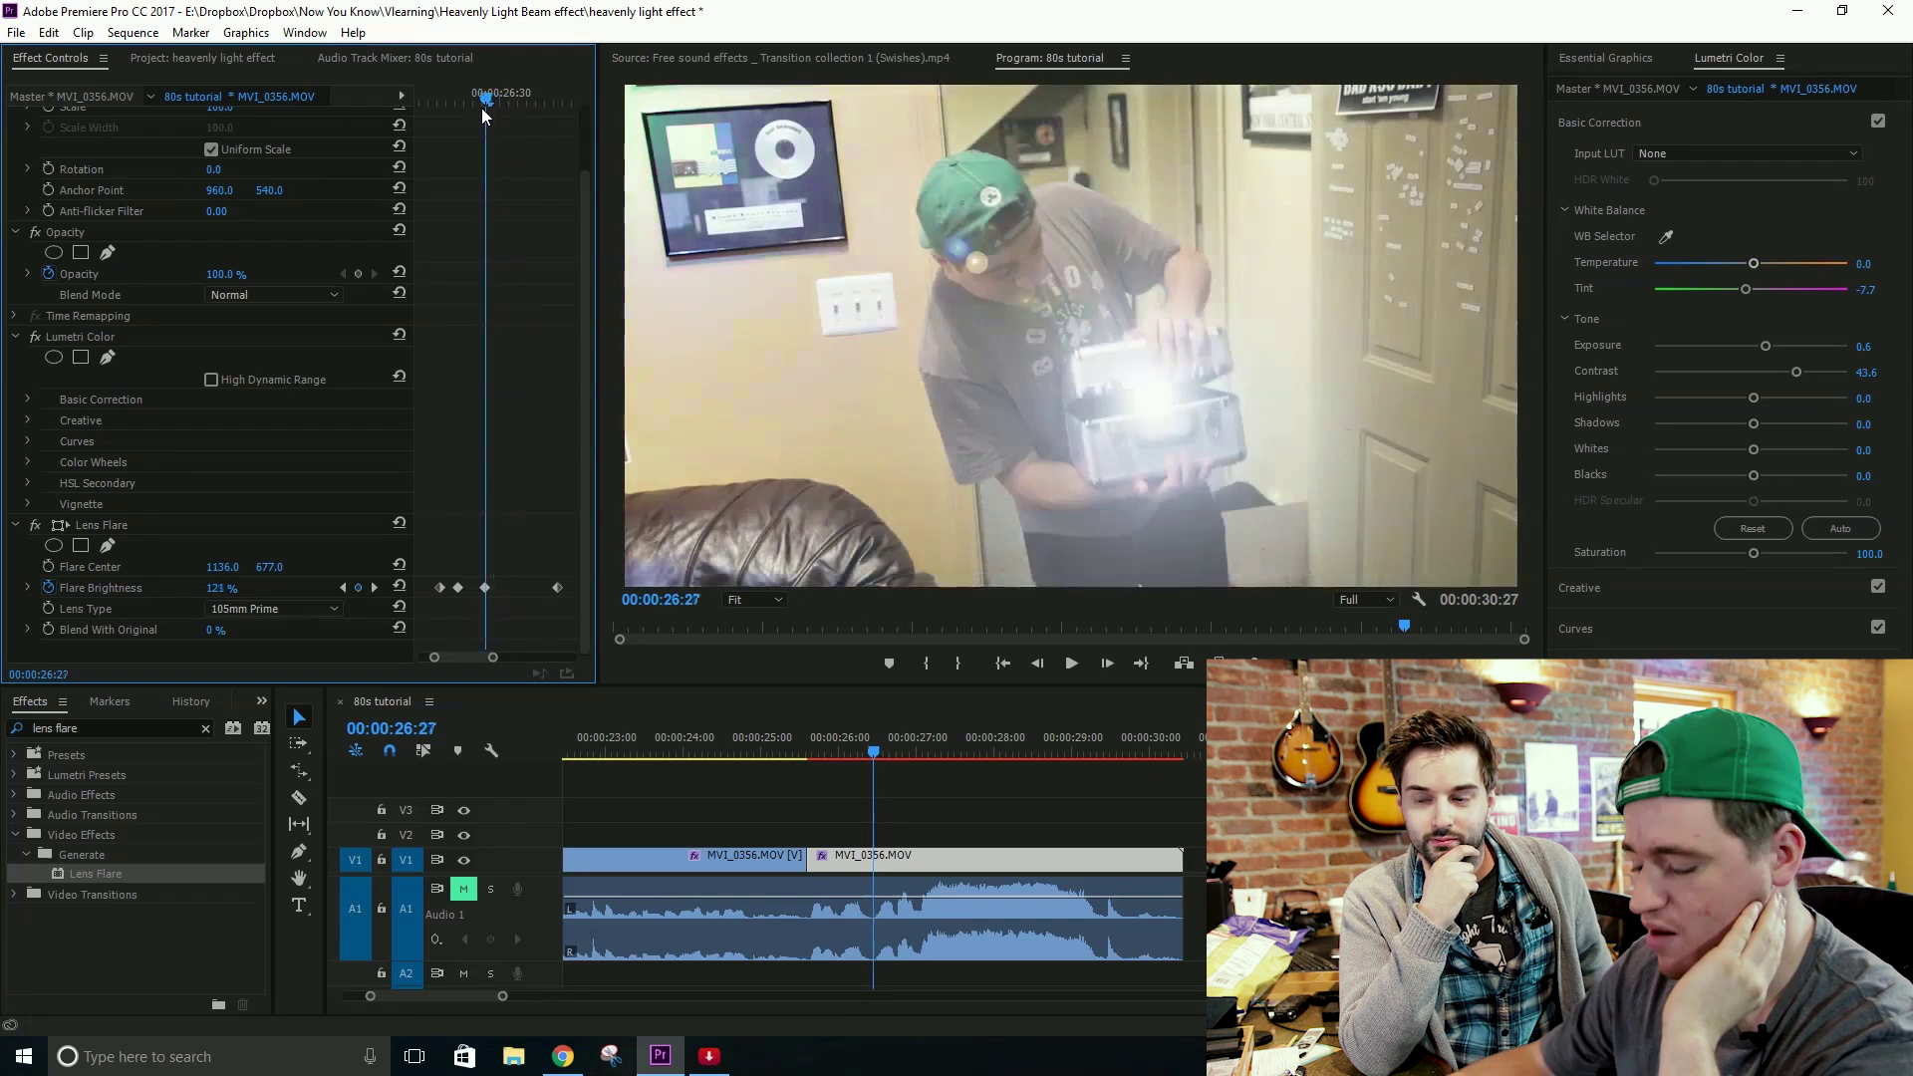
# Step: Add a 155% brightness keyframe at 00:00:26:33 and check the build to the white-out
pyautogui.press('Right')
pyautogui.press('Right')
pyautogui.press('Right')
pyautogui.press('Right')
pyautogui.press('Right')
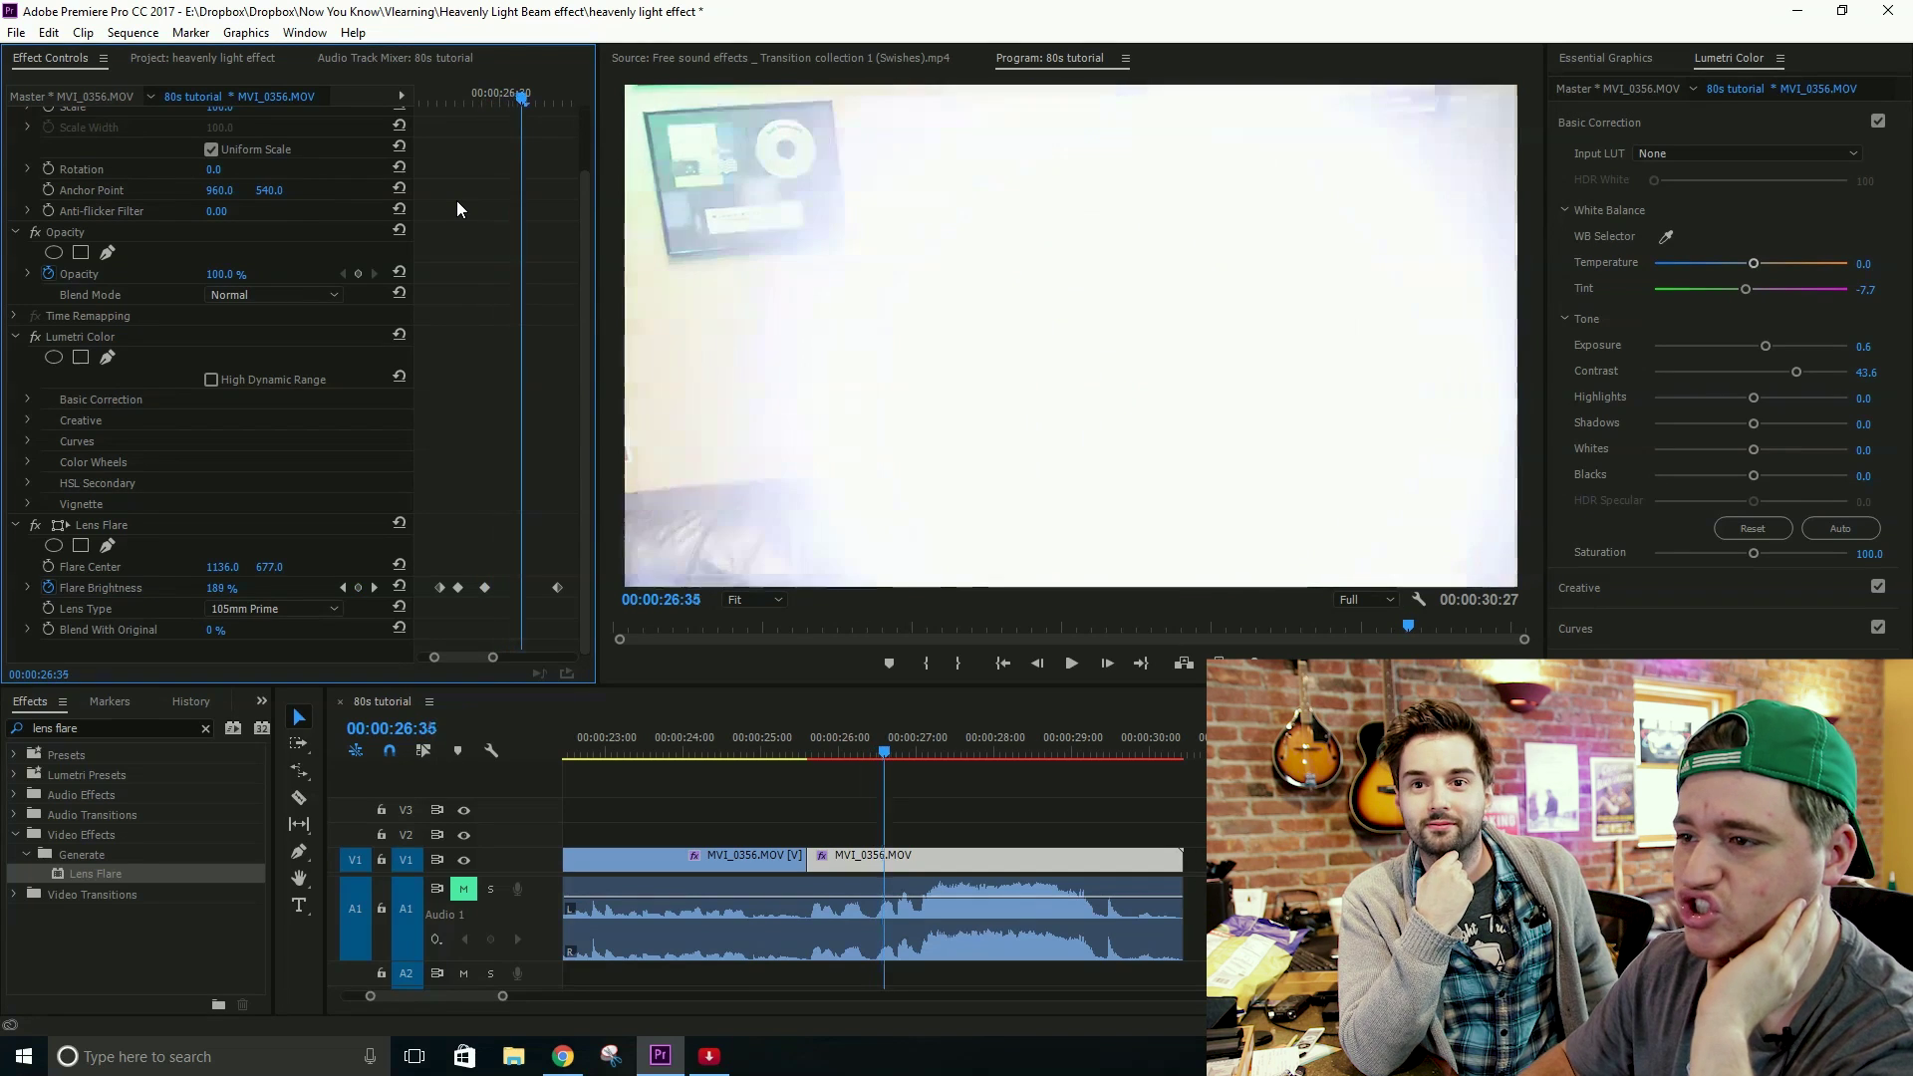
pyautogui.press('Left')
pyautogui.press('Left')
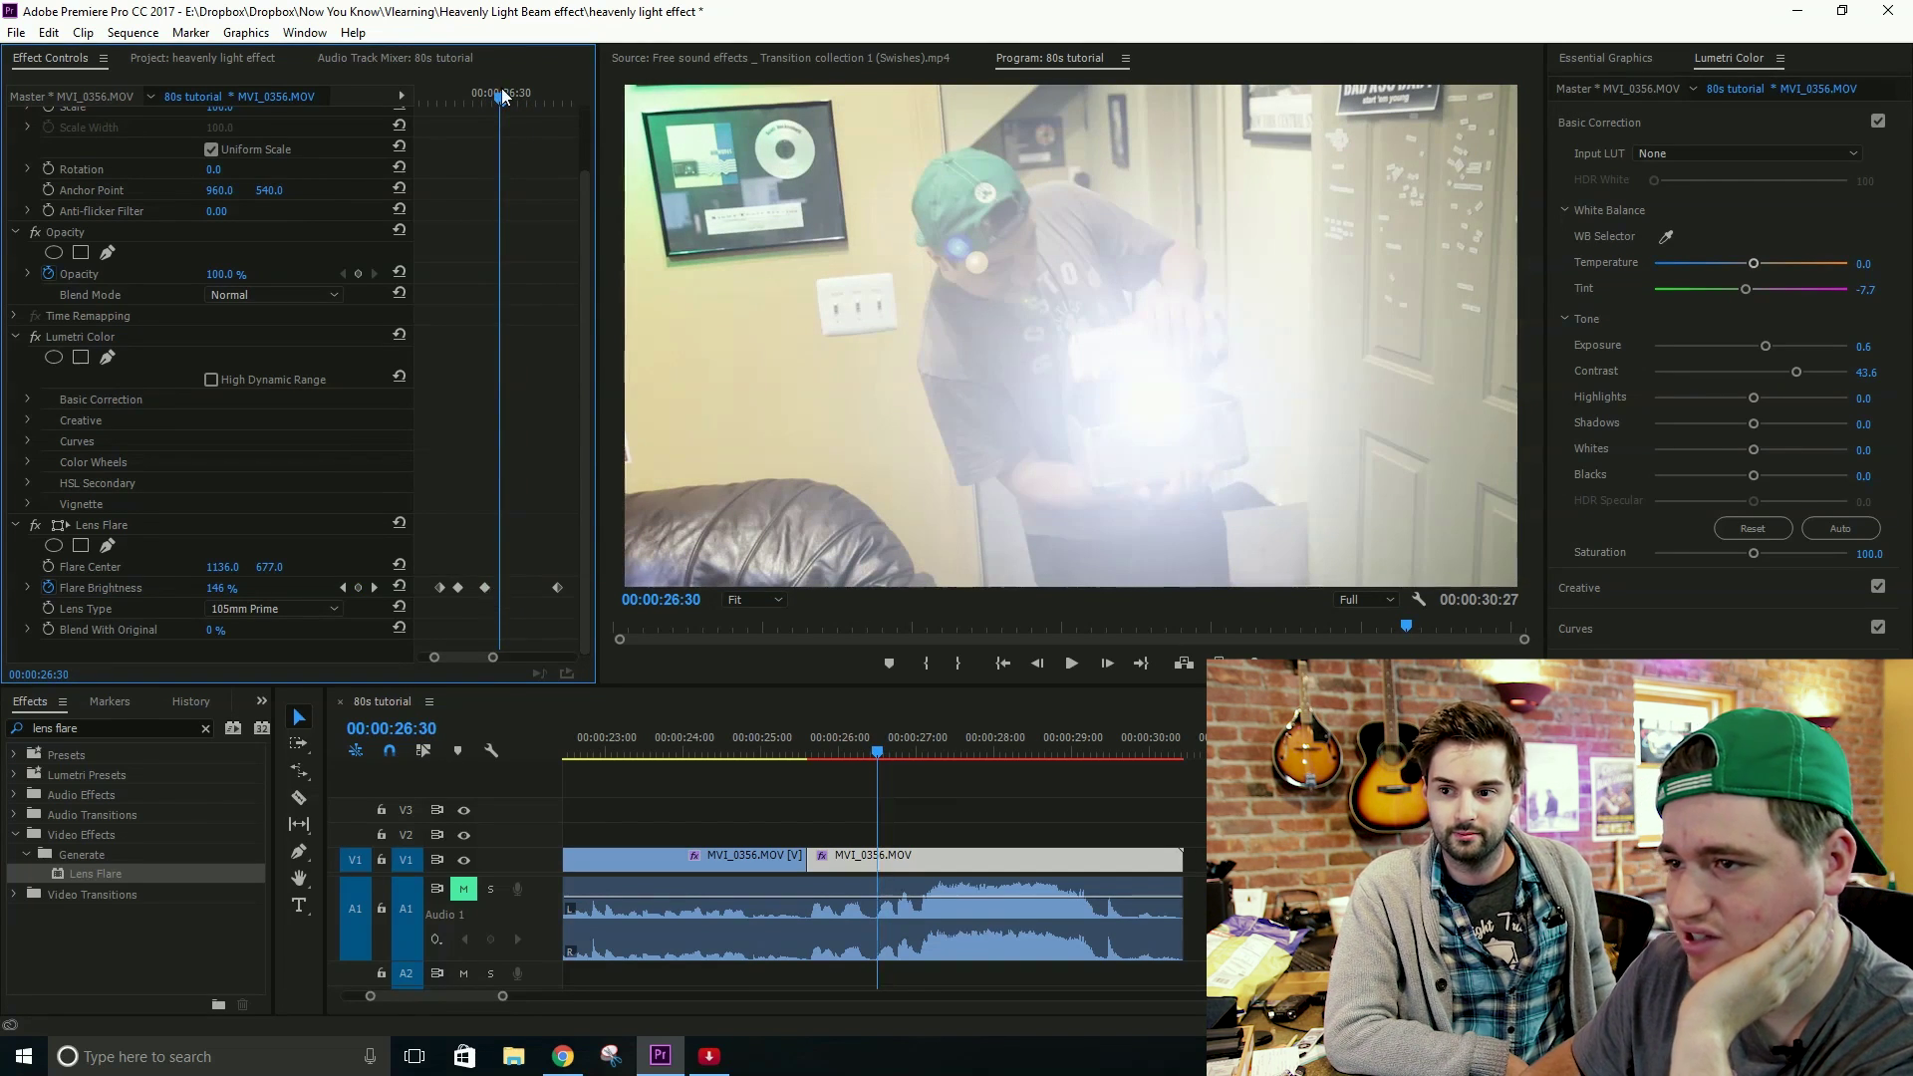
pyautogui.press('Right')
pyautogui.press('Right')
pyautogui.press('Right')
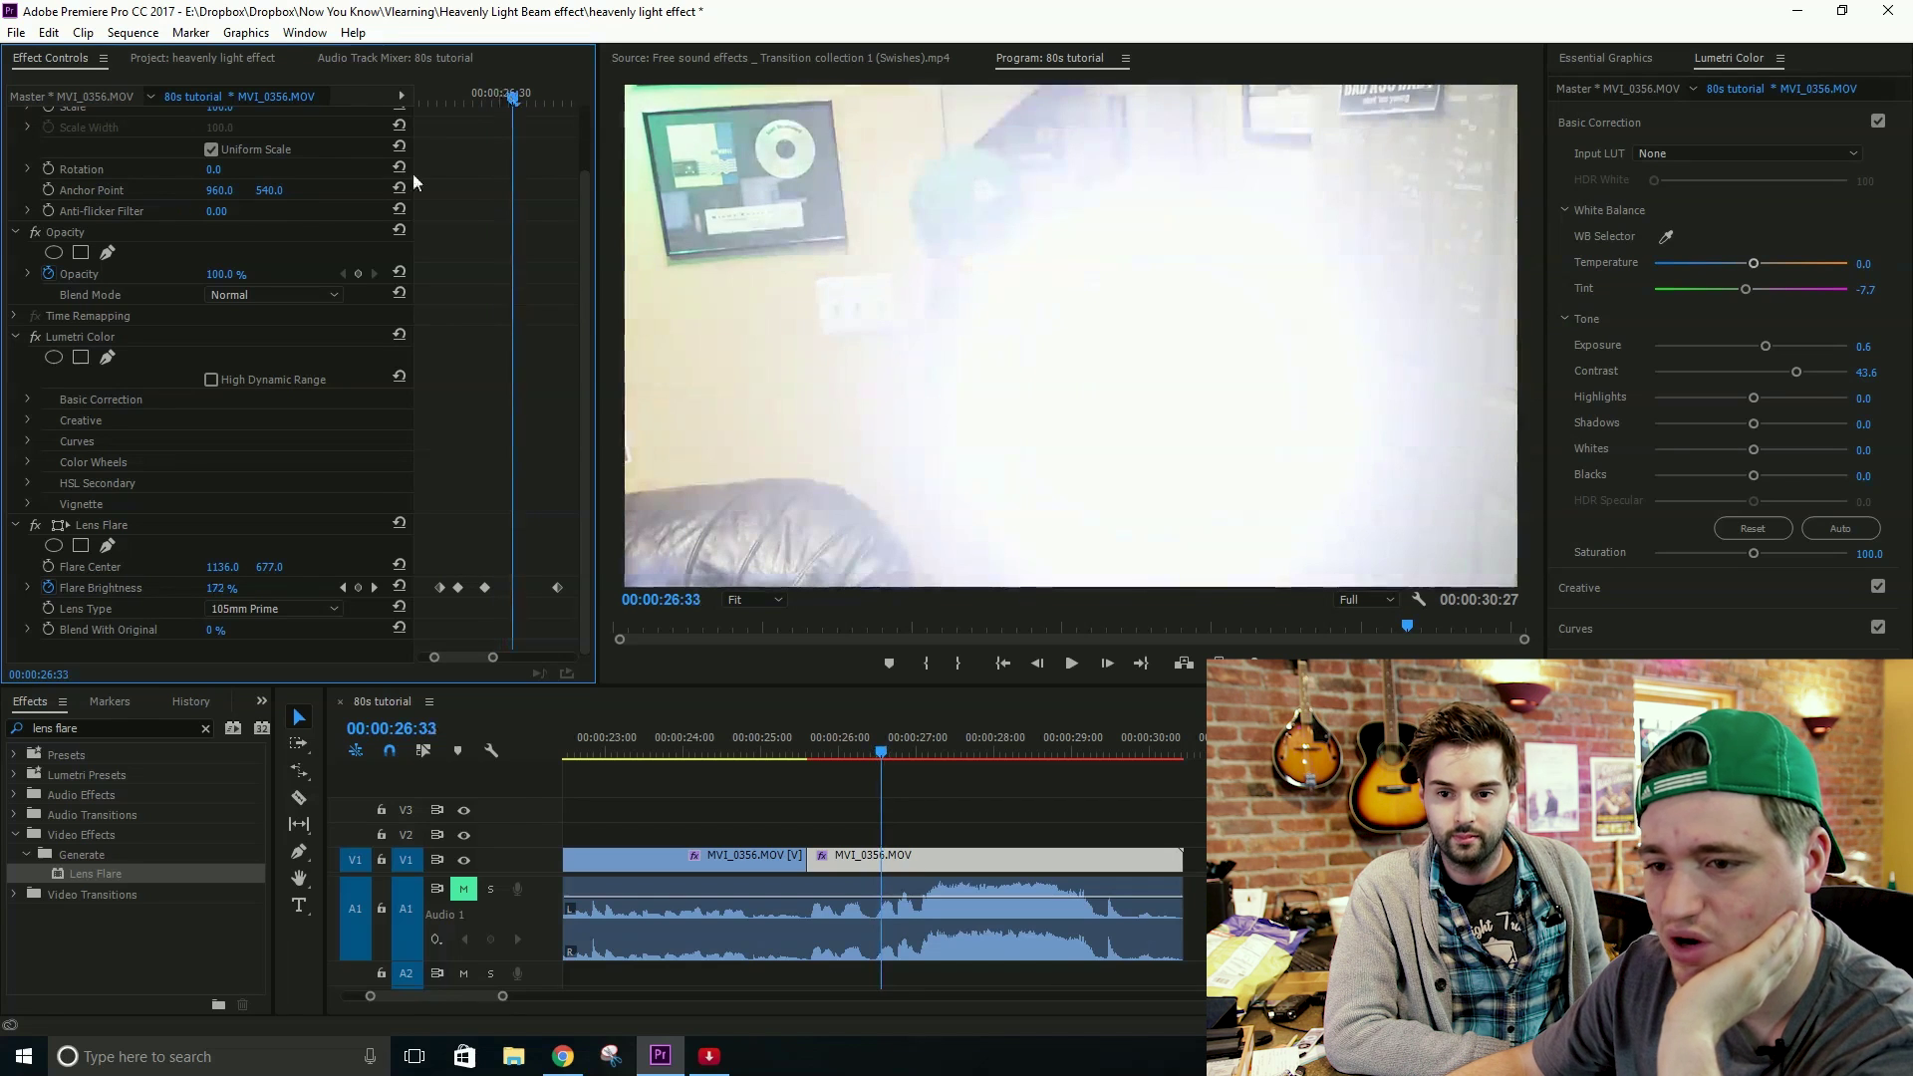
pyautogui.moveTo(215, 588); pyautogui.dragTo(192, 594)
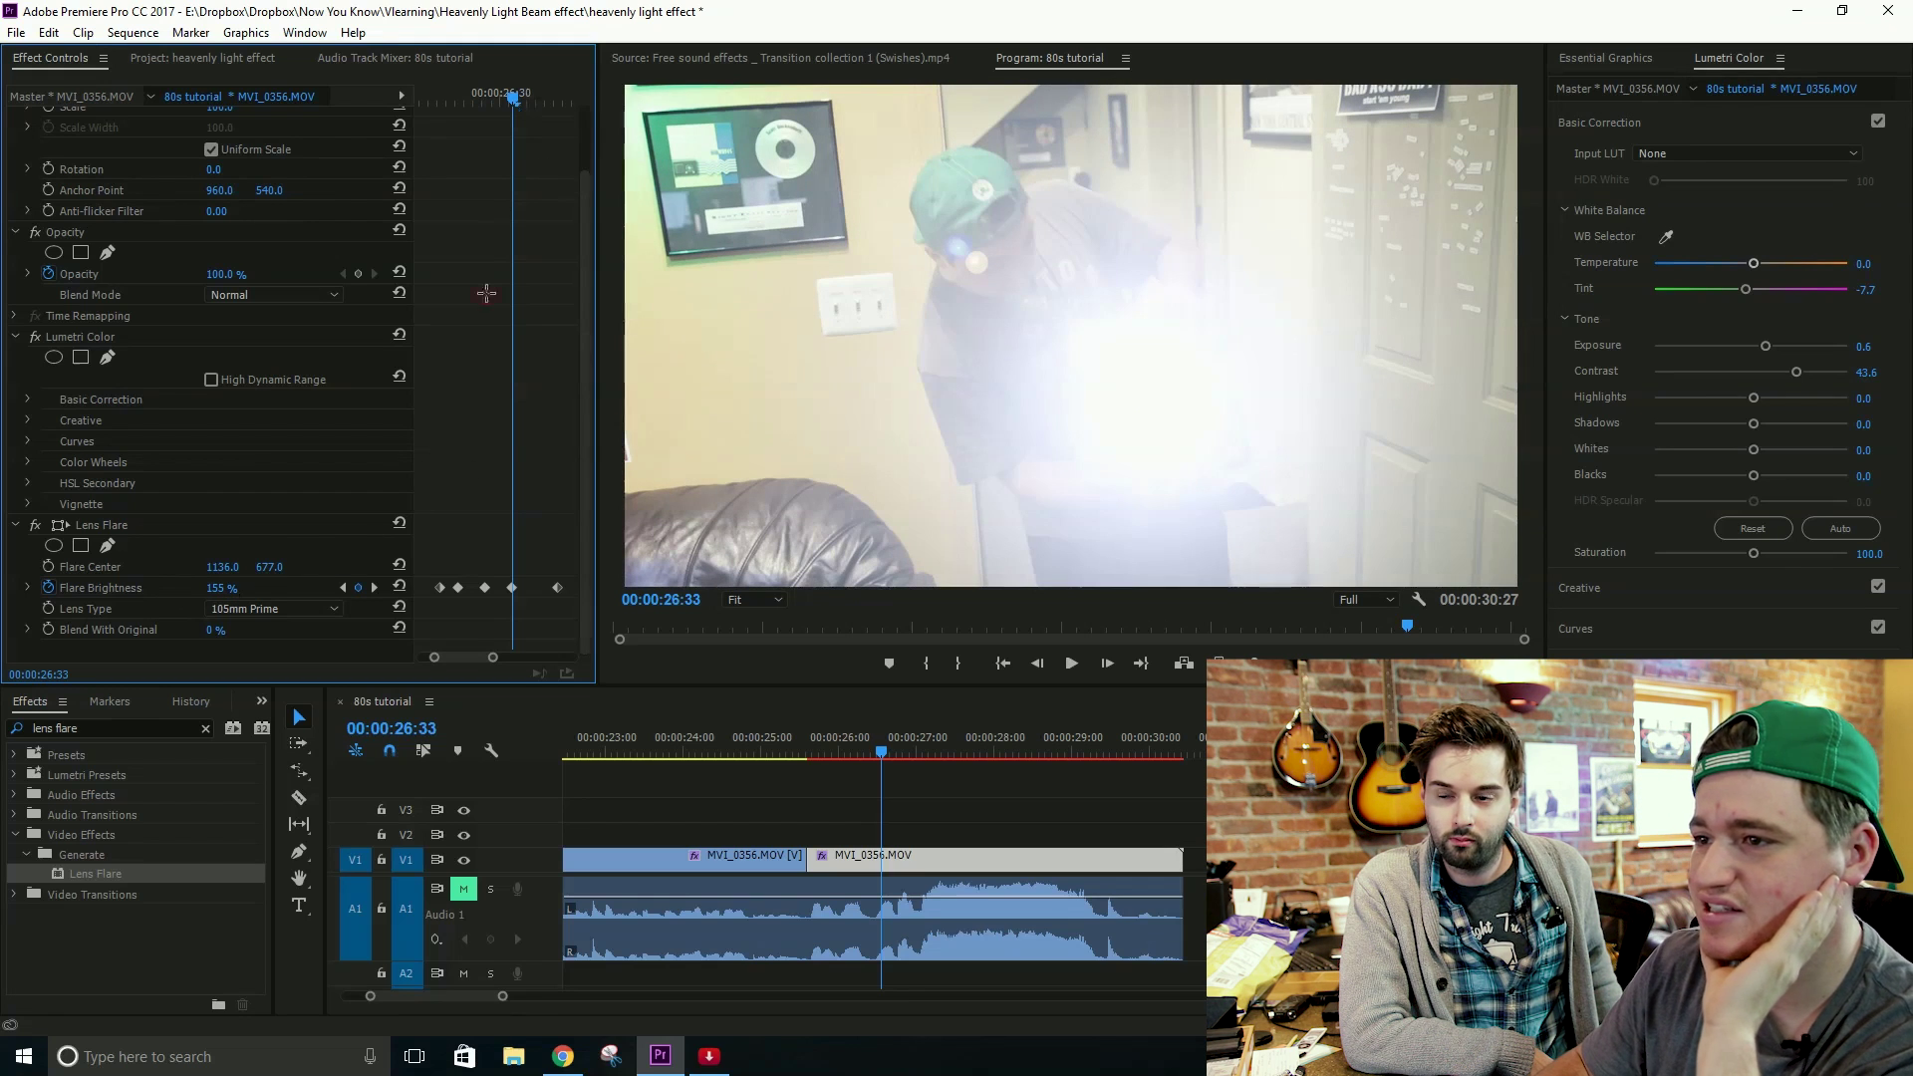
pyautogui.press('Right')
pyautogui.press('Right')
pyautogui.press('Right')
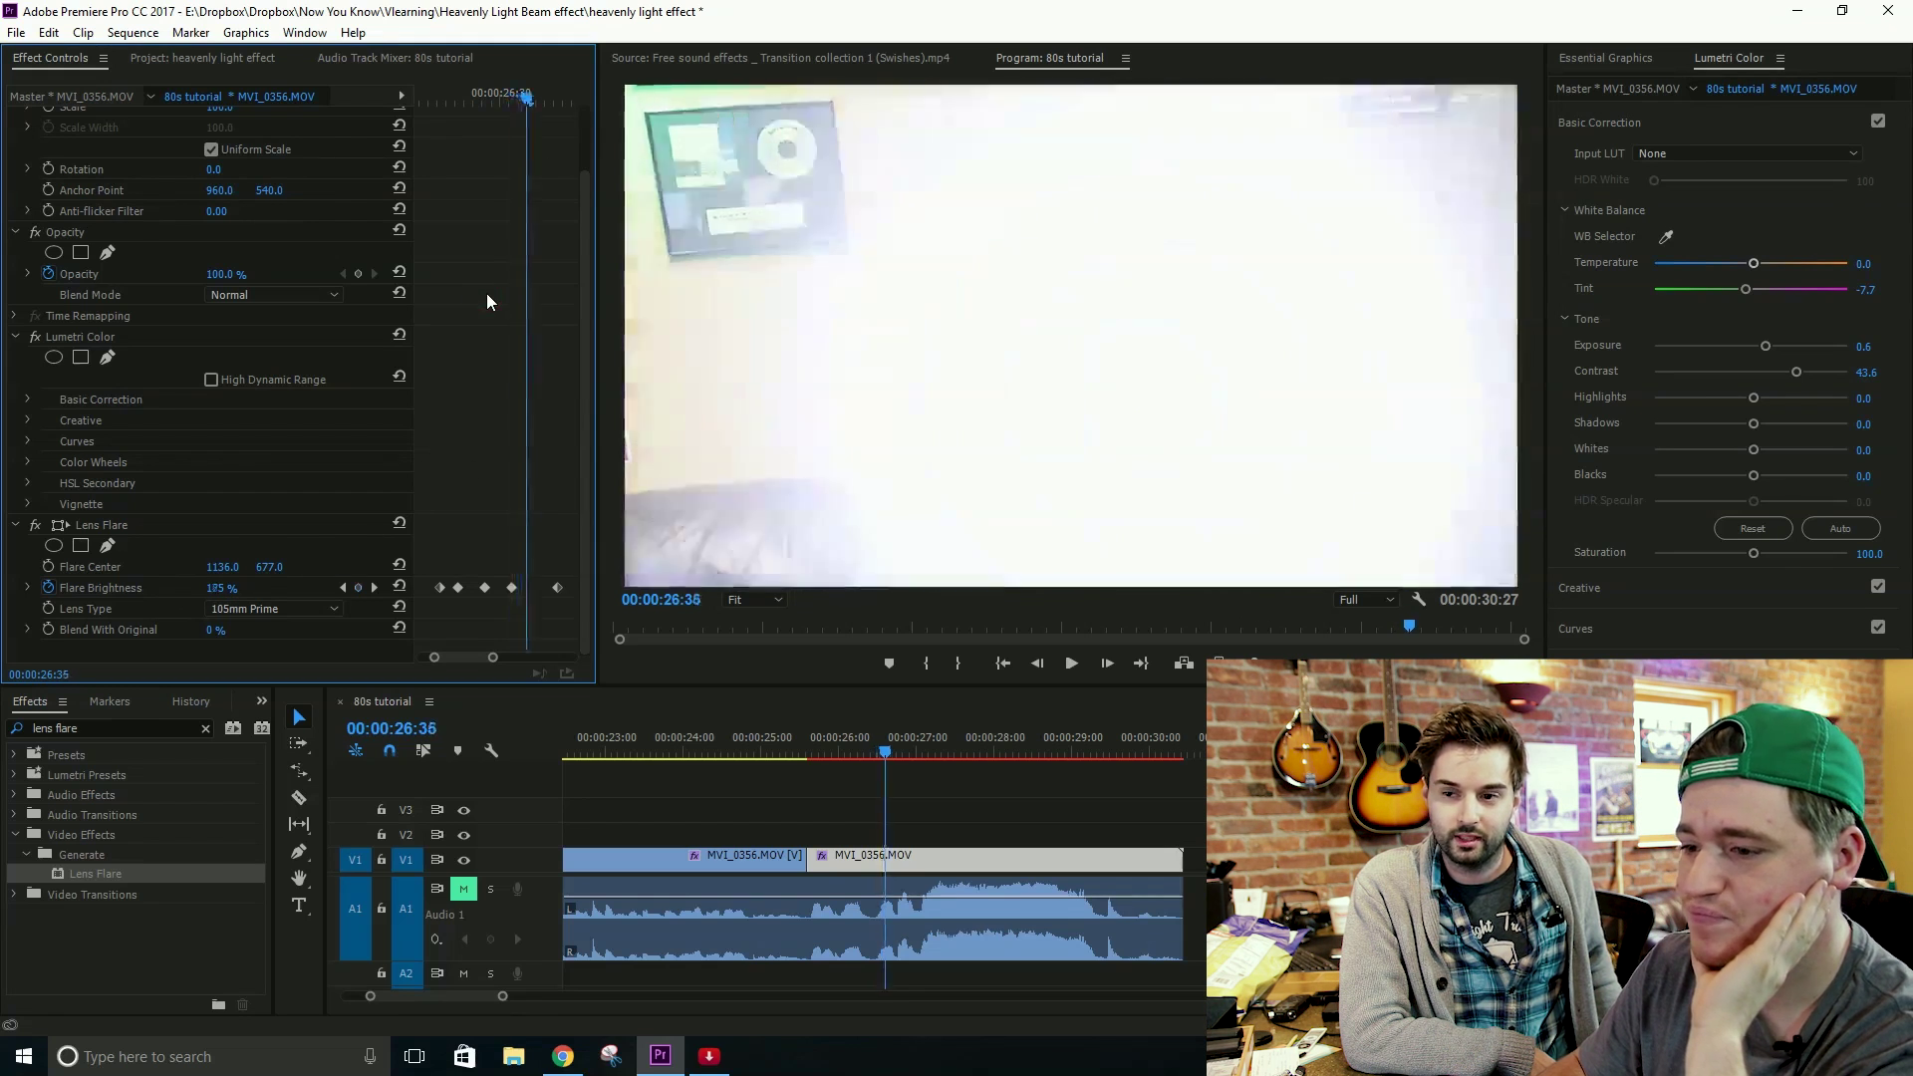
pyautogui.press('Right')
pyautogui.press('Right')
pyautogui.press('Right')
pyautogui.press('Right')
pyautogui.press('Right')
pyautogui.press('Right')
pyautogui.press('Right')
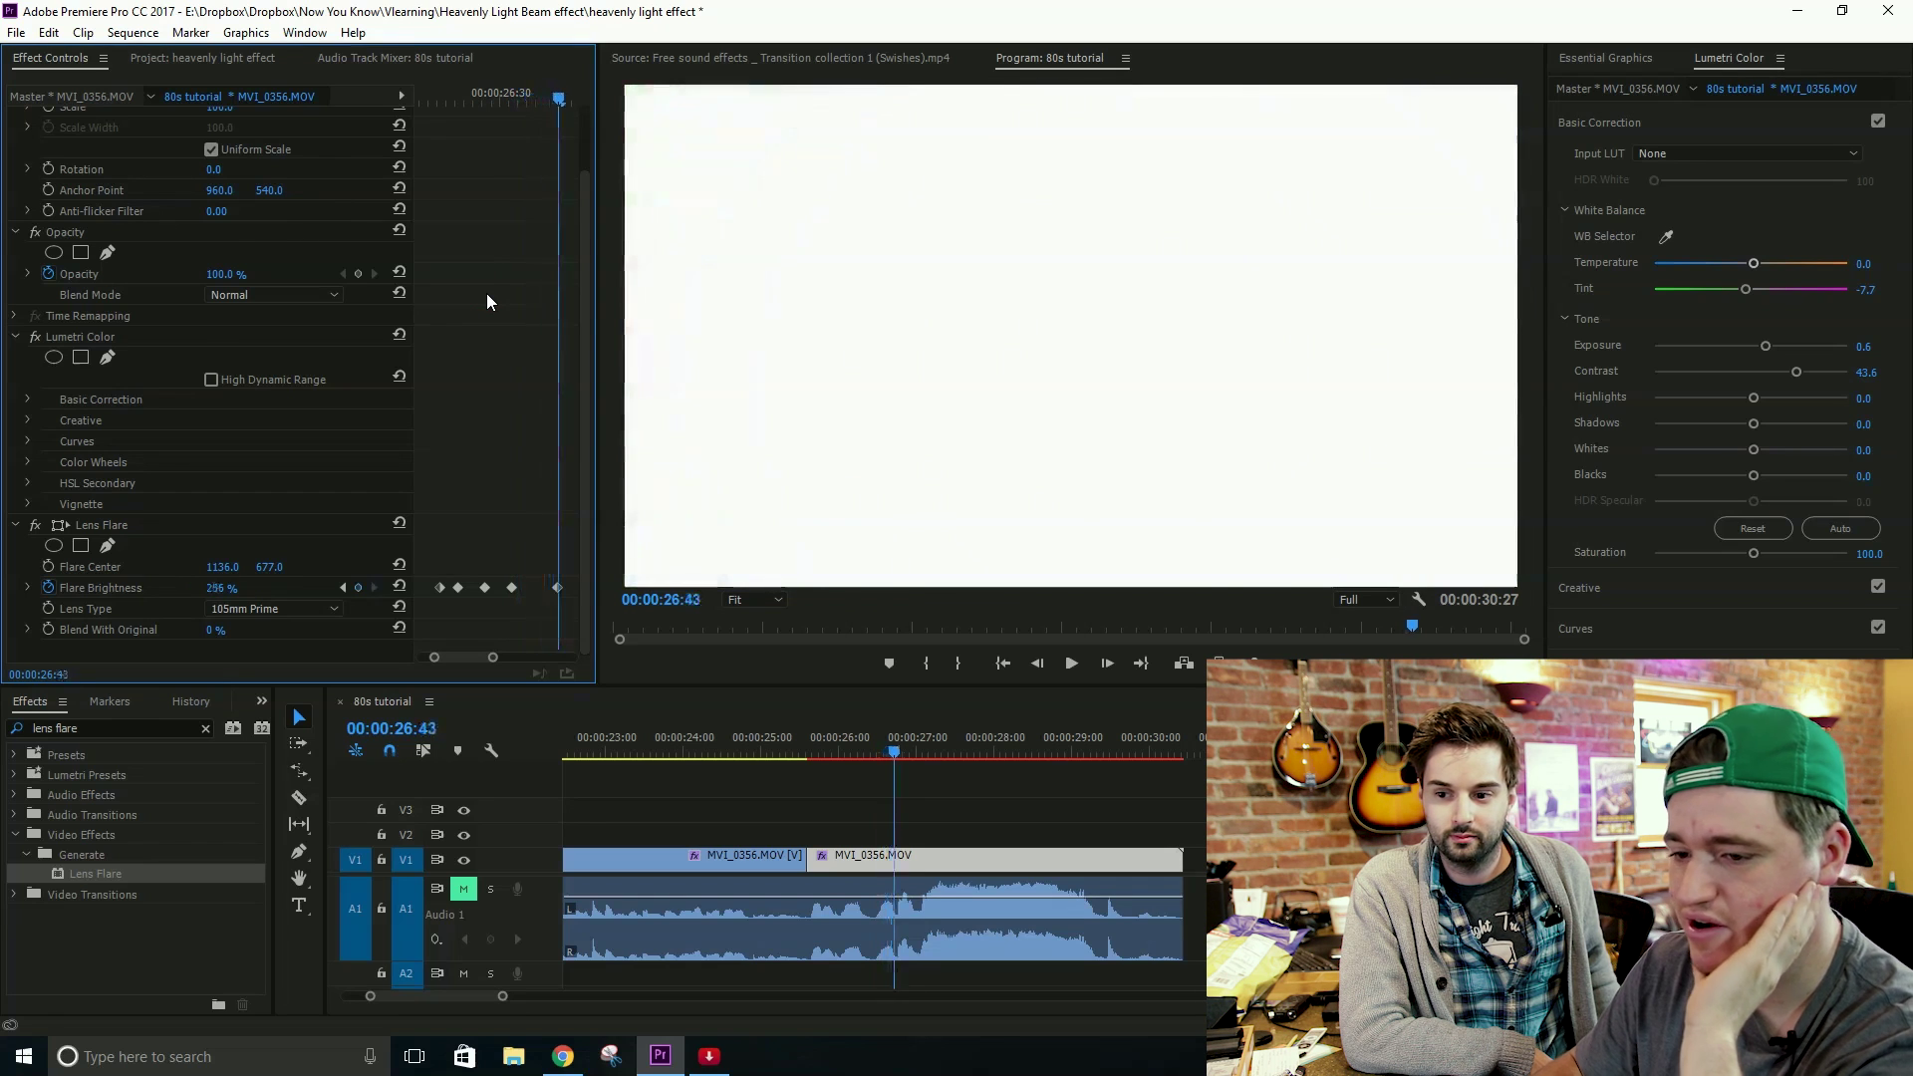
pyautogui.press('Up')
# Step: Preview the Lens Flare white-out twice, save the project, and deselect all clips
pyautogui.press('space')
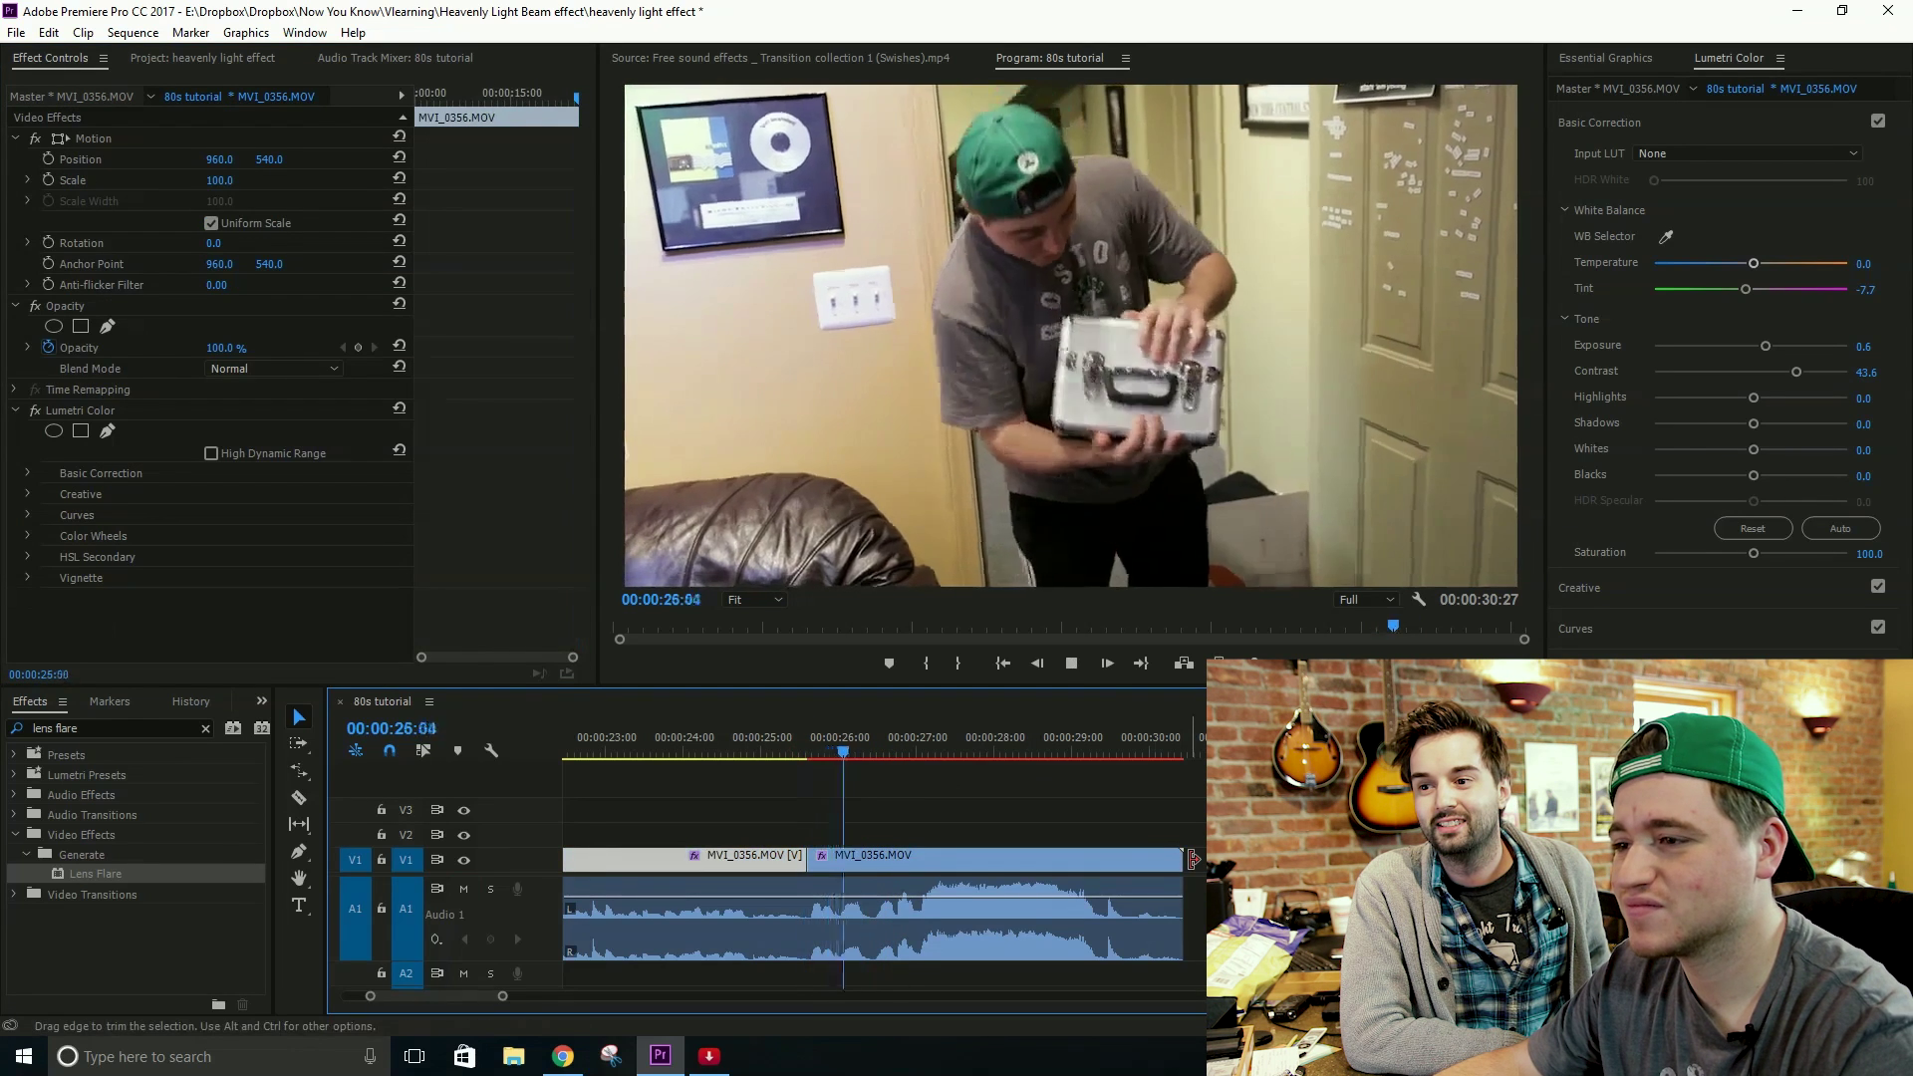
pyautogui.press('space')
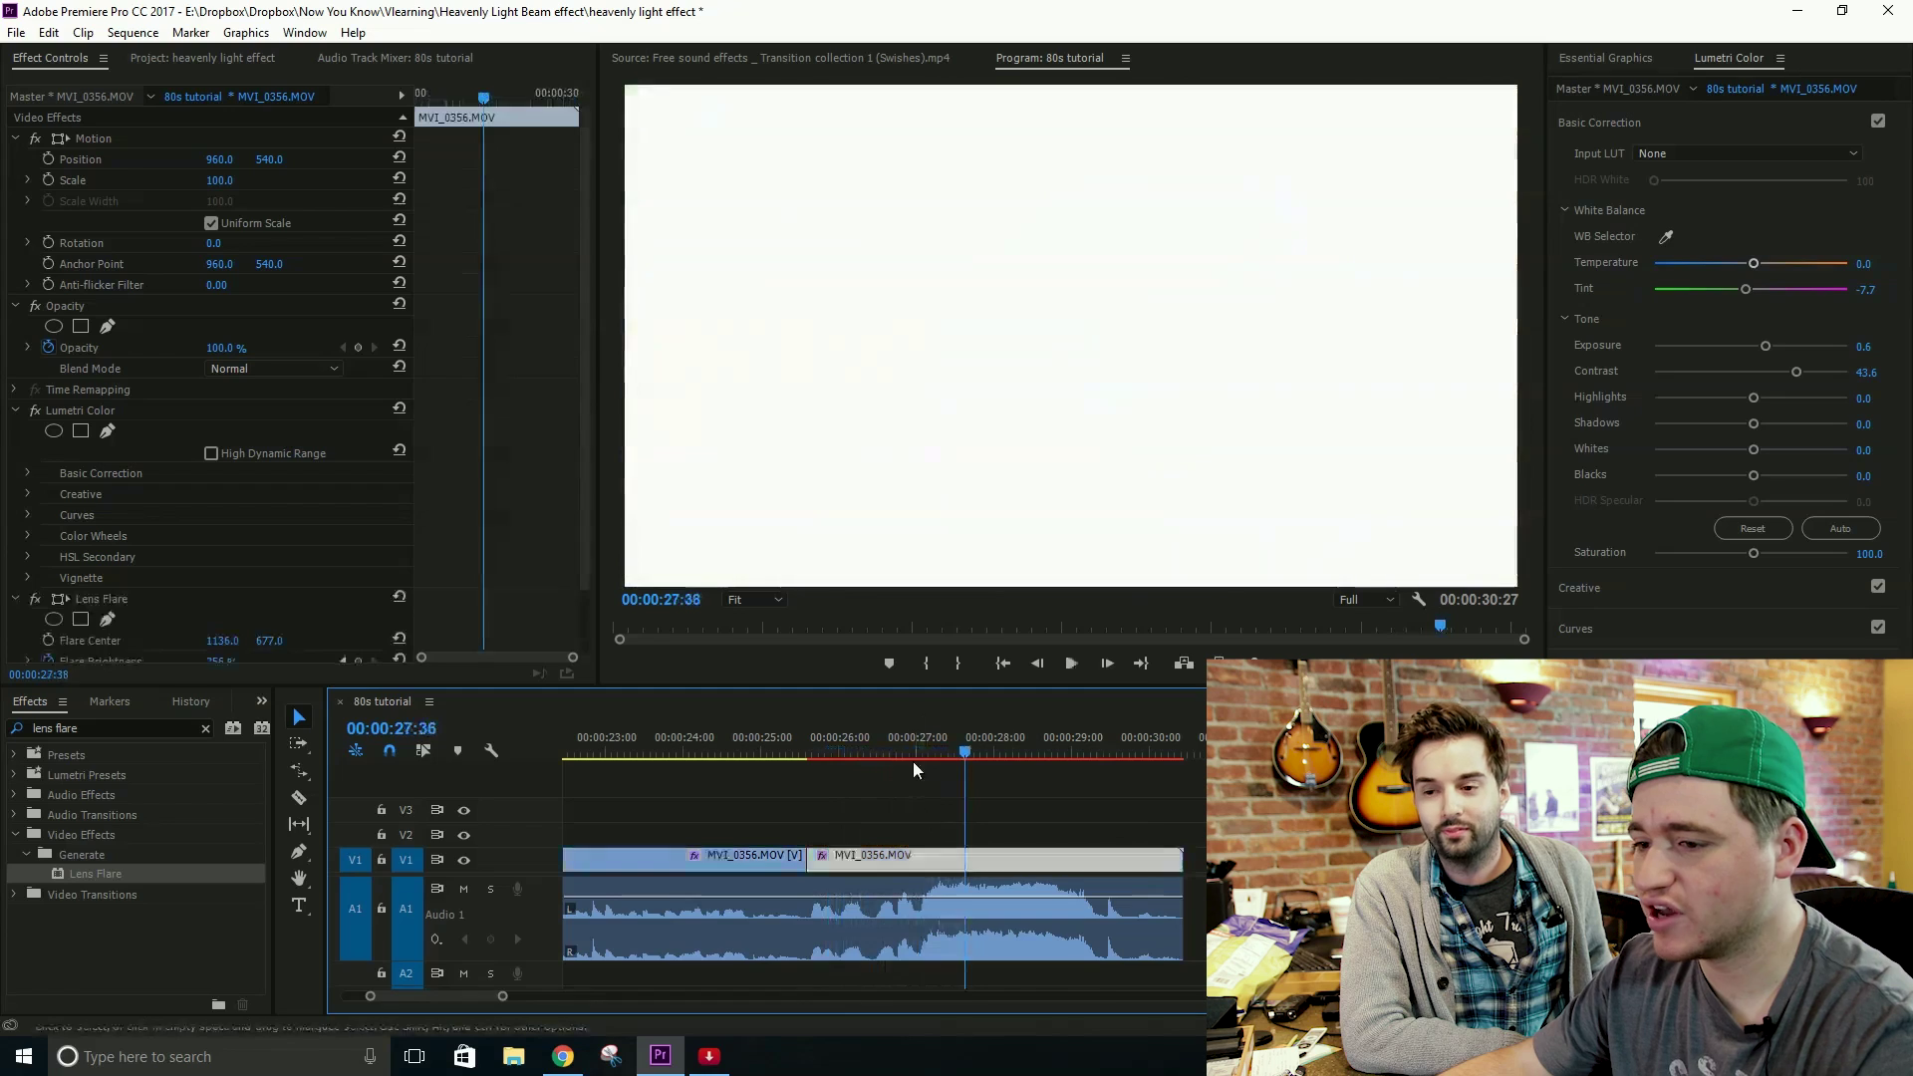
pyautogui.press('Up')
pyautogui.press('space')
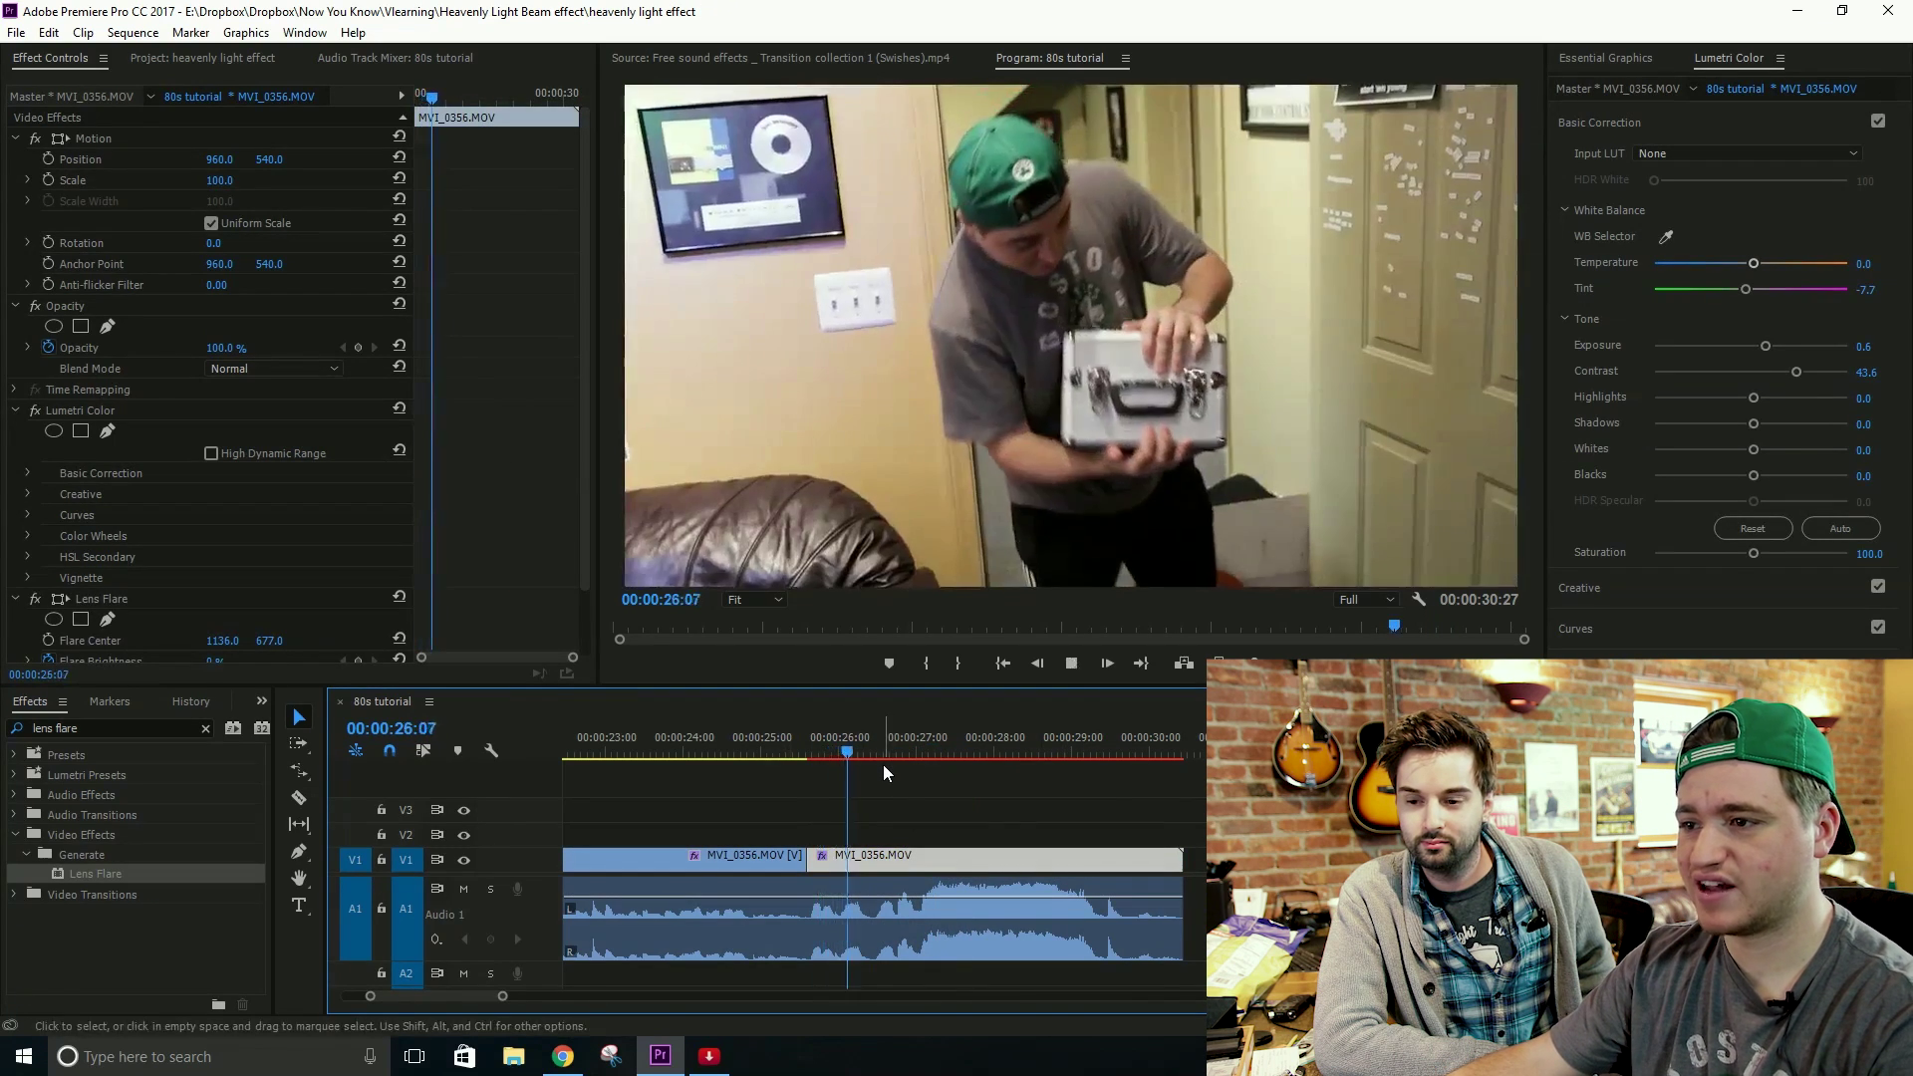
pyautogui.press('space')
pyautogui.hotkey('ctrl', 's')
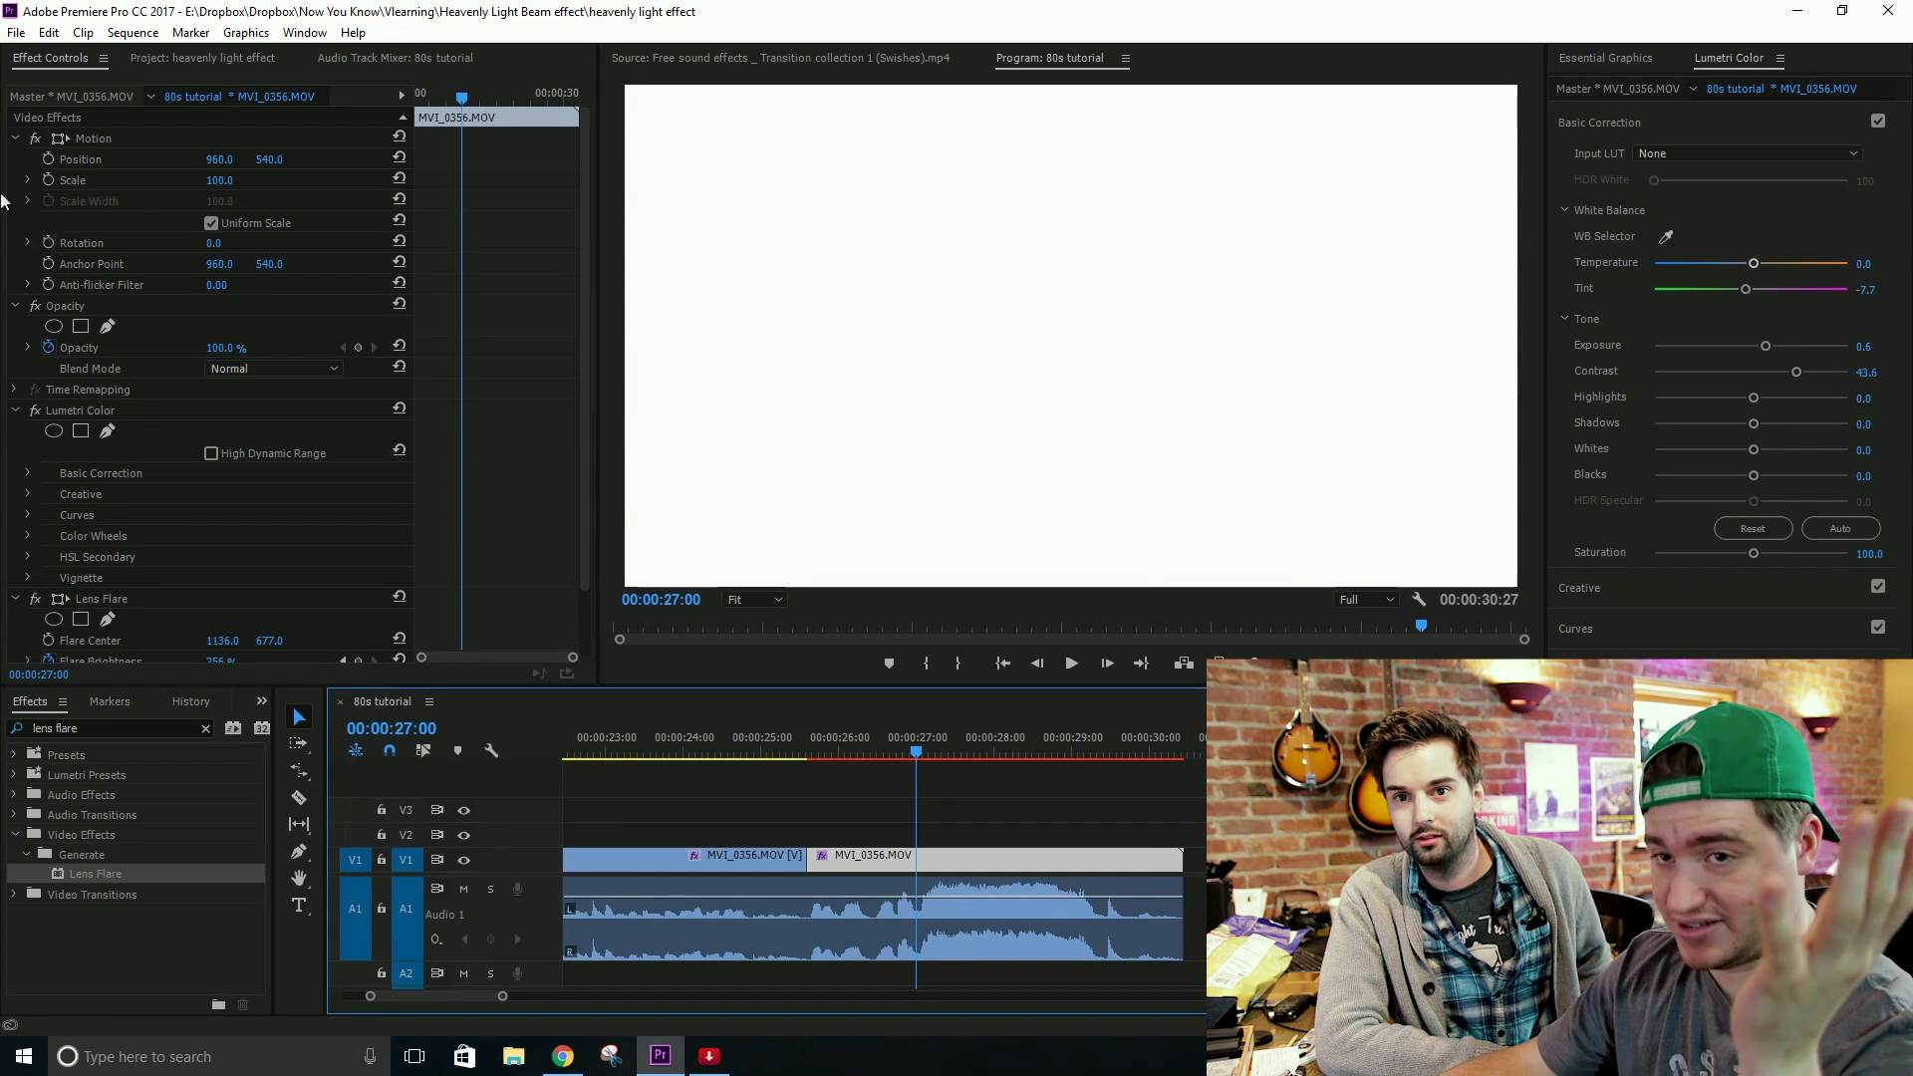
pyautogui.hotkey('ctrl', 'shift', 'a')
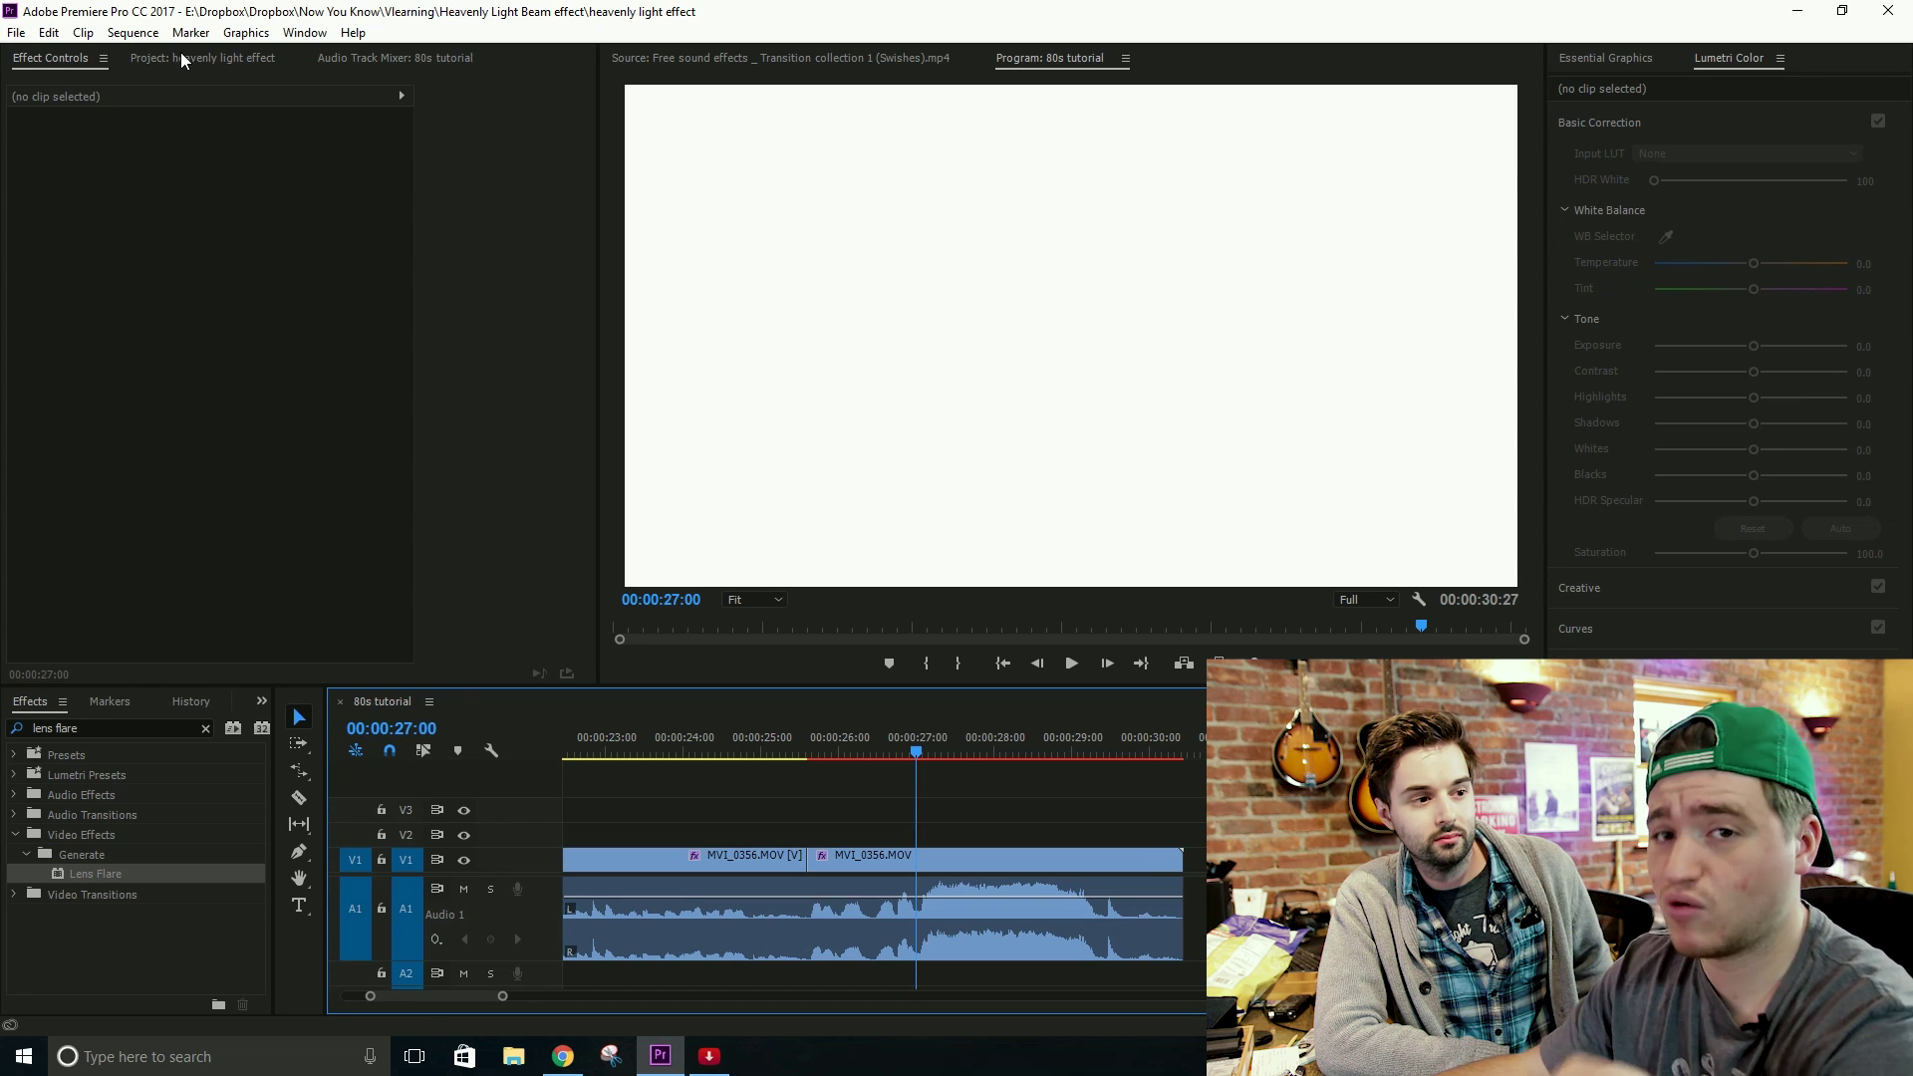
# Step: Show the Project: heavenly light effect bin with all imported clips, with nothing selected
pyautogui.click(181, 57)
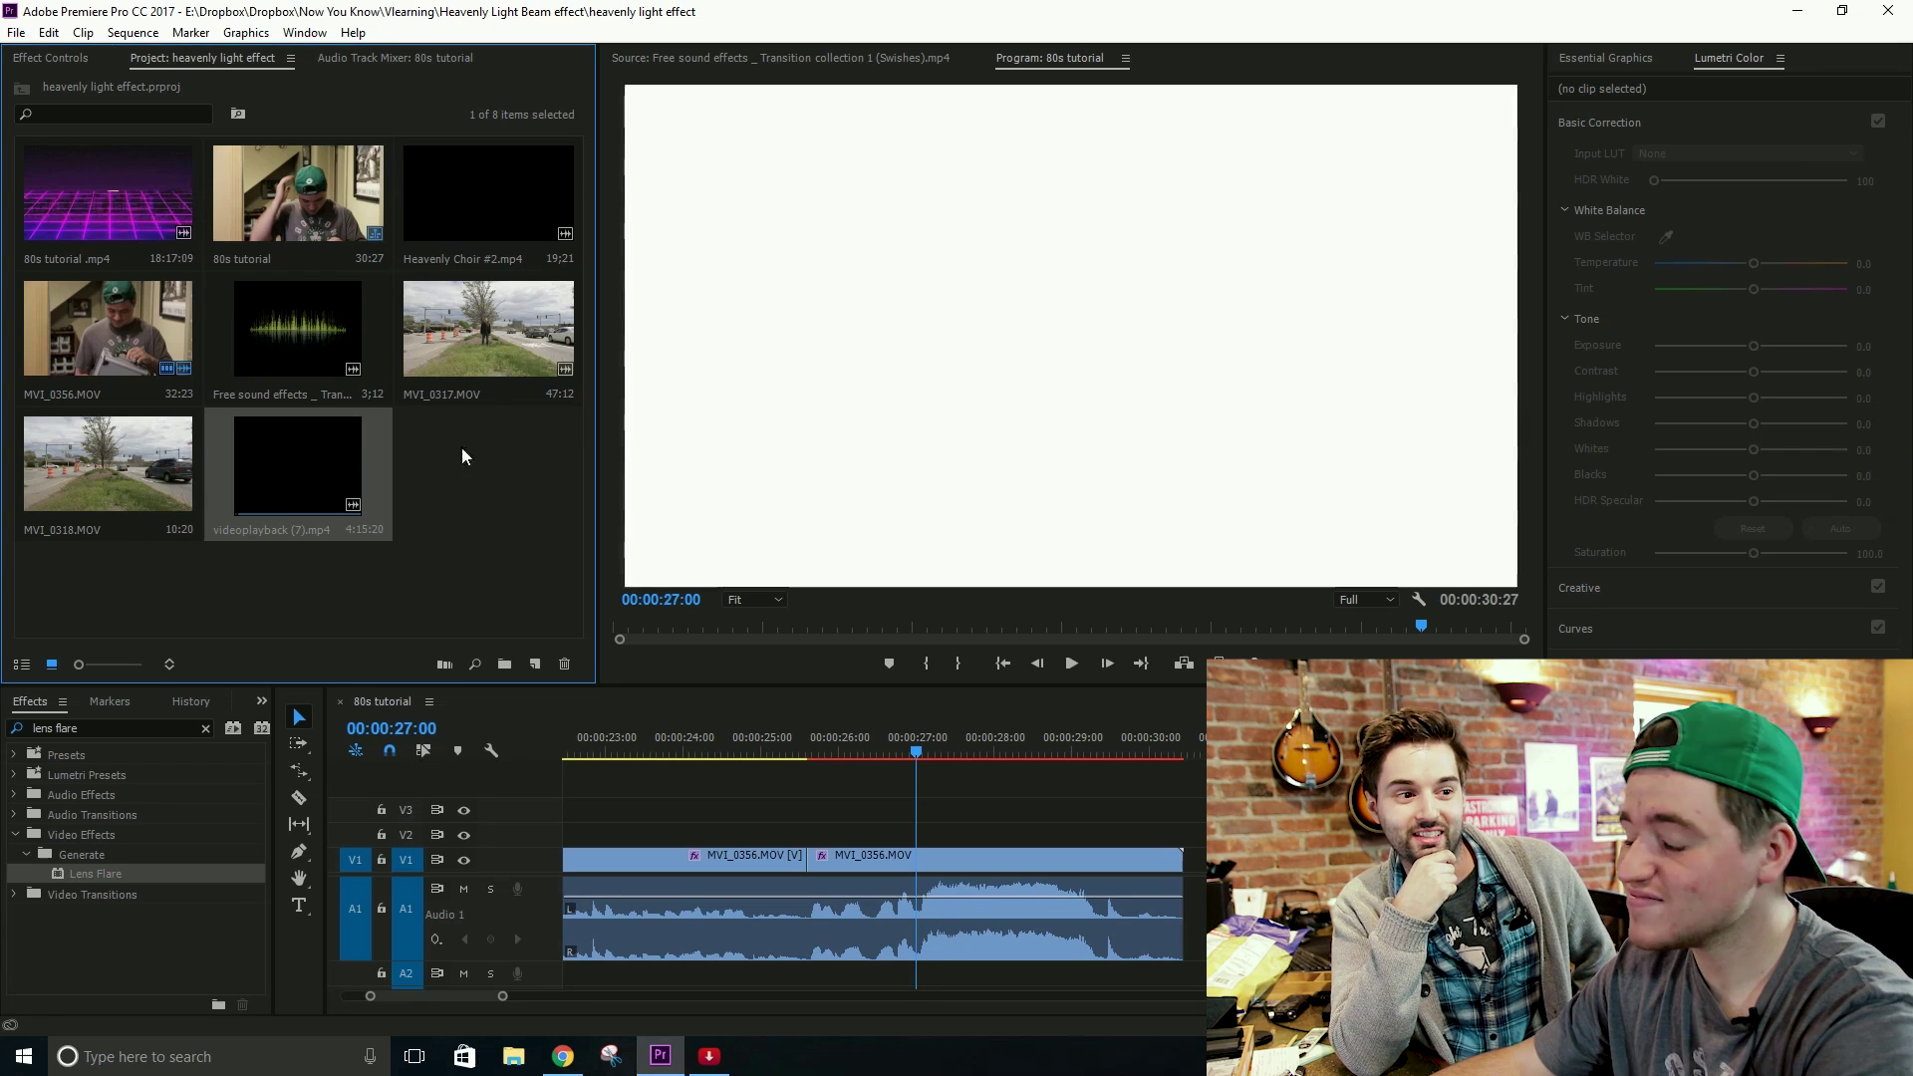
pyautogui.click(506, 547)
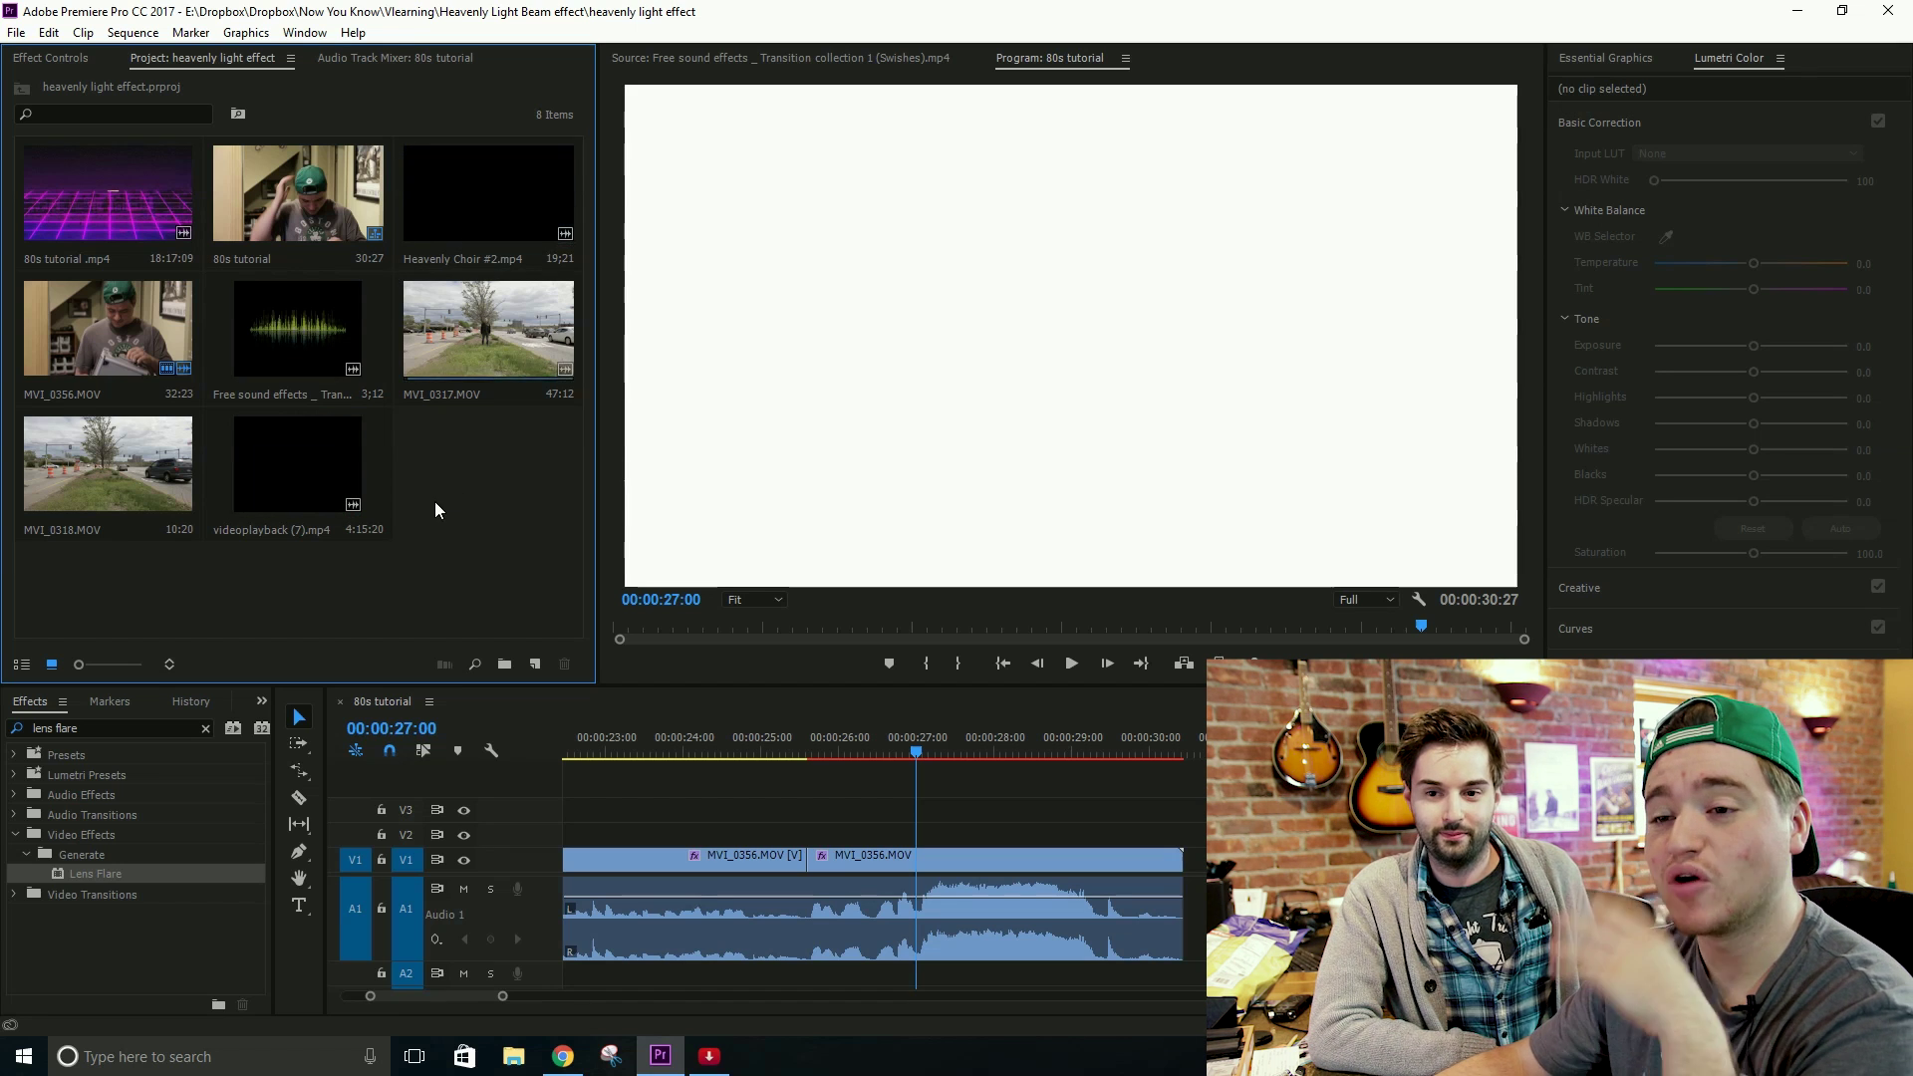
# Step: Load Heavenly Choir #2.mp4 into the Source monitor for preview
pyautogui.doubleClick(462, 206)
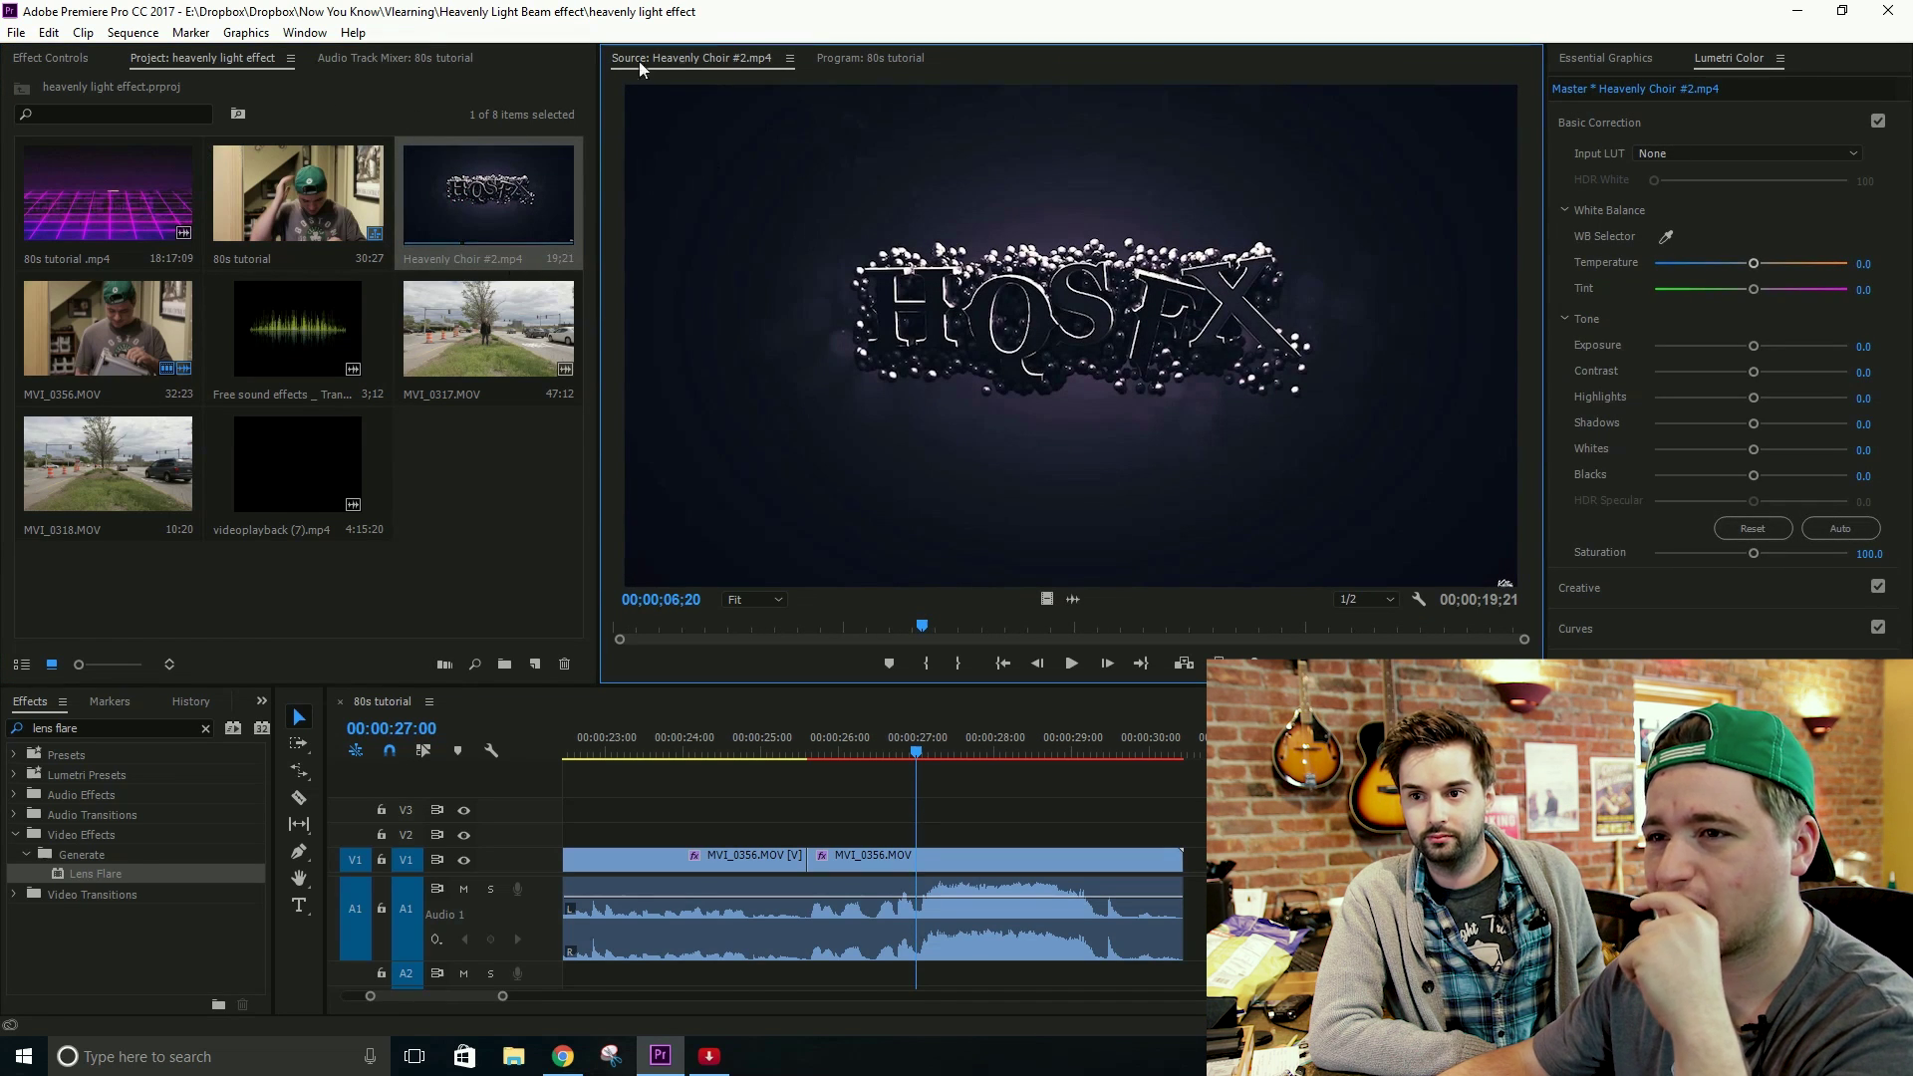
# Step: Place the Heavenly Choir audio only on track A2, starting around 00:00:24:20
pyautogui.click(1074, 601)
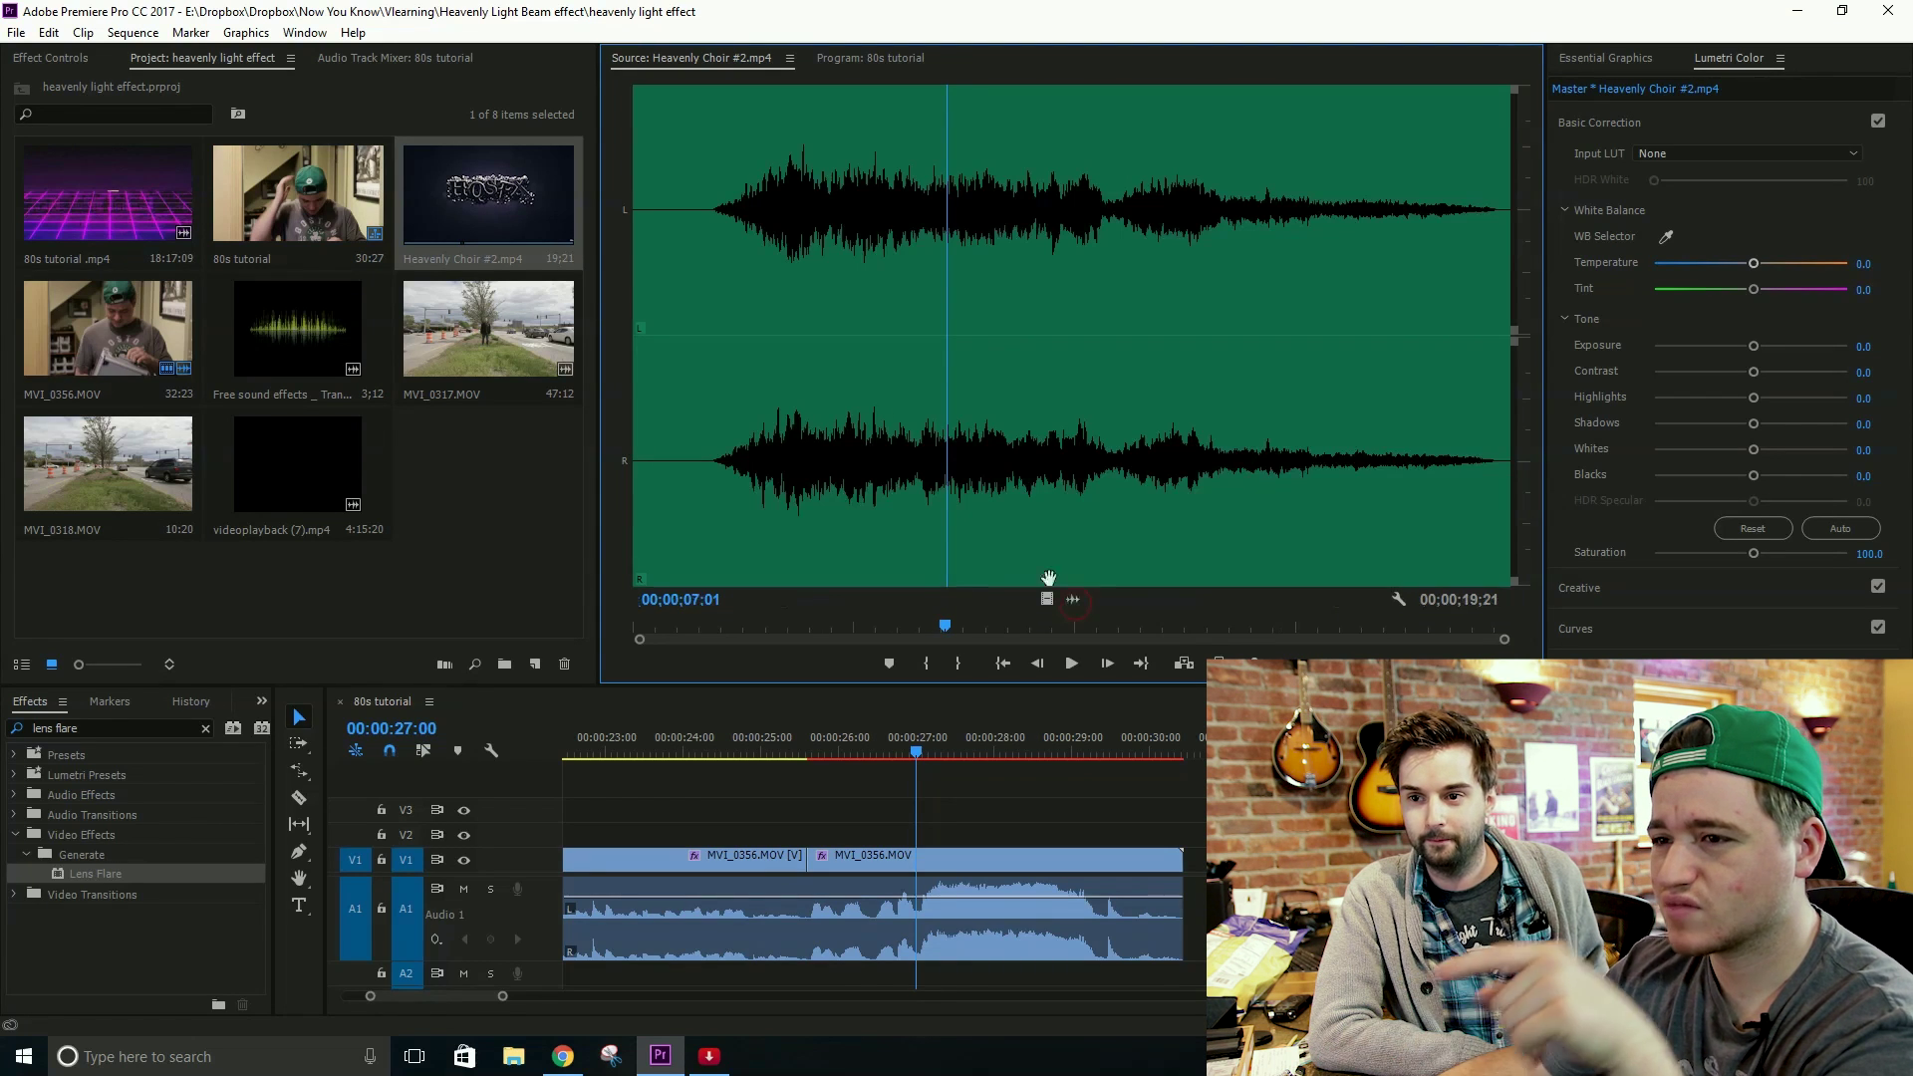
pyautogui.moveTo(769, 362); pyautogui.dragTo(709, 380)
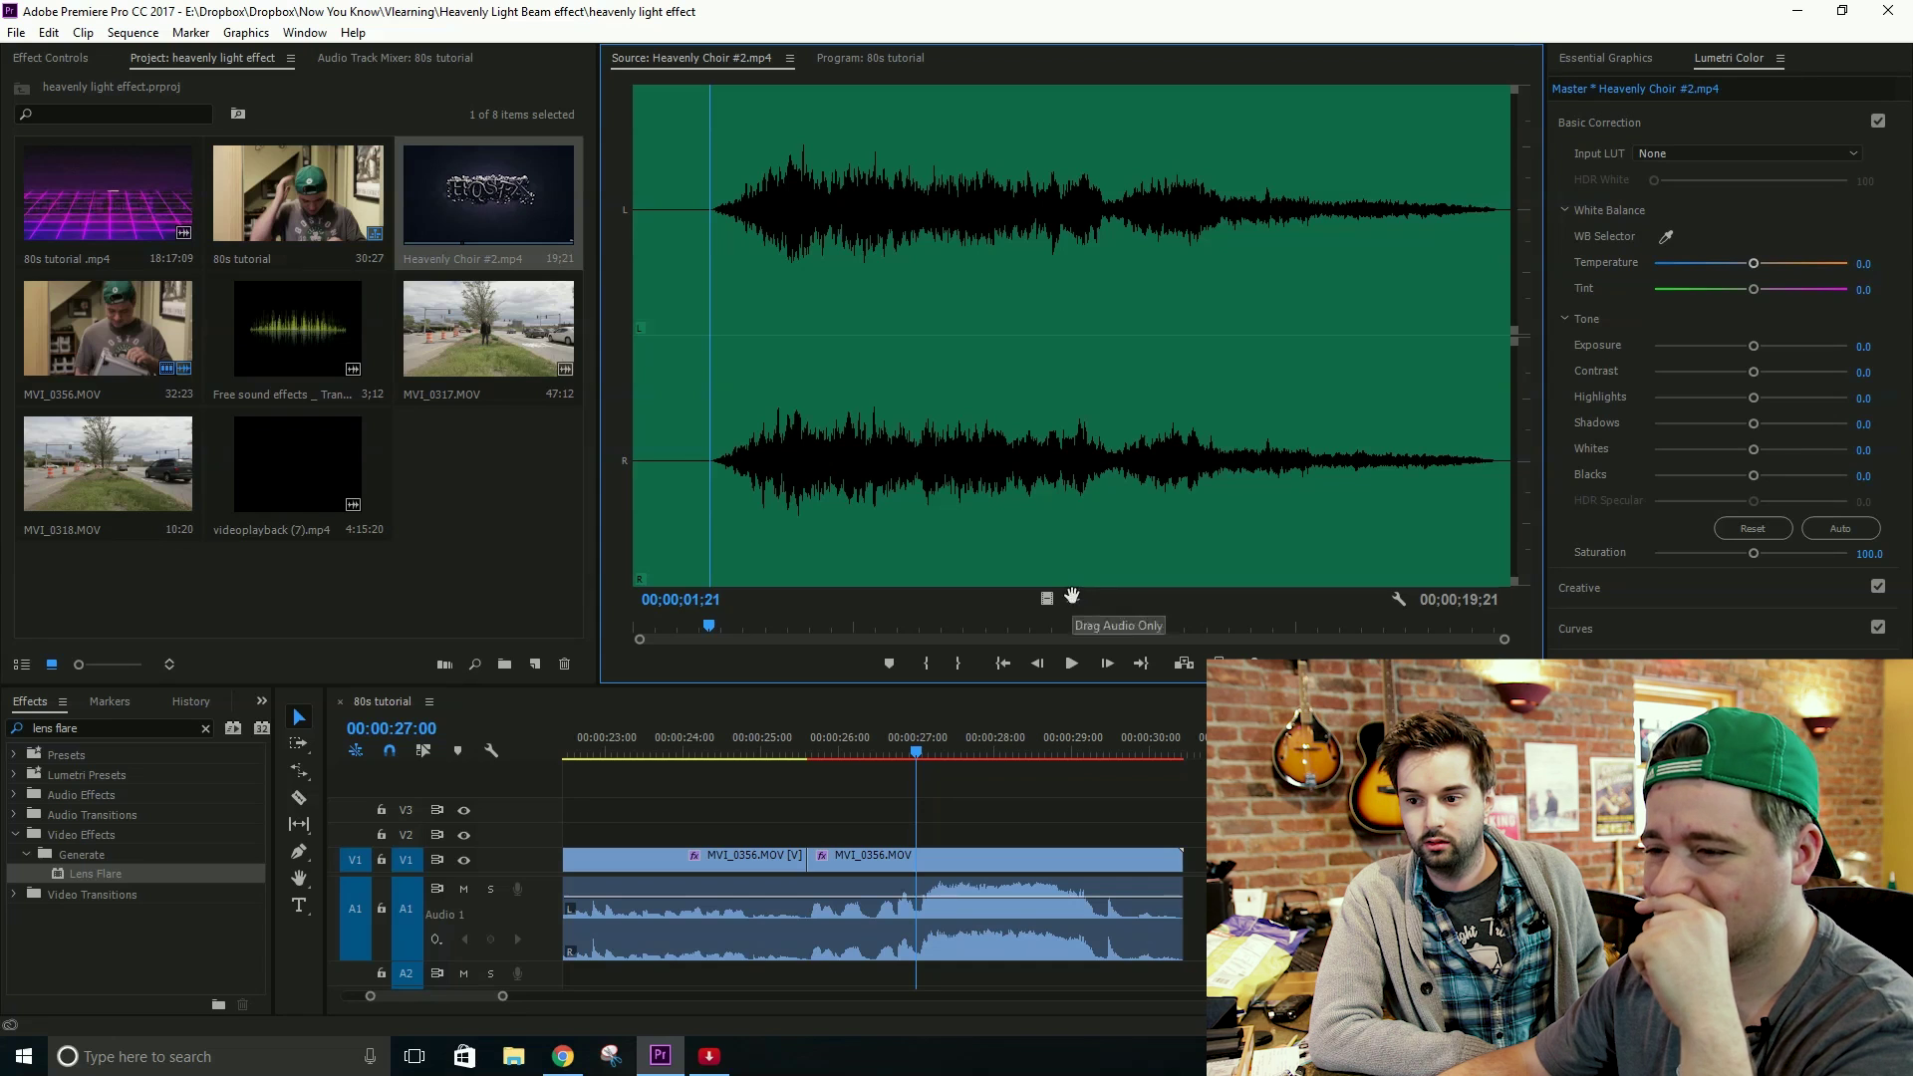
pyautogui.moveTo(1076, 610); pyautogui.dragTo(809, 982)
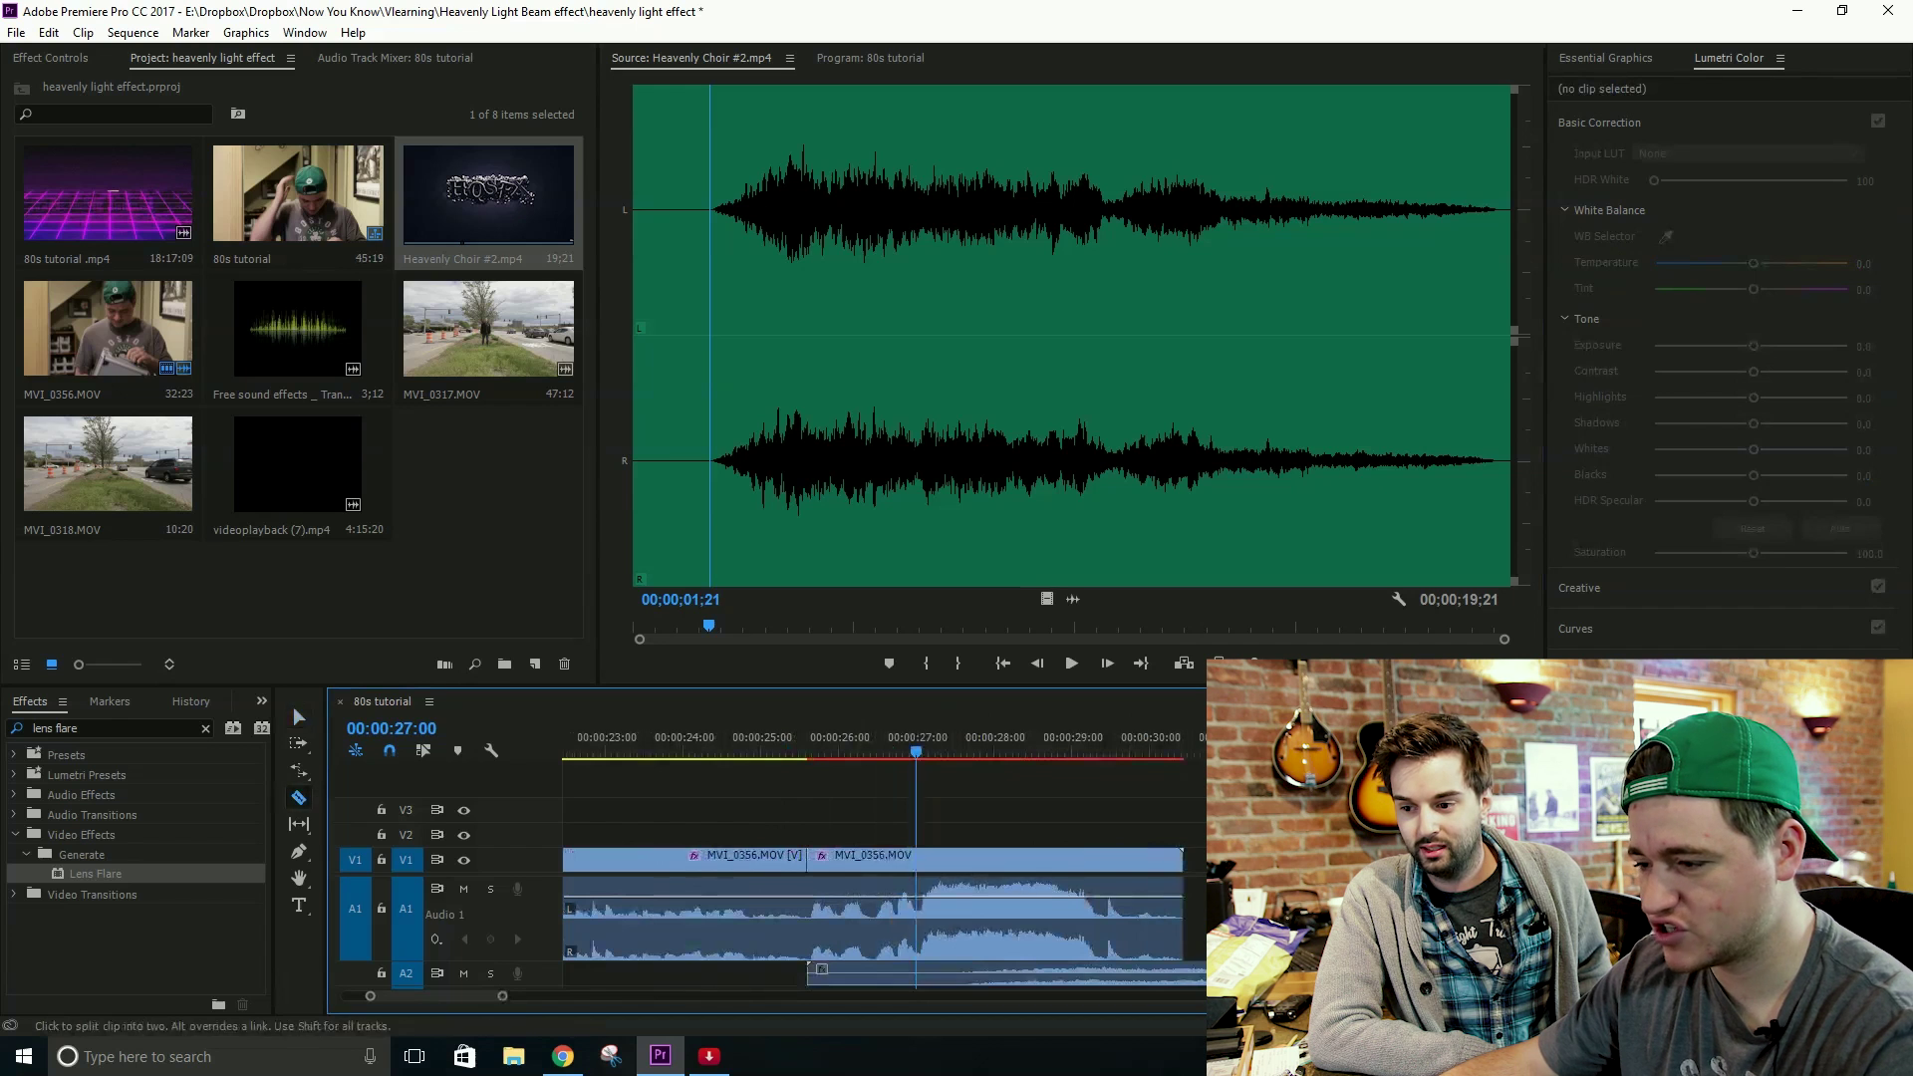
pyautogui.moveTo(1200, 974); pyautogui.dragTo(1118, 973)
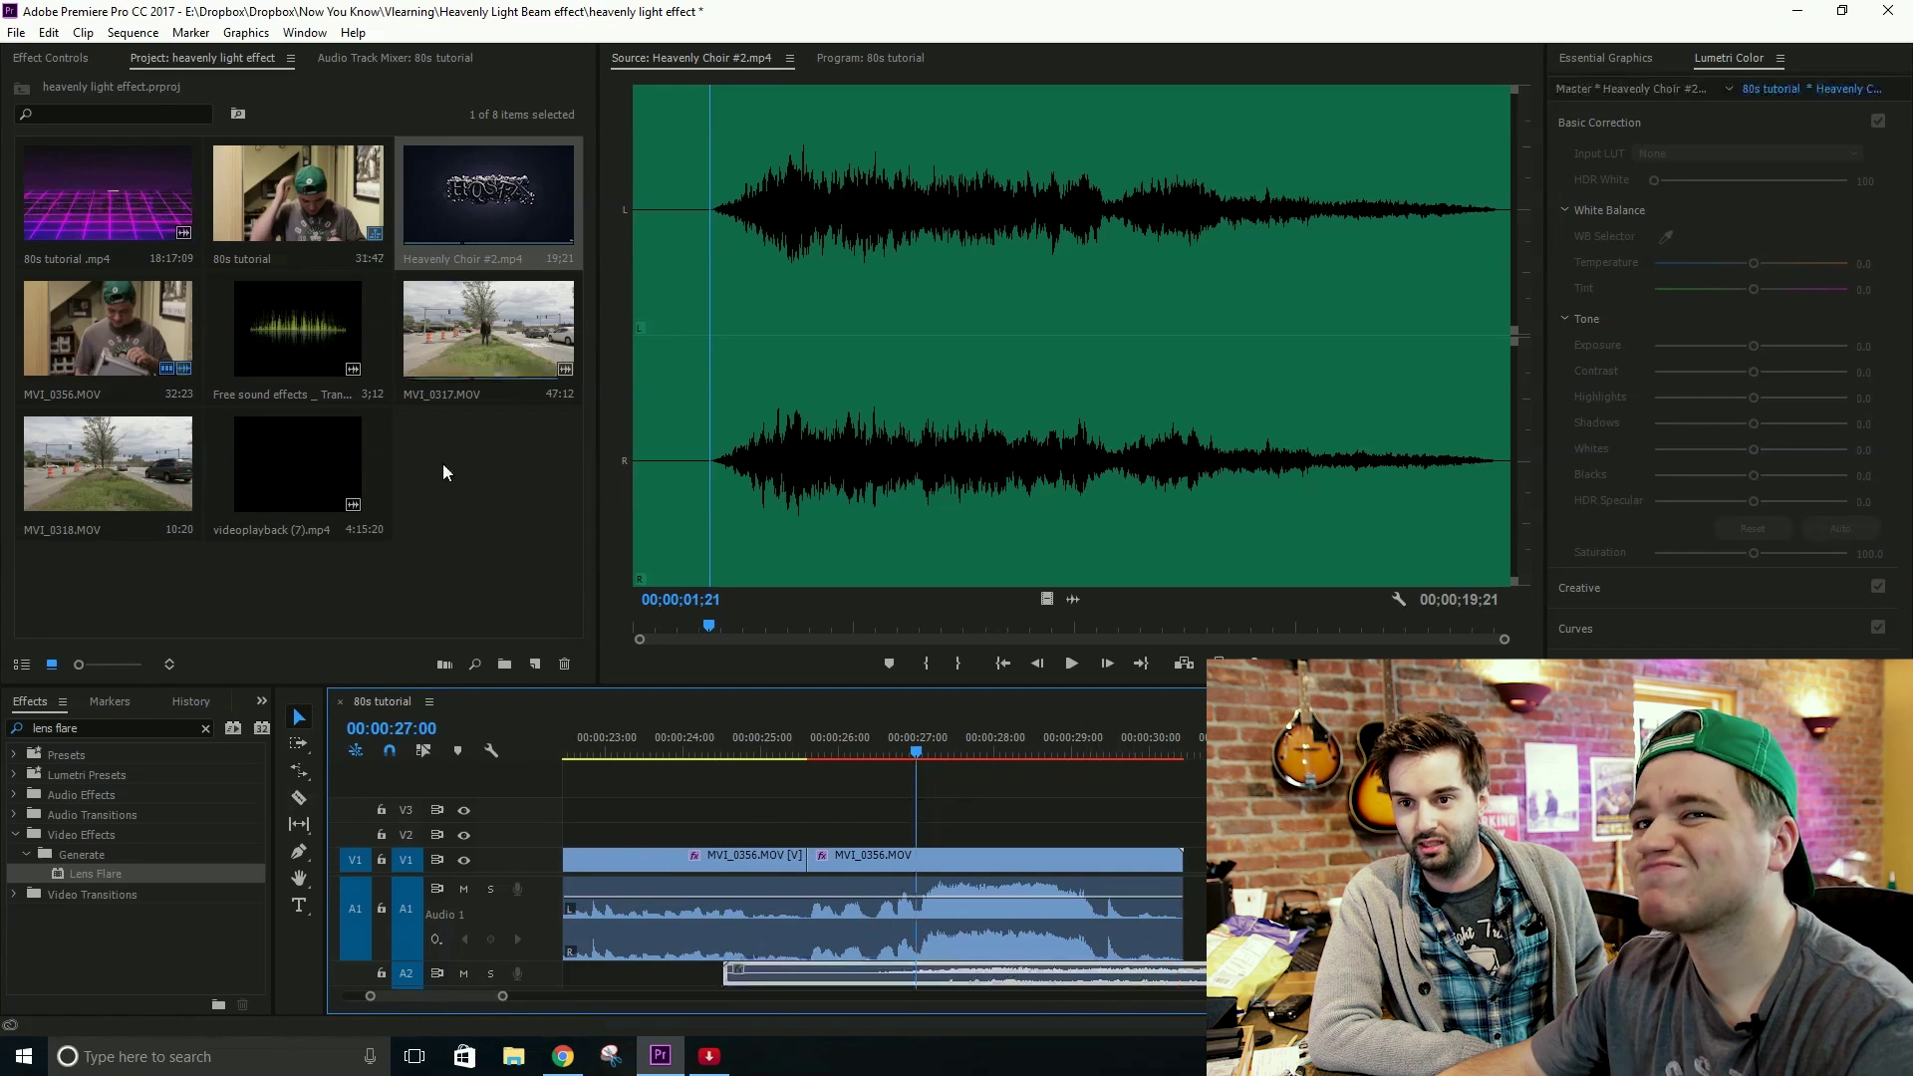
# Step: Save the project and select the Free sound effects swish clip in the bin
pyautogui.click(473, 470)
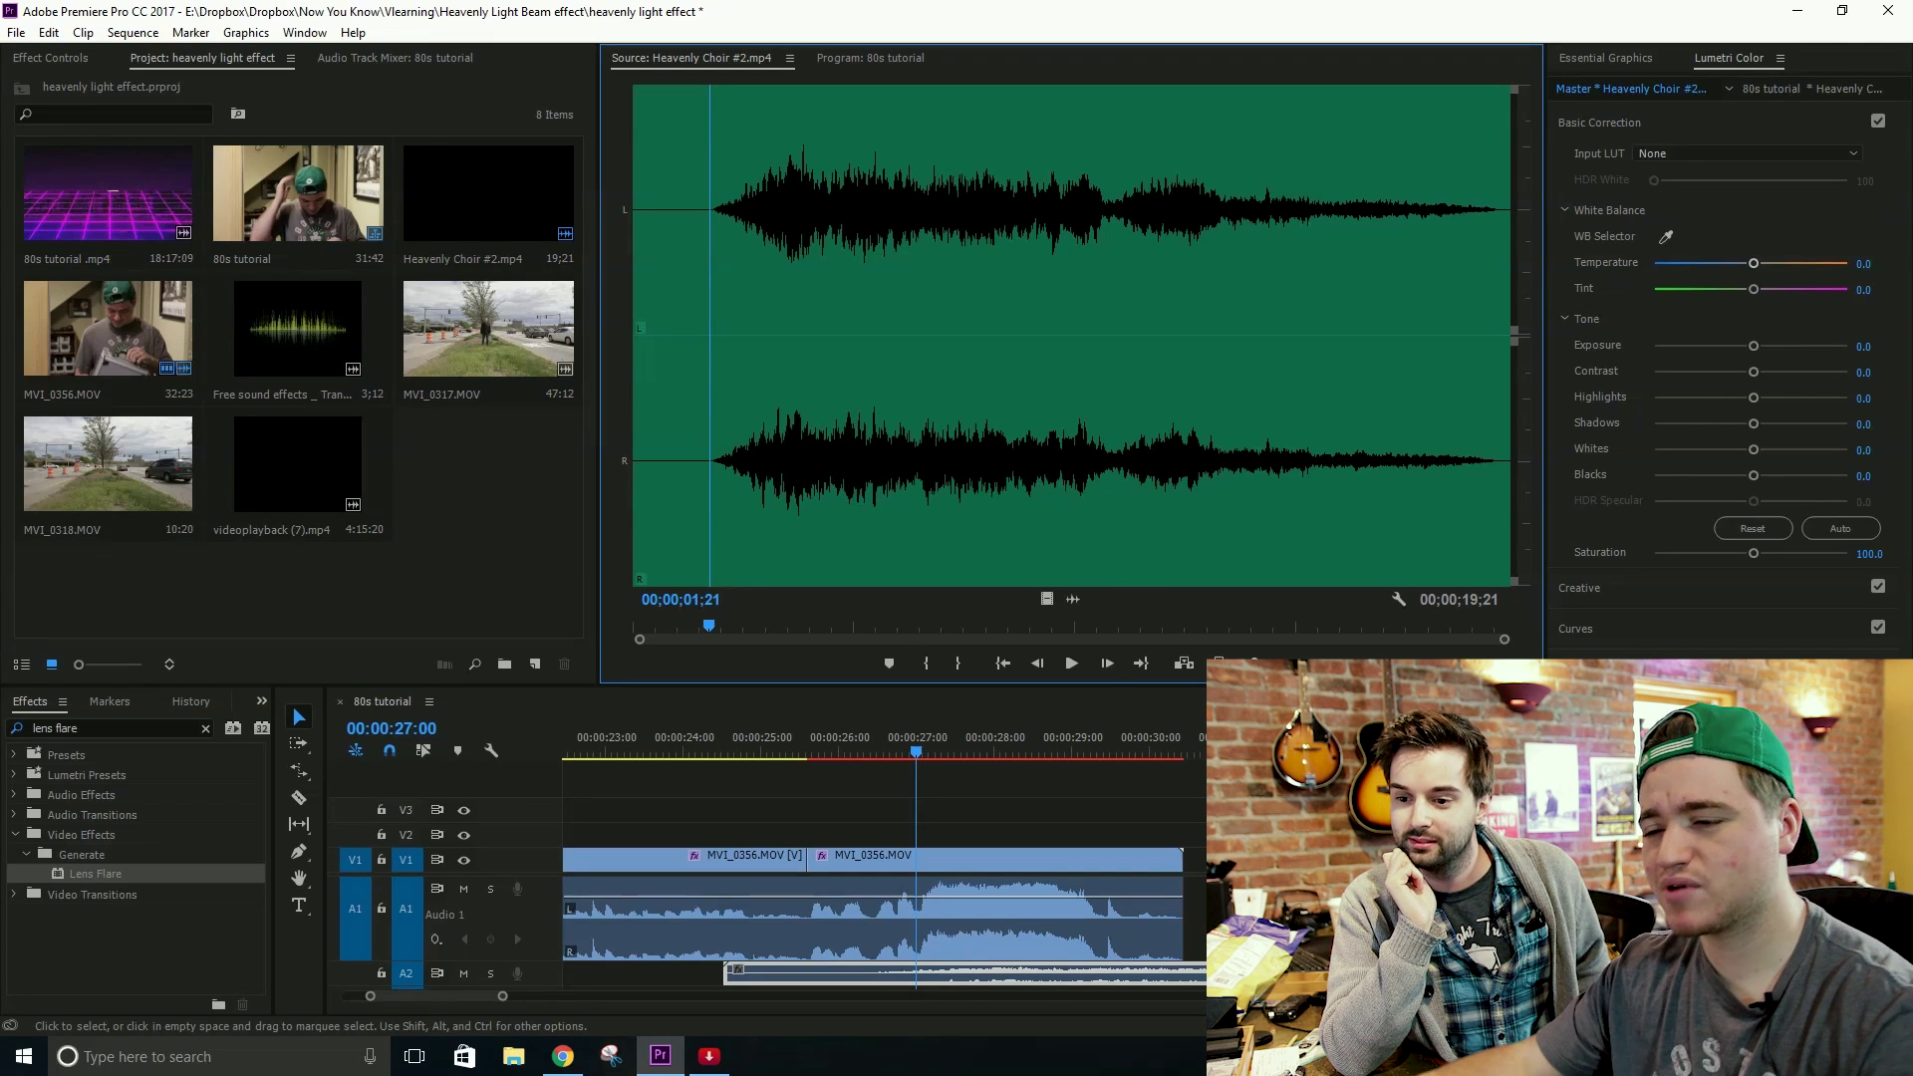
pyautogui.click(1160, 797)
pyautogui.hotkey('ctrl', 's')
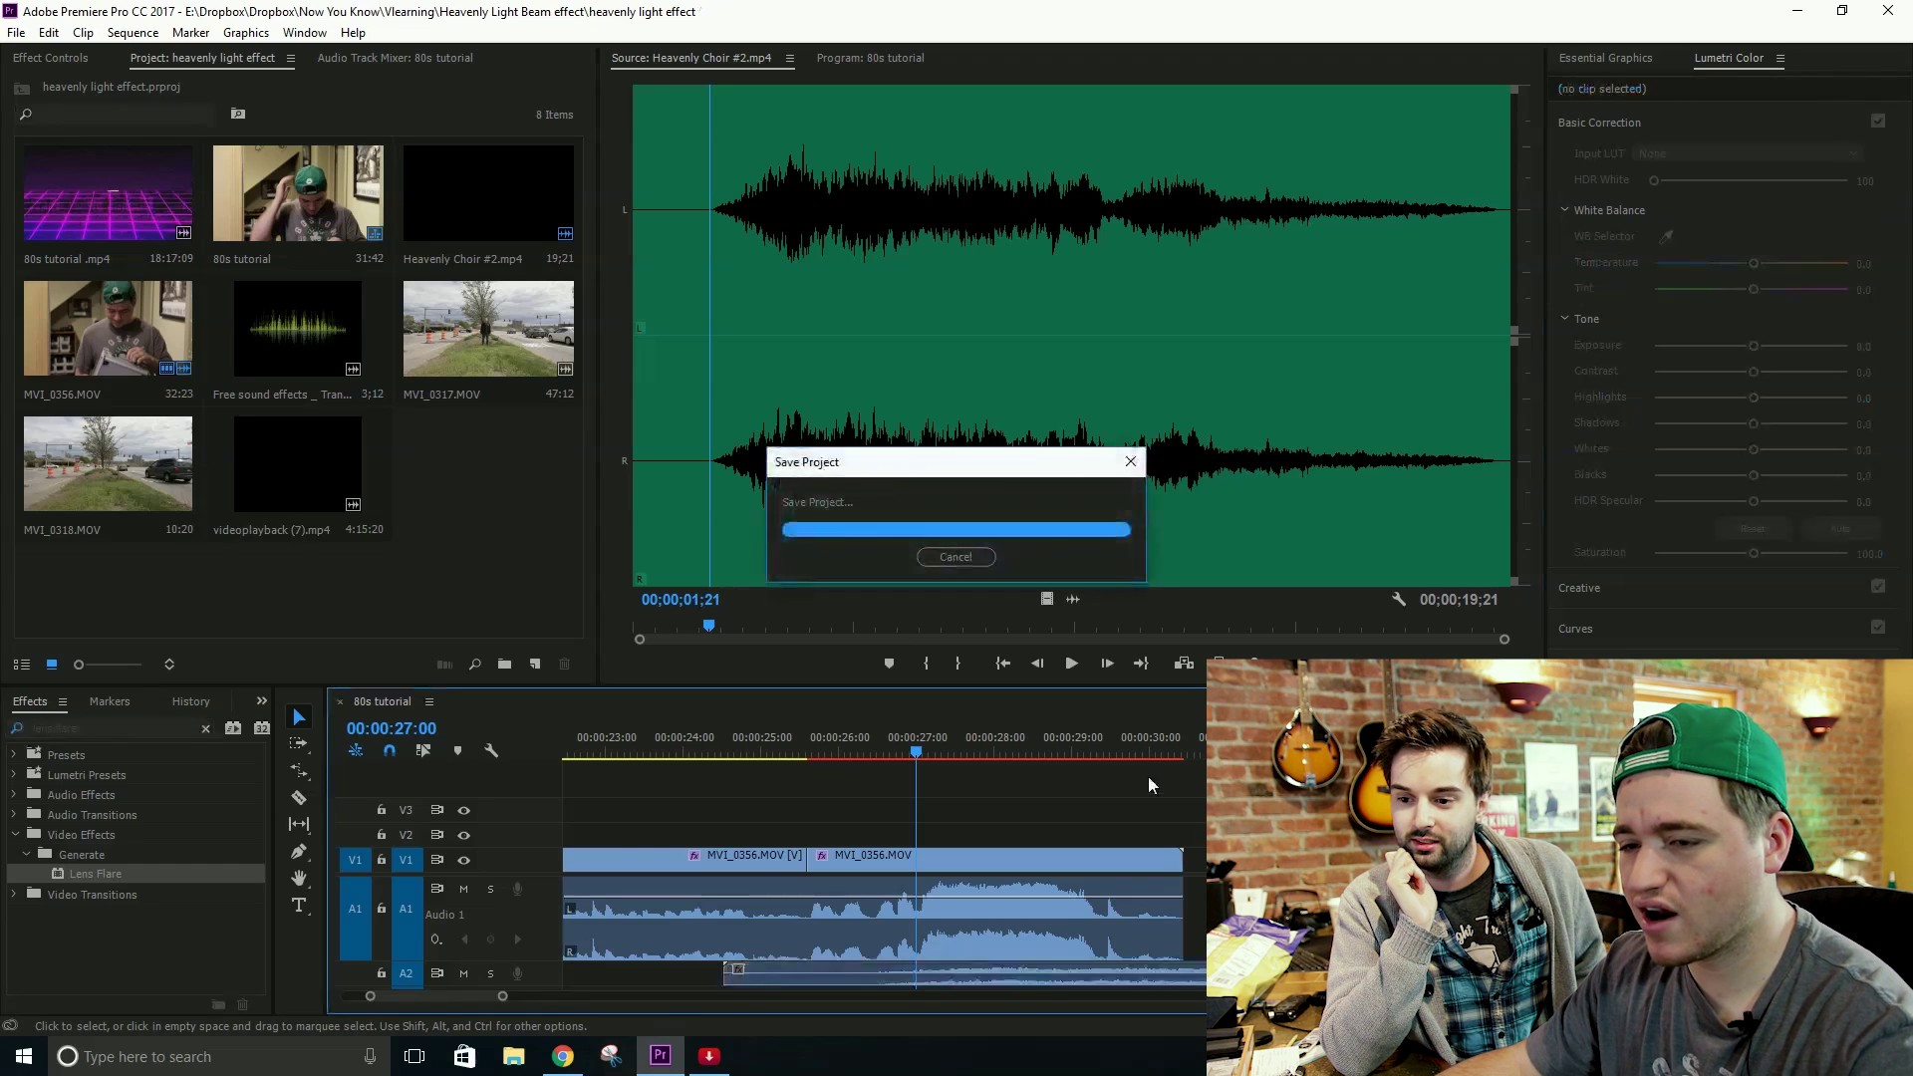
pyautogui.click(270, 342)
# Step: Add the Free sound effects swish clip to the timeline and preview it
pyautogui.doubleClick(269, 337)
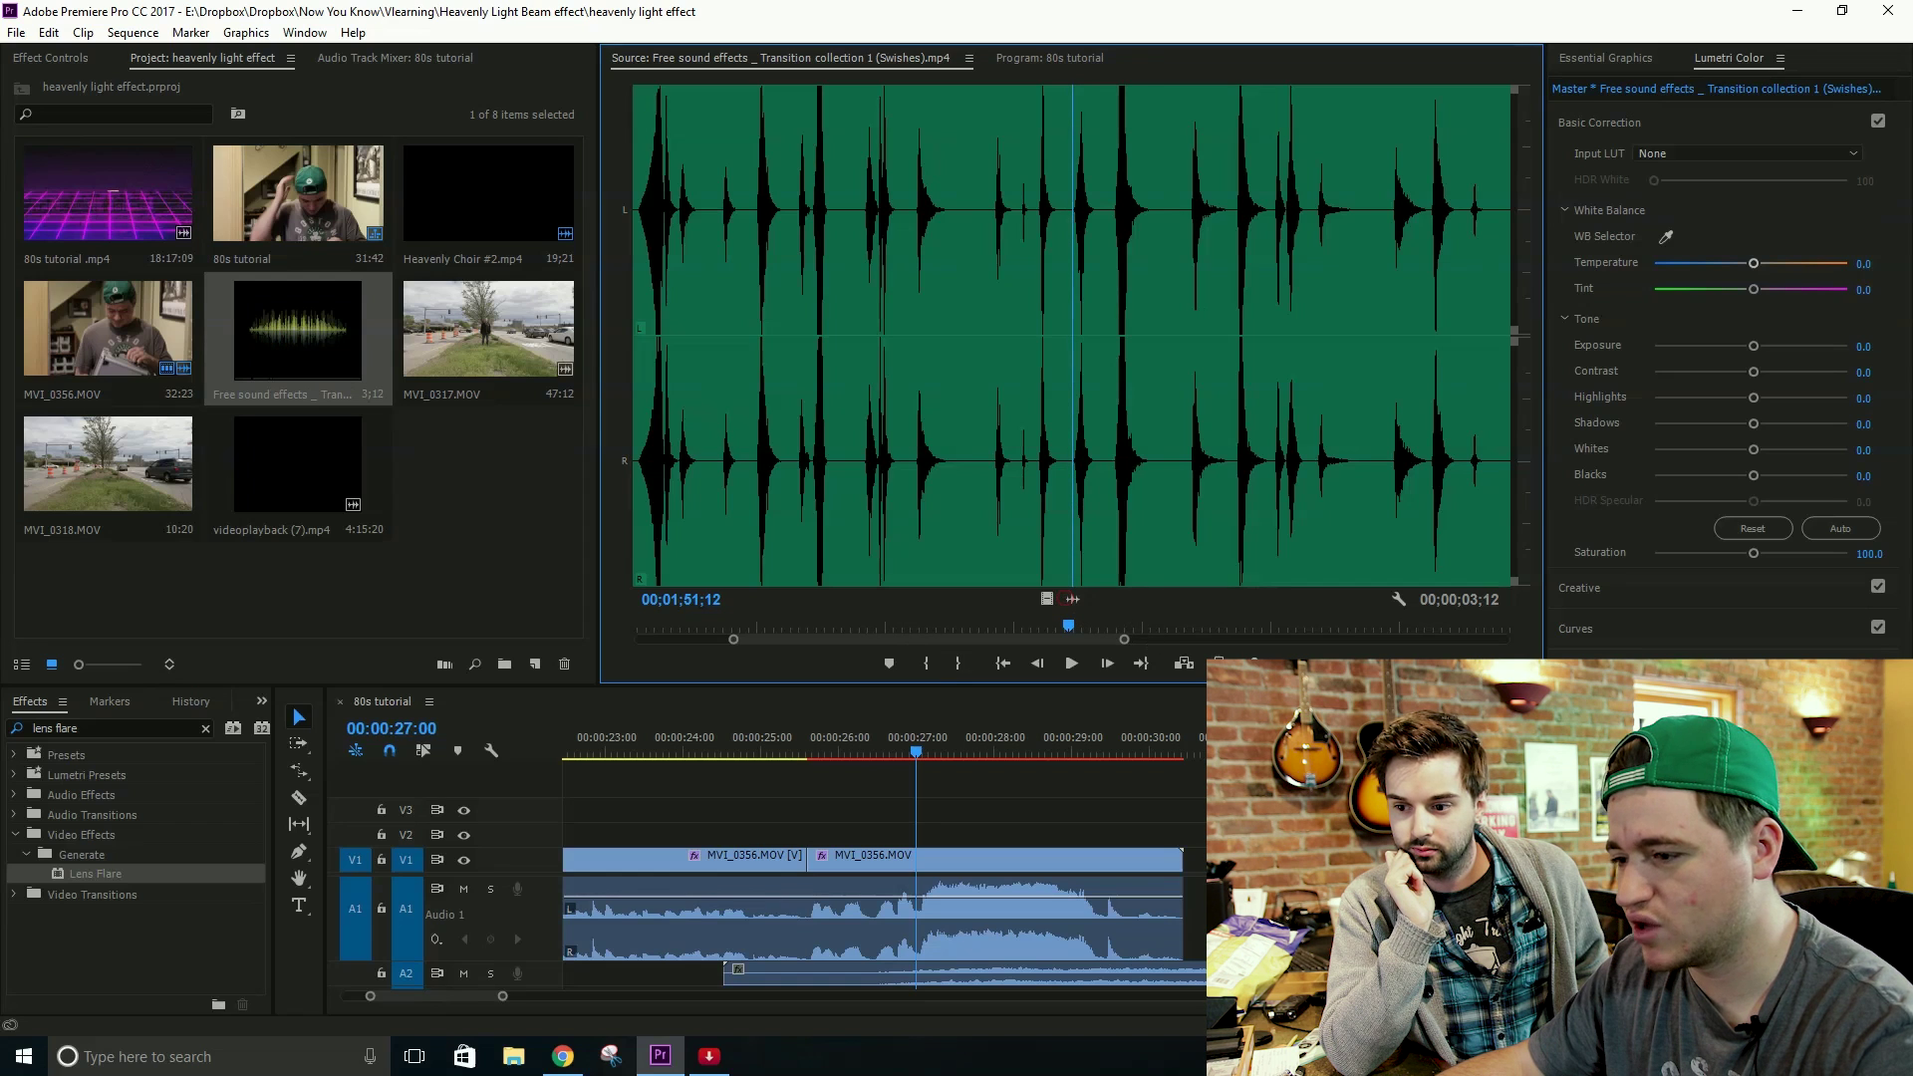
pyautogui.moveTo(1072, 599); pyautogui.dragTo(1036, 916)
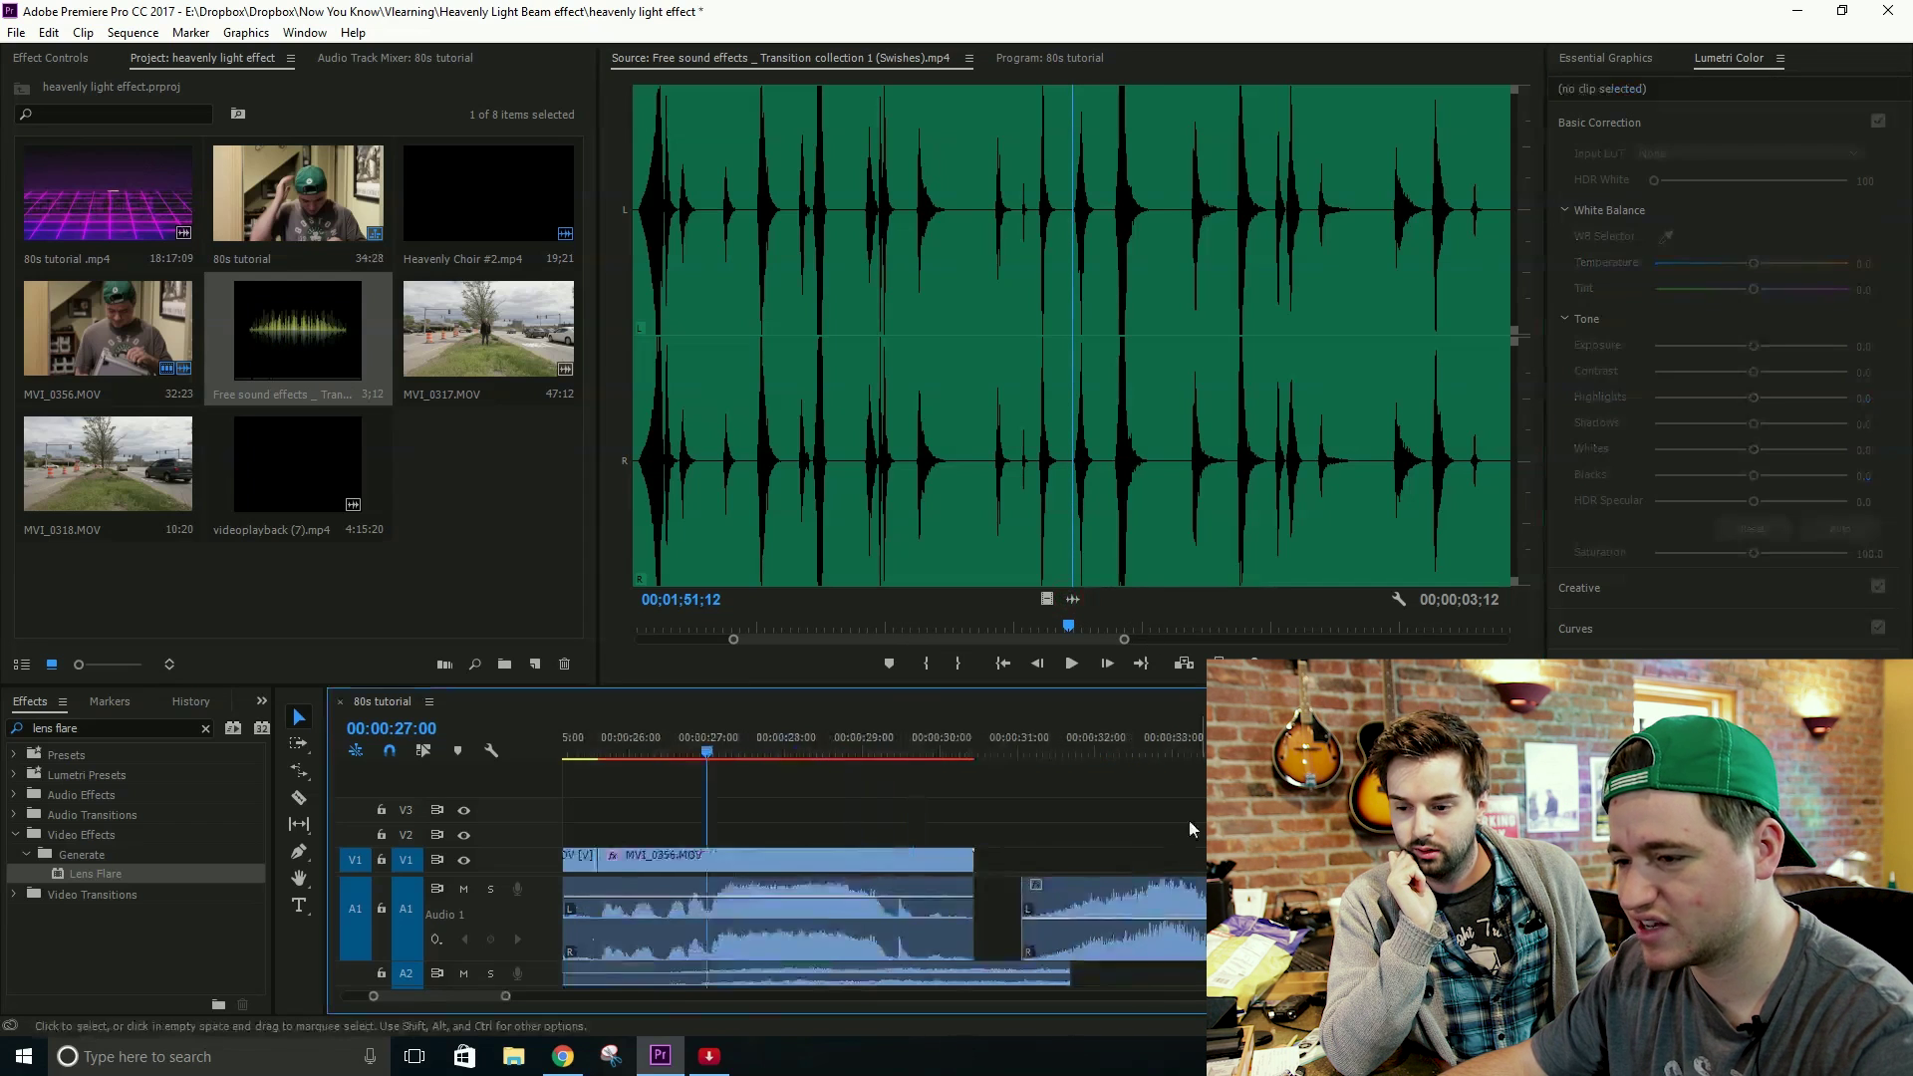
pyautogui.click(1020, 742)
pyautogui.press('space')
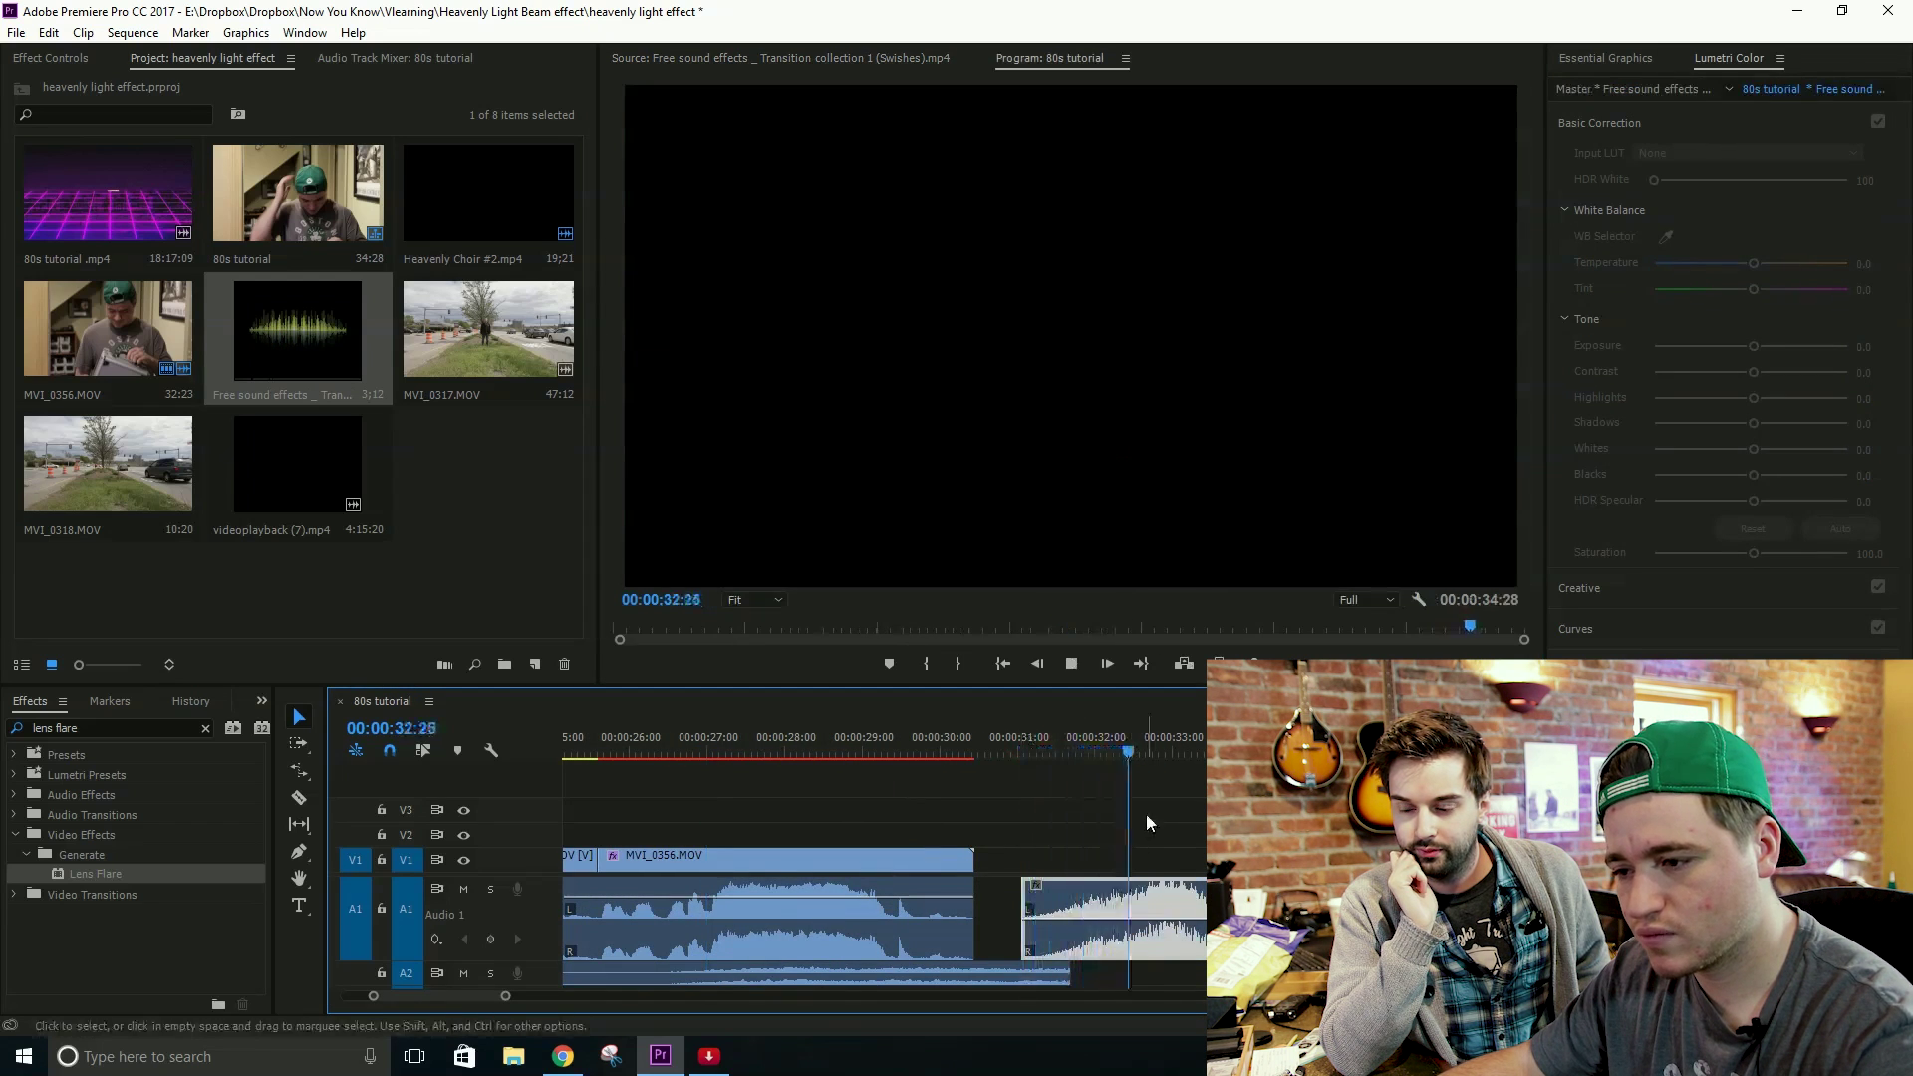
pyautogui.press('space')
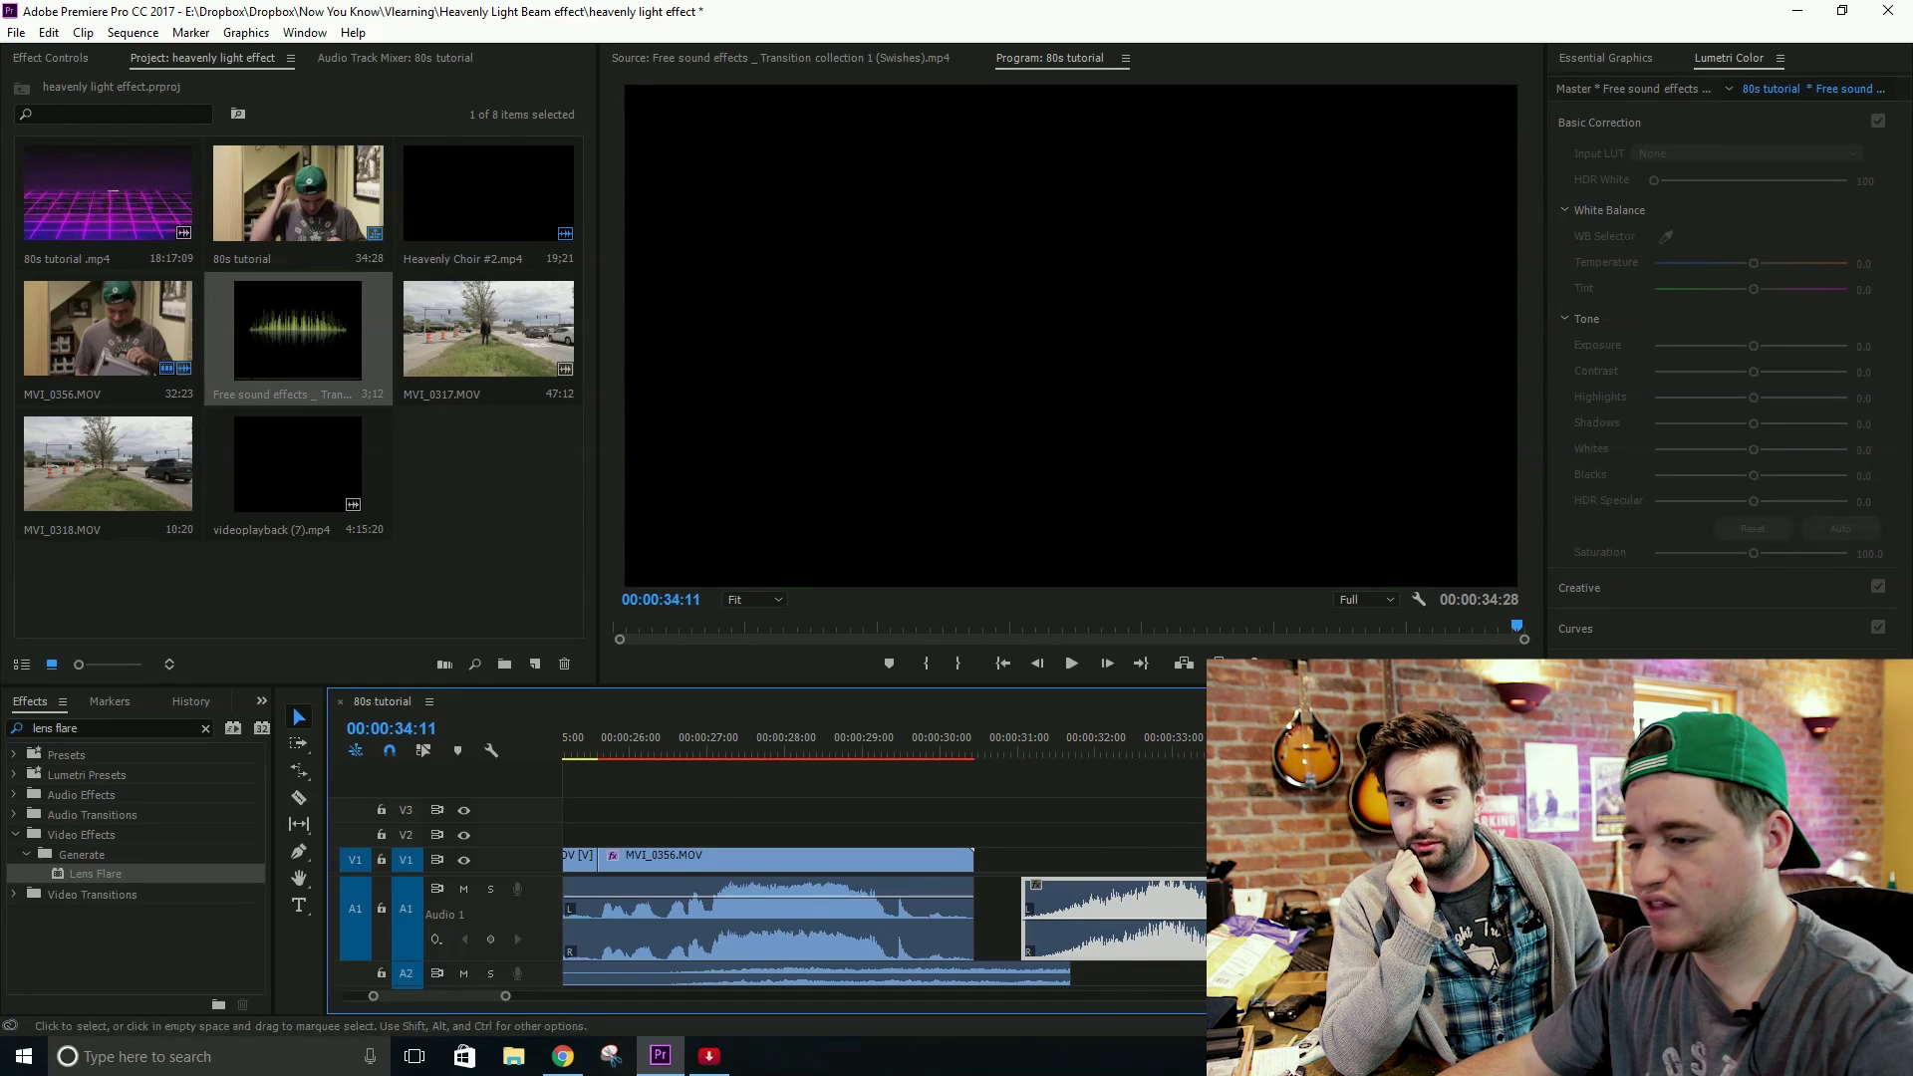
# Step: Move the swish clip earlier onto track A3 and replay from 00:00:26:26
pyautogui.scroll(-2, 1102, 927)
pyautogui.scroll(2, 1101, 944)
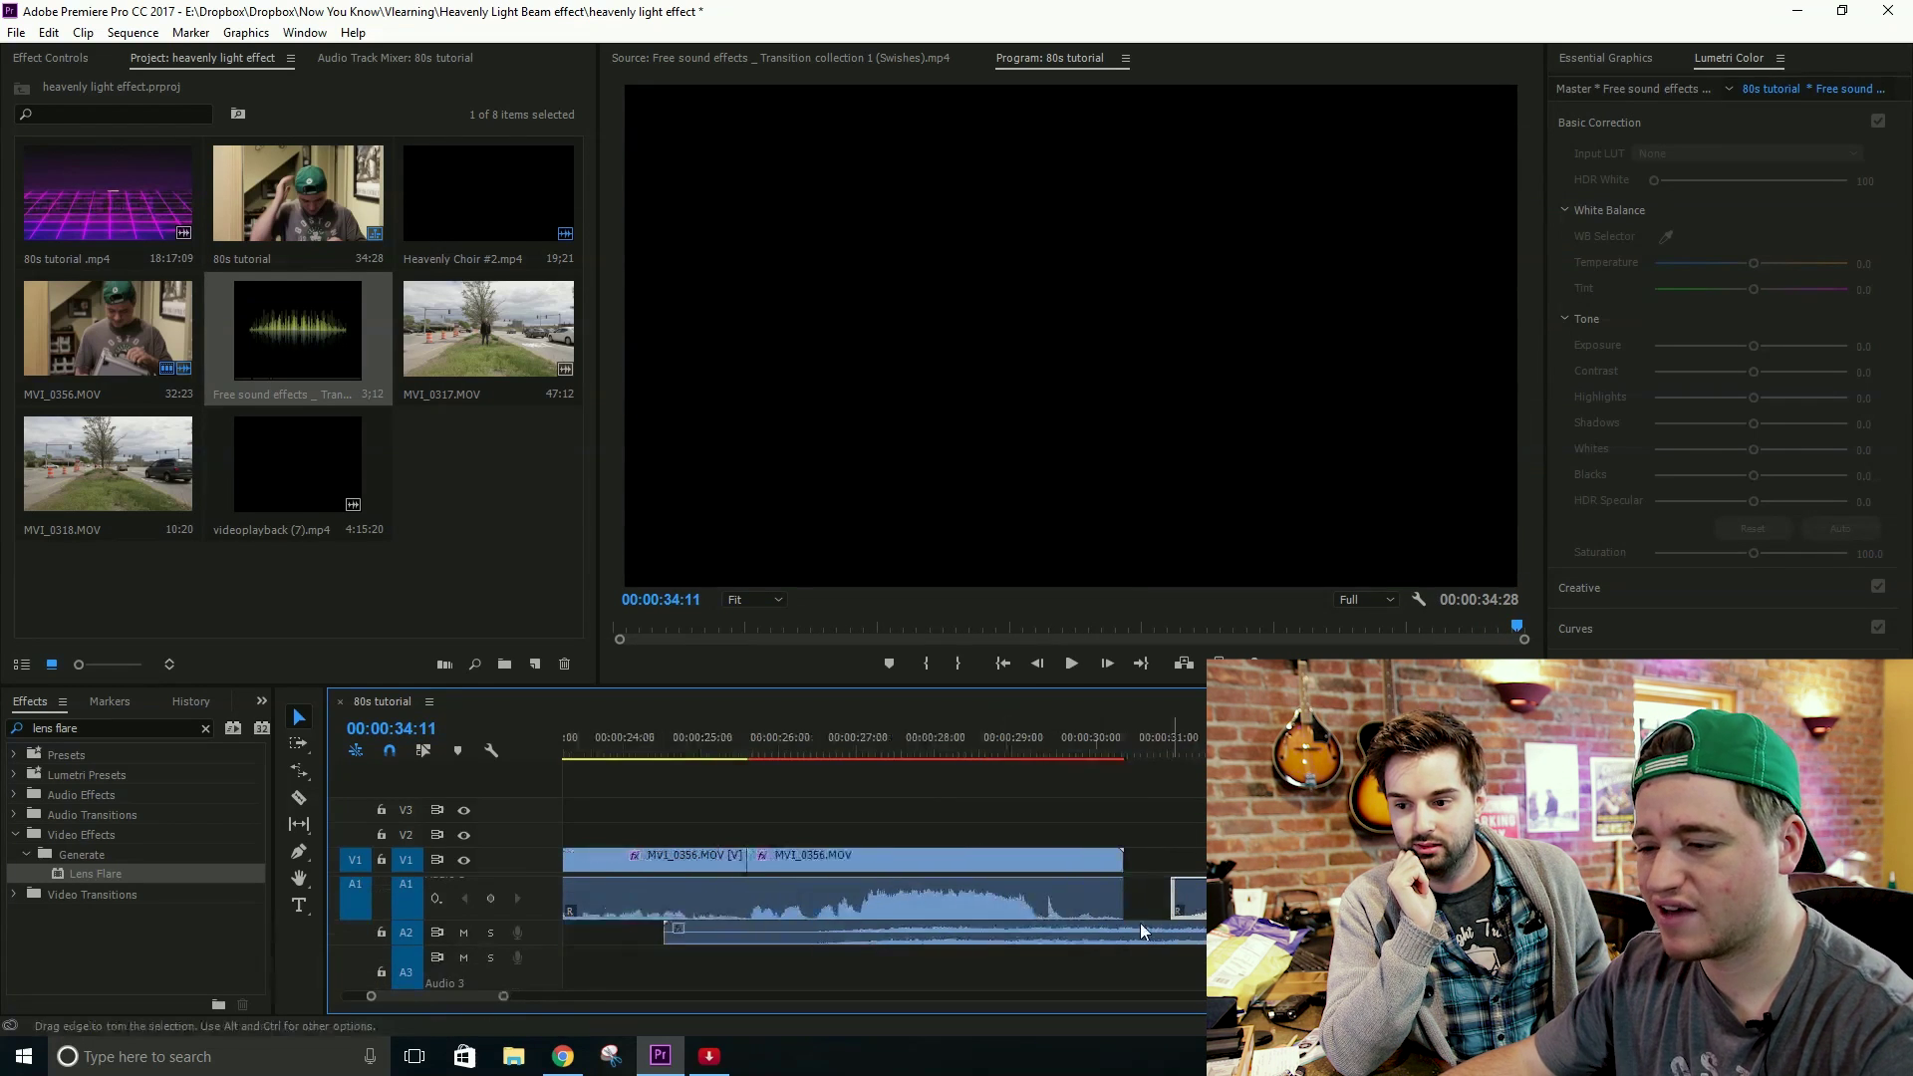
pyautogui.moveTo(1141, 932); pyautogui.dragTo(896, 965)
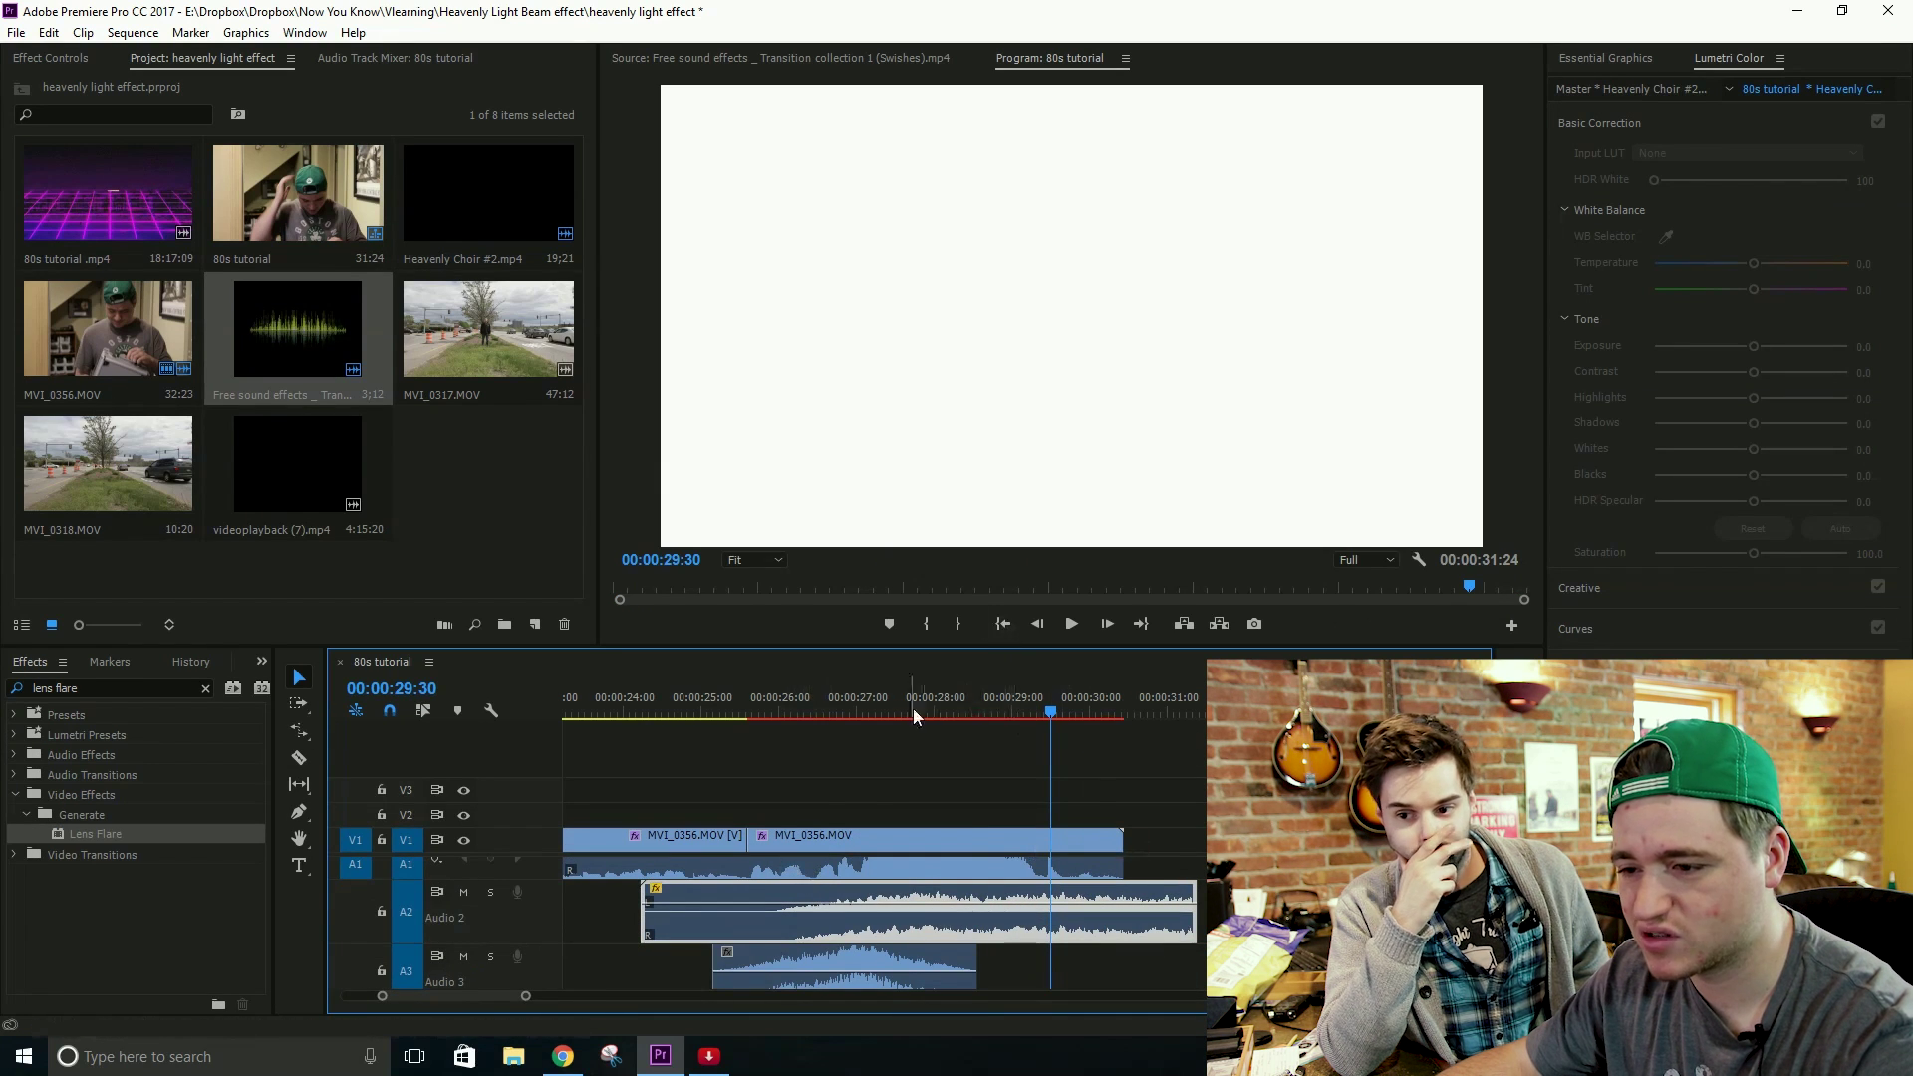
pyautogui.moveTo(912, 708); pyautogui.dragTo(812, 718)
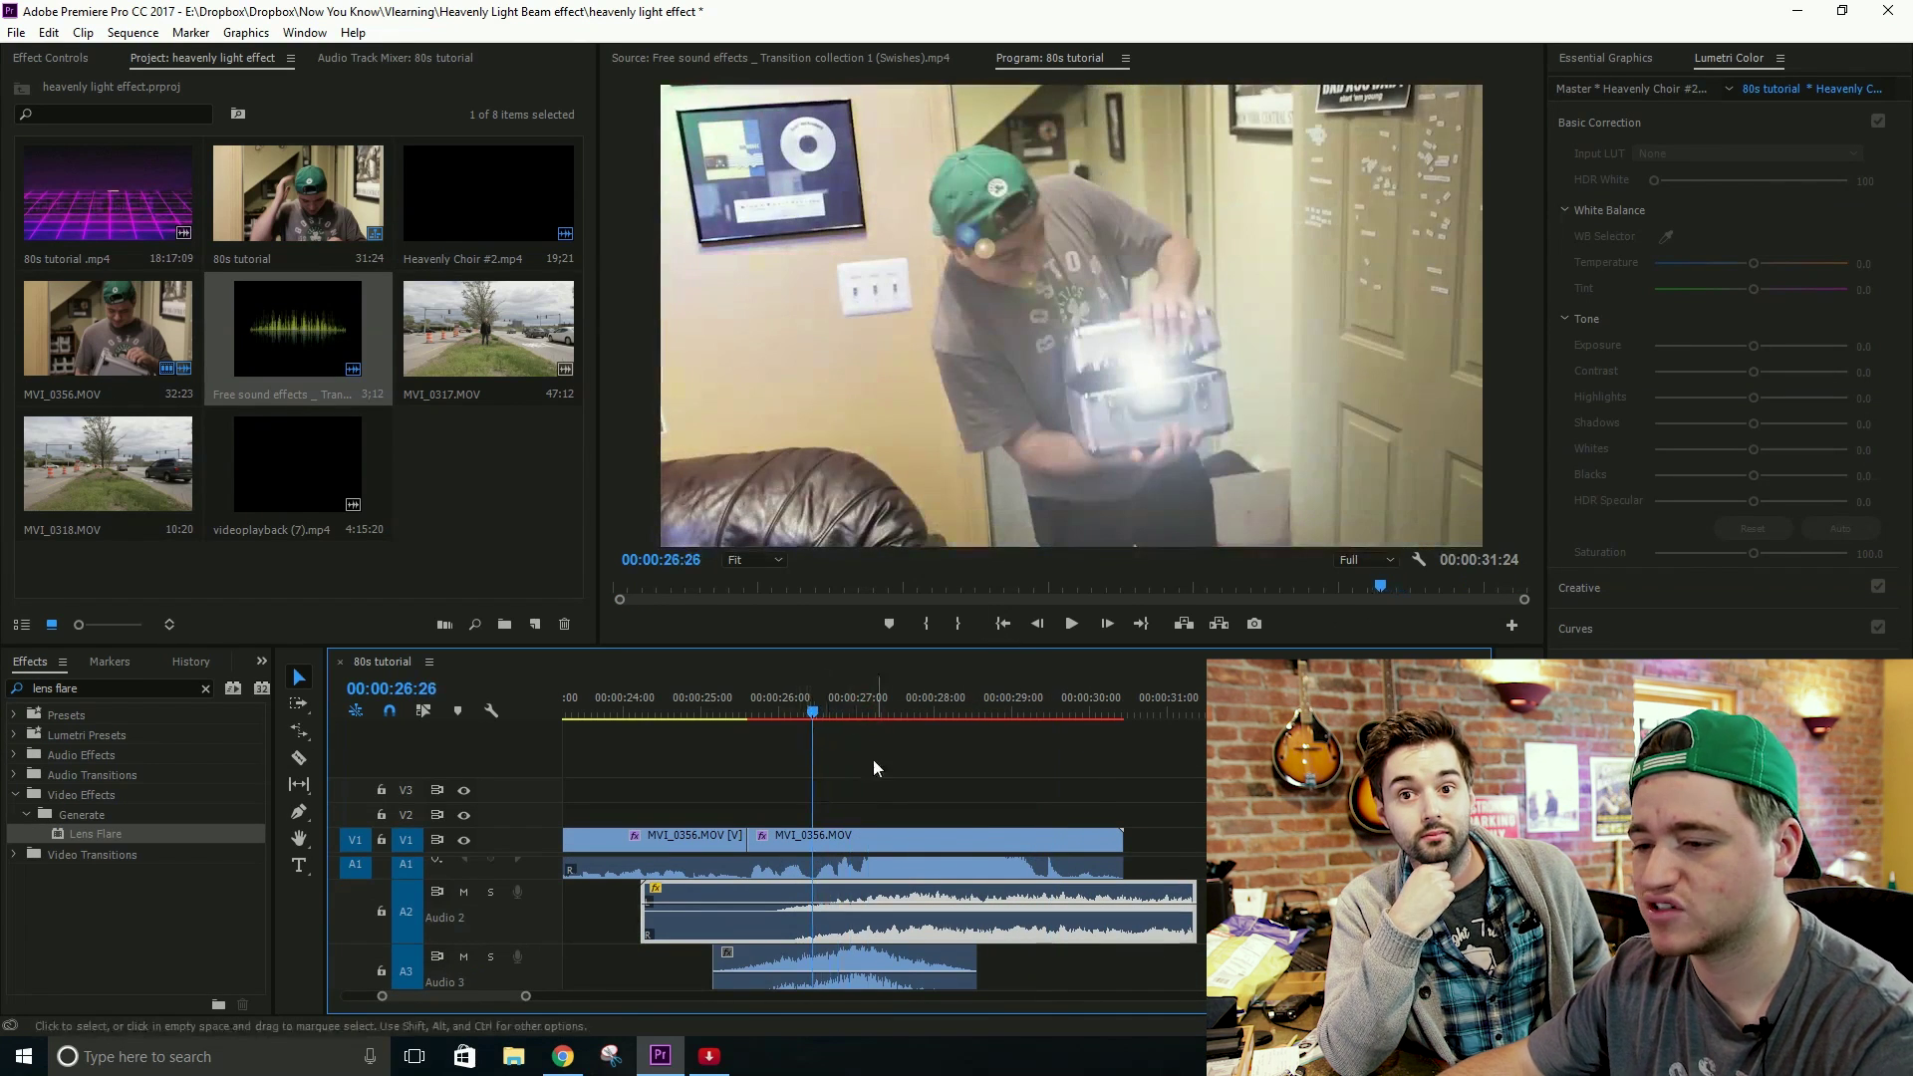
pyautogui.press('space')
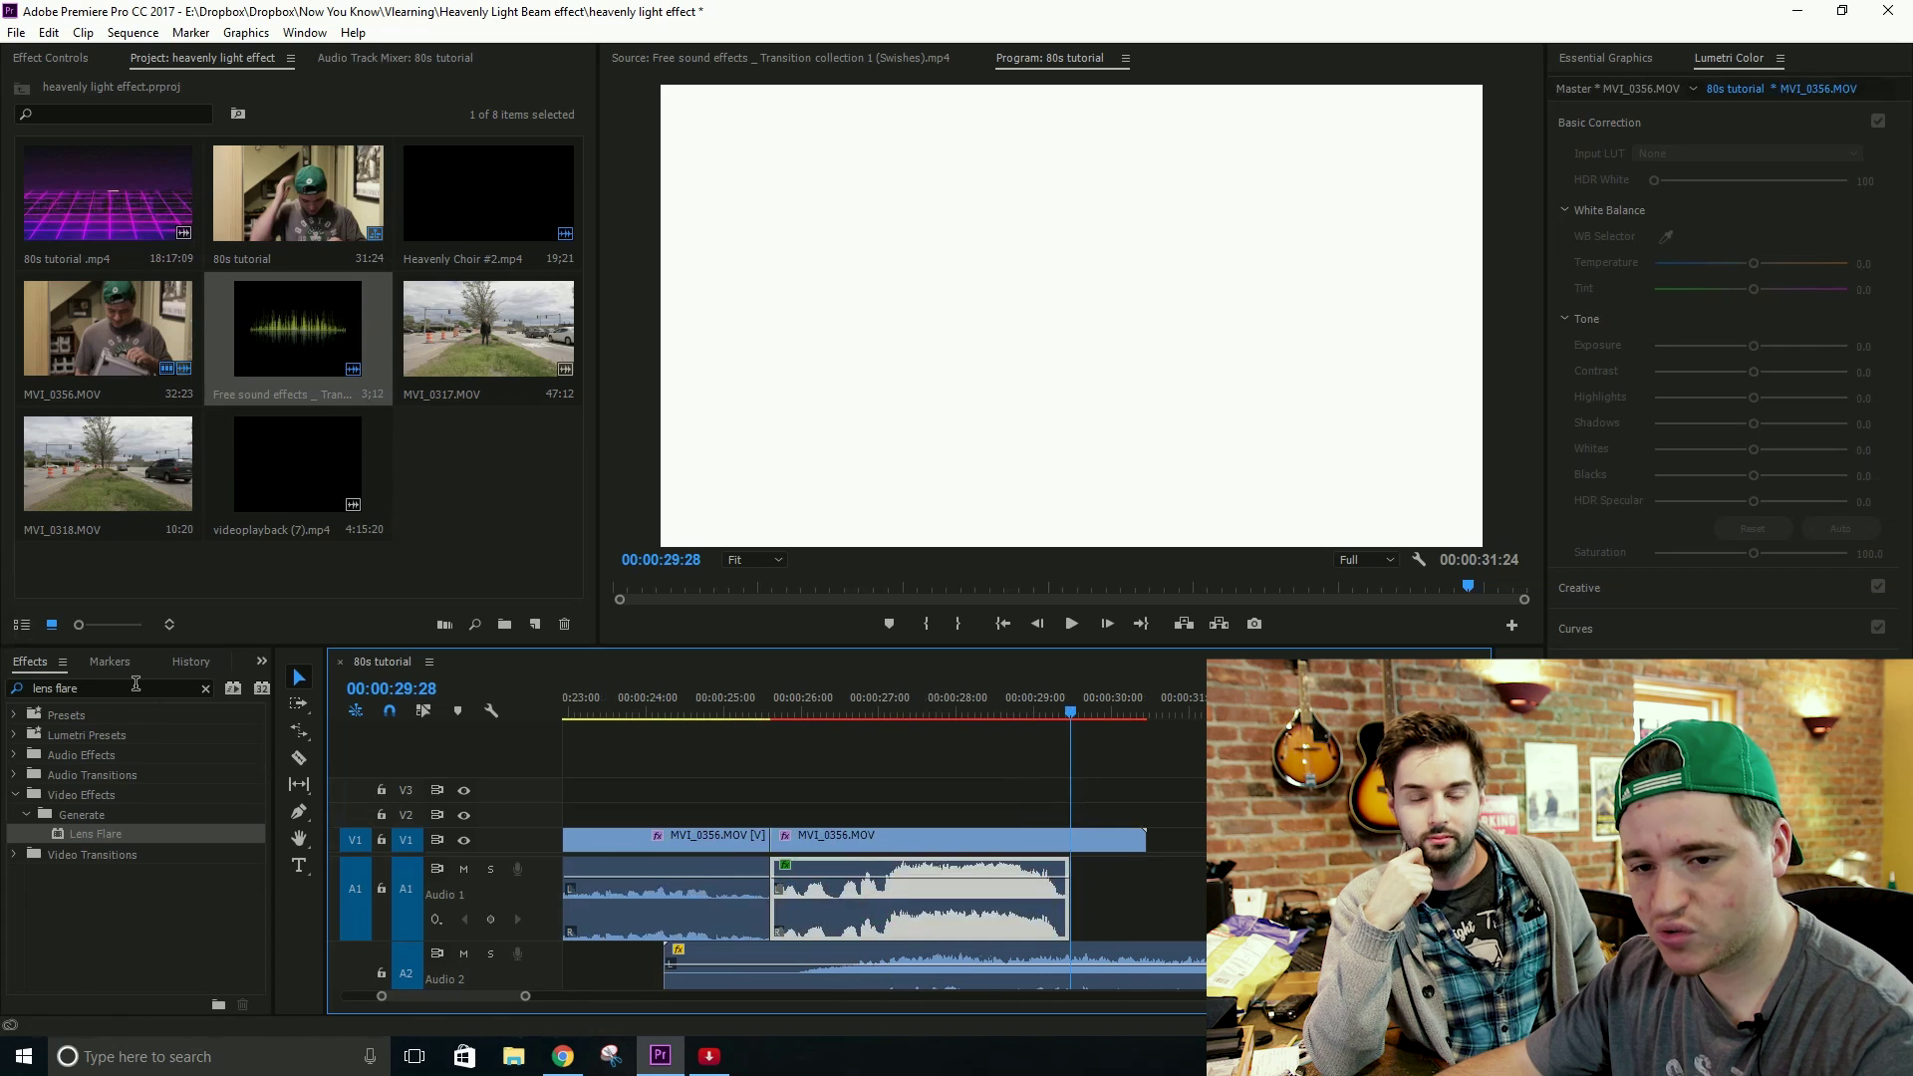
pyautogui.click(134, 687)
# Step: Apply Studio Reverb to the scream audio using Great Hall with Room Size 89.7
pyautogui.write('reverb')
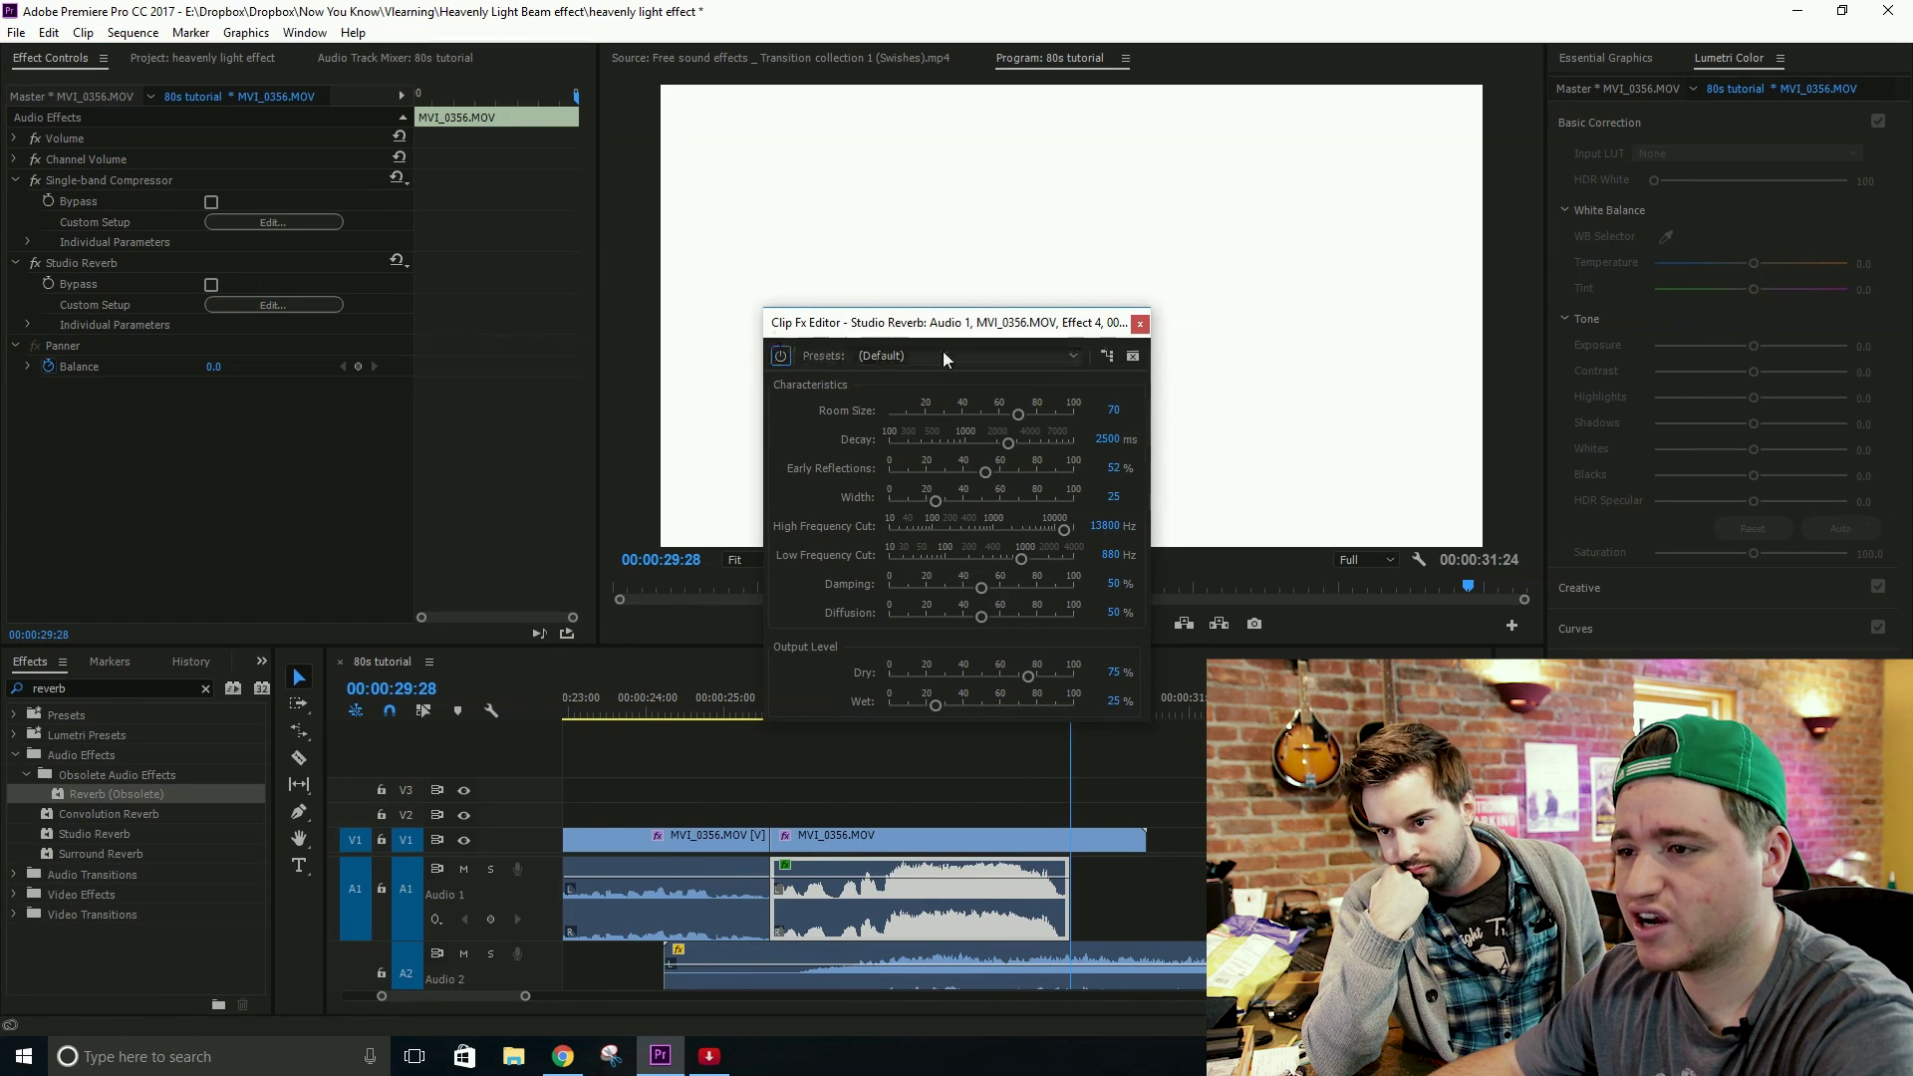
pyautogui.moveTo(997, 332); pyautogui.dragTo(996, 275)
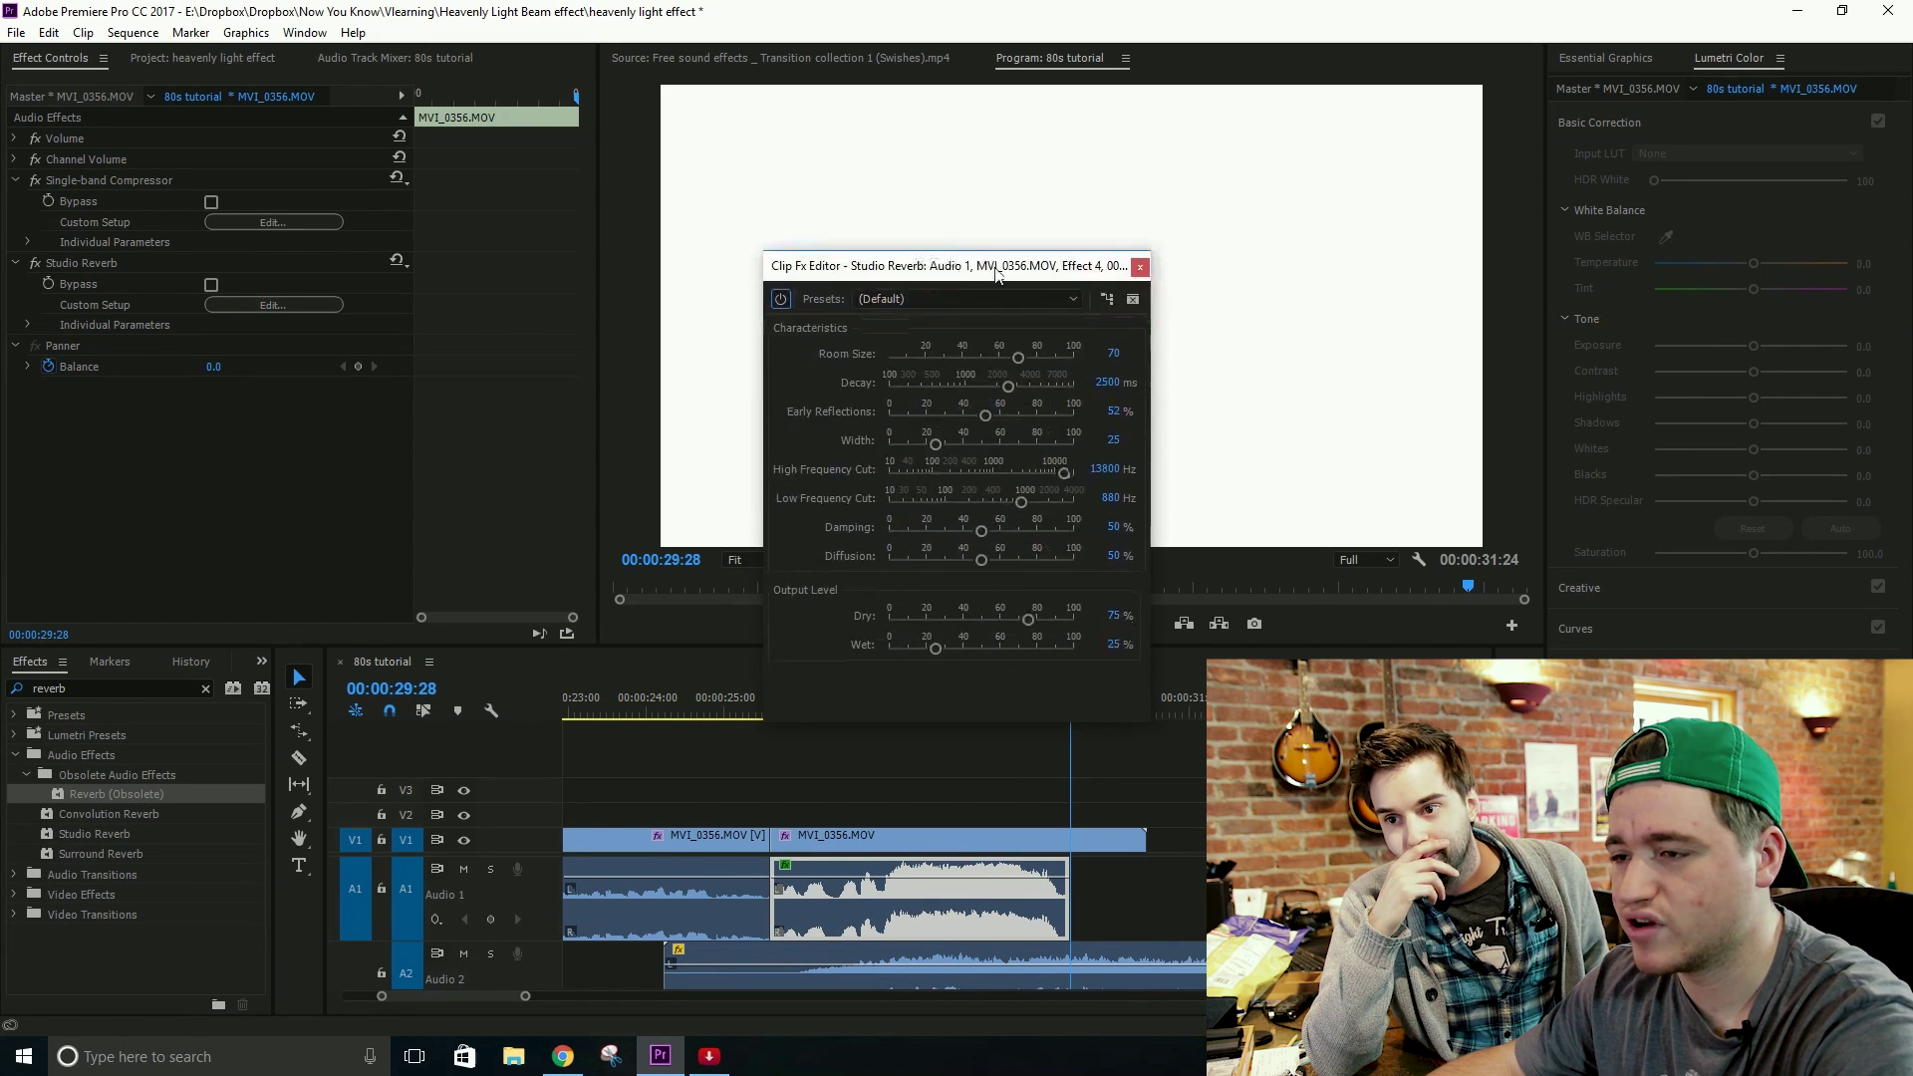
pyautogui.click(916, 299)
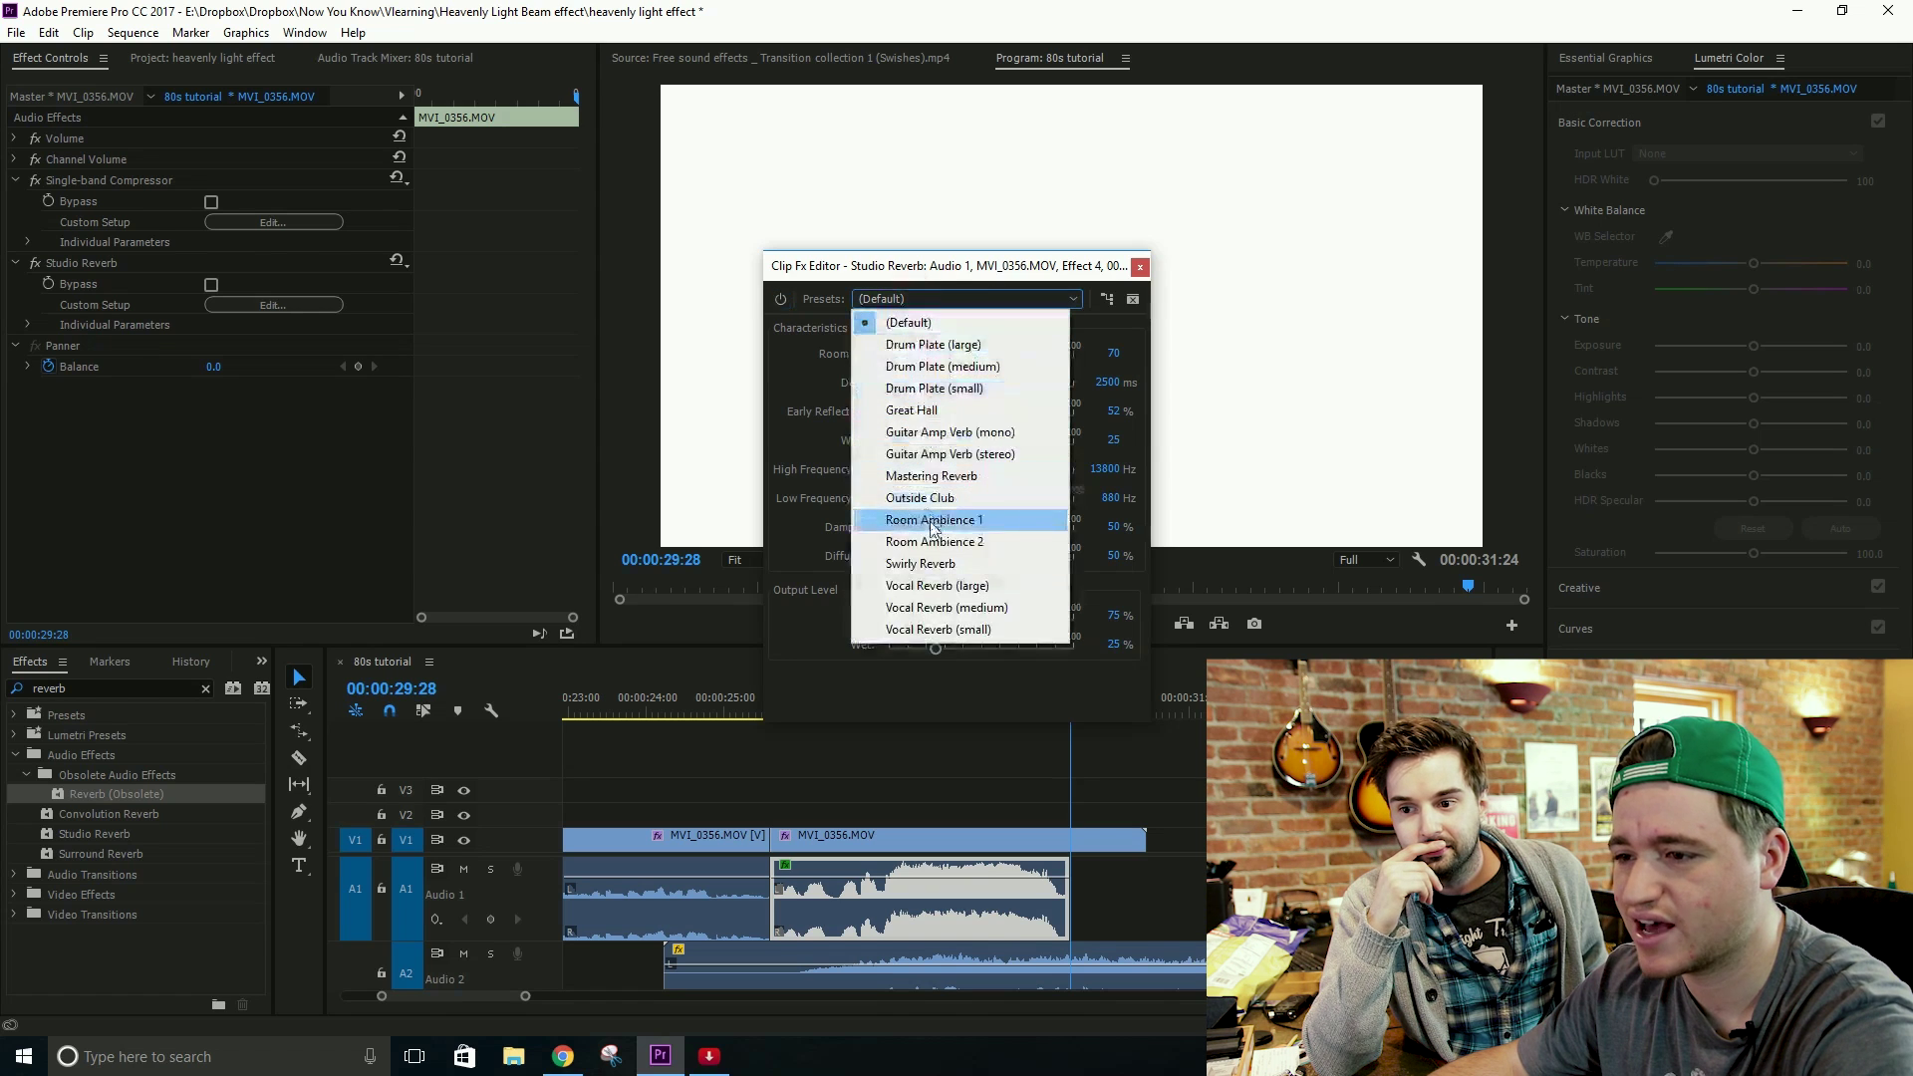
pyautogui.click(945, 412)
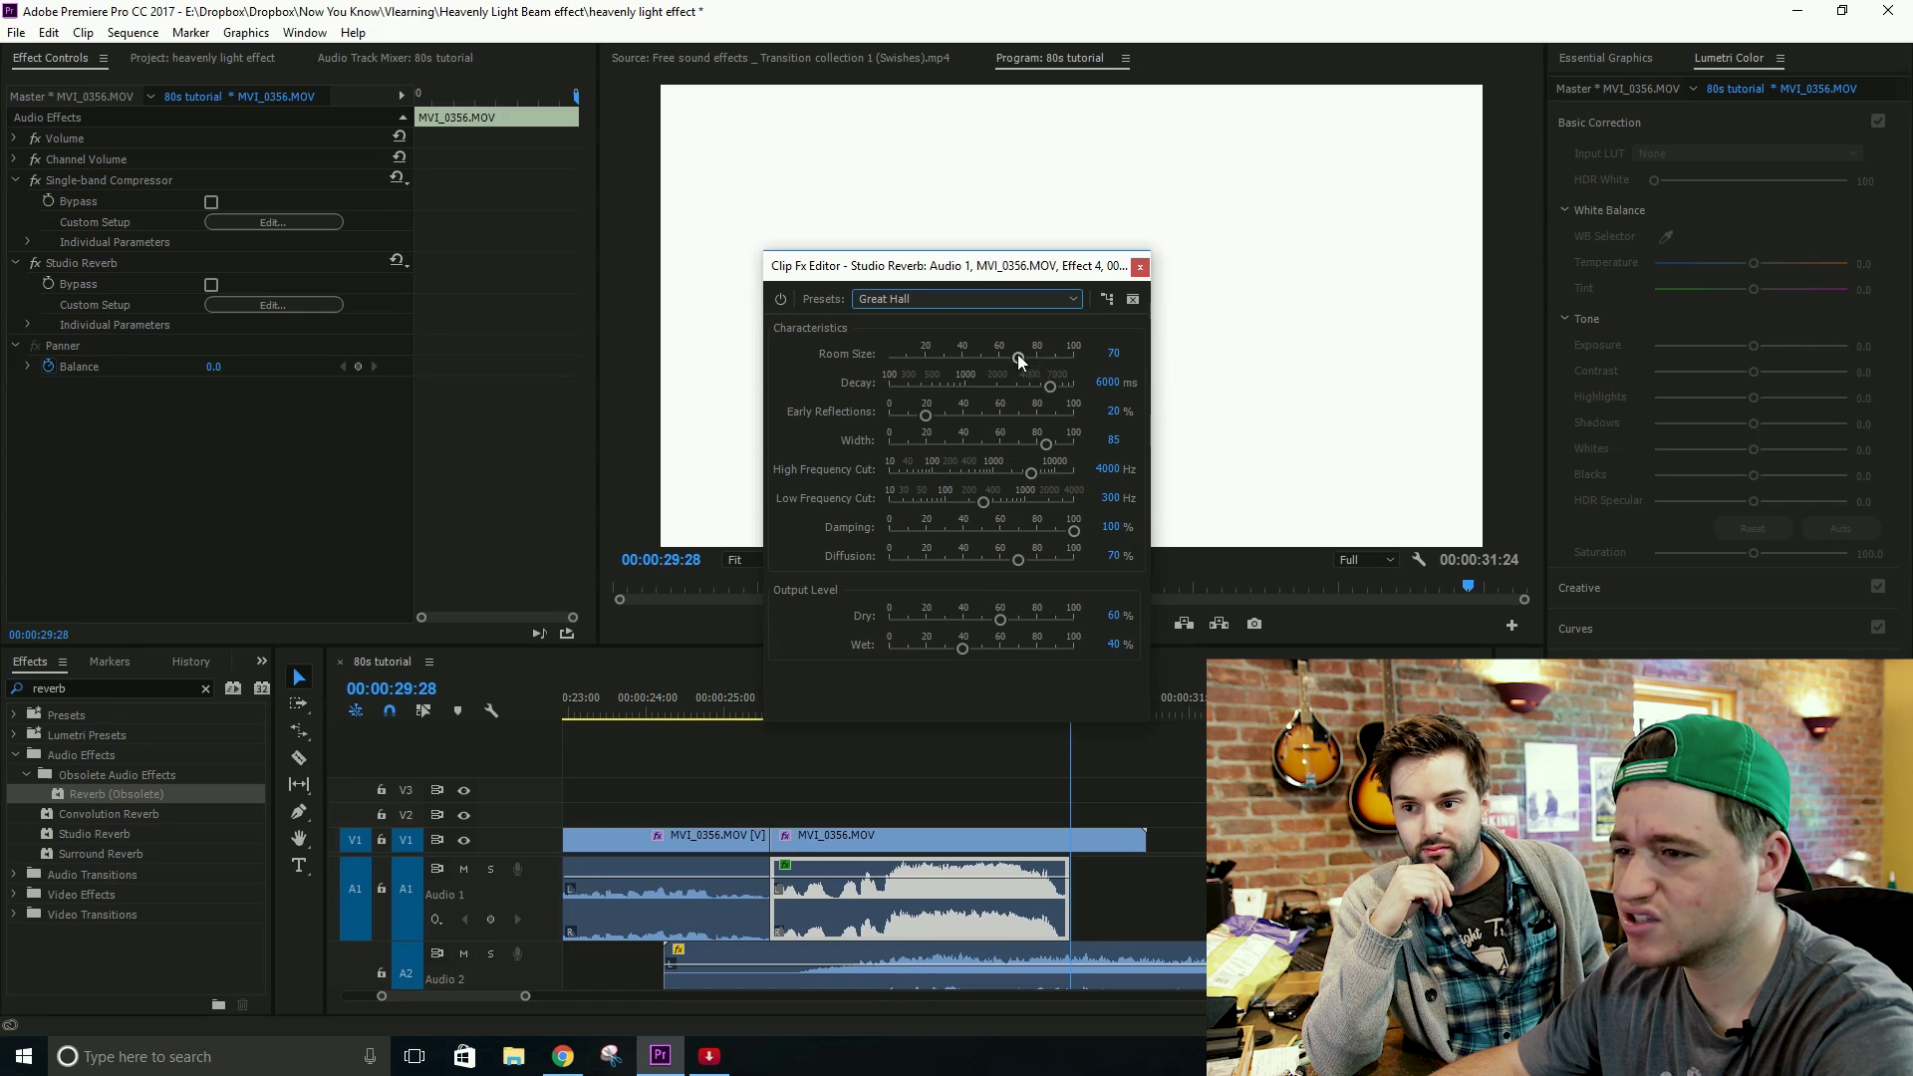
pyautogui.moveTo(1018, 355); pyautogui.dragTo(1055, 363)
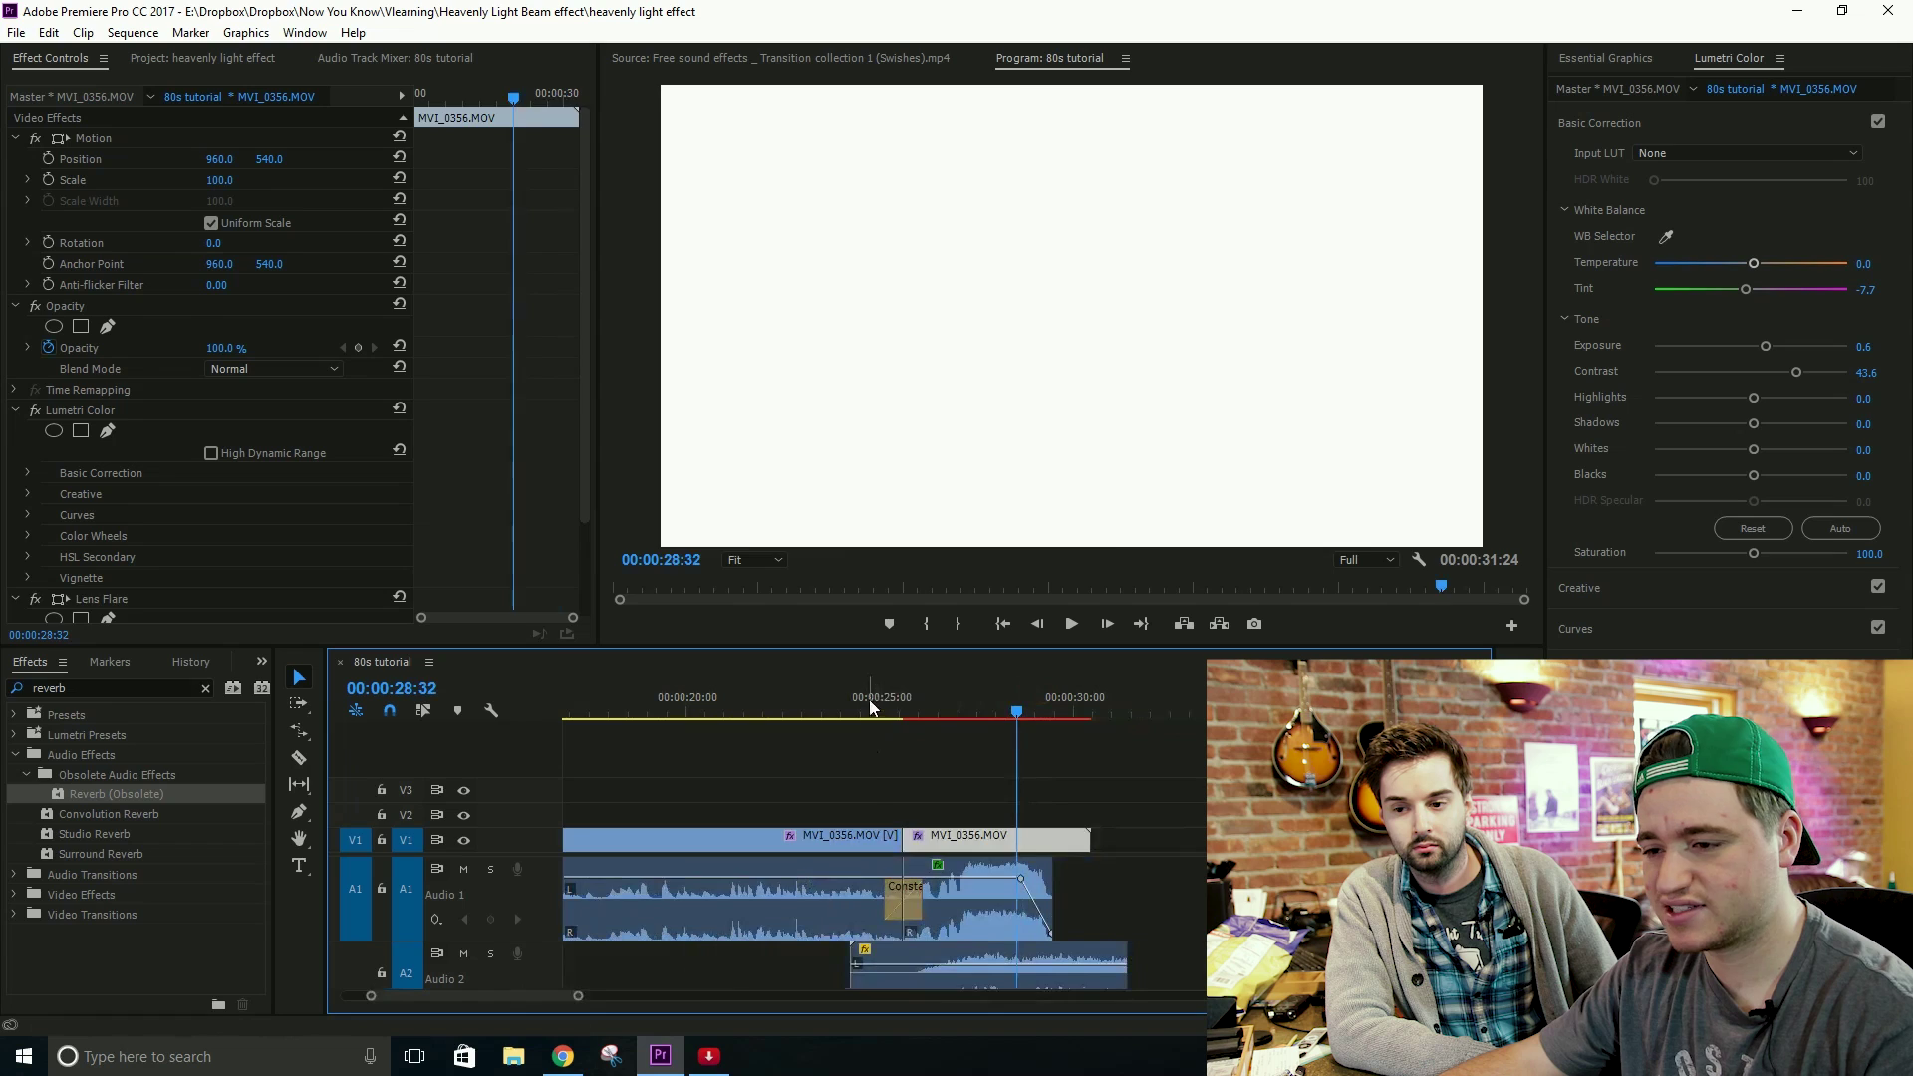
# Step: Save the project with the Great Hall reverb and play back the sequence
pyautogui.hotkey('ctrl', 's')
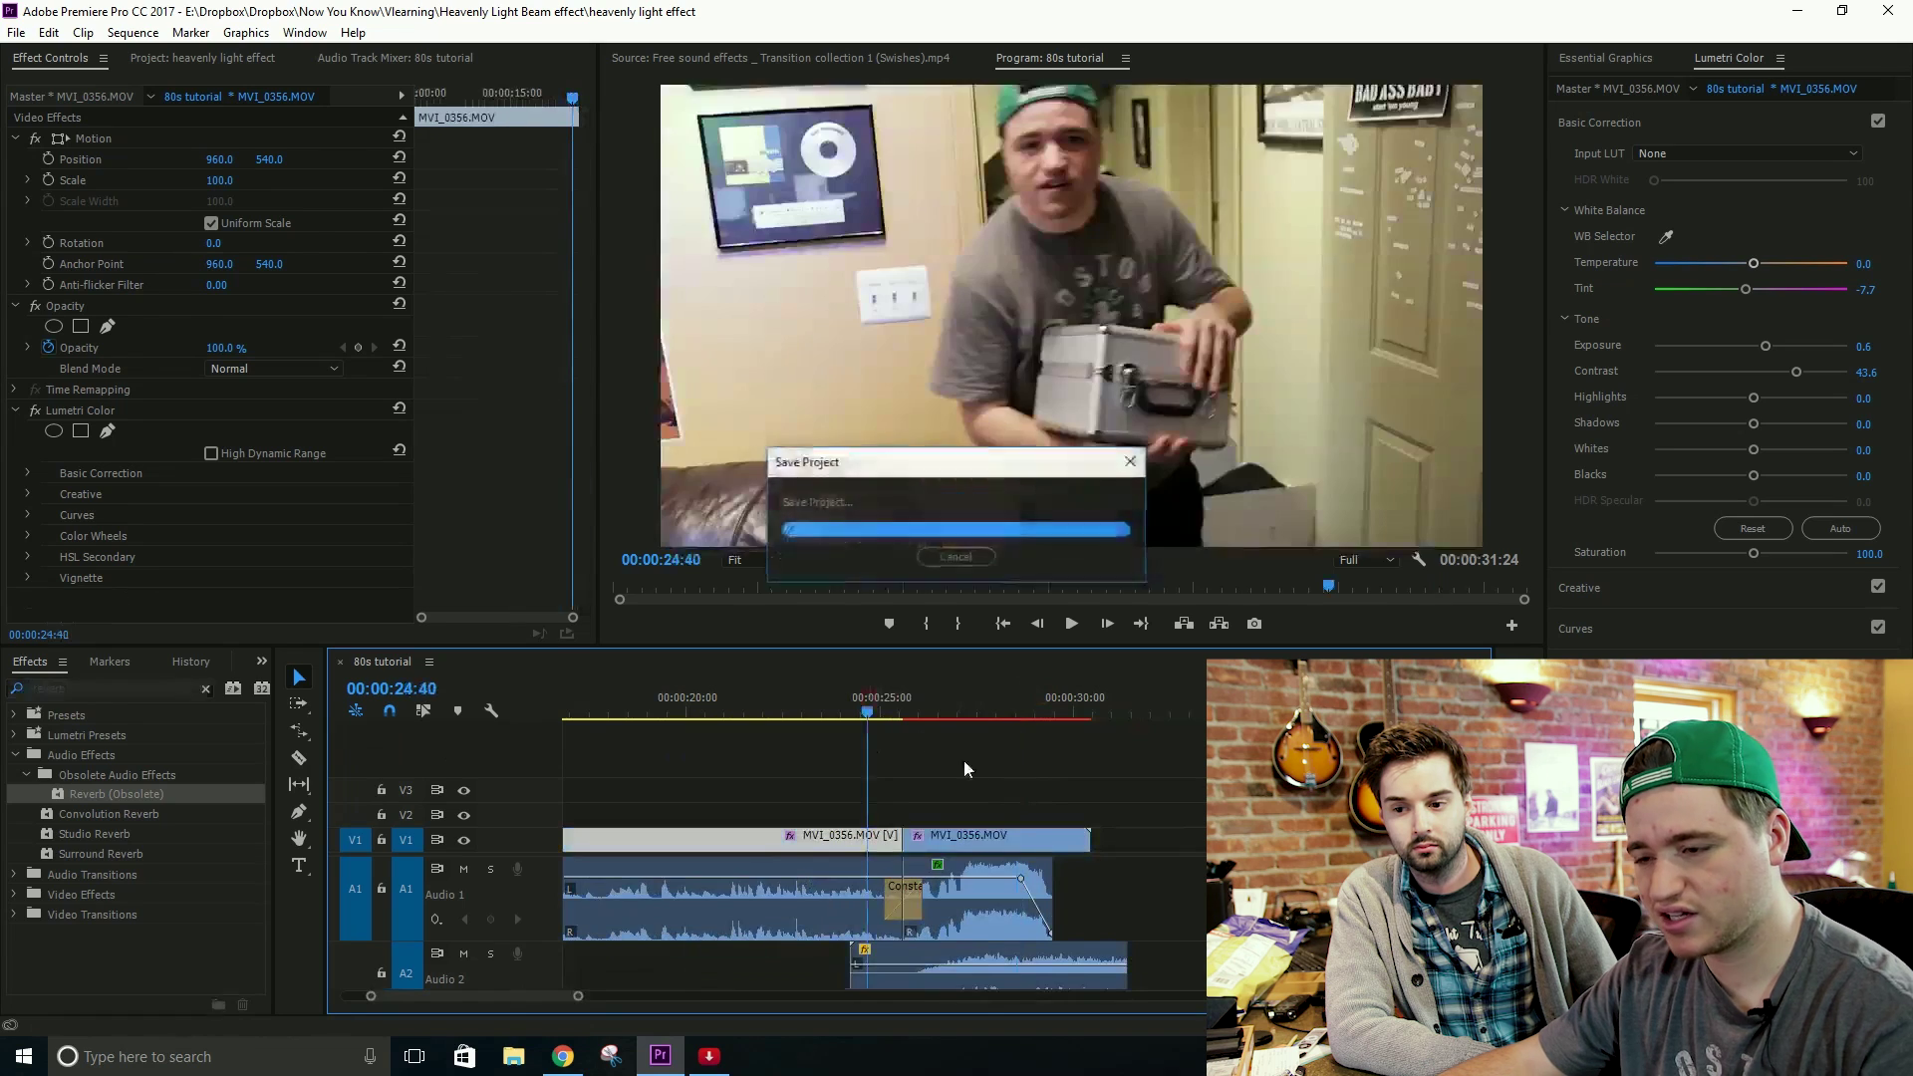
pyautogui.press('space')
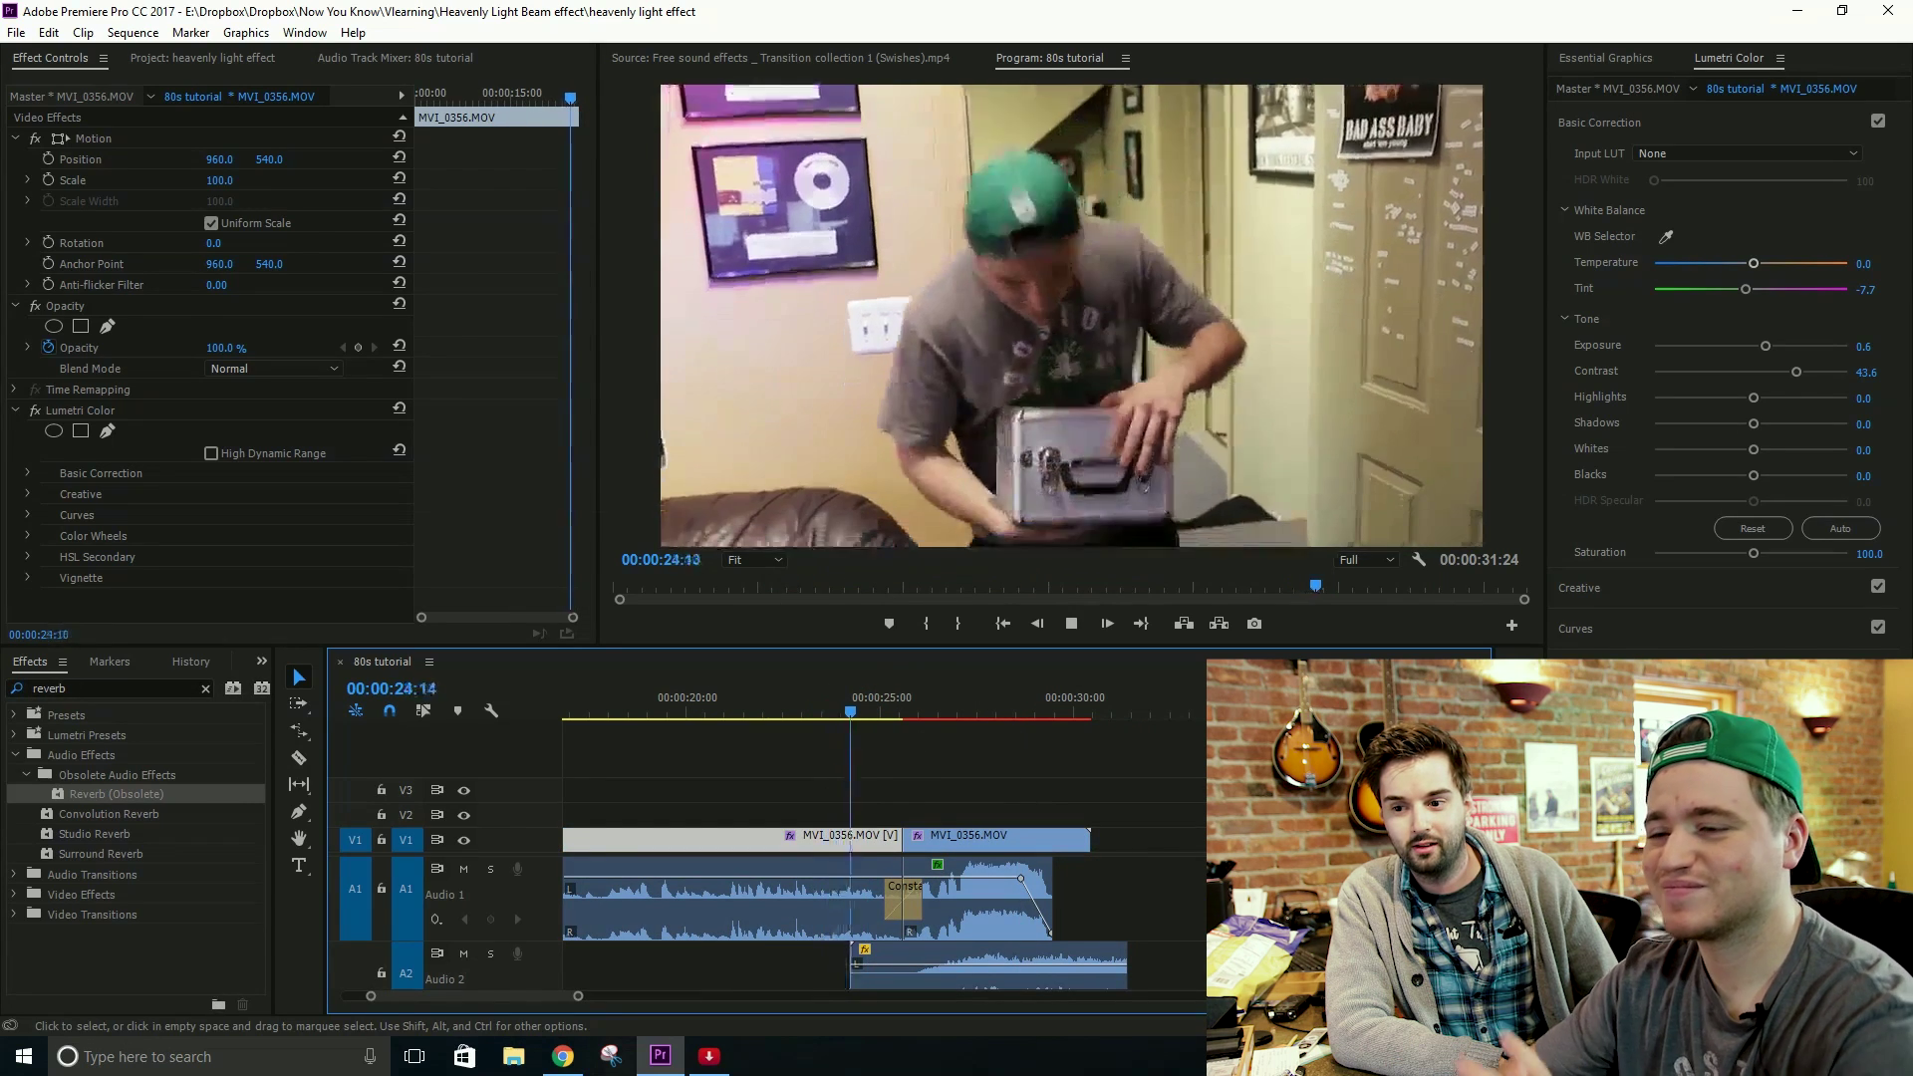